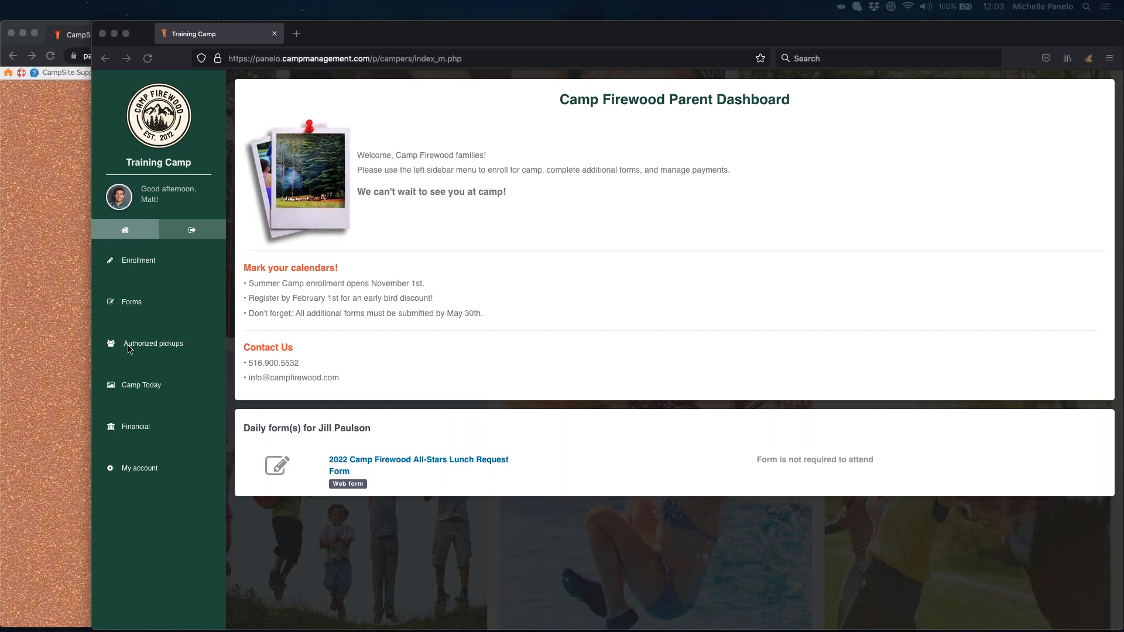
# Step: Look over the admin FAQ page, then switch back to the Camp Firewood Parent Dashboard
pyautogui.click(46, 367)
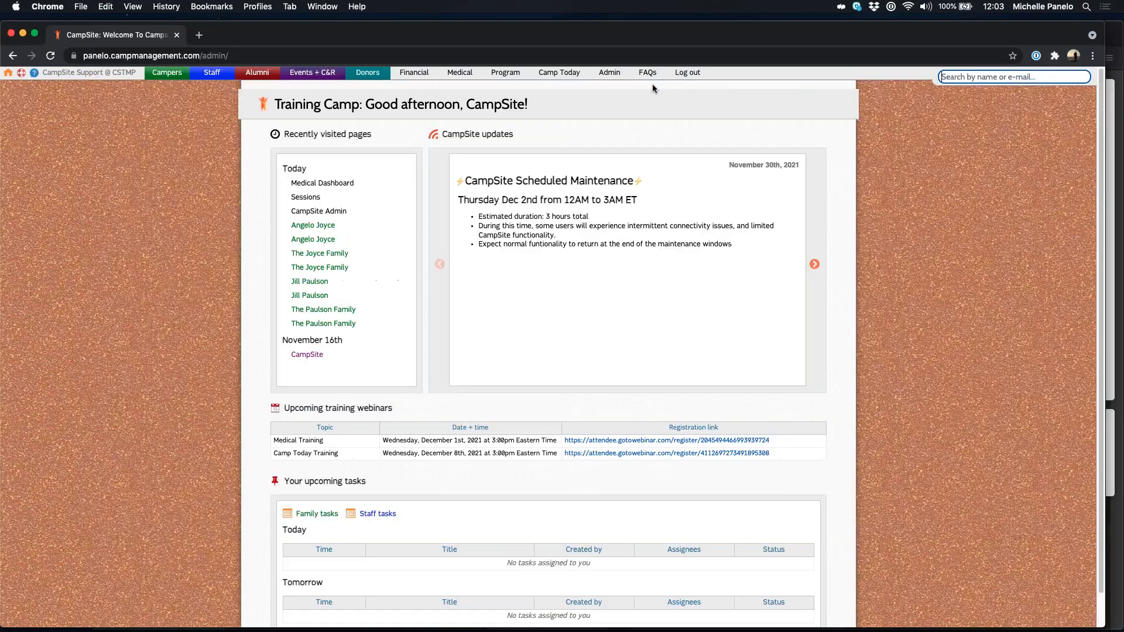
pyautogui.click(648, 74)
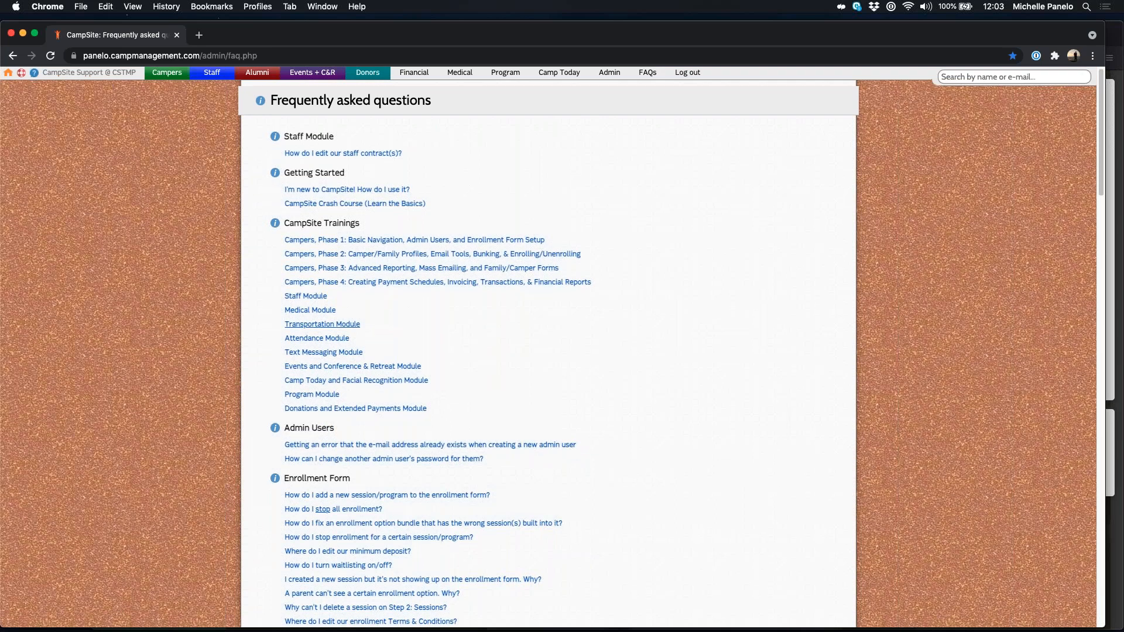
pyautogui.scroll(-5, 328, 327)
pyautogui.scroll(4, 319, 151)
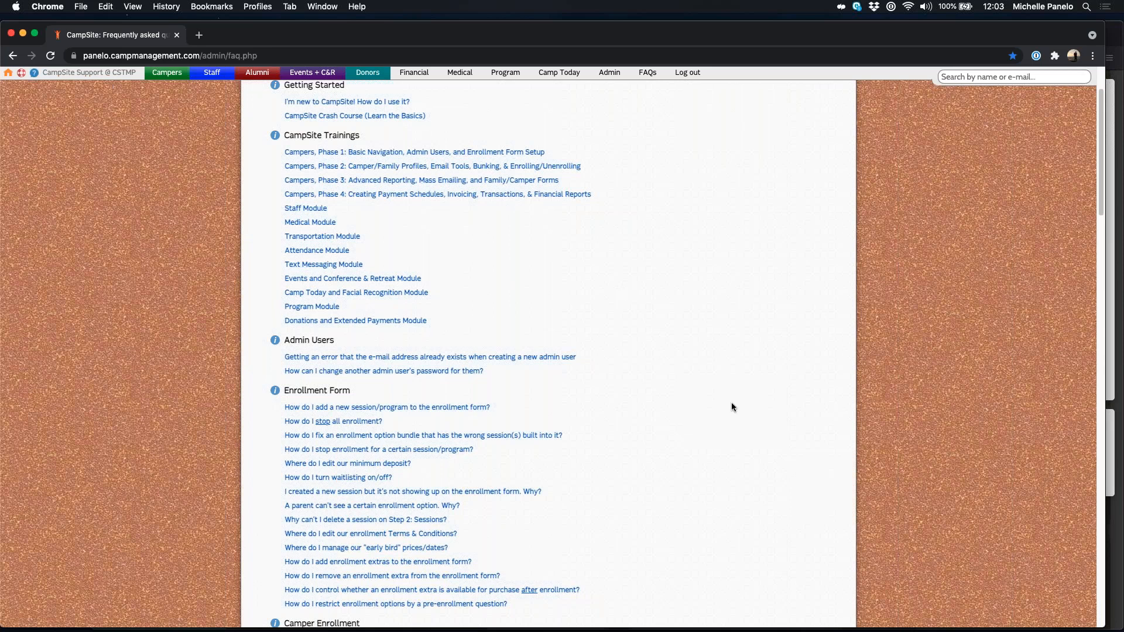
pyautogui.scroll(3, 731, 404)
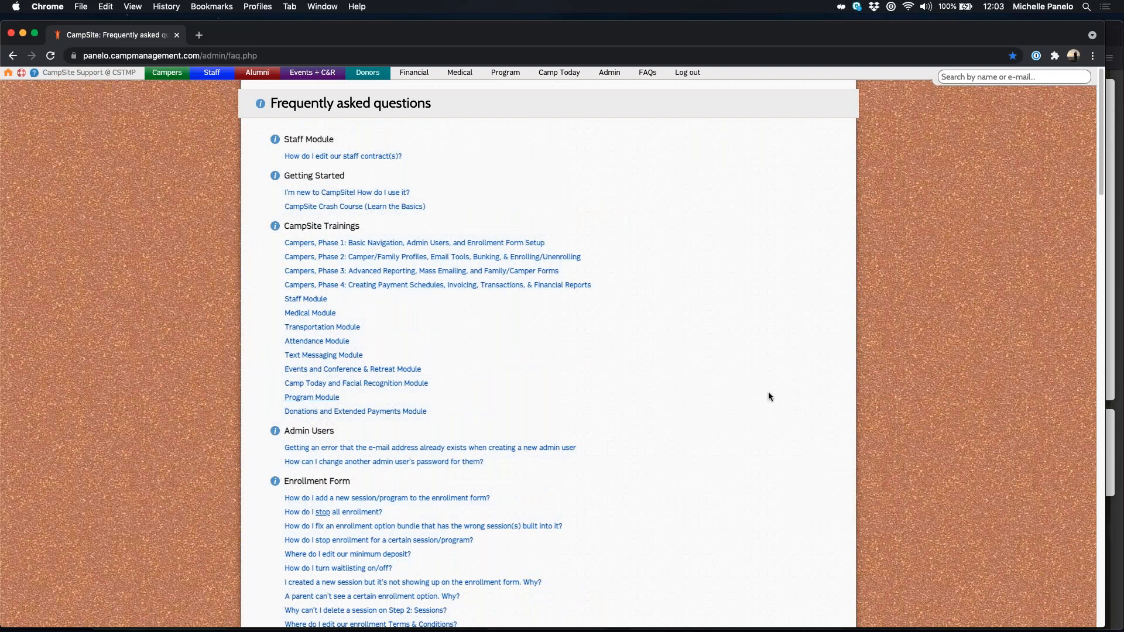
pyautogui.click(1111, 534)
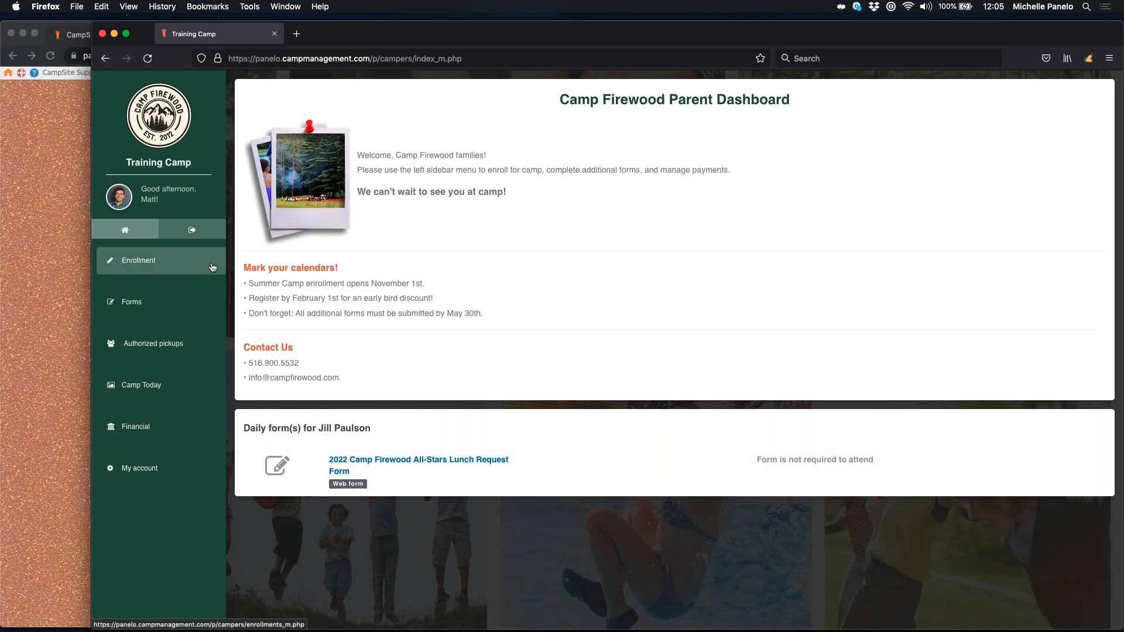
# Step: Go to Forms from the Camp Firewood Parent Dashboard sidebar
pyautogui.click(140, 306)
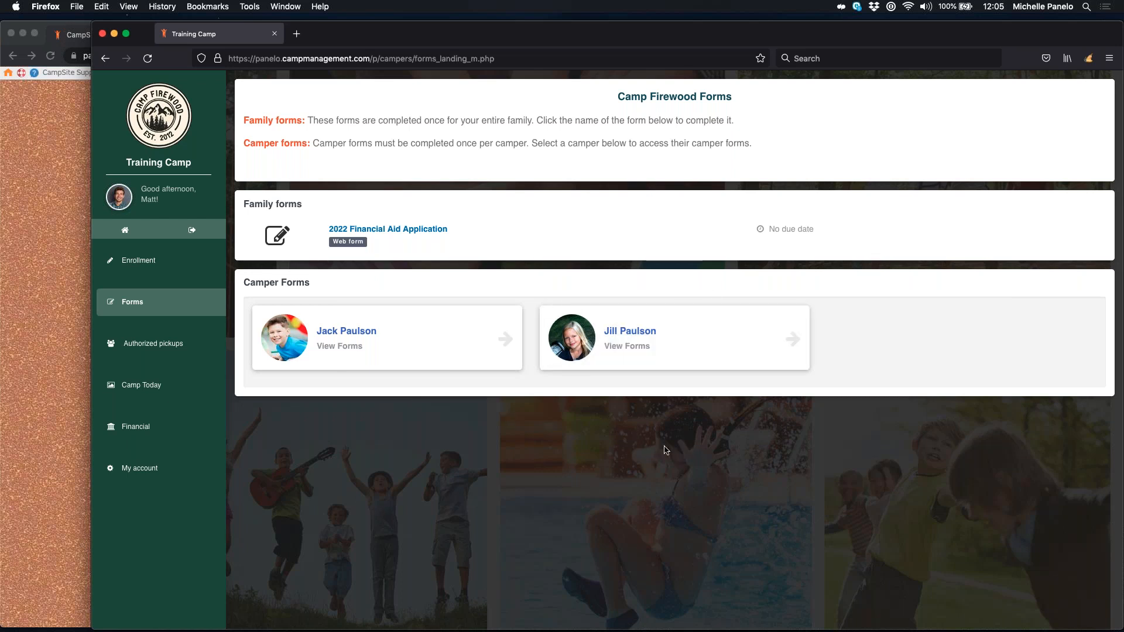
# Step: Open the second camper's card and scroll toward its 2022 medical forms
pyautogui.click(644, 358)
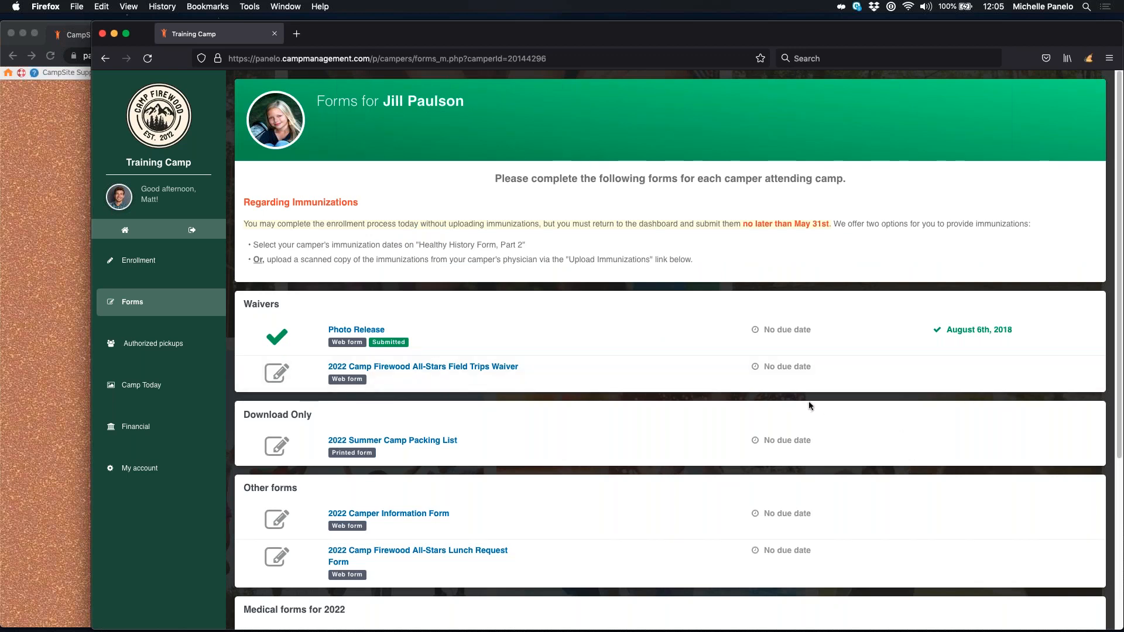
pyautogui.scroll(-5, 809, 401)
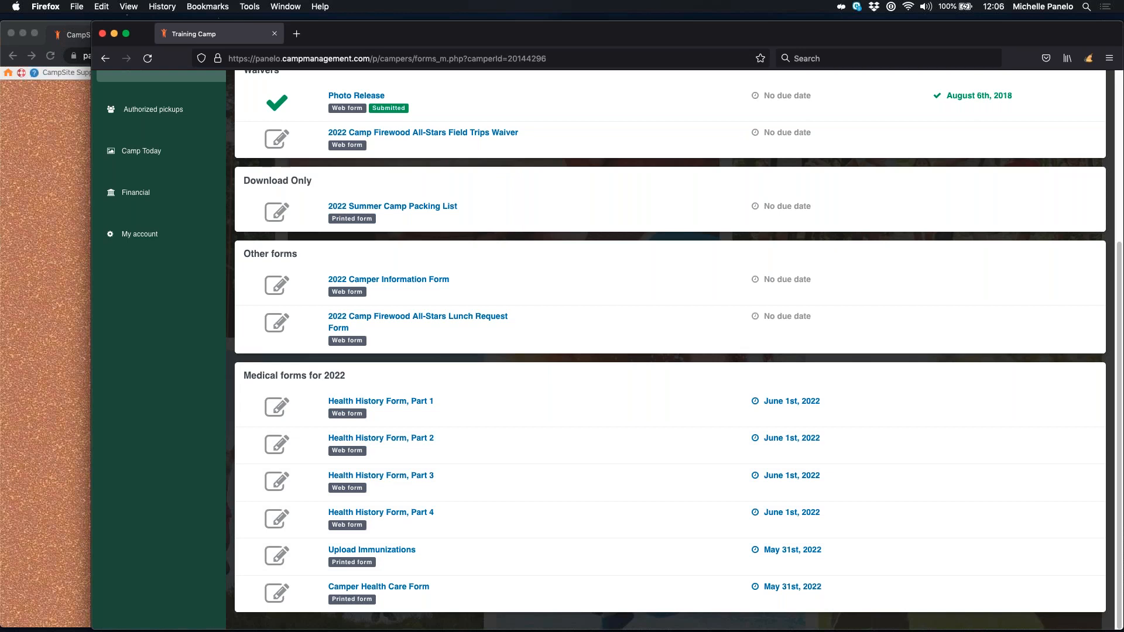
# Step: Open the 2022 Health History Form, Part 1 from the camper's medical forms
pyautogui.click(478, 530)
pyautogui.click(381, 405)
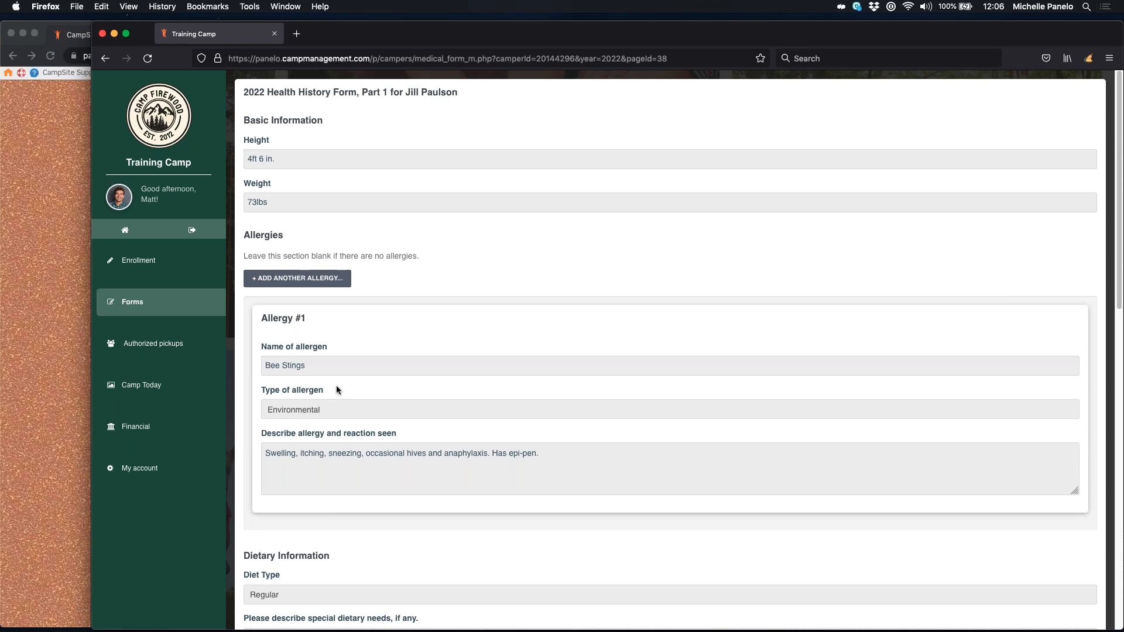
pyautogui.scroll(-3, 276, 422)
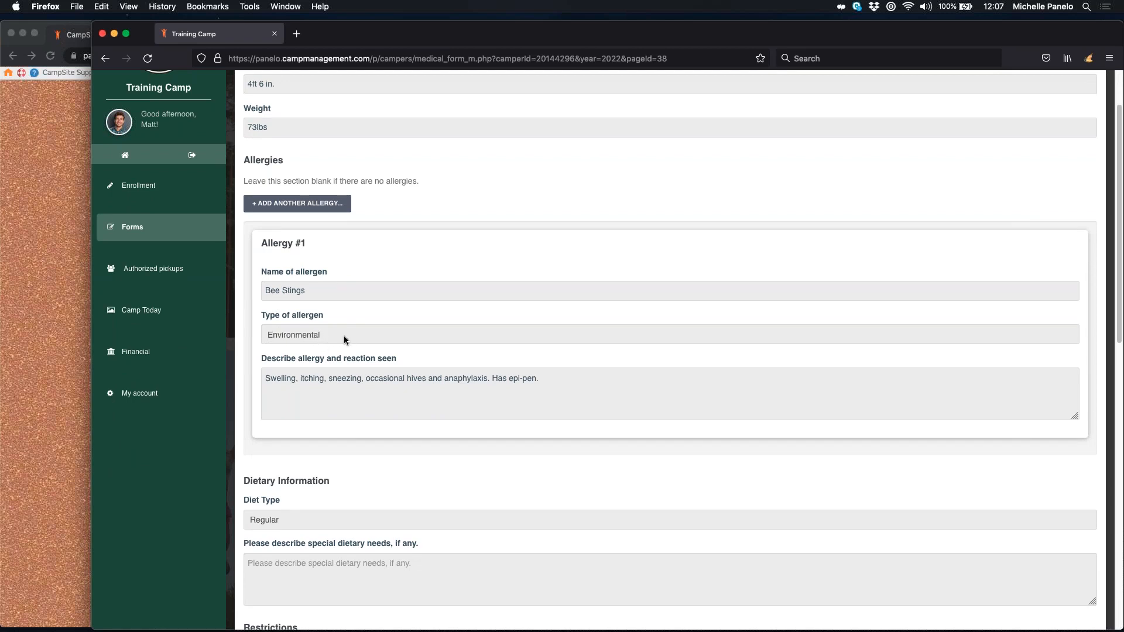
pyautogui.click(343, 335)
pyautogui.click(342, 333)
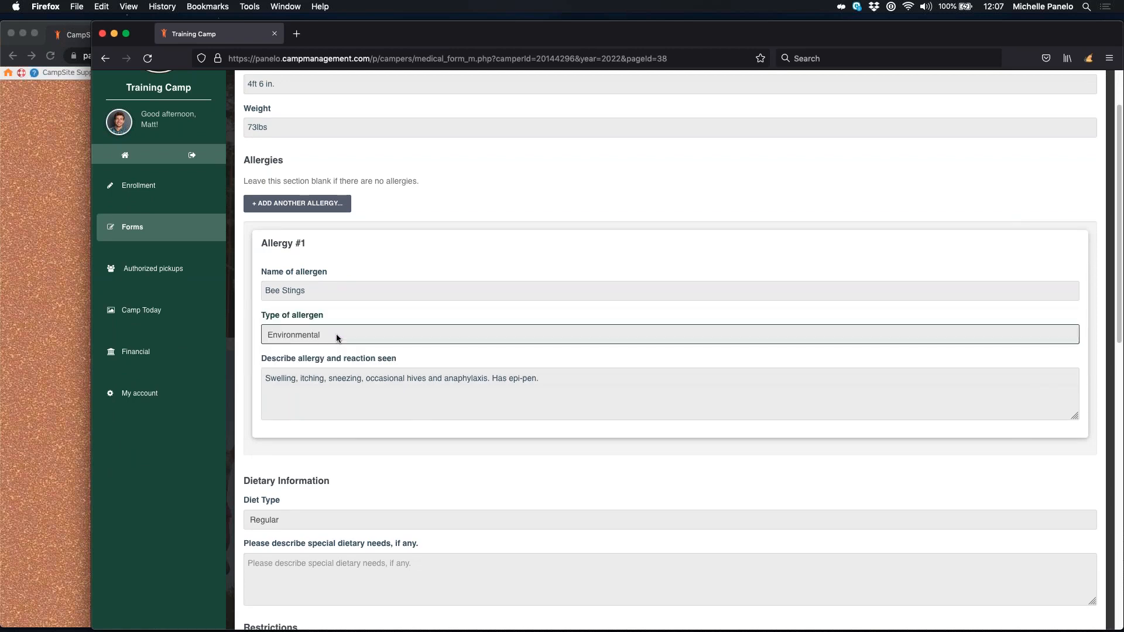
pyautogui.click(303, 335)
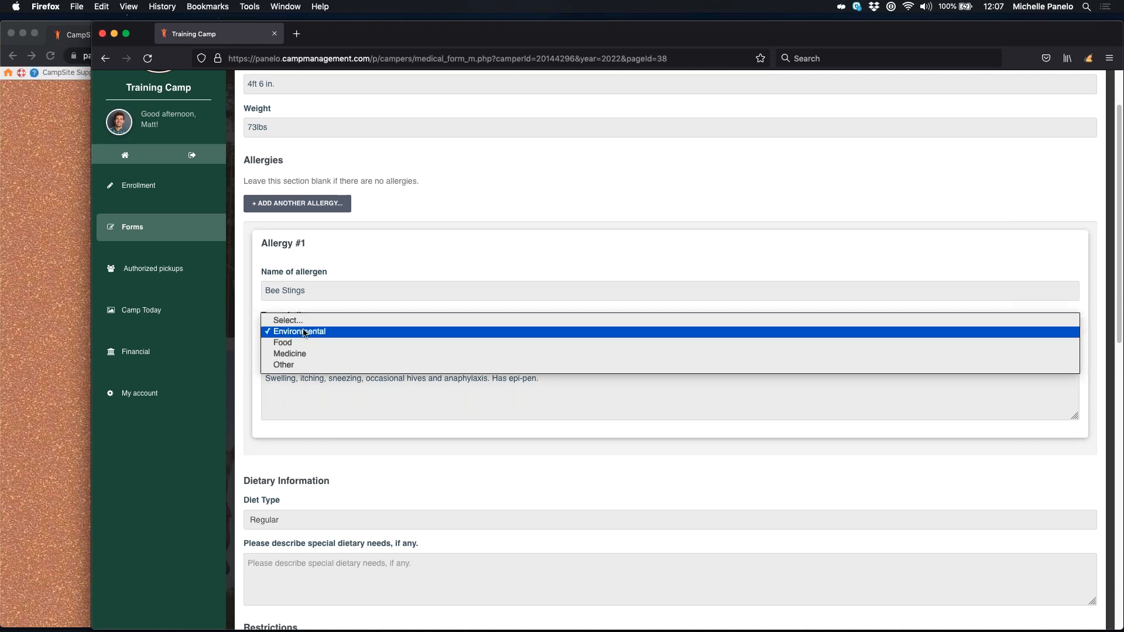
pyautogui.press('Escape')
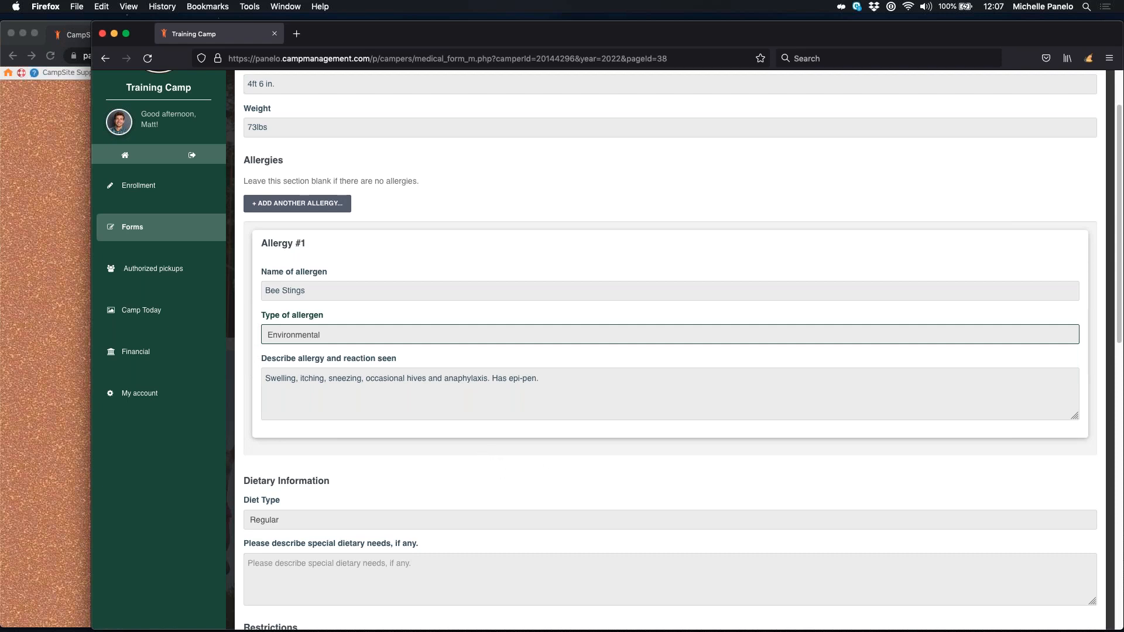
pyautogui.click(316, 342)
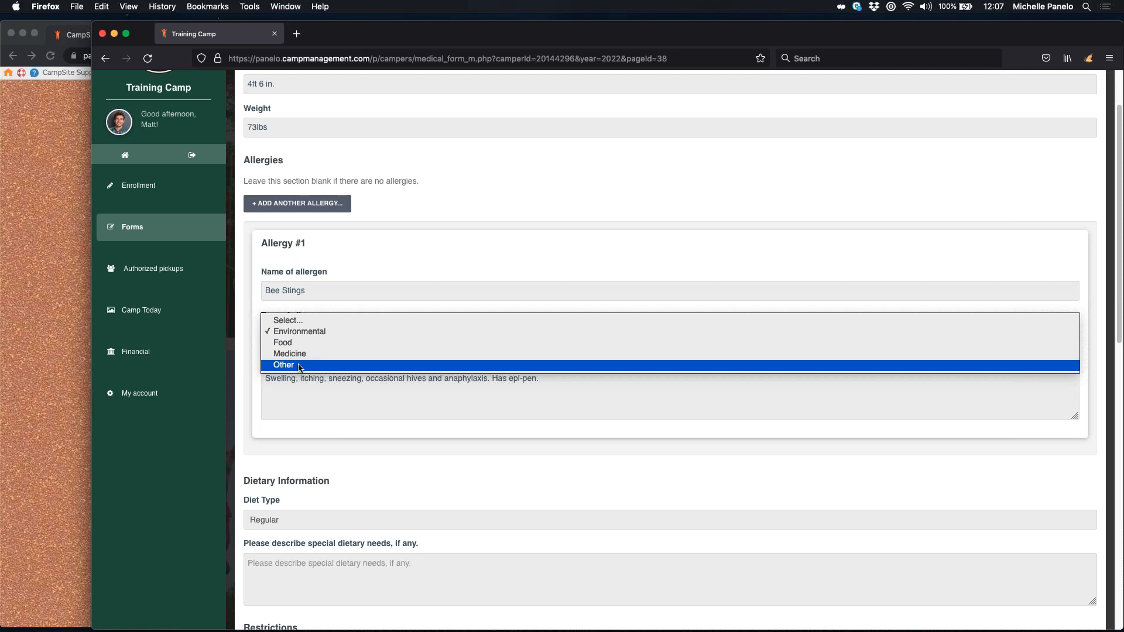
pyautogui.click(368, 451)
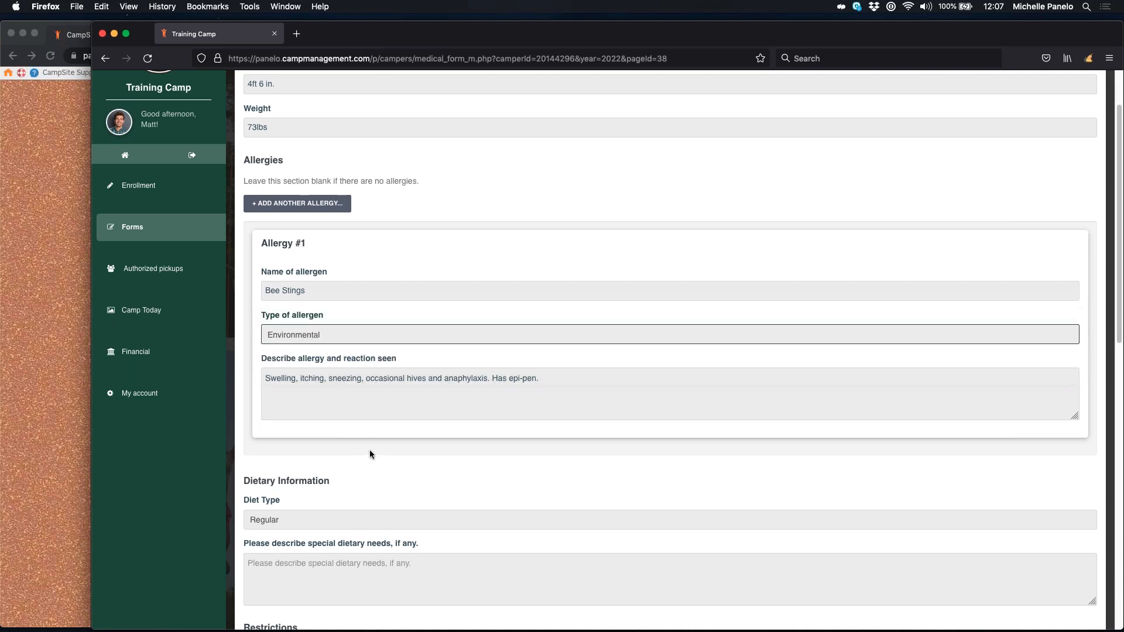
pyautogui.scroll(-3, 348, 444)
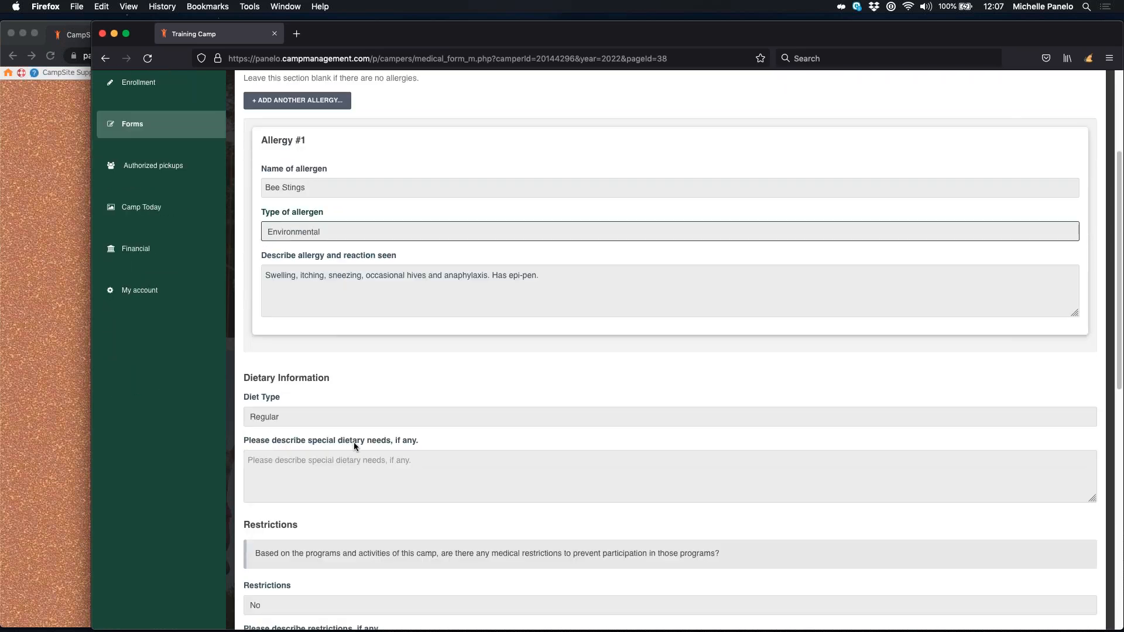
pyautogui.scroll(-3, 351, 440)
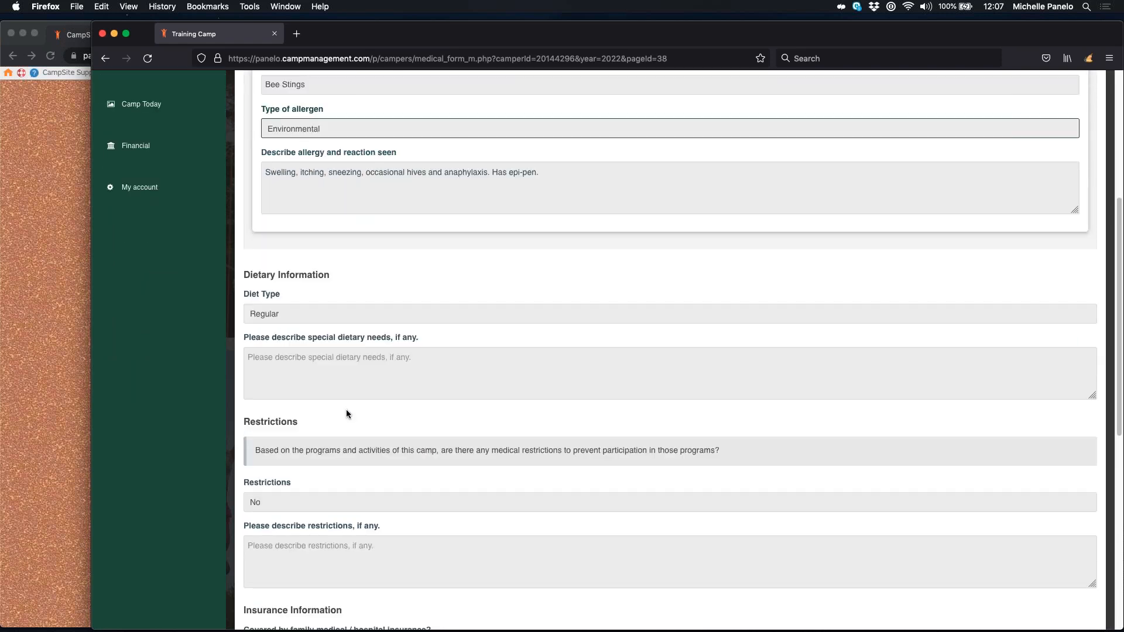
pyautogui.click(353, 314)
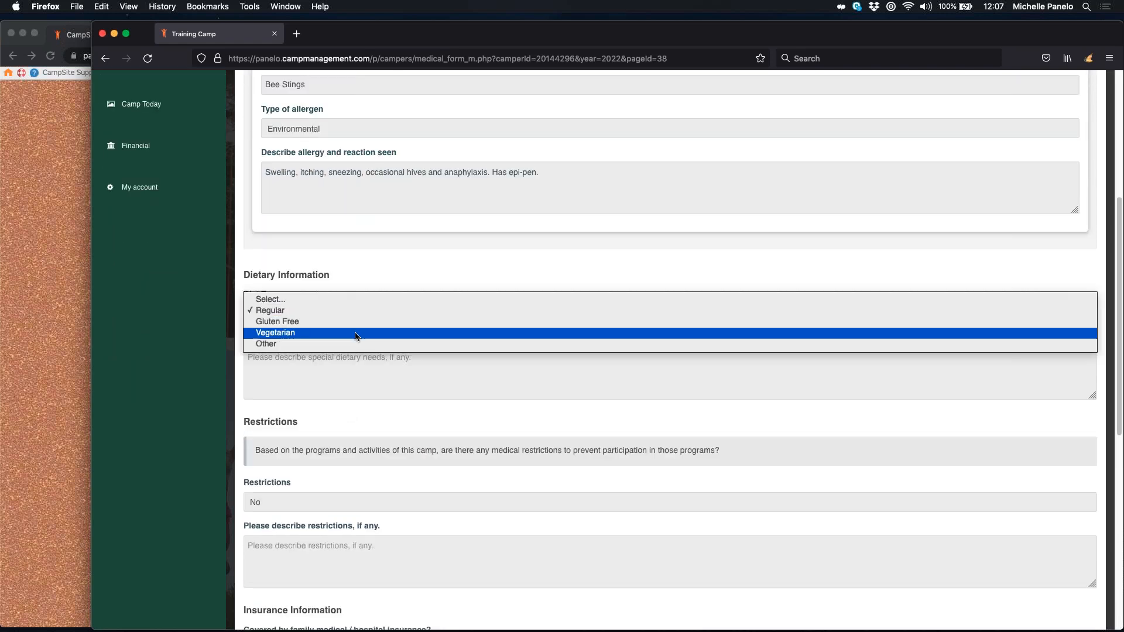
pyautogui.click(382, 310)
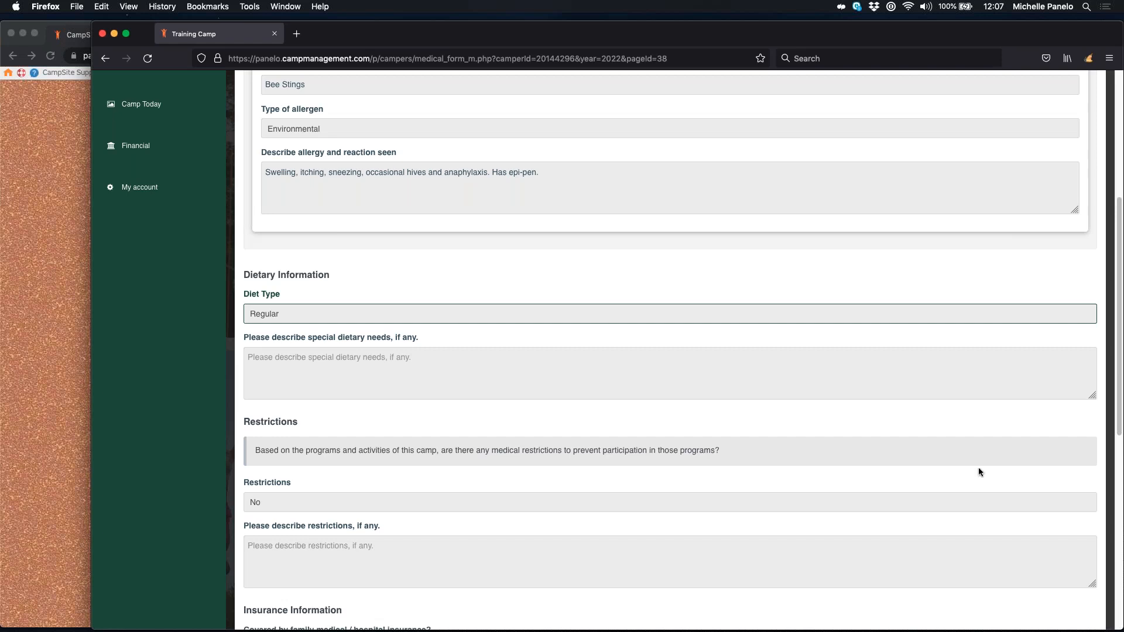
pyautogui.scroll(-1, 440, 443)
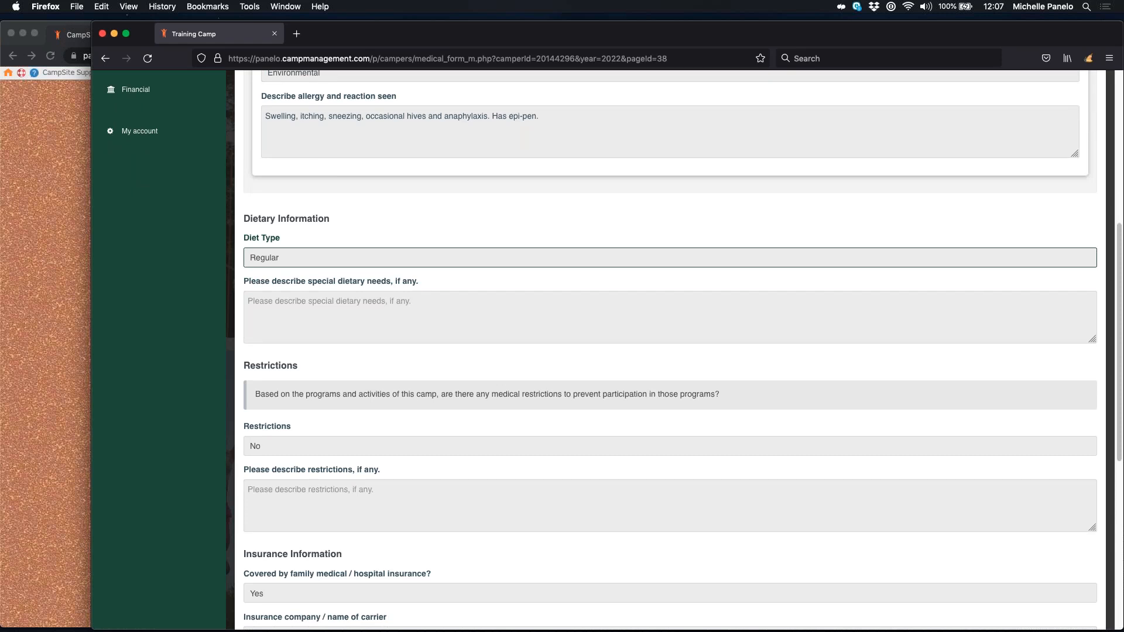
pyautogui.scroll(-1, 497, 491)
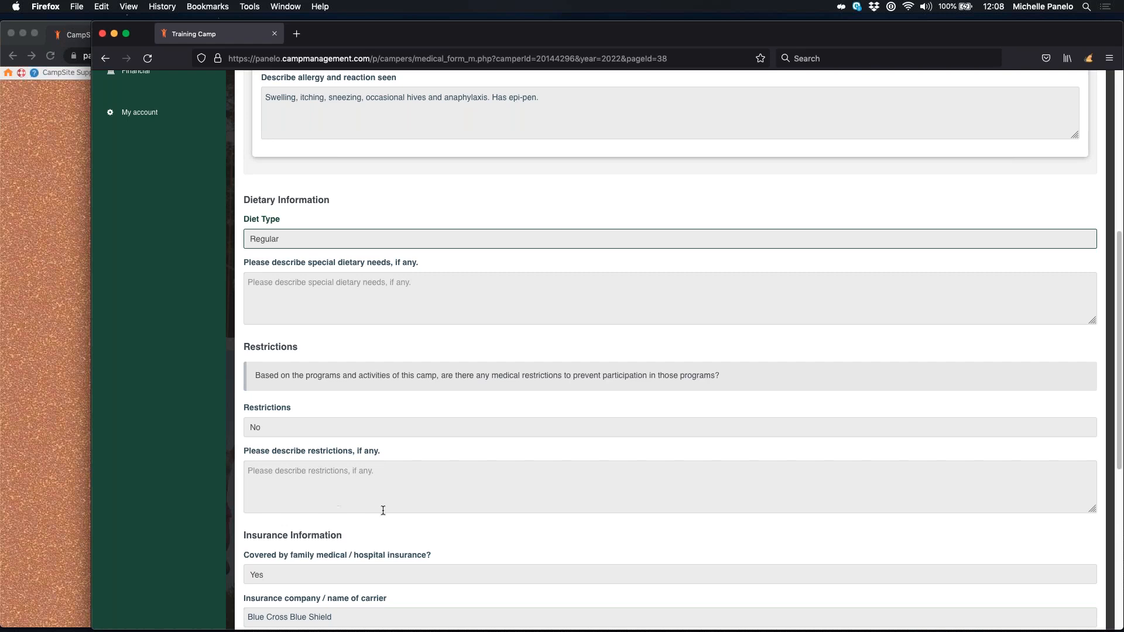
pyautogui.scroll(-1, 644, 500)
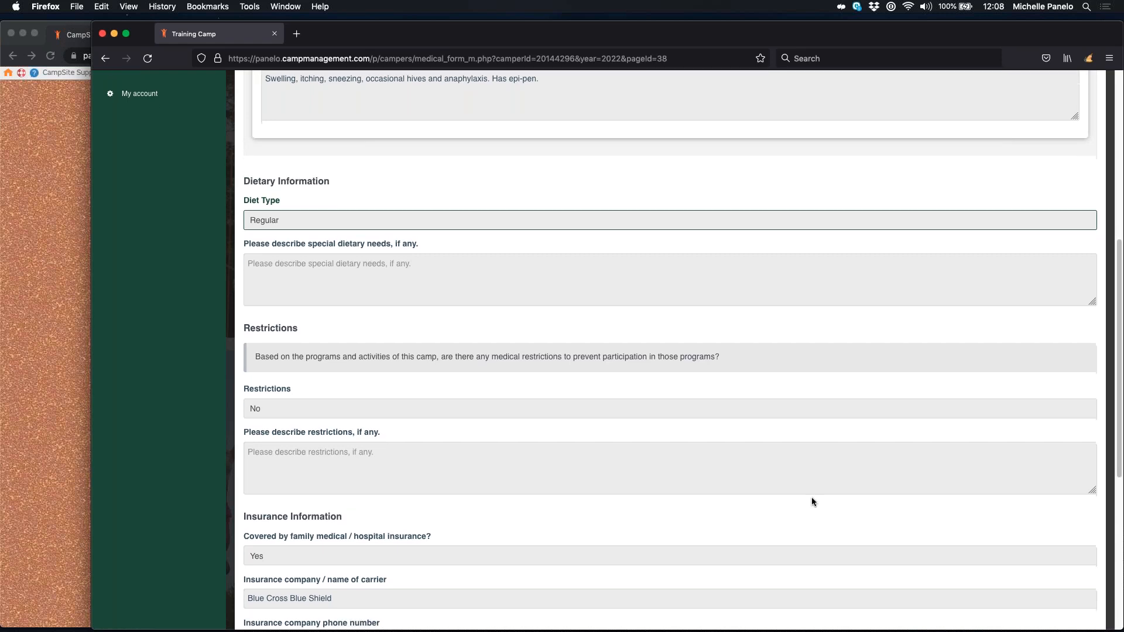
pyautogui.scroll(-5, 632, 475)
pyautogui.scroll(-6, 632, 474)
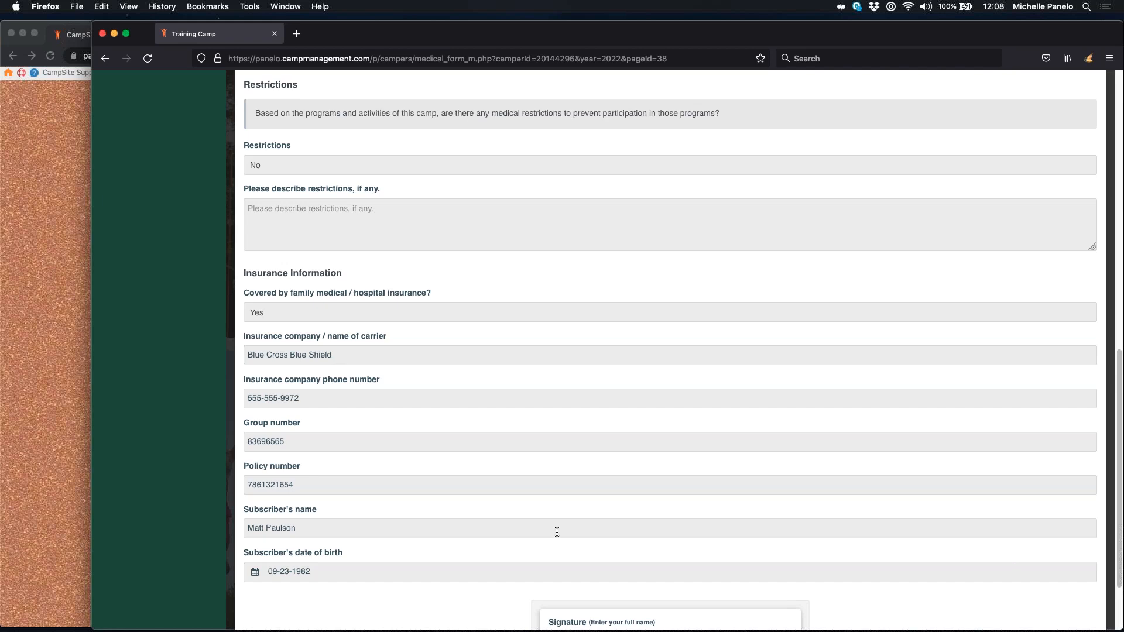
# Step: Sign Health History Form, Part 1 with the parent's full name and submit it
pyautogui.scroll(-3, 556, 532)
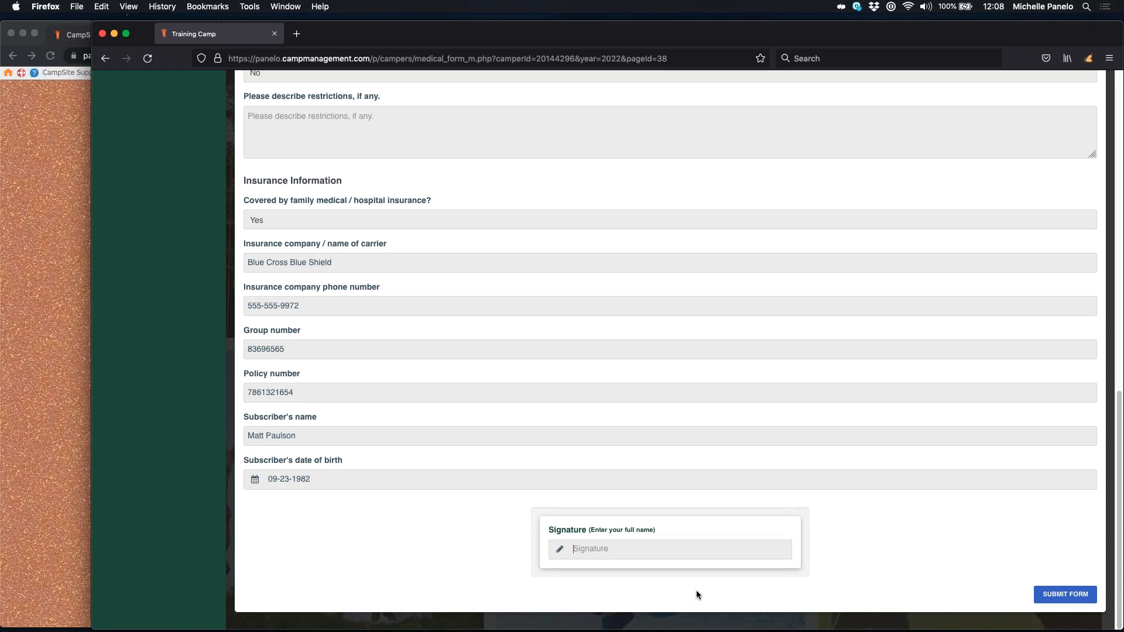
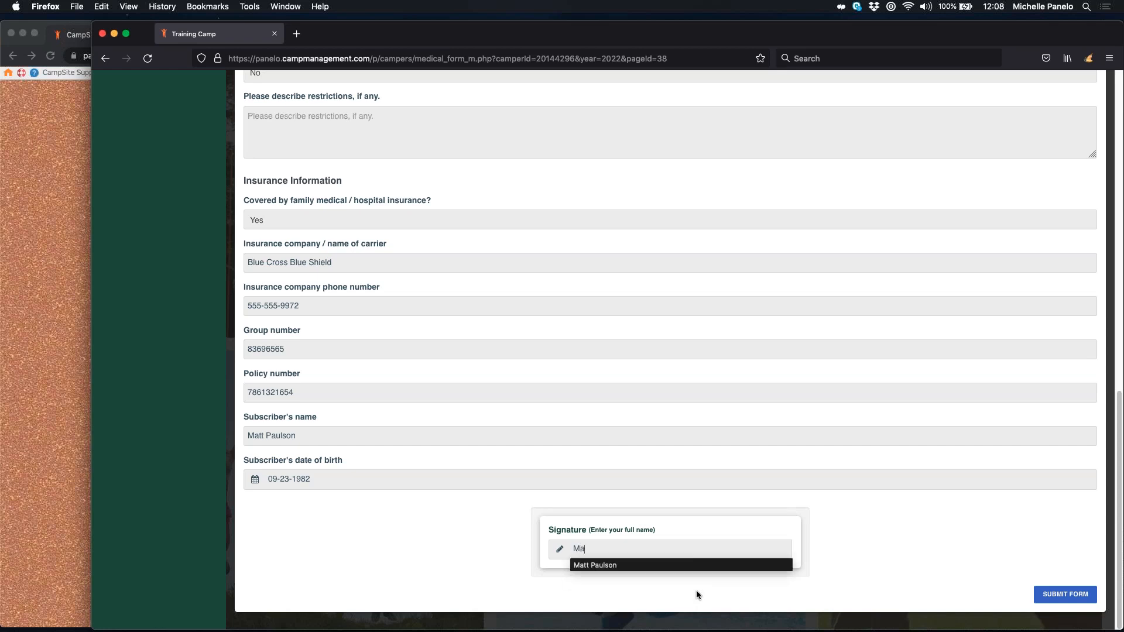
pyautogui.click(935, 567)
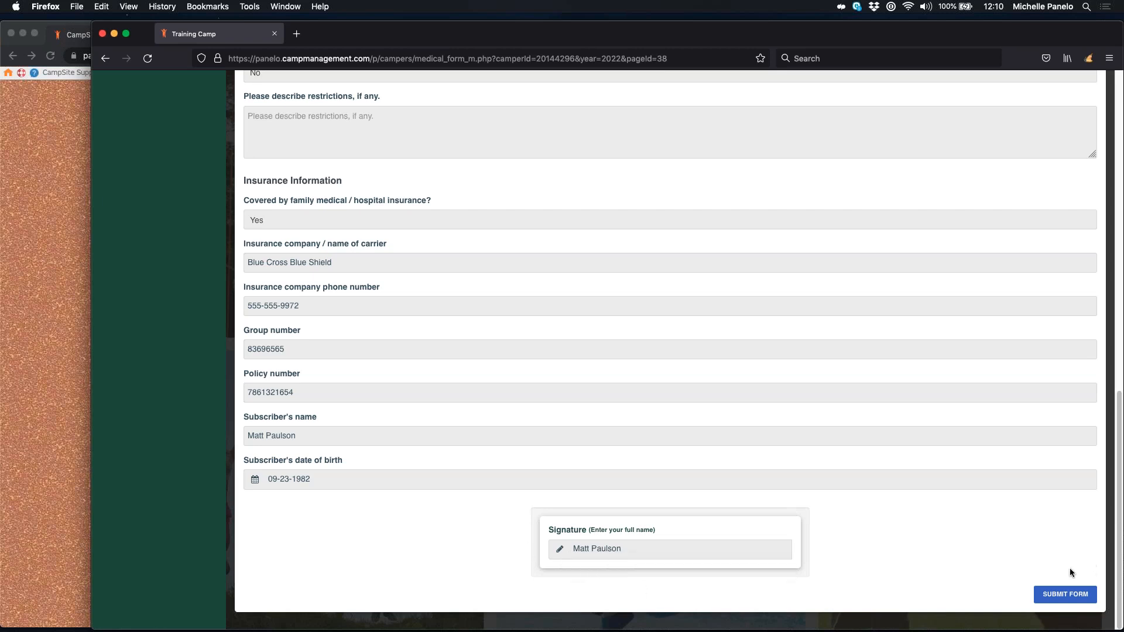
pyautogui.click(1075, 594)
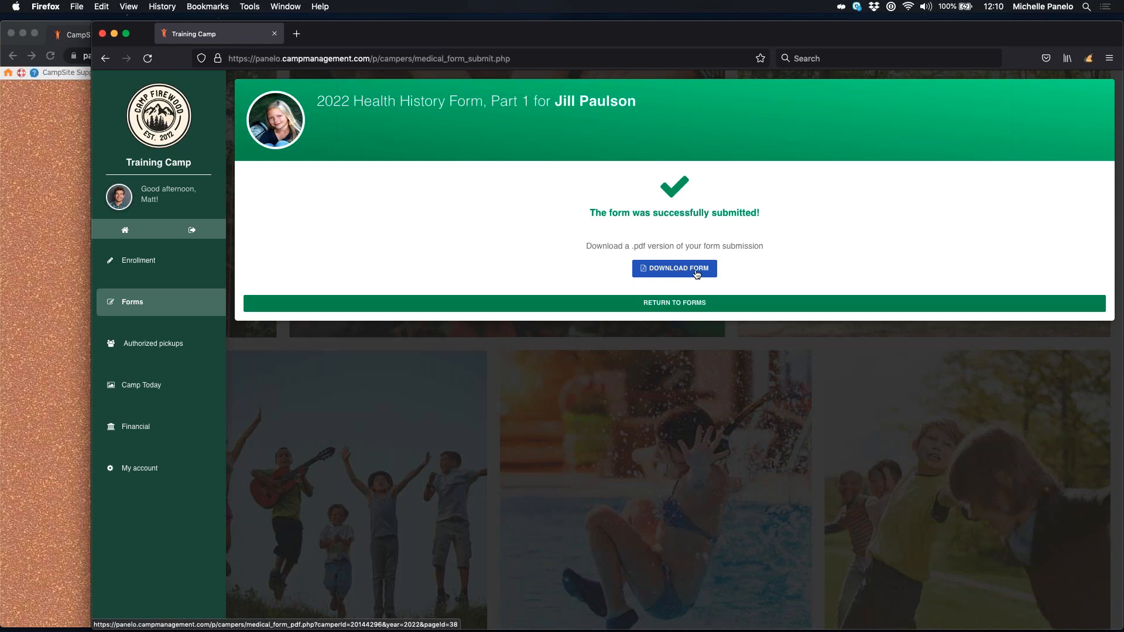
# Step: Return from the Part 1 success page to the camper's forms list
pyautogui.click(670, 307)
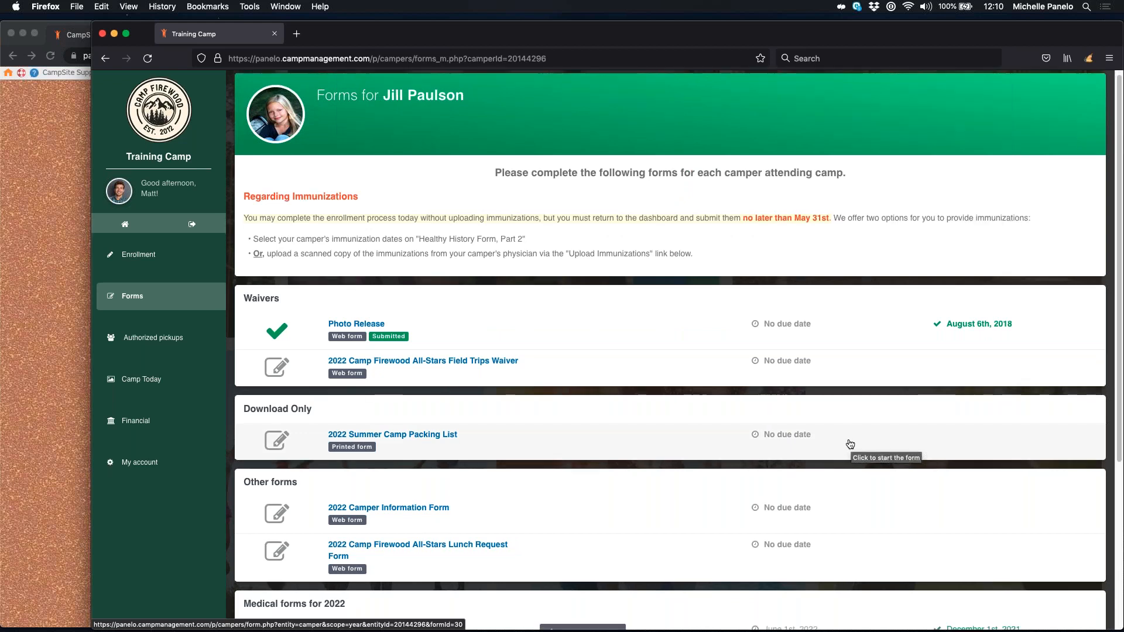
# Step: Open Health History Form, Part 2 under Medical forms for 2022
pyautogui.scroll(-4, 850, 444)
pyautogui.scroll(-1, 850, 444)
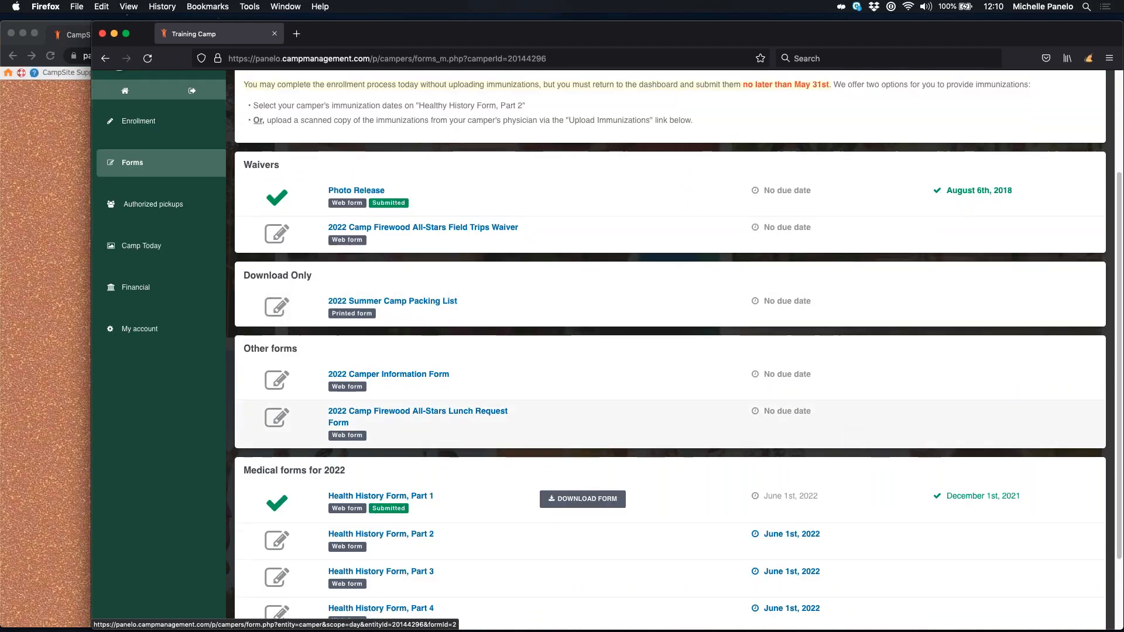
pyautogui.scroll(-1, 413, 457)
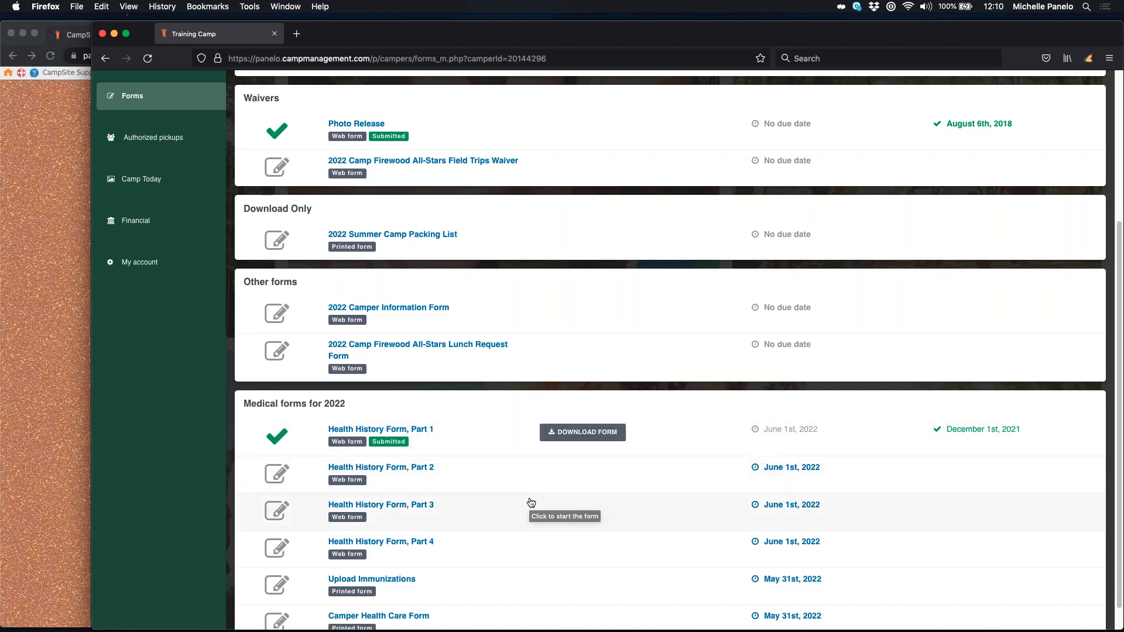
pyautogui.click(394, 474)
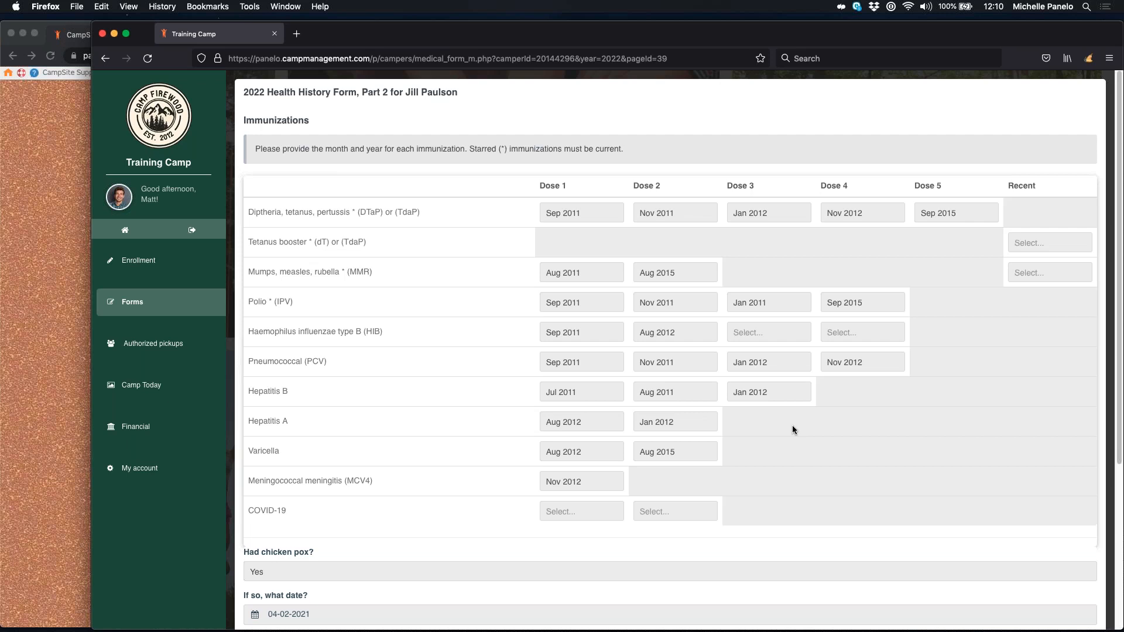
# Step: Review the Part 2 immunization table, leaving DTaP Dose 1 at Sep 2011
pyautogui.scroll(-2, 793, 430)
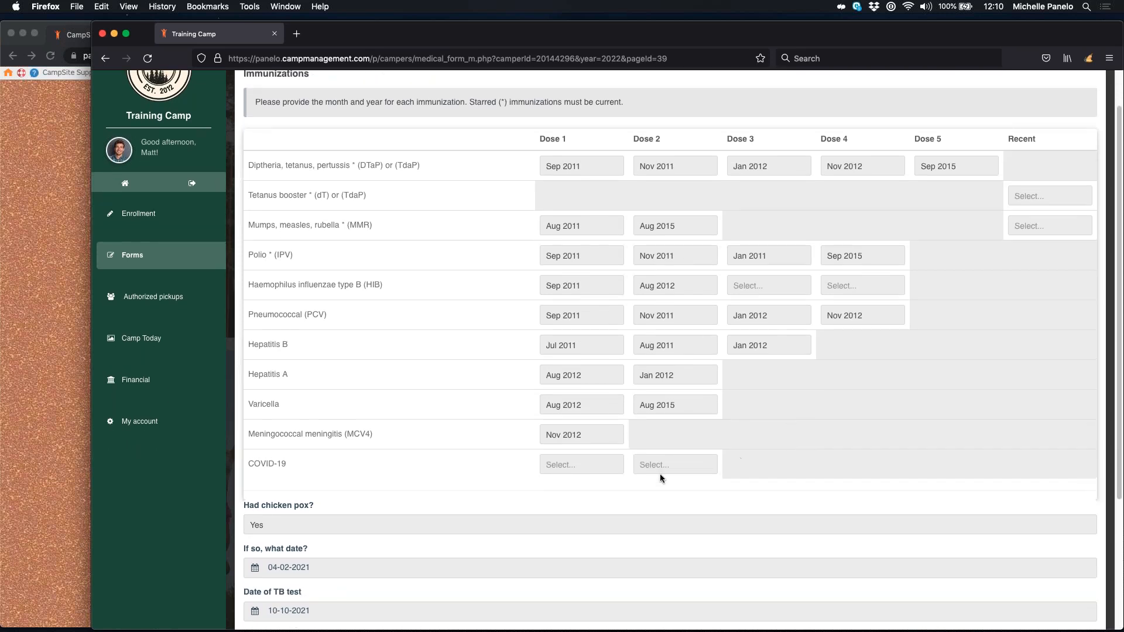
pyautogui.scroll(-1, 588, 475)
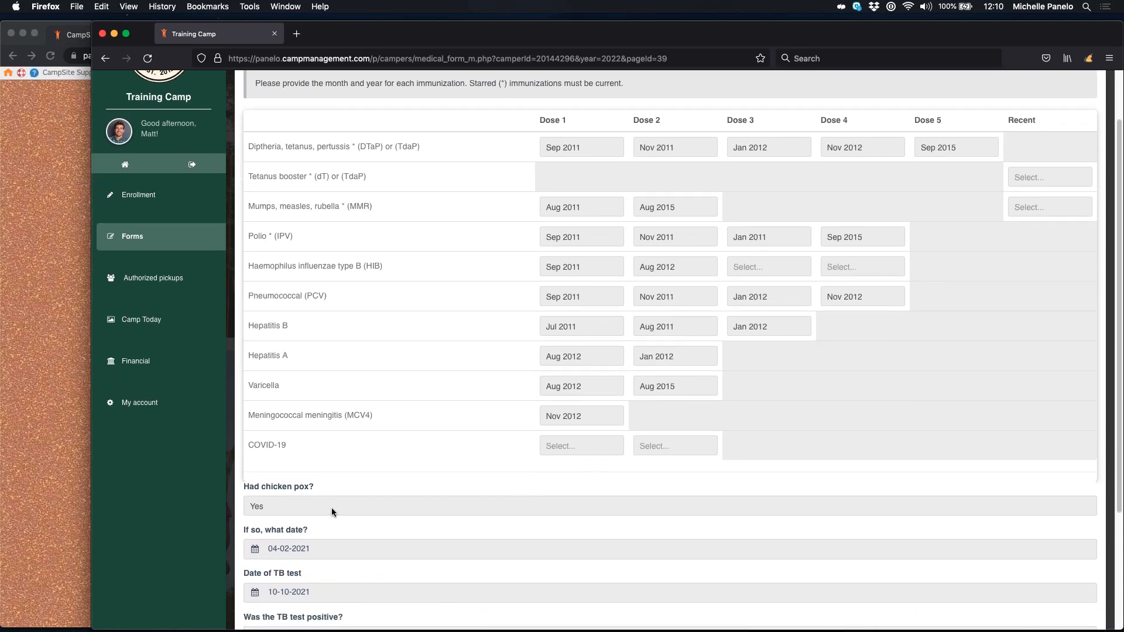
pyautogui.scroll(-4, 341, 518)
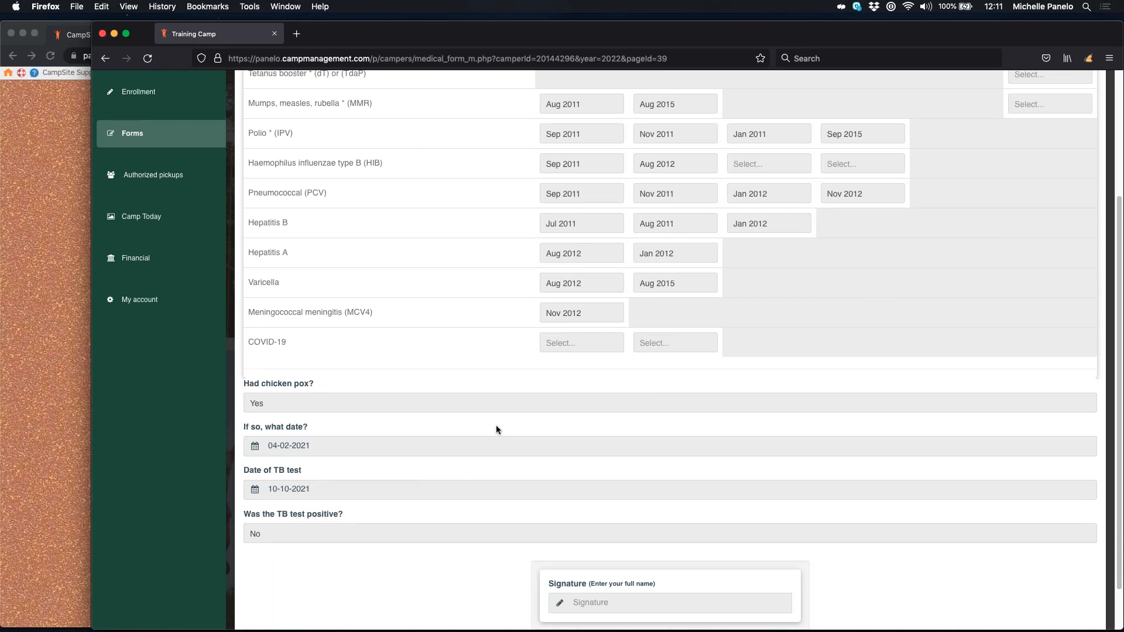
pyautogui.scroll(5, 490, 417)
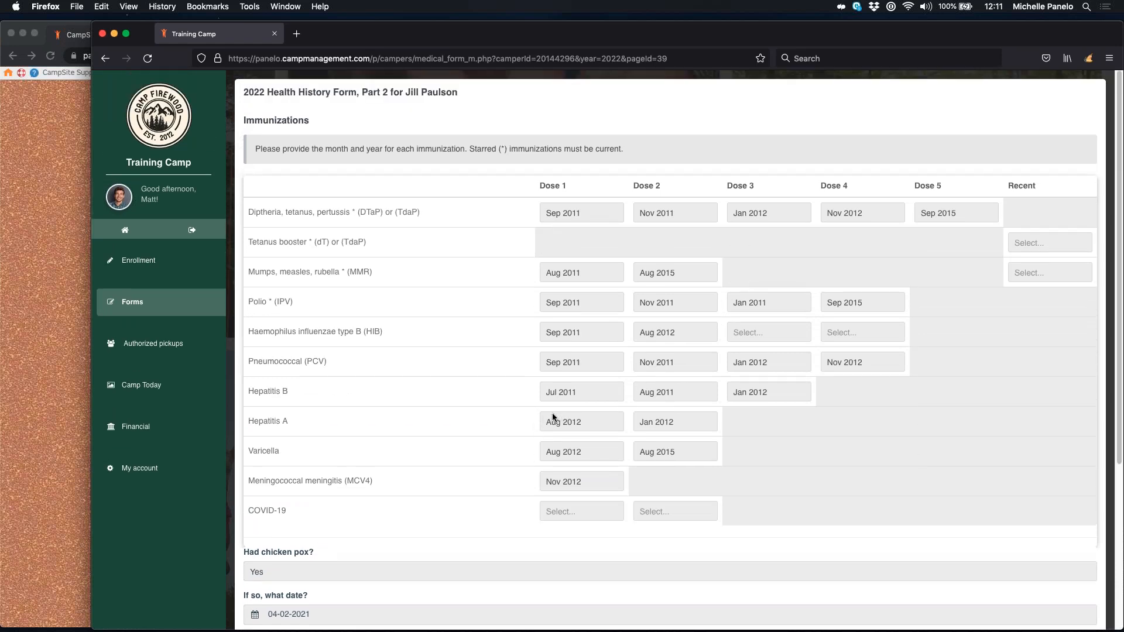
pyautogui.click(582, 212)
pyautogui.click(578, 216)
# Step: Move to the bottom of Part 2 and place the cursor in the Signature field
pyautogui.scroll(-3, 686, 402)
pyautogui.scroll(-3, 686, 402)
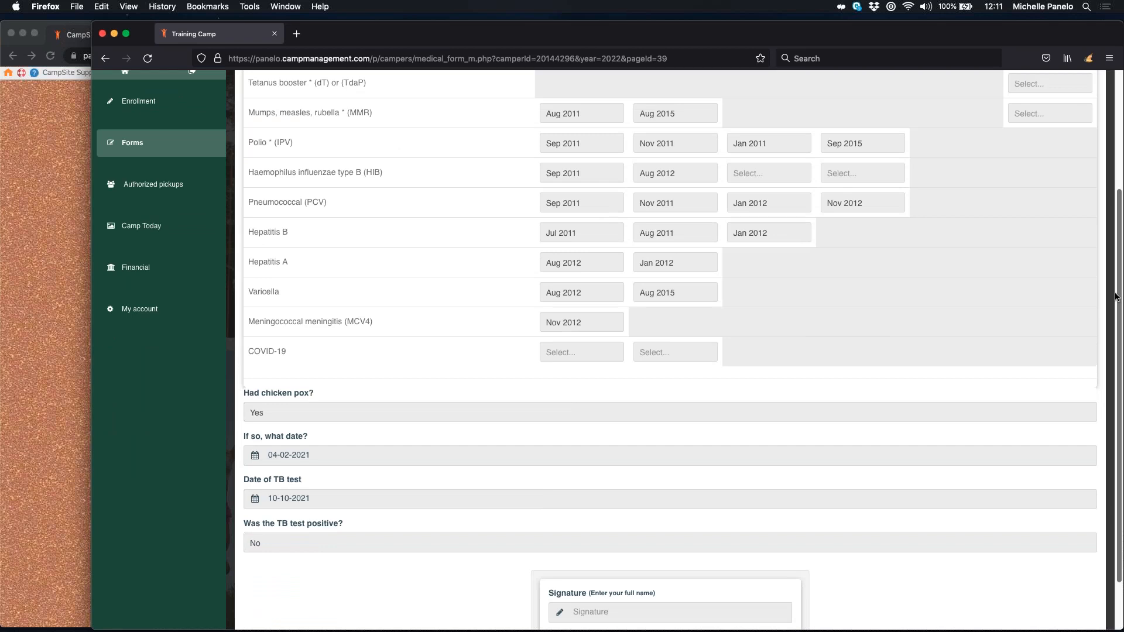
pyautogui.scroll(-2, 567, 482)
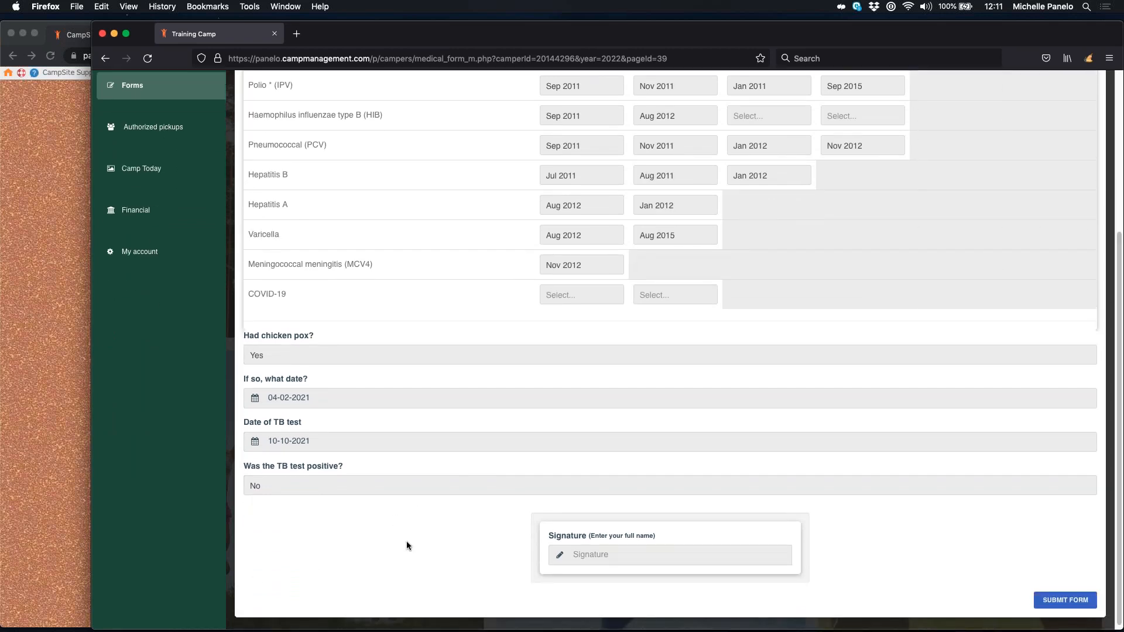
pyautogui.click(783, 550)
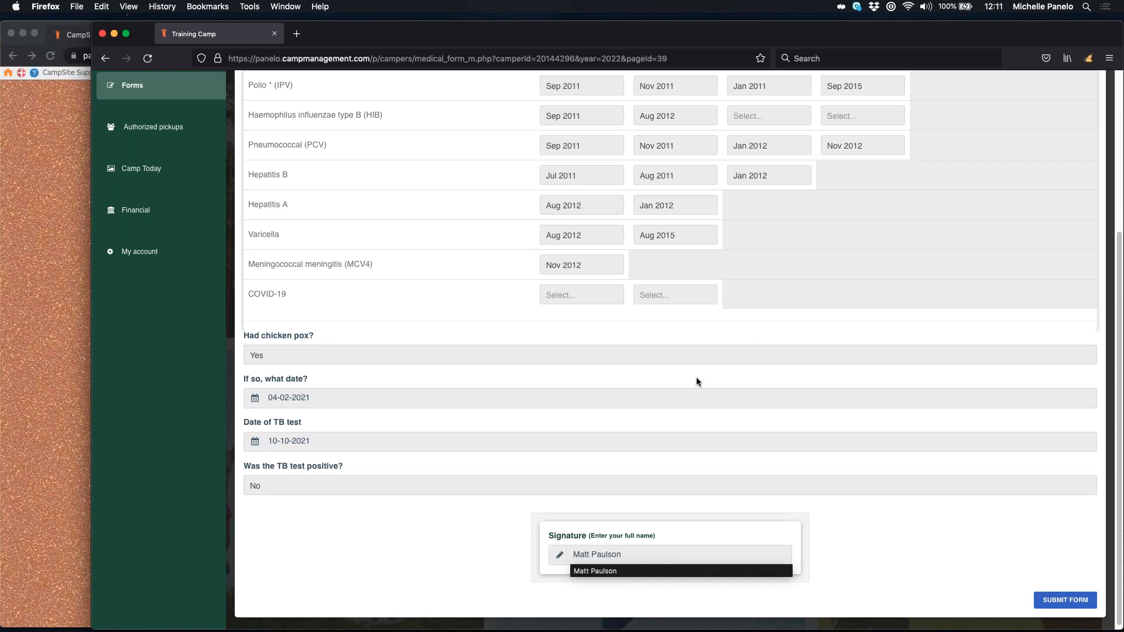
# Step: Enter the parent's full name as the Part 2 signature and submit the form
pyautogui.click(898, 560)
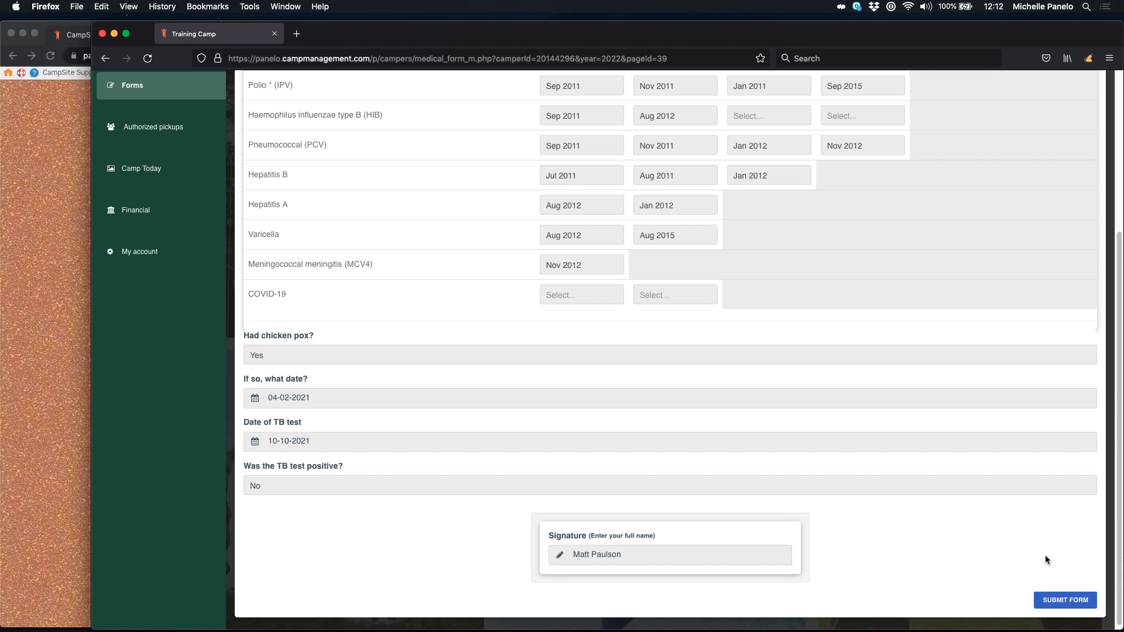
pyautogui.scroll(-1, 1046, 559)
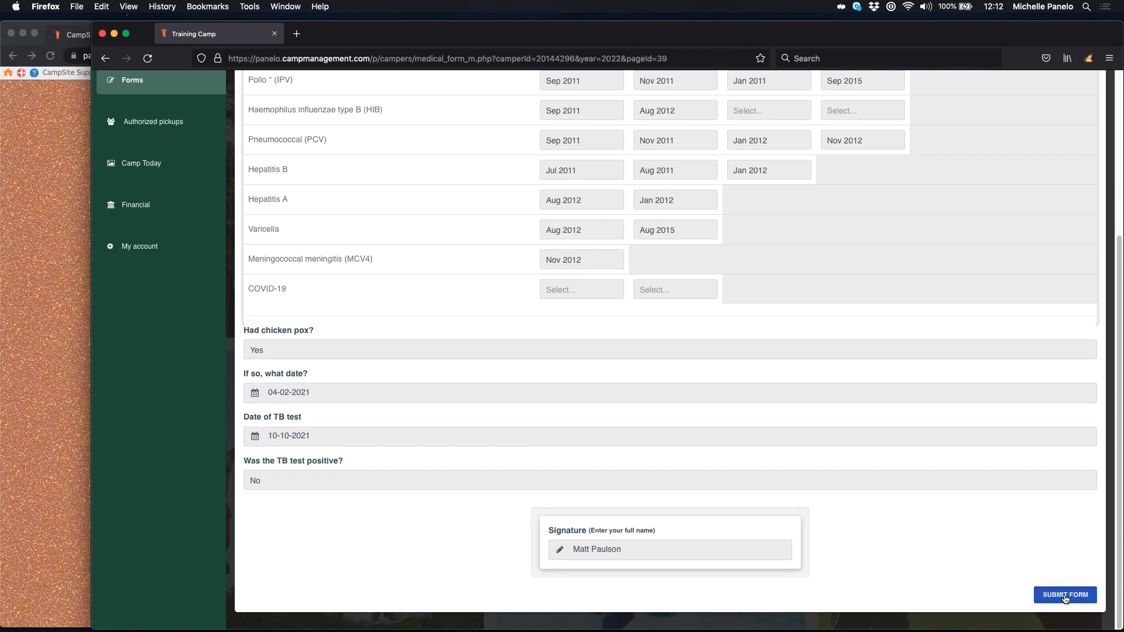
pyautogui.click(1065, 596)
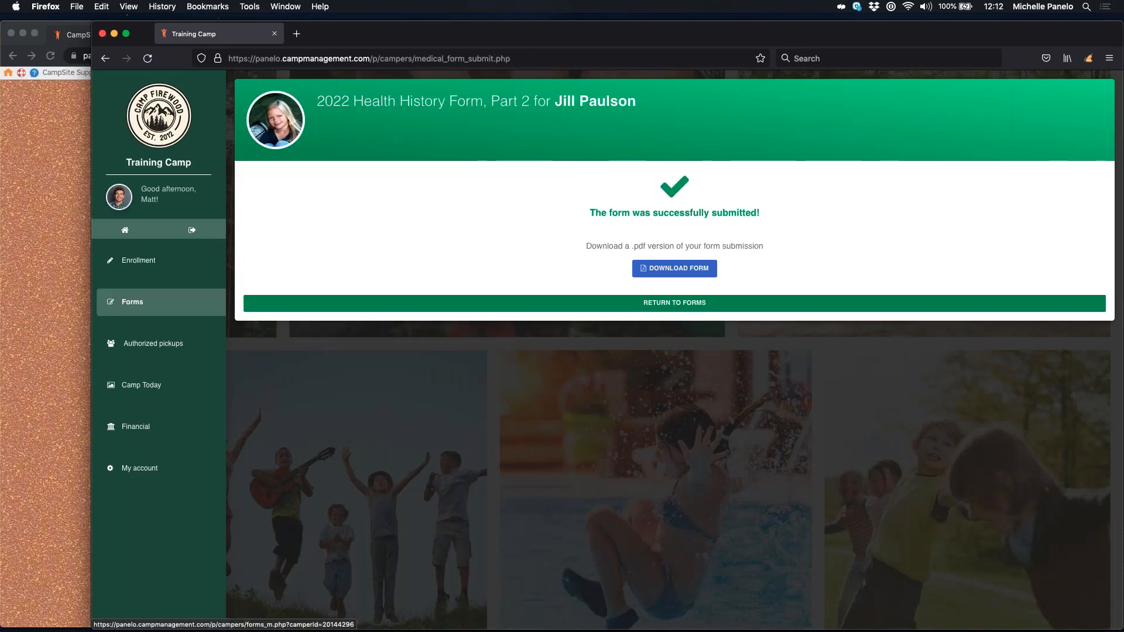
# Step: Go back to the camper's forms list and open the 2022 Health History Form, Part 3
pyautogui.click(676, 303)
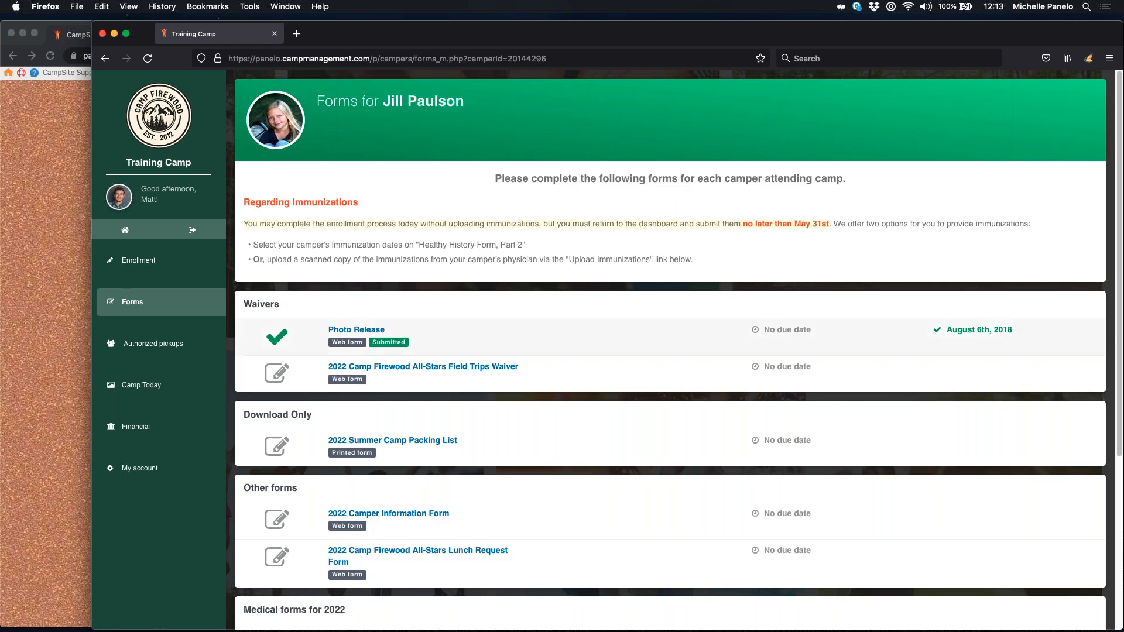
pyautogui.scroll(-2, 715, 307)
pyautogui.scroll(-5, 735, 311)
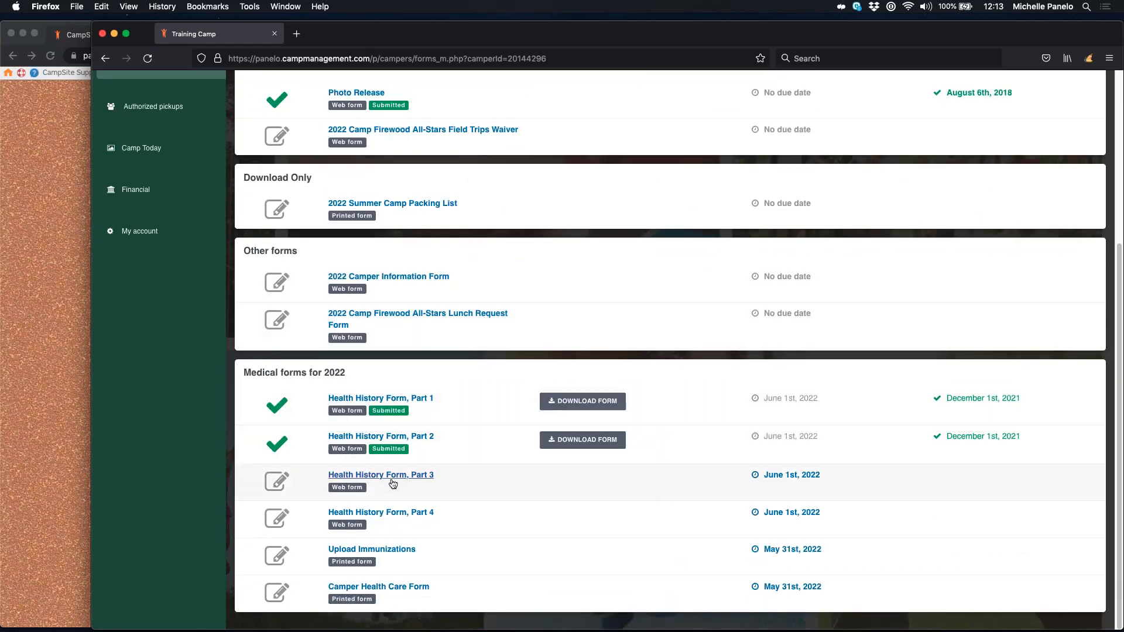
pyautogui.click(402, 479)
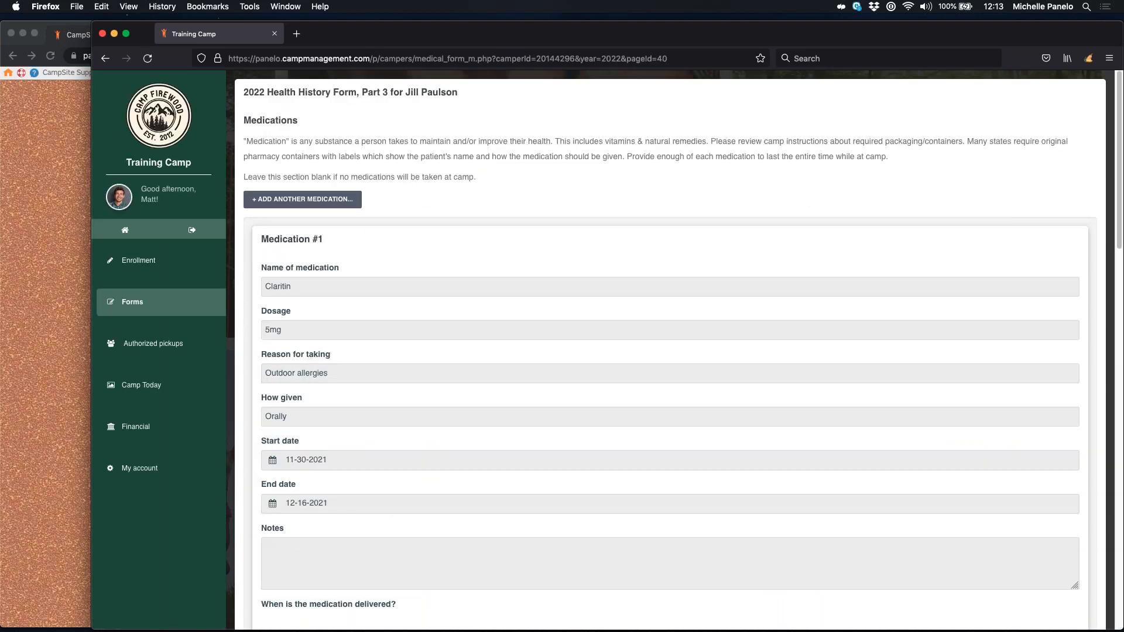
pyautogui.press('super+Tab')
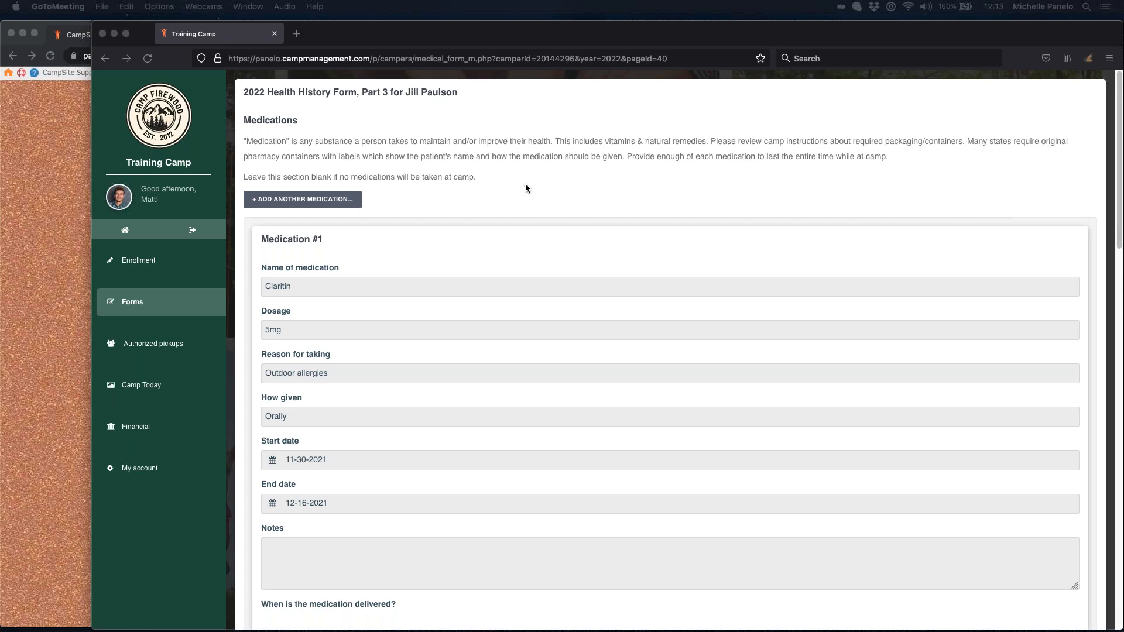
pyautogui.click(516, 198)
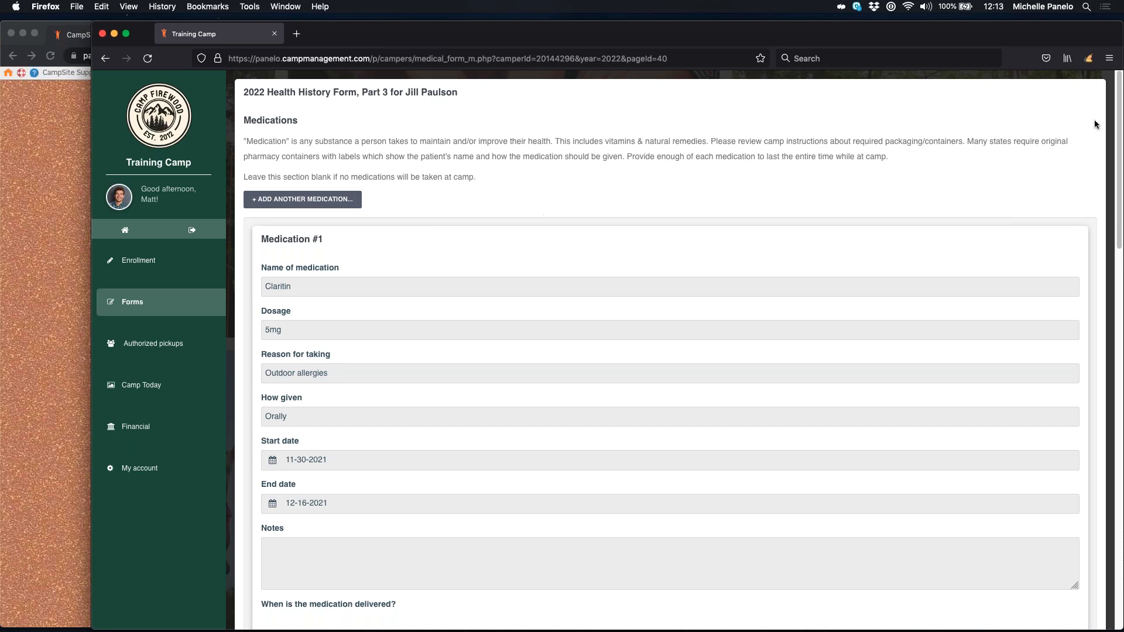
pyautogui.moveTo(1120, 117); pyautogui.dragTo(1120, 165)
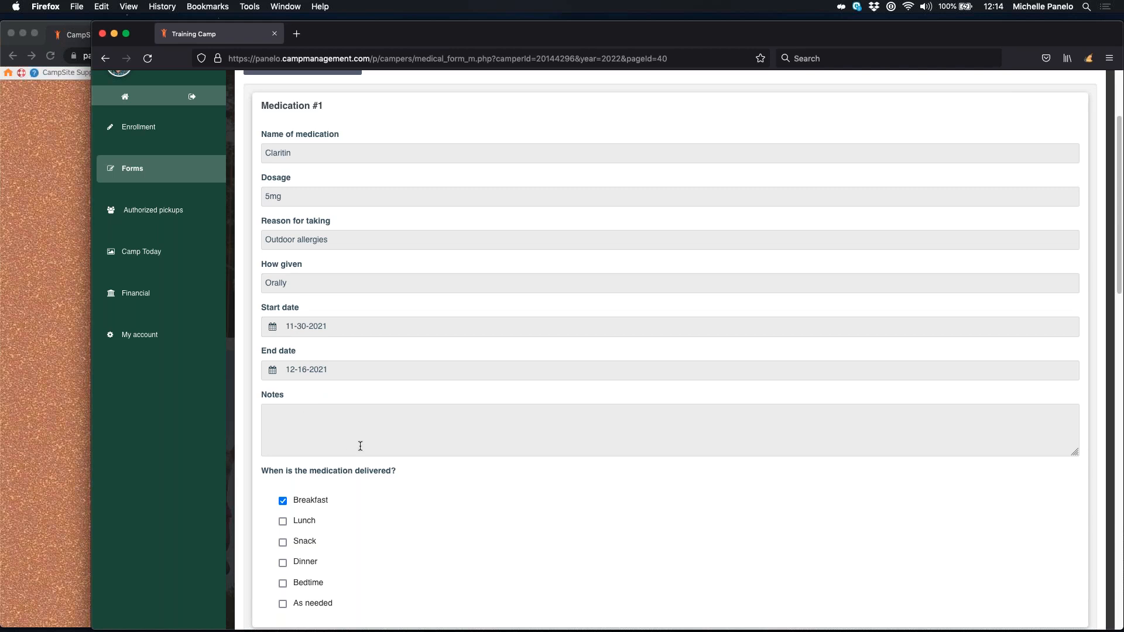
pyautogui.scroll(-1, 354, 442)
pyautogui.scroll(-3, 349, 451)
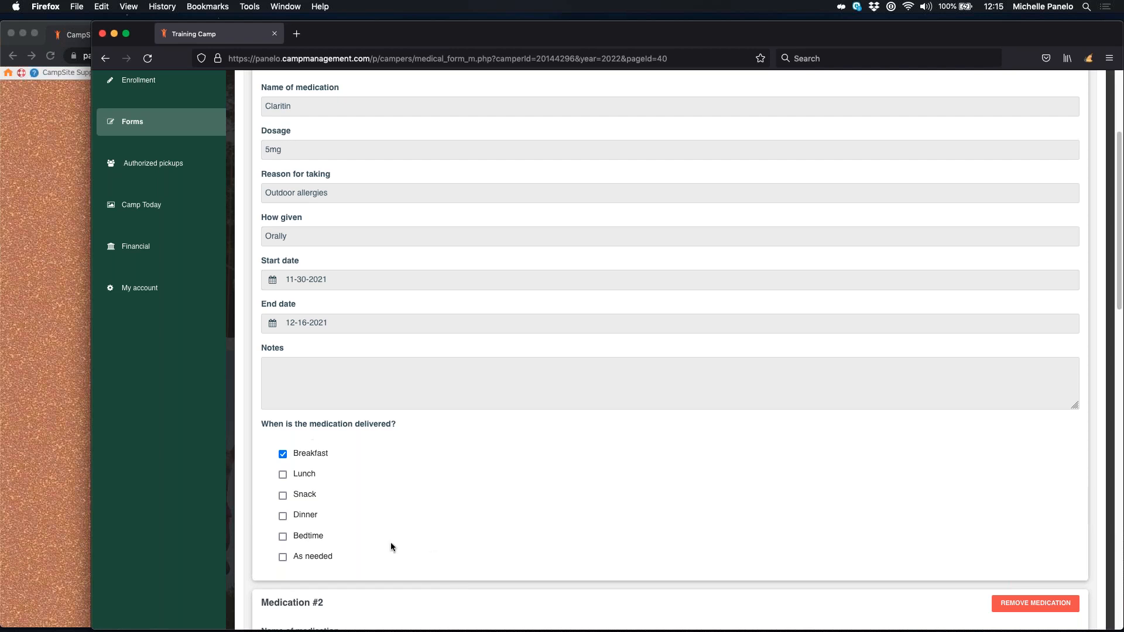
pyautogui.scroll(-5, 676, 458)
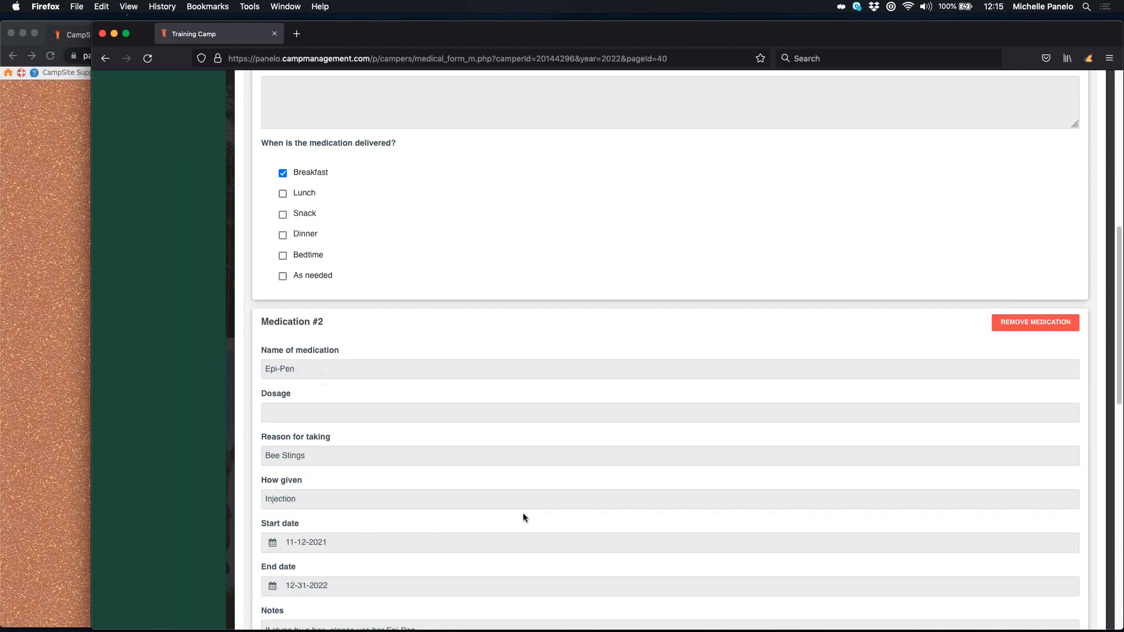
pyautogui.scroll(-3, 525, 513)
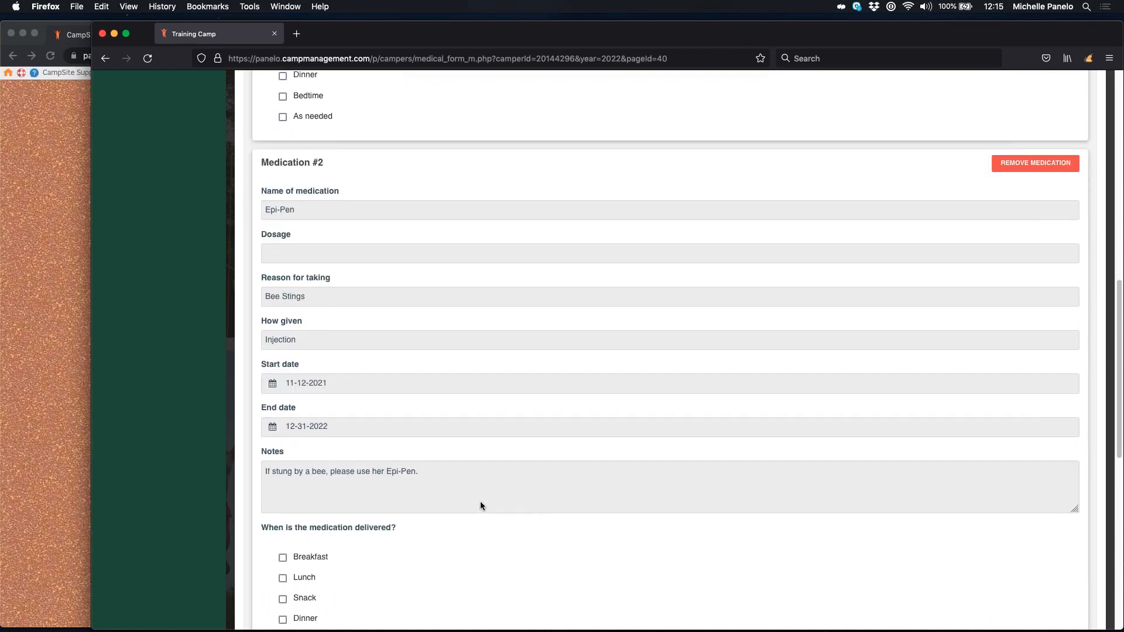
pyautogui.scroll(-2, 377, 447)
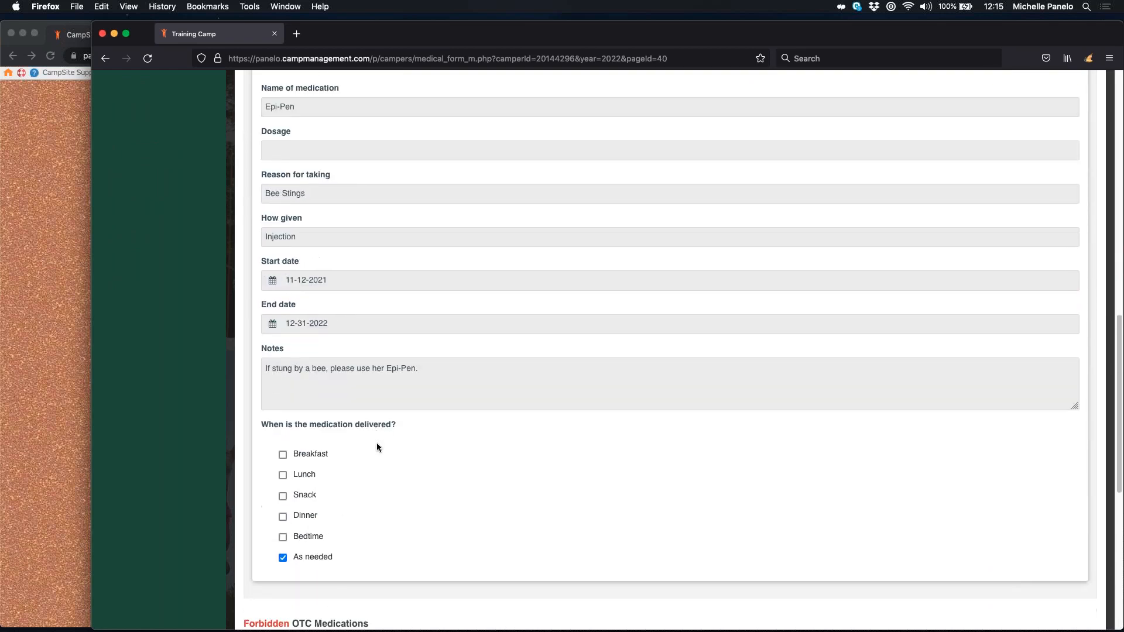
pyautogui.scroll(-1, 337, 539)
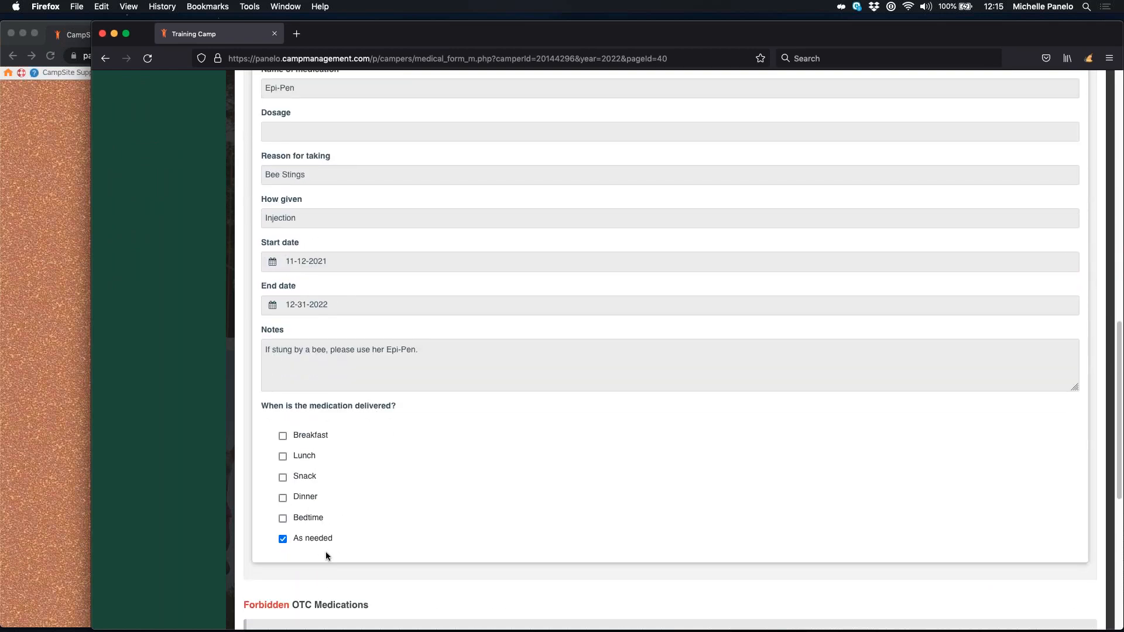
pyautogui.scroll(-7, 501, 447)
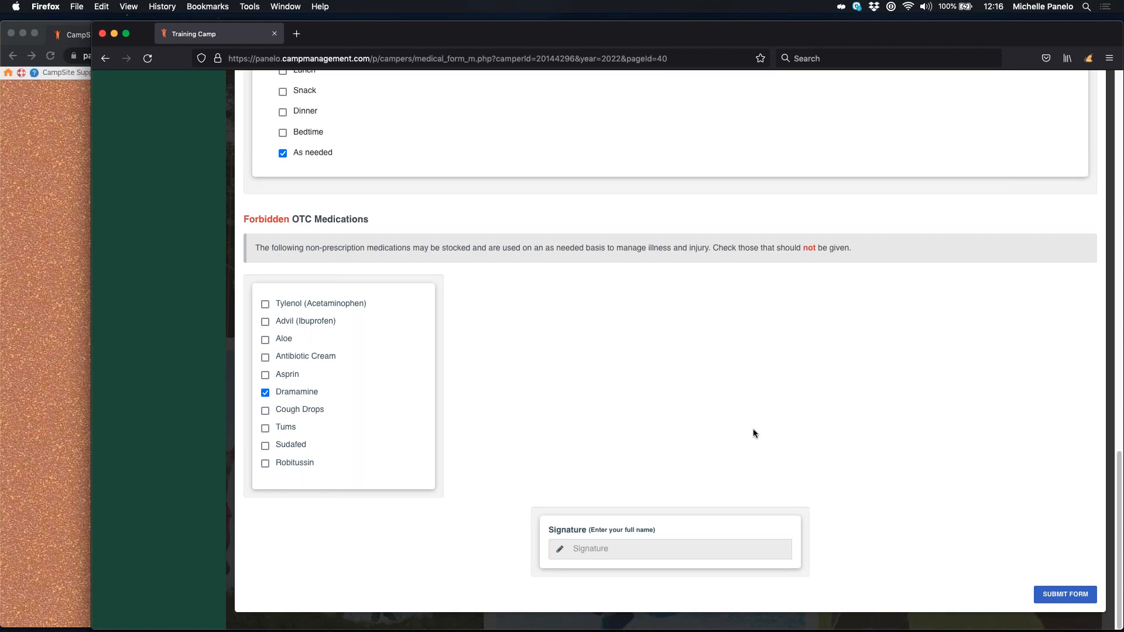
# Step: Sign Part 3 with the parent's full name, submit it, and return to the forms list
pyautogui.click(600, 548)
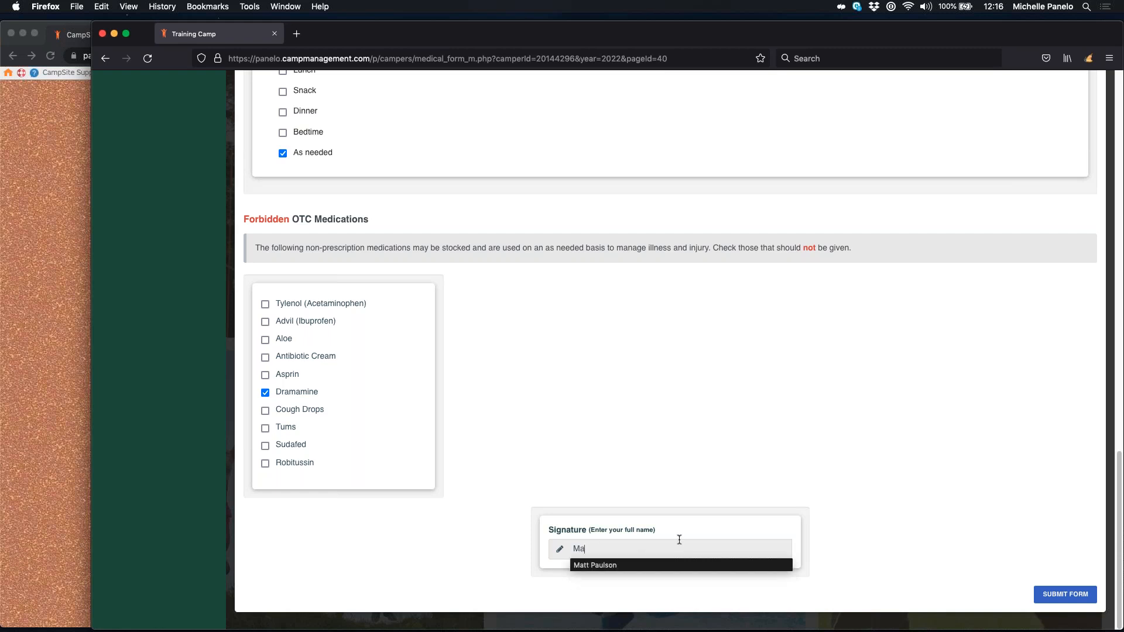
pyautogui.click(637, 565)
pyautogui.press('Return')
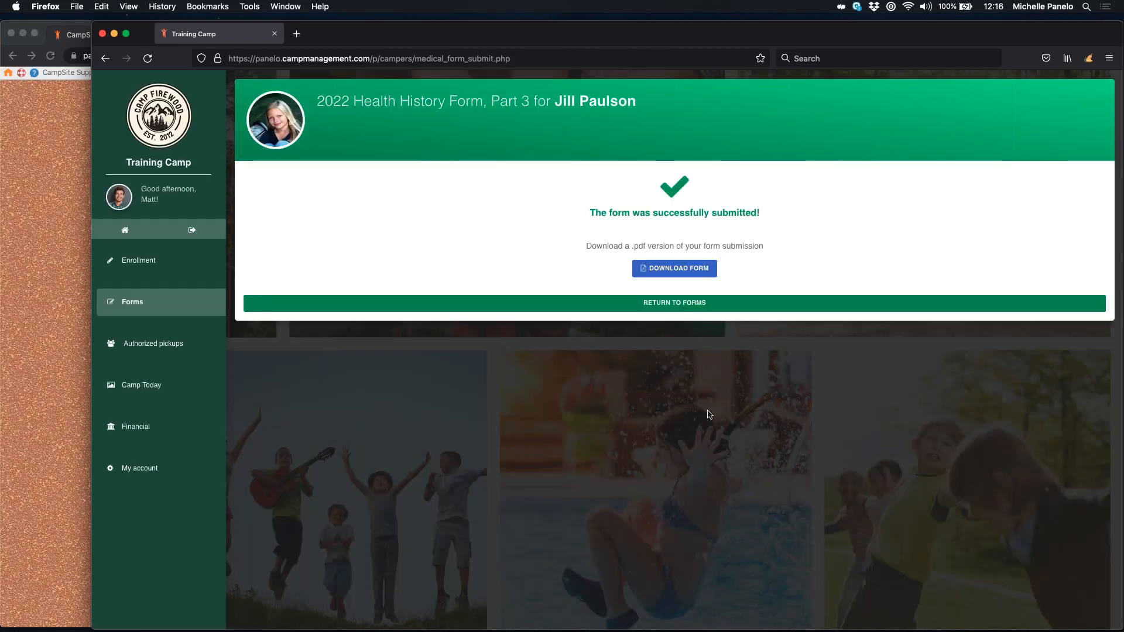
pyautogui.click(687, 311)
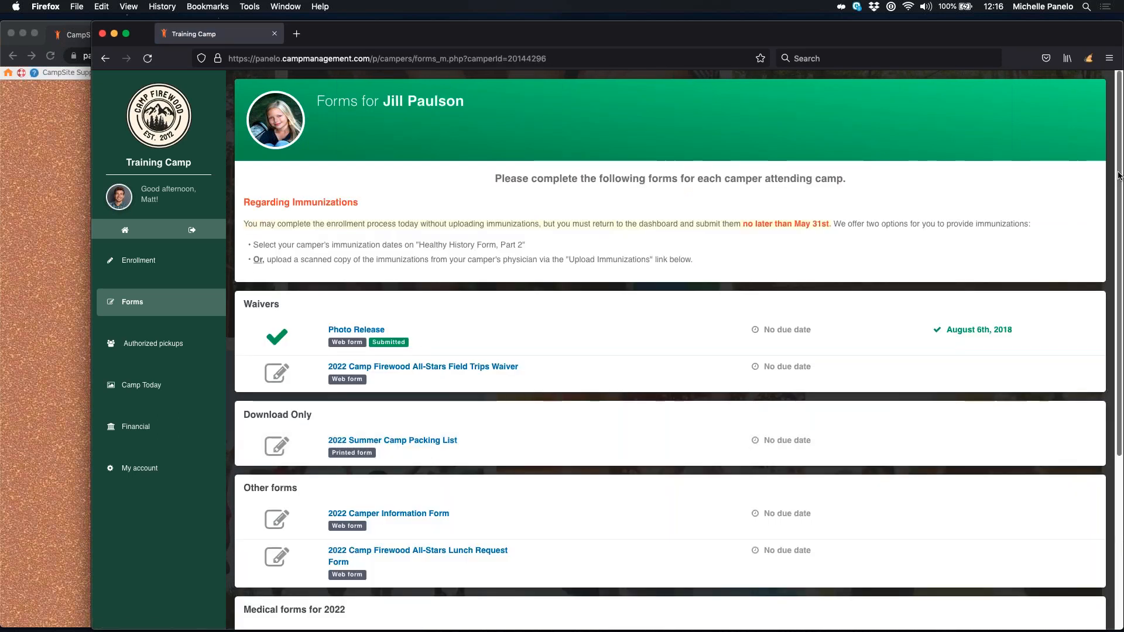
# Step: Open the 2022 Health History Form, Part 4 from the Medical forms list
pyautogui.scroll(-5, 391, 524)
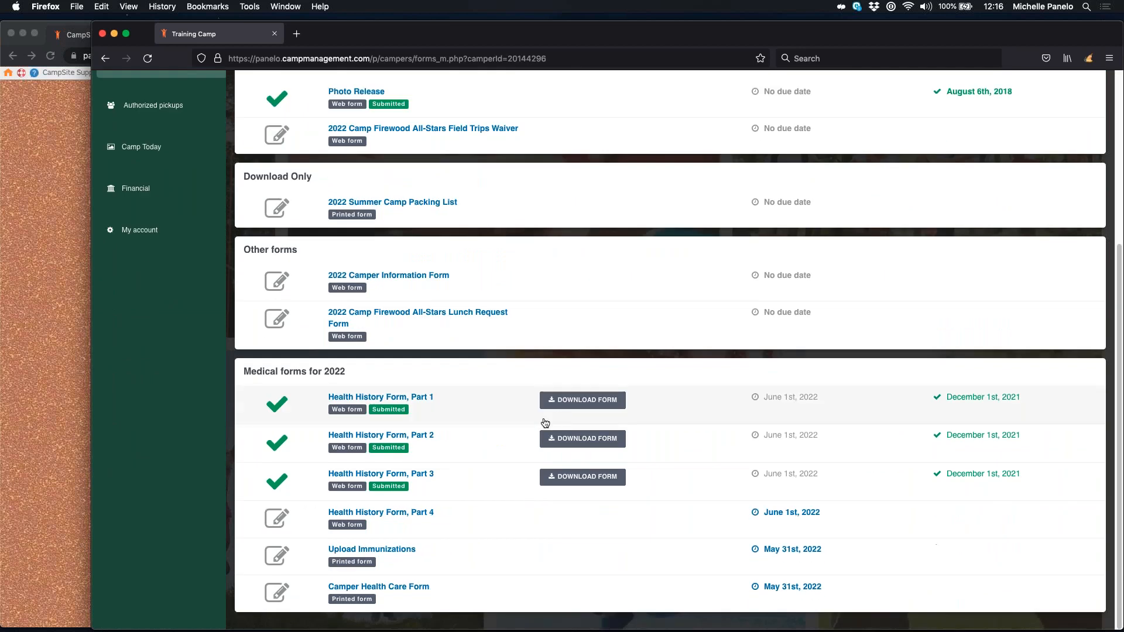
pyautogui.click(383, 517)
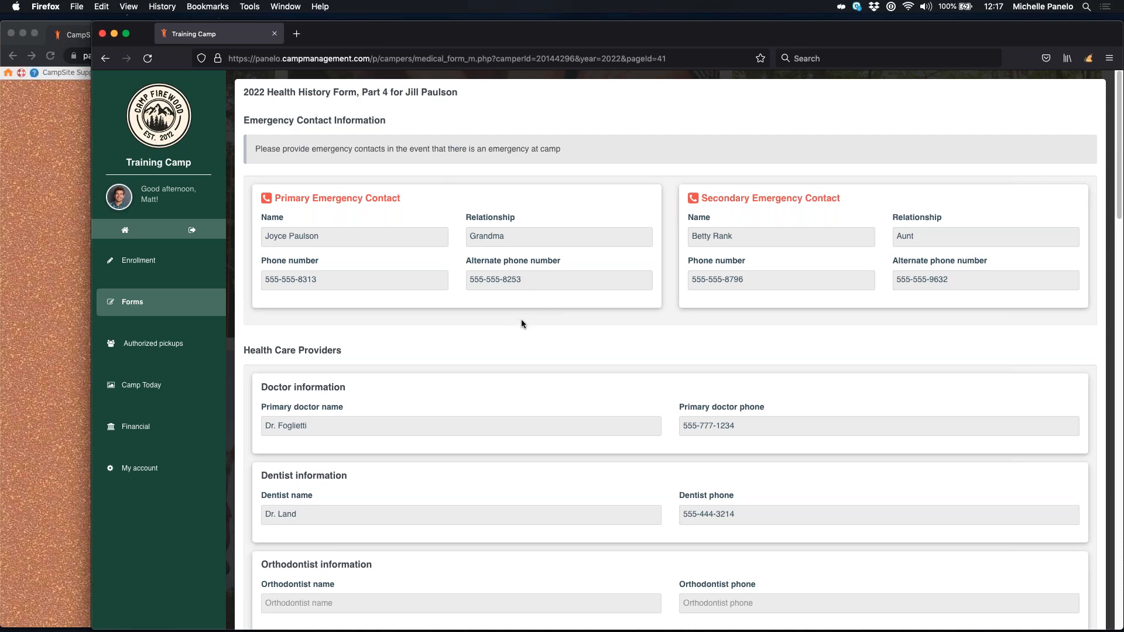
# Step: Scroll through Part 4's emergency contacts, health care providers and General Health History questions
pyautogui.scroll(-2, 521, 321)
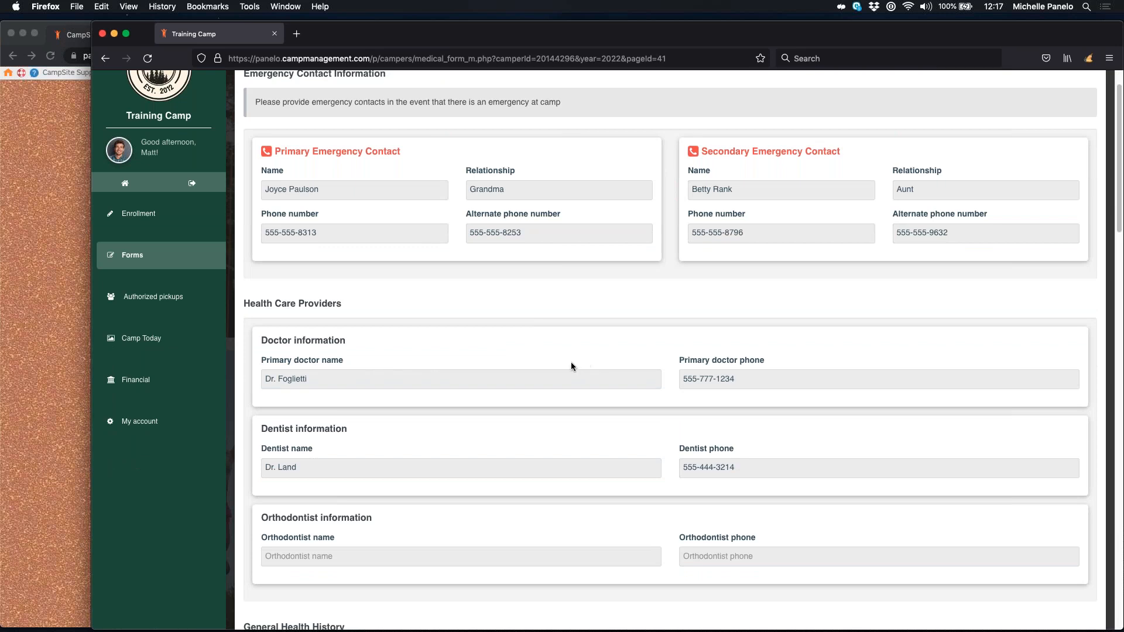
pyautogui.scroll(-3, 514, 371)
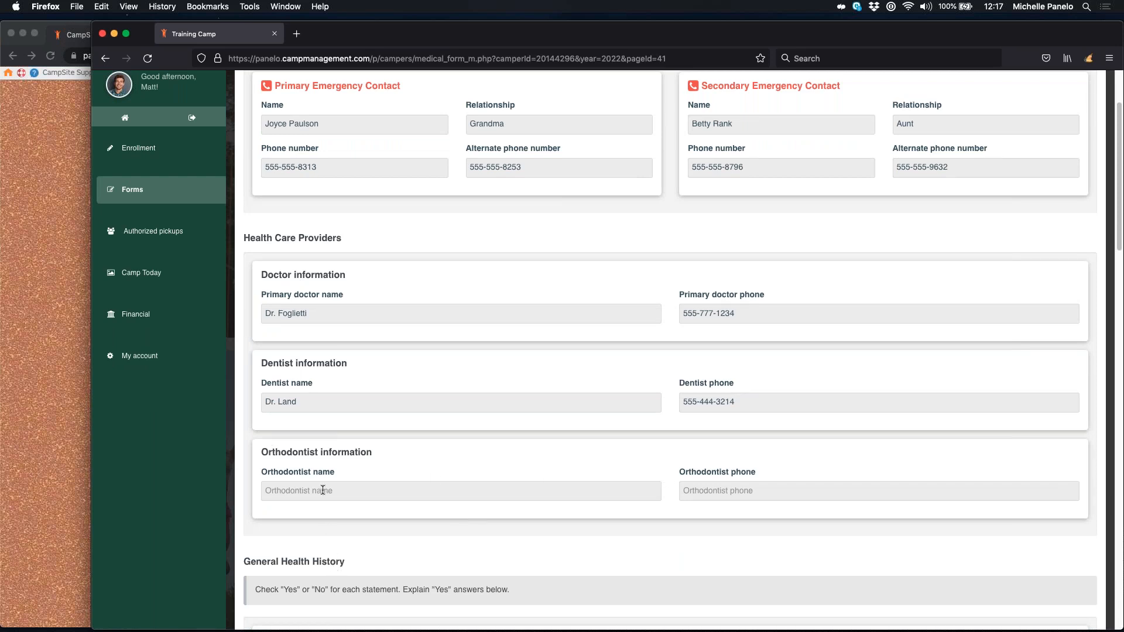
pyautogui.scroll(-2, 328, 489)
pyautogui.scroll(-3, 328, 490)
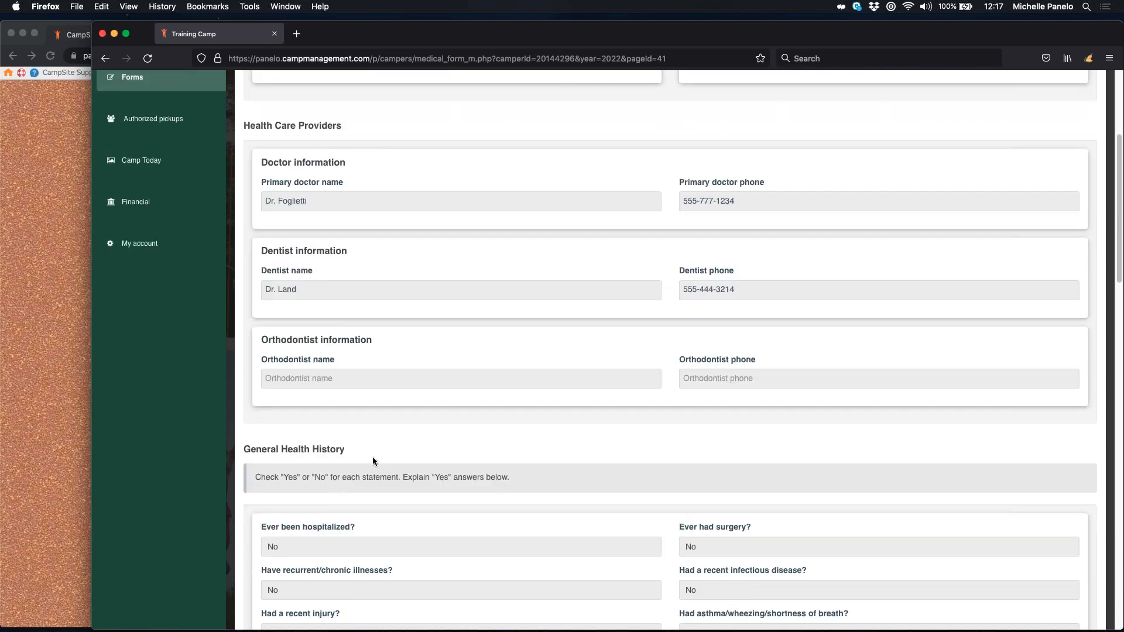
pyautogui.scroll(-2, 360, 448)
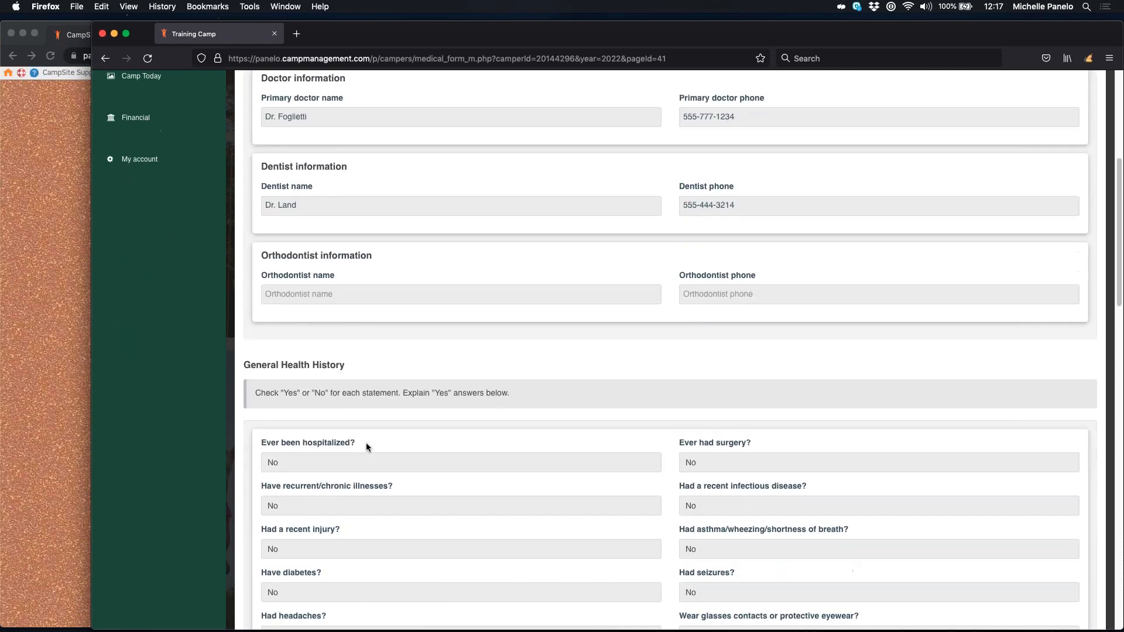
pyautogui.scroll(-6, 389, 445)
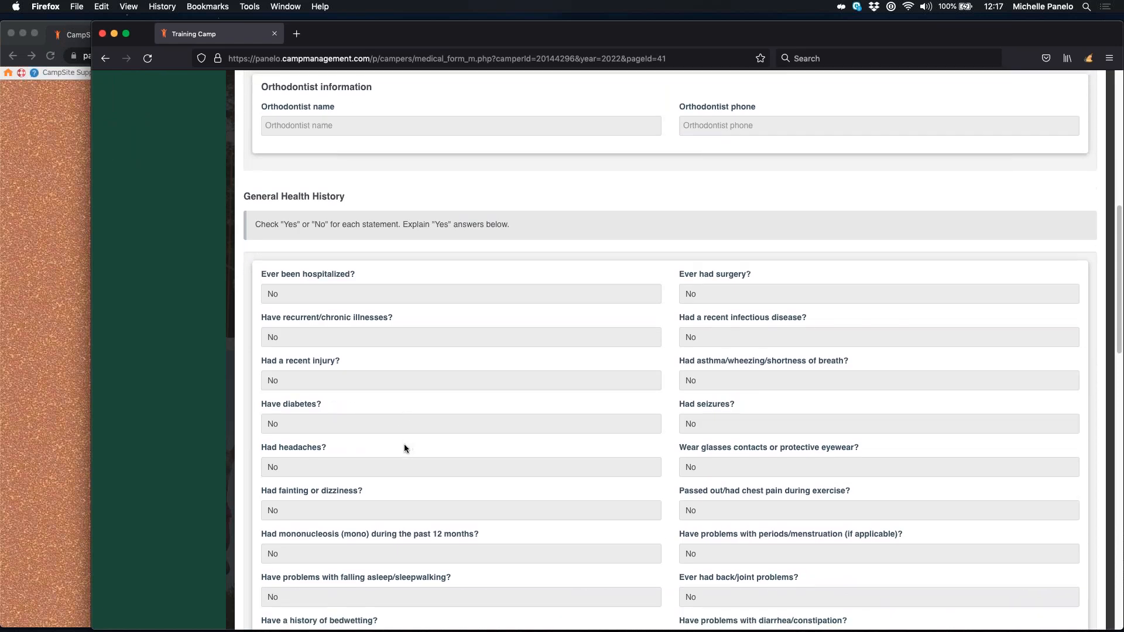
pyautogui.scroll(-4, 405, 445)
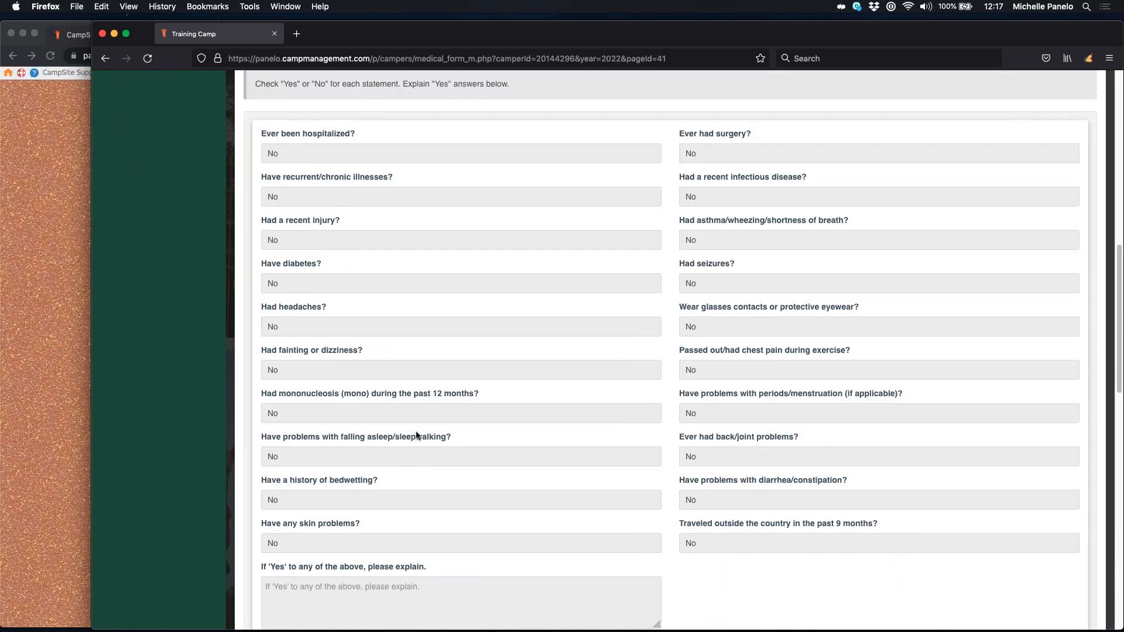
pyautogui.scroll(1, 416, 430)
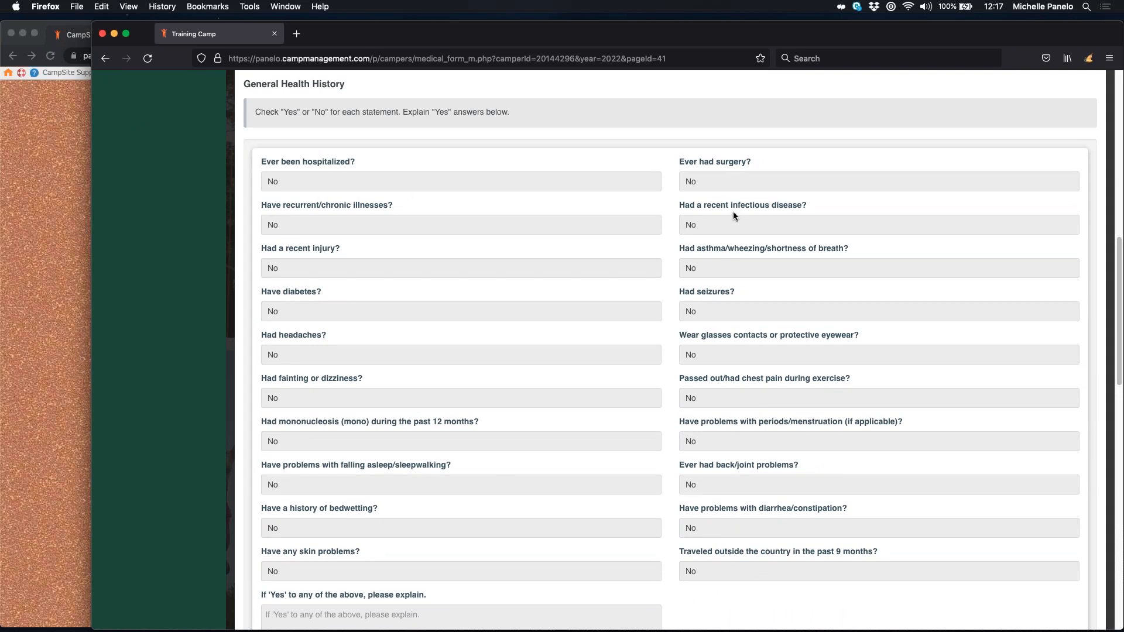
# Step: Keep 'No' for 'Ever been hospitalized?' and leave the Yes-explanation box empty
pyautogui.click(363, 174)
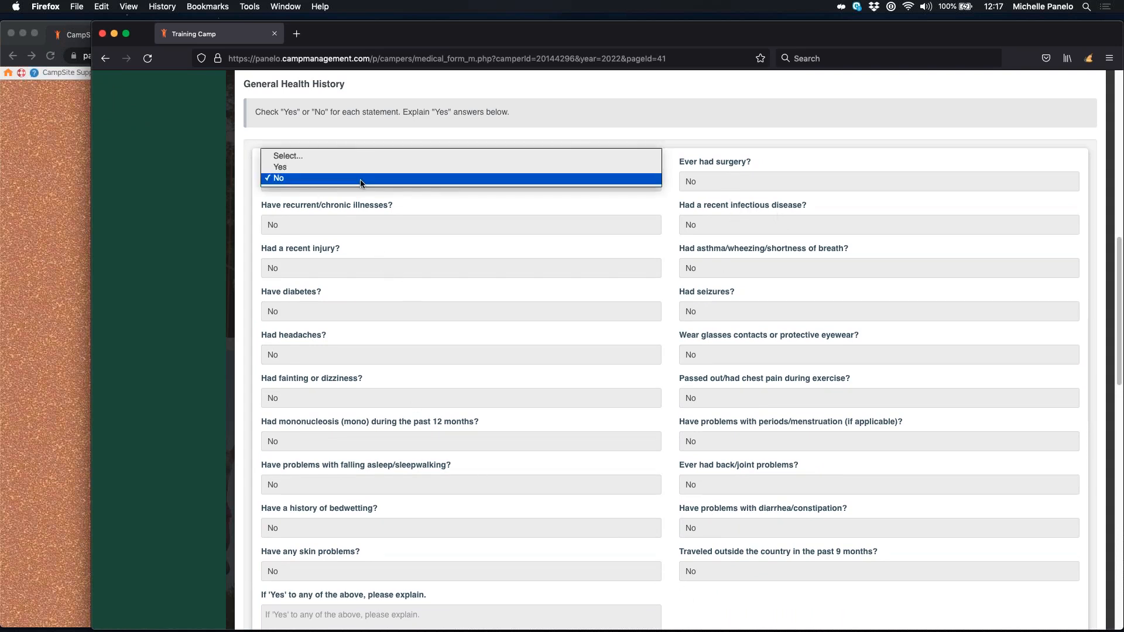
pyautogui.click(360, 224)
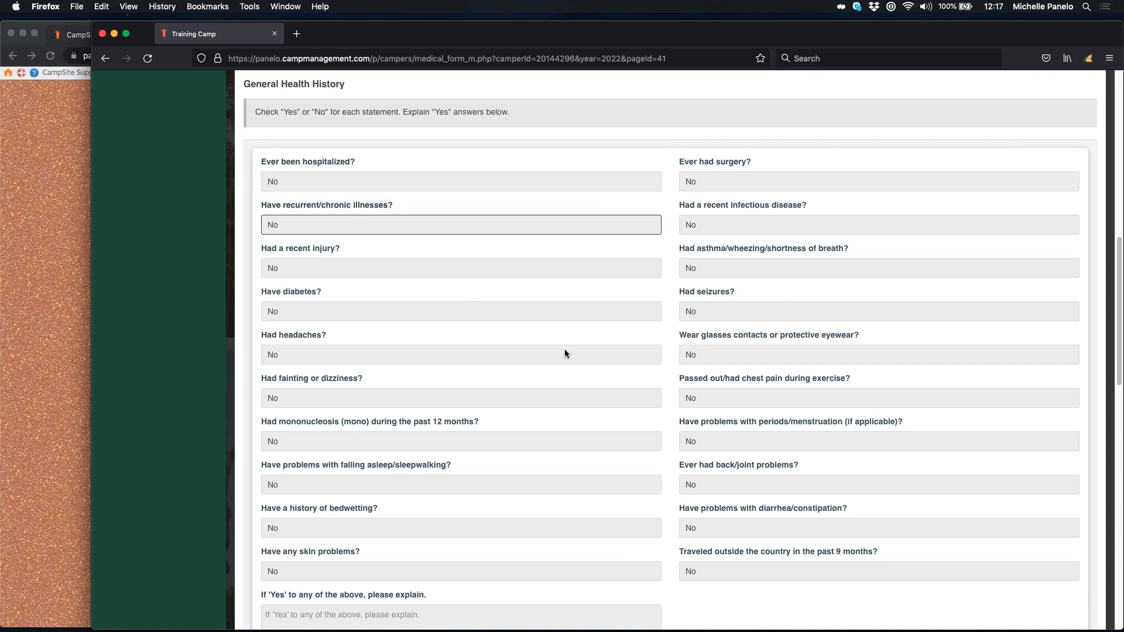
pyautogui.scroll(-3, 496, 391)
pyautogui.click(371, 497)
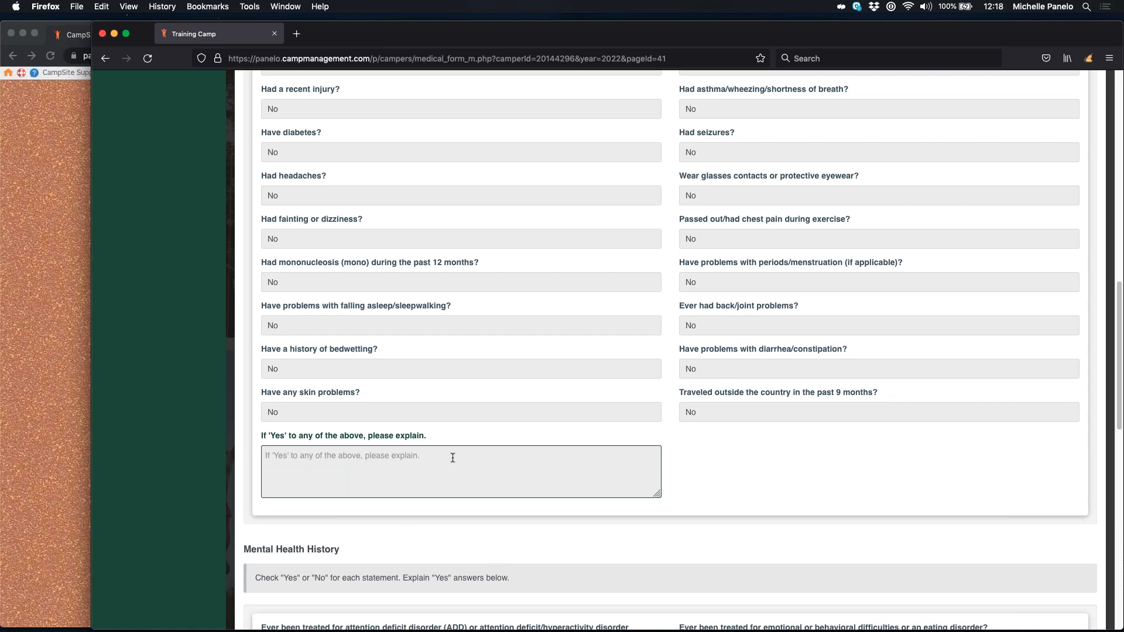
pyautogui.scroll(-5, 452, 458)
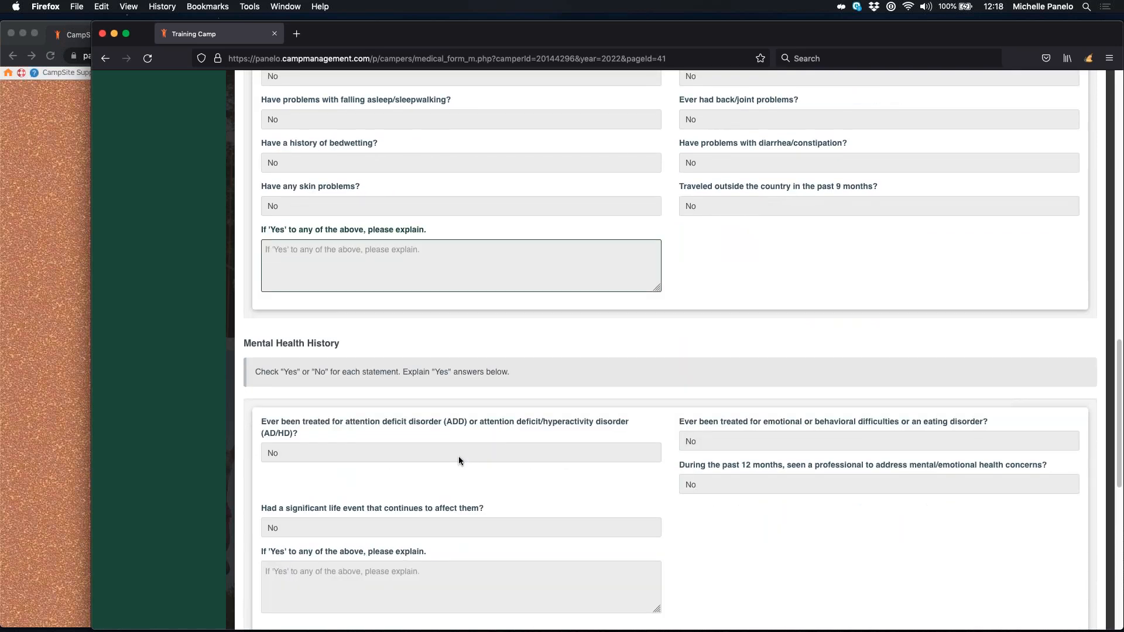
pyautogui.scroll(-2, 476, 458)
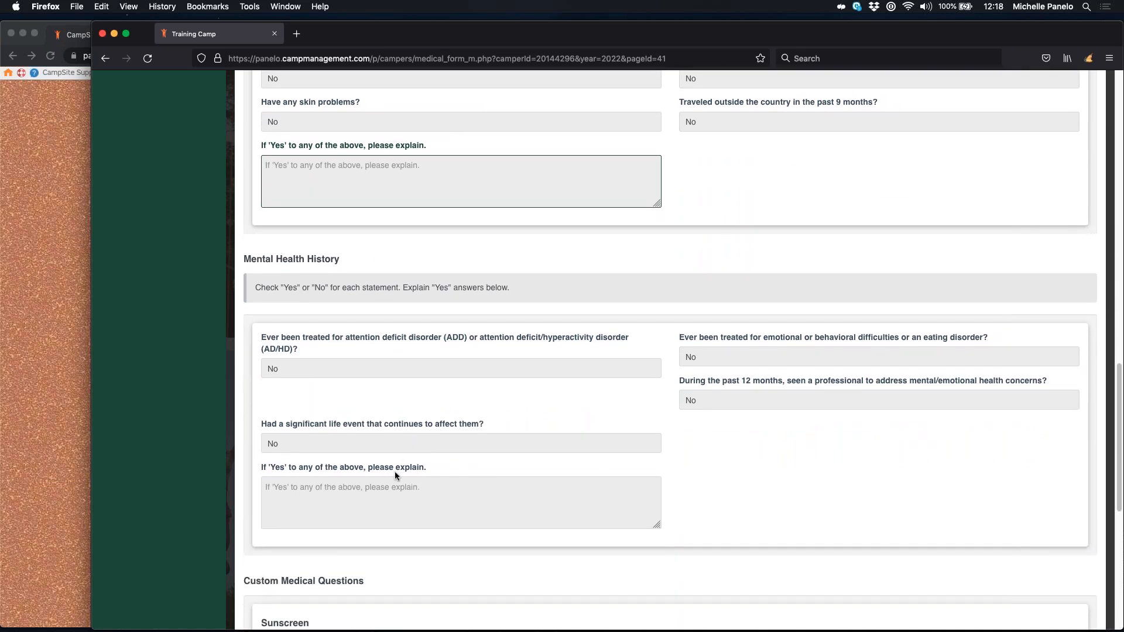
pyautogui.scroll(-1, 395, 472)
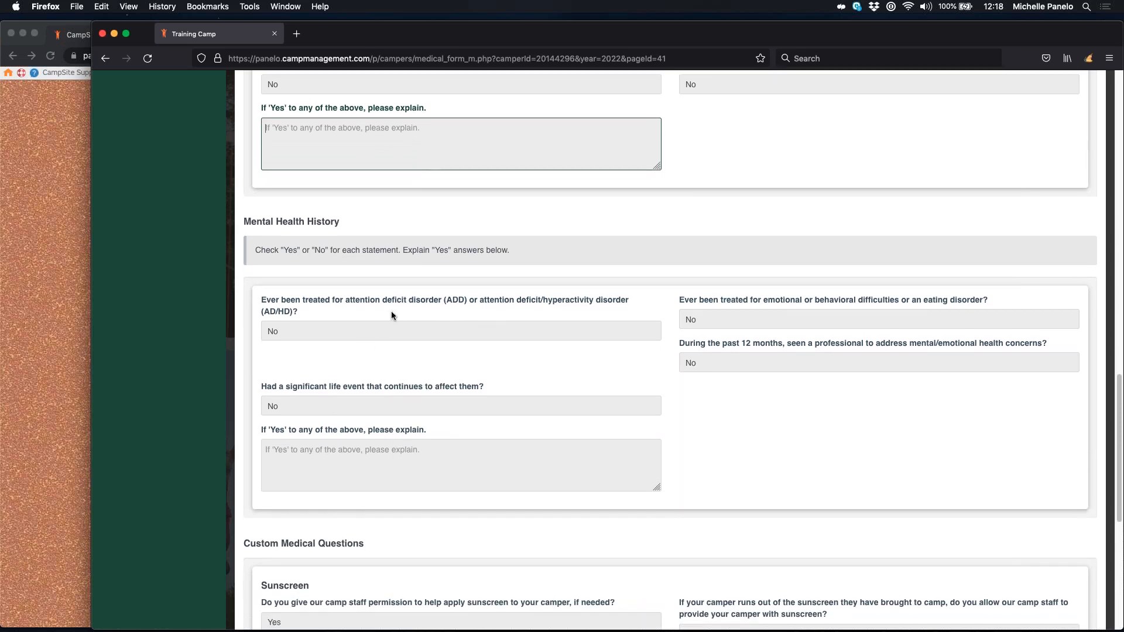
pyautogui.click(780, 323)
pyautogui.click(807, 447)
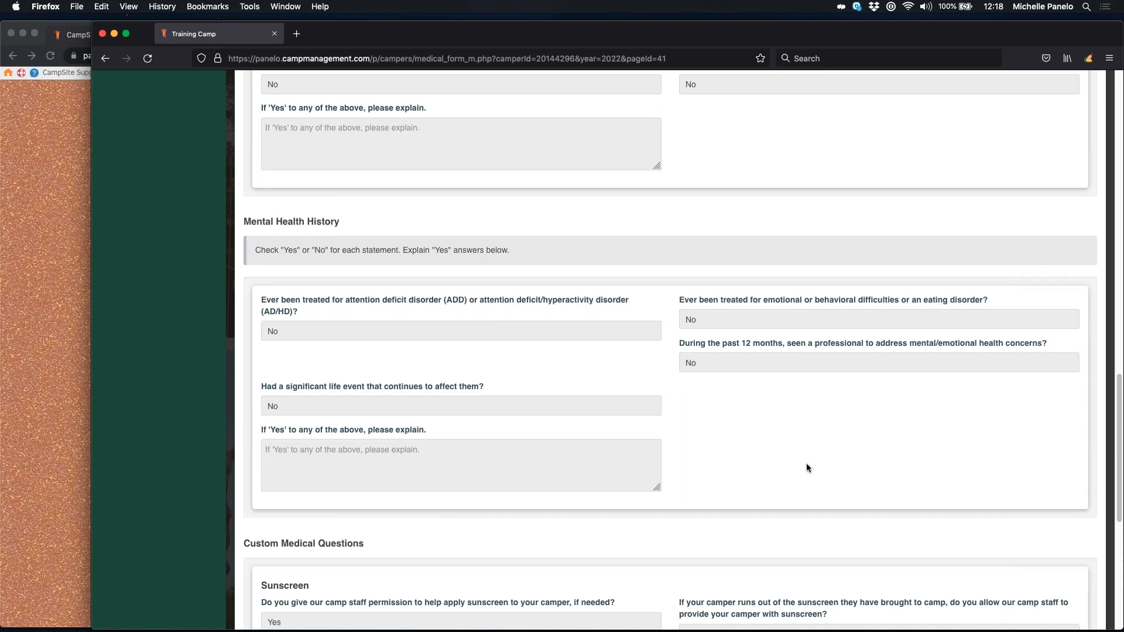
pyautogui.scroll(-5, 682, 452)
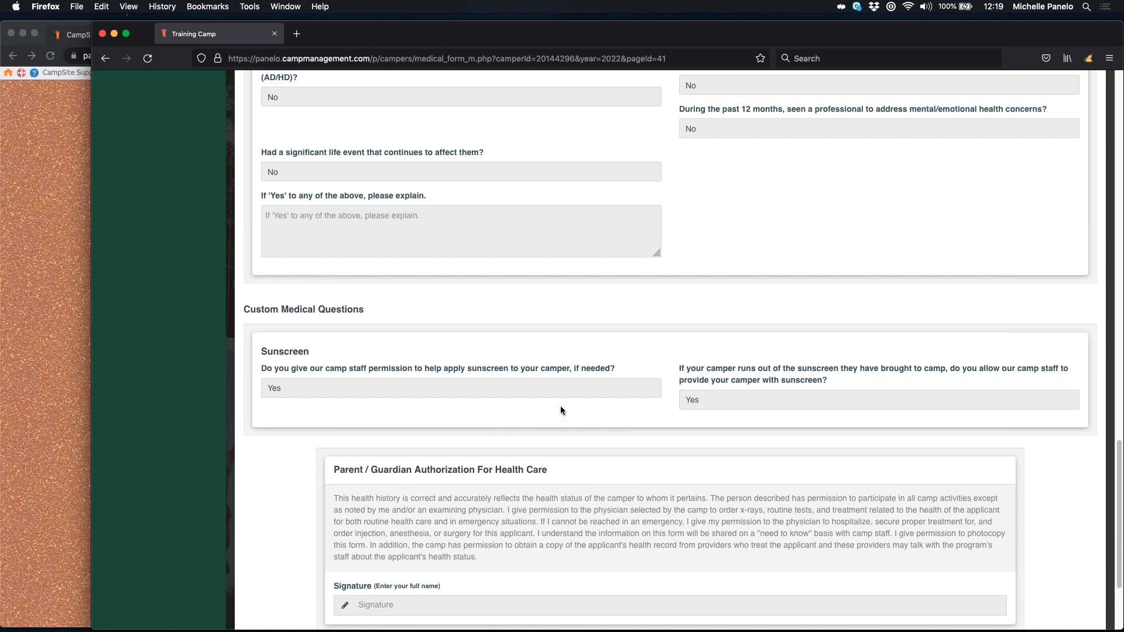
# Step: Enter the parent's full name in both Part 4 signature fields and submit the form
pyautogui.scroll(-4, 562, 407)
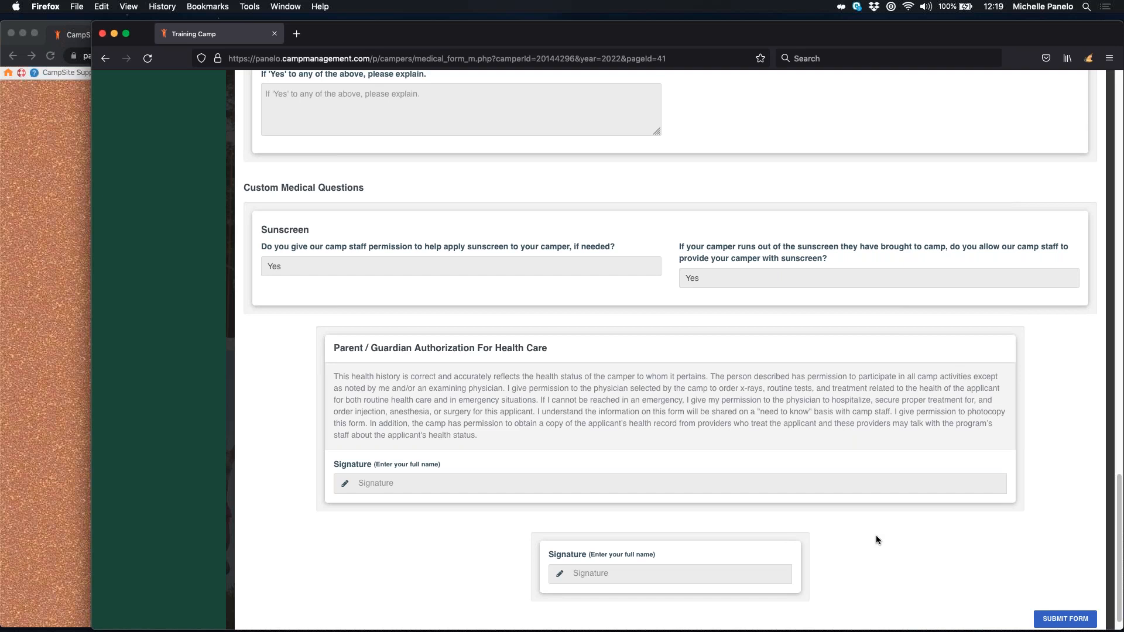
pyautogui.click(365, 488)
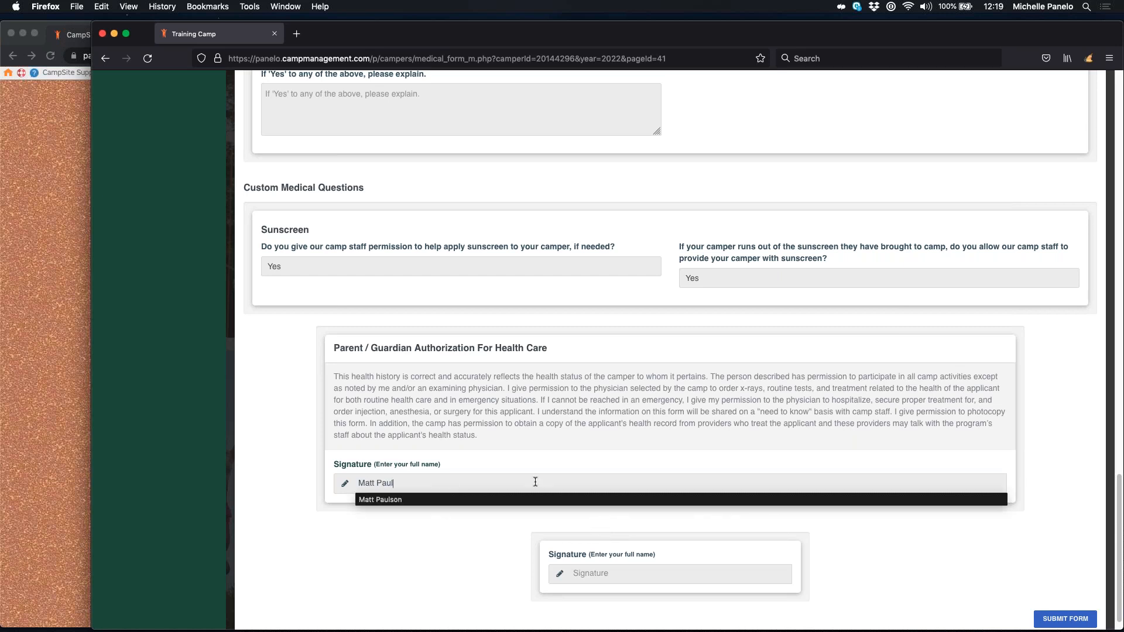
pyautogui.click(561, 572)
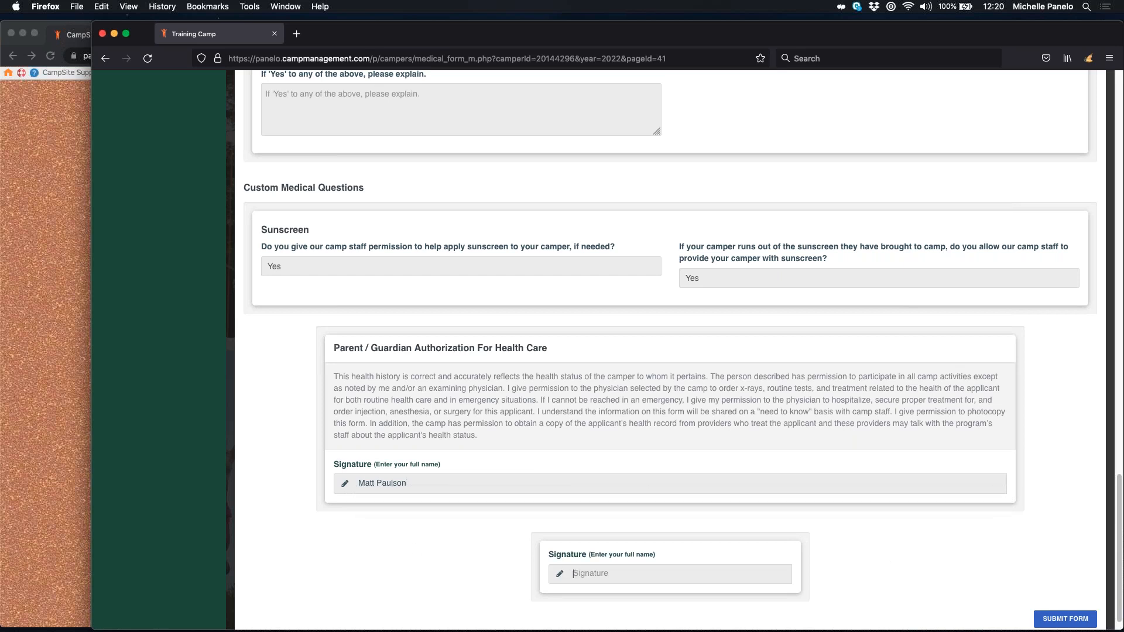
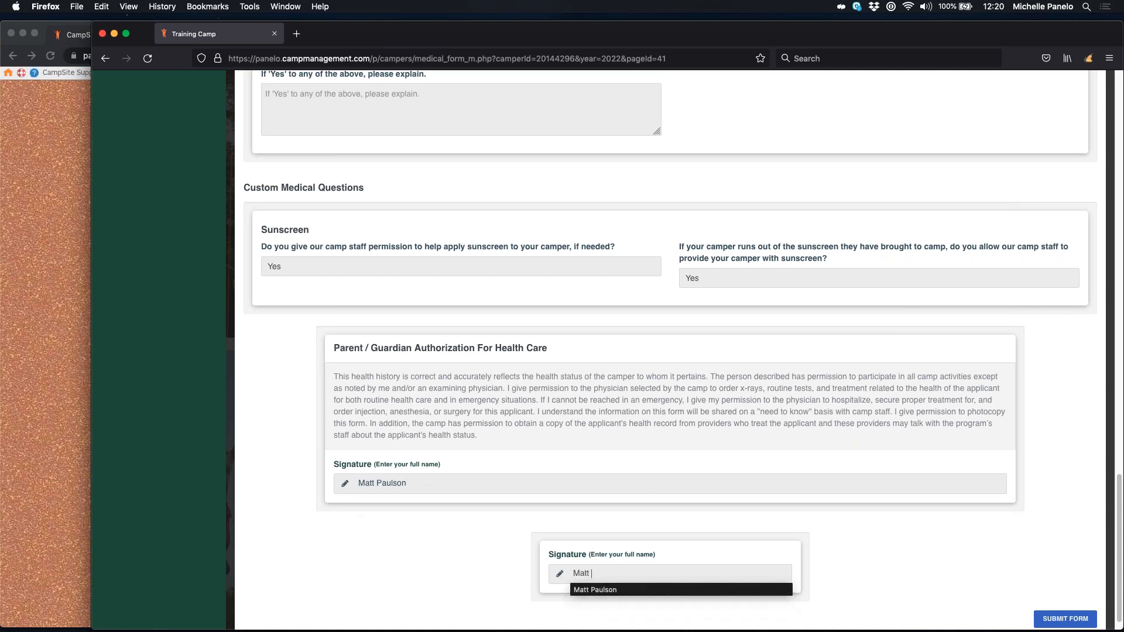
pyautogui.scroll(-1, 860, 518)
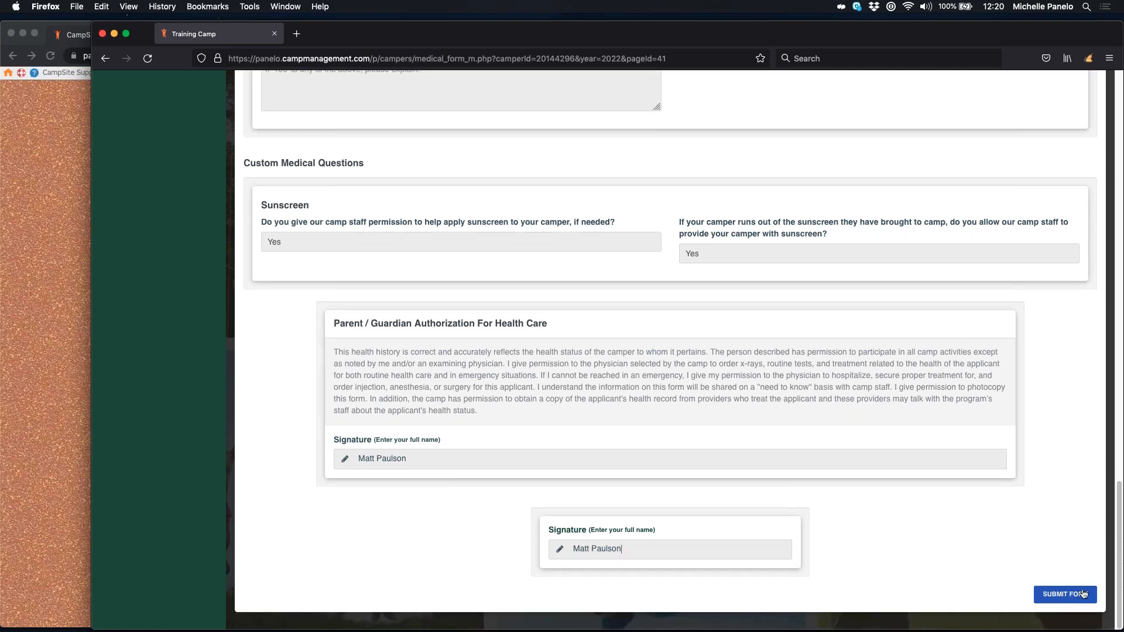
pyautogui.click(1068, 595)
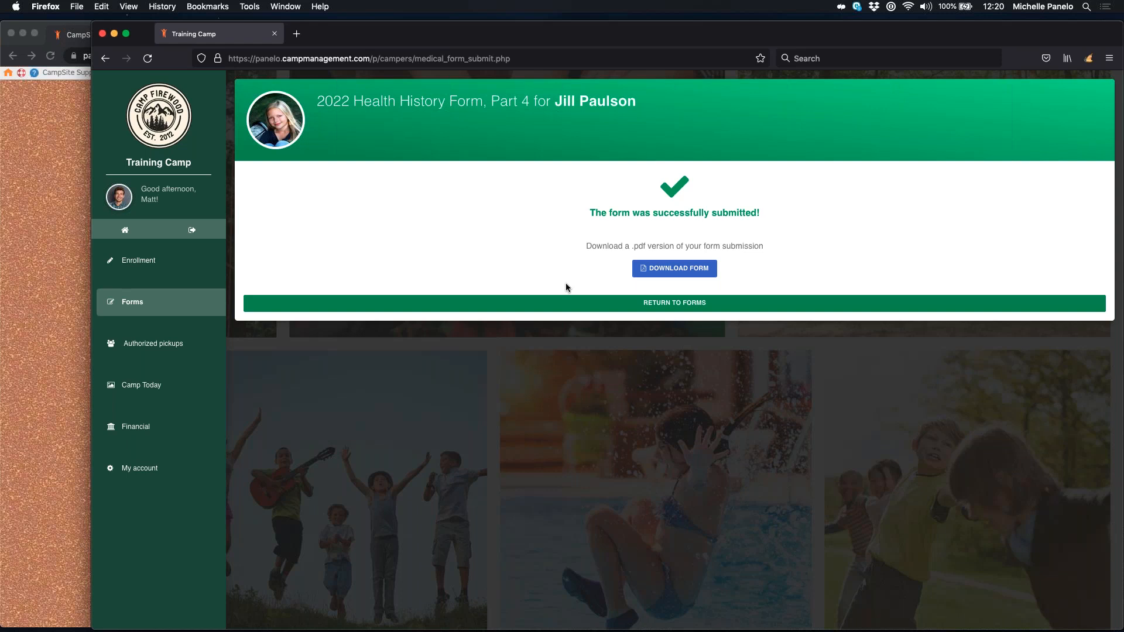
# Step: Return to the forms list and scroll to Medical forms for 2022, showing Parts 1–4 submitted
pyautogui.click(661, 311)
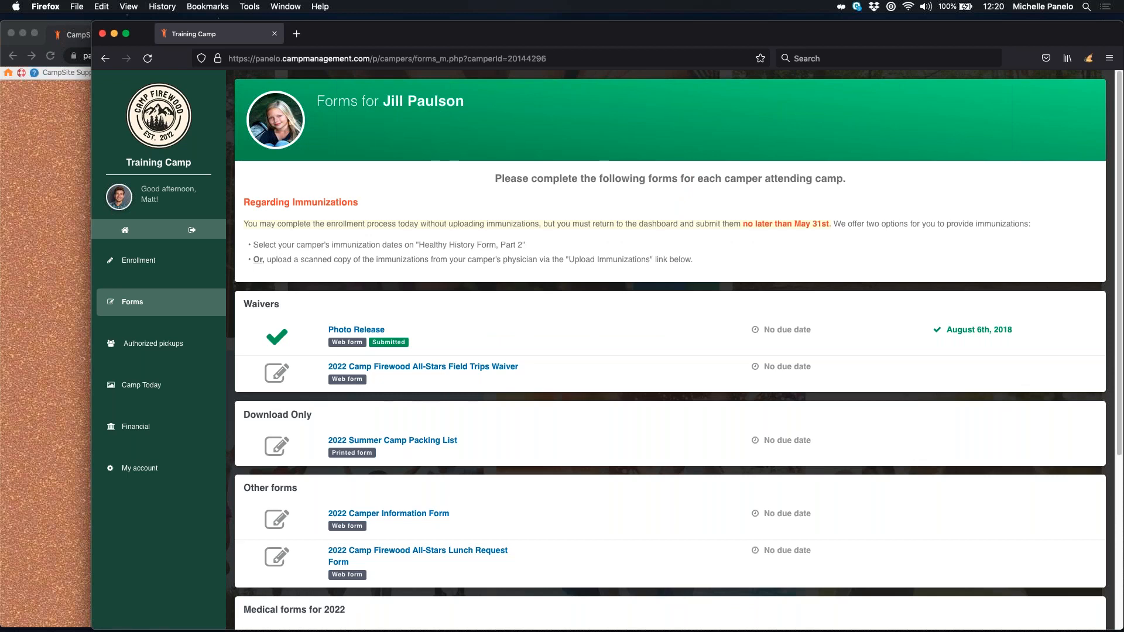
pyautogui.scroll(-5, 555, 558)
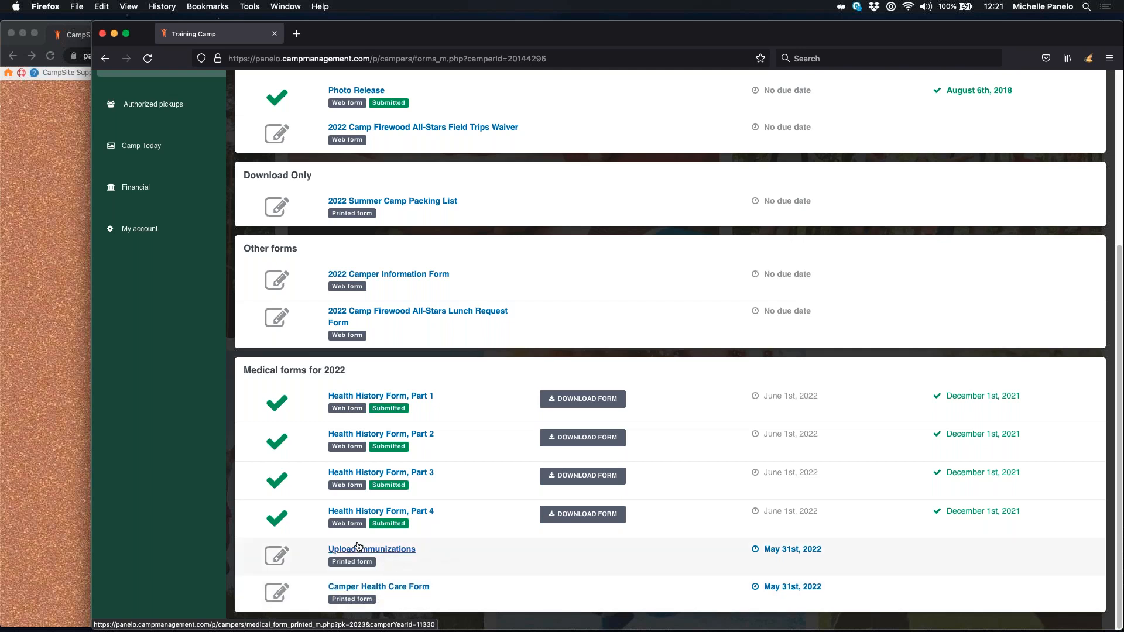
pyautogui.click(372, 588)
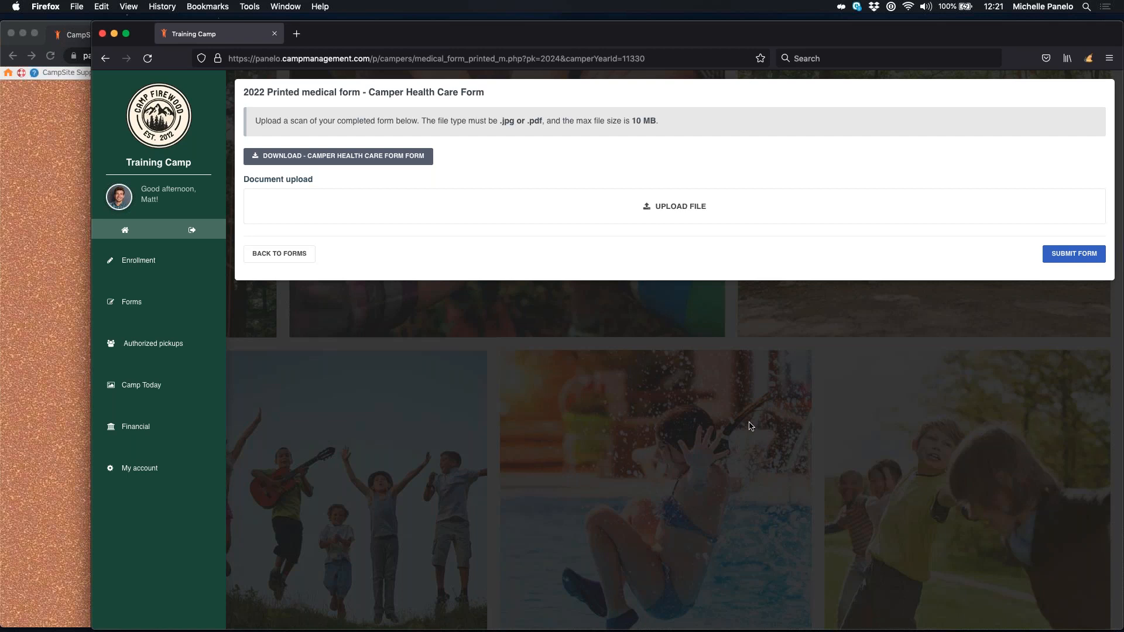
pyautogui.click(277, 253)
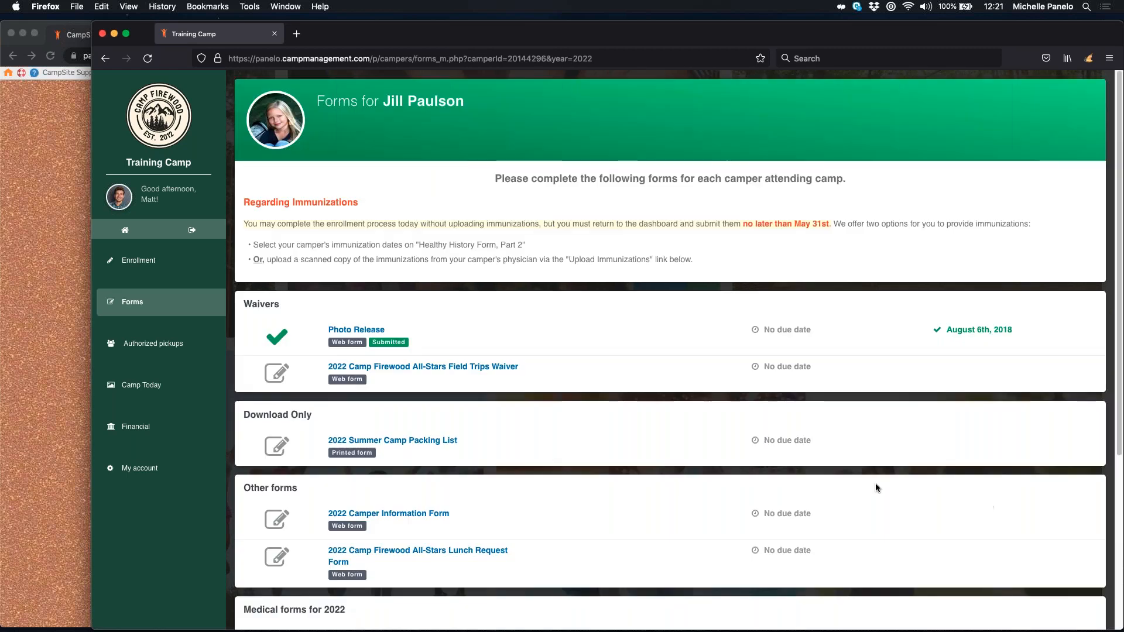
# Step: In the admin browser, expand the 'Campers, Phase 1' FAQ answer, then go to Admin
pyautogui.scroll(-5, 662, 486)
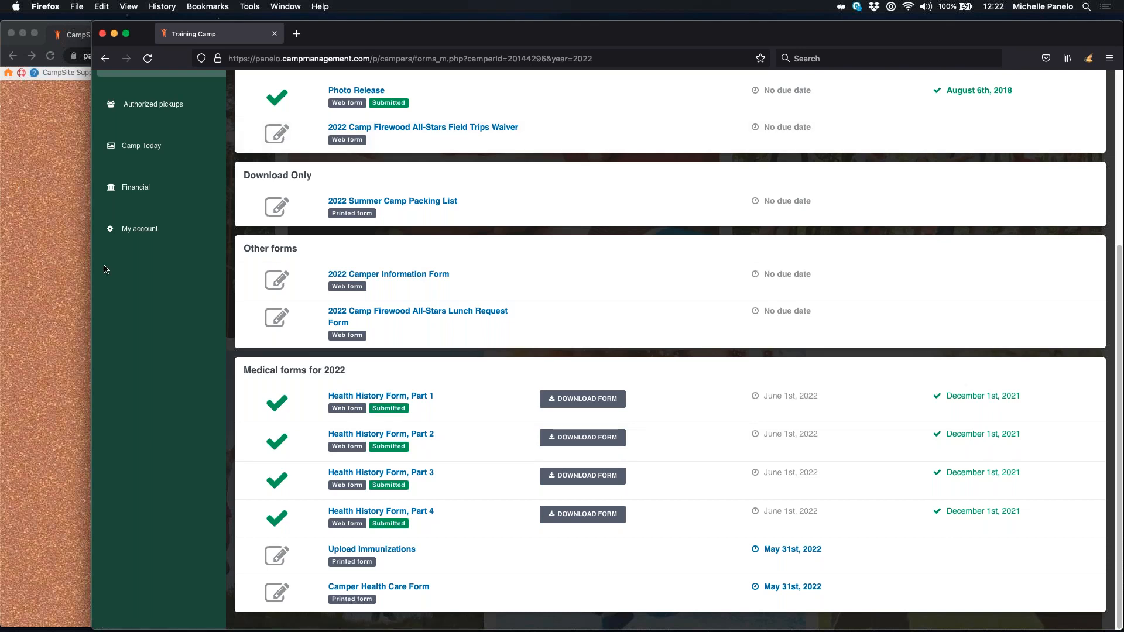
pyautogui.click(62, 224)
pyautogui.click(414, 243)
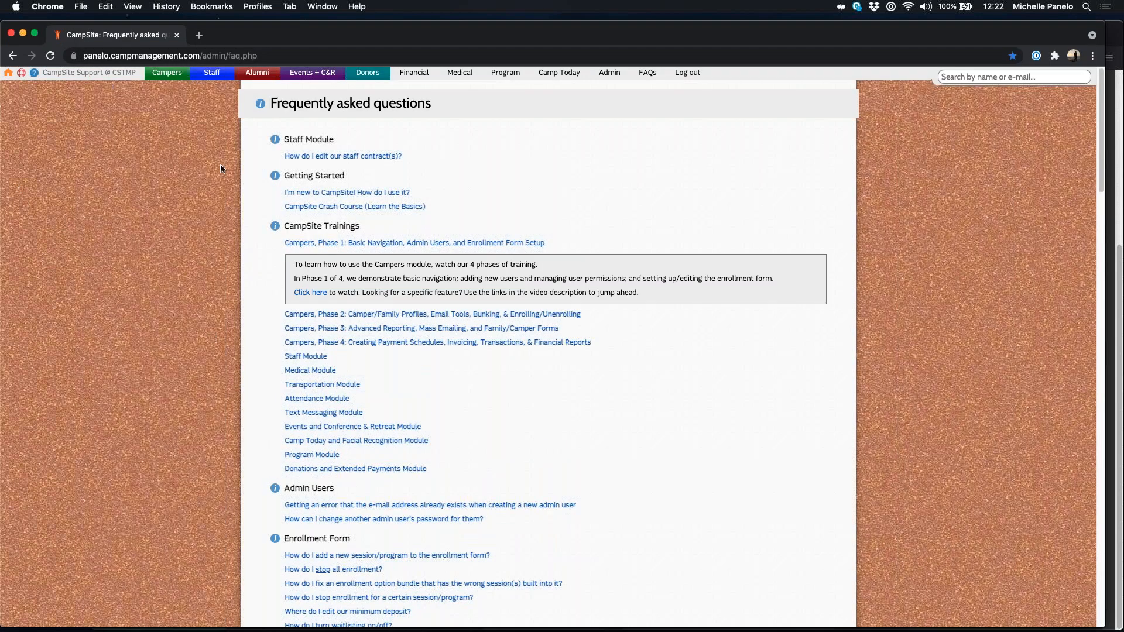
pyautogui.click(610, 77)
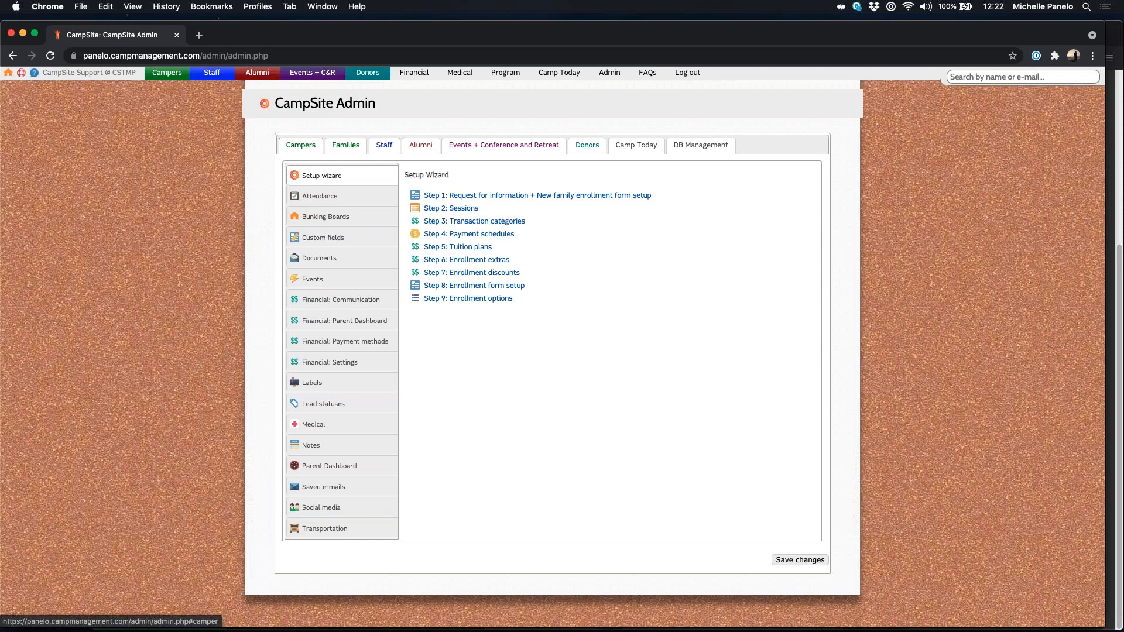
# Step: Show the Campers Medical settings, glance at the Staff tab, then return to Campers Medical
pyautogui.click(314, 430)
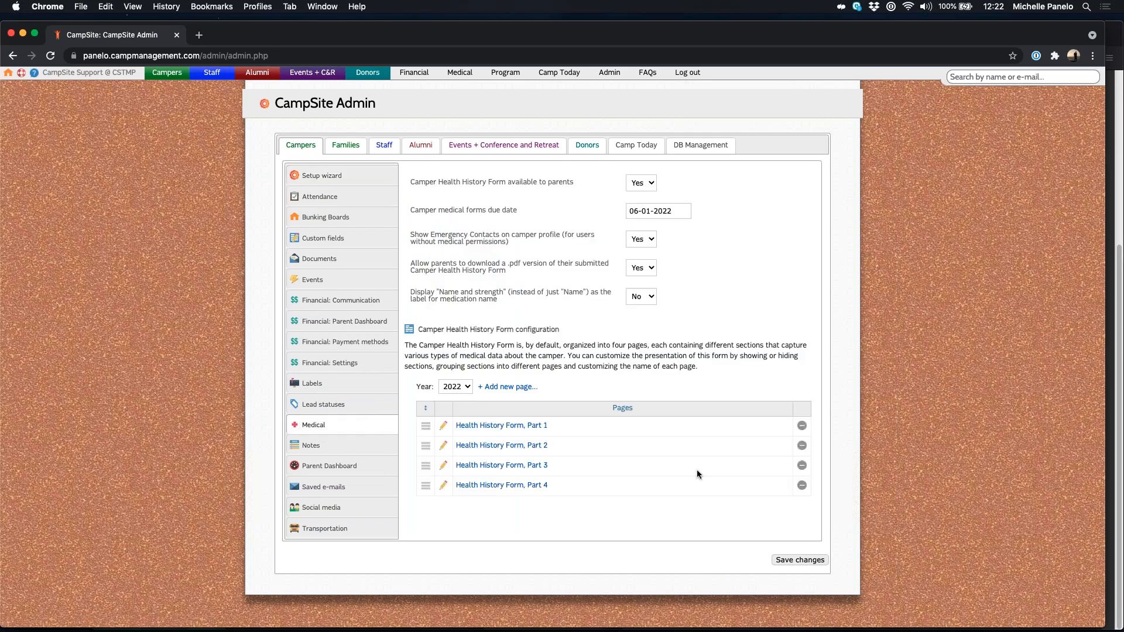
pyautogui.click(385, 148)
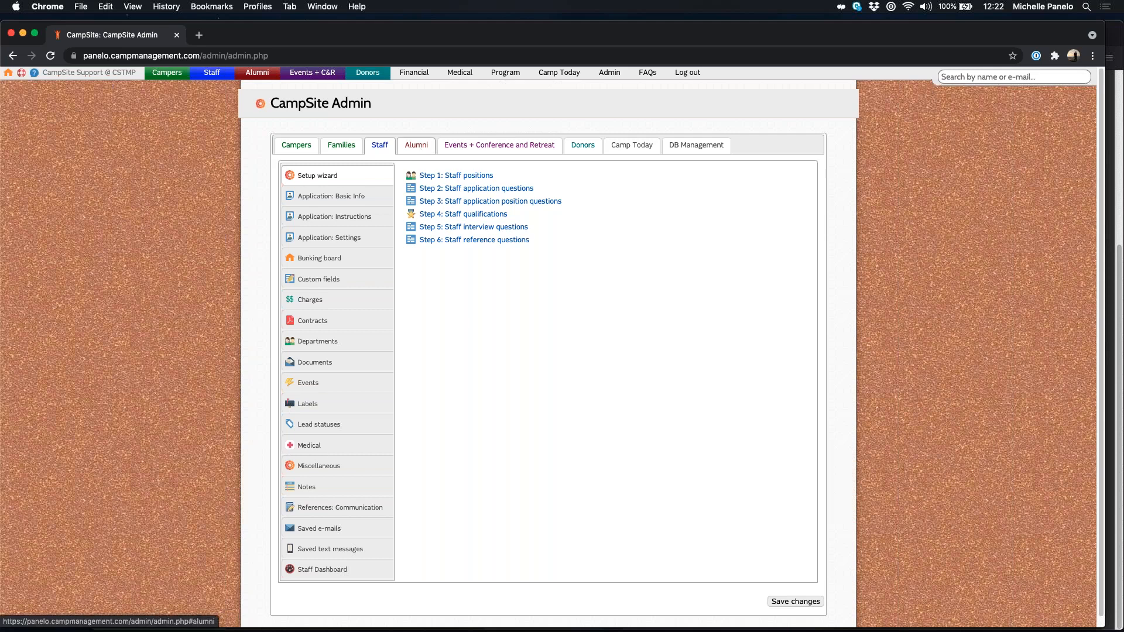
pyautogui.click(302, 151)
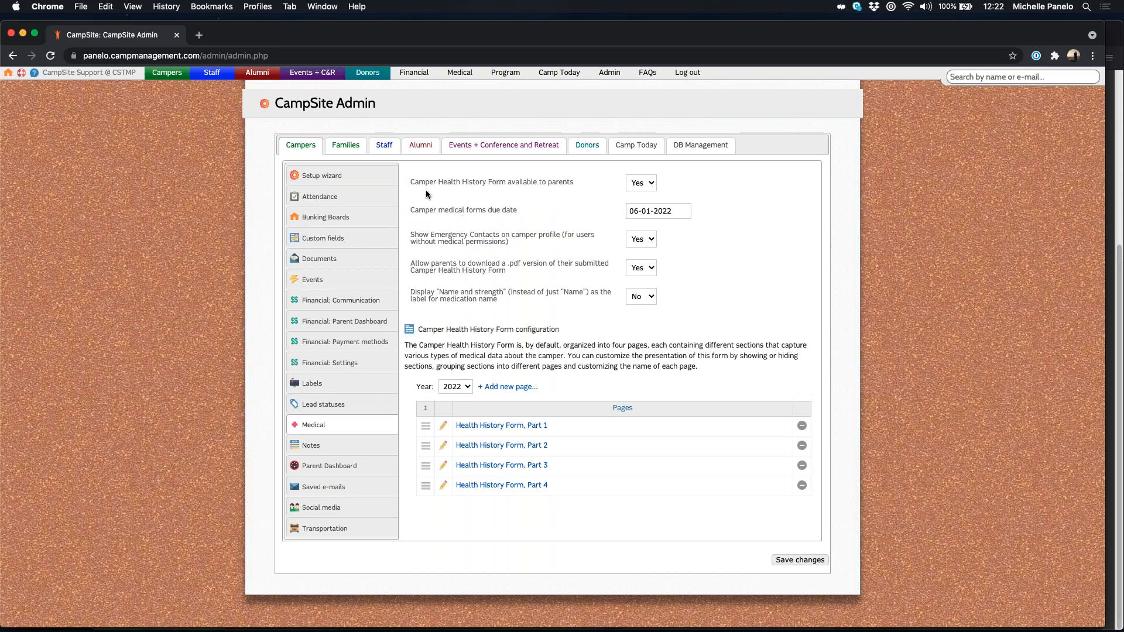
pyautogui.moveTo(415, 183); pyautogui.dragTo(574, 186)
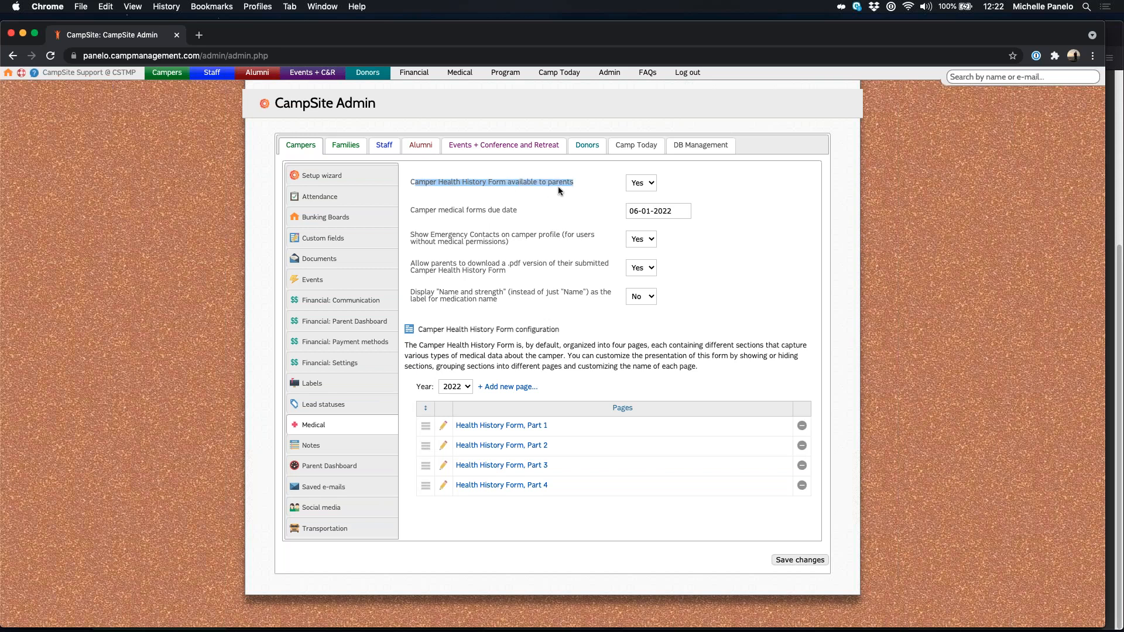
pyautogui.click(647, 186)
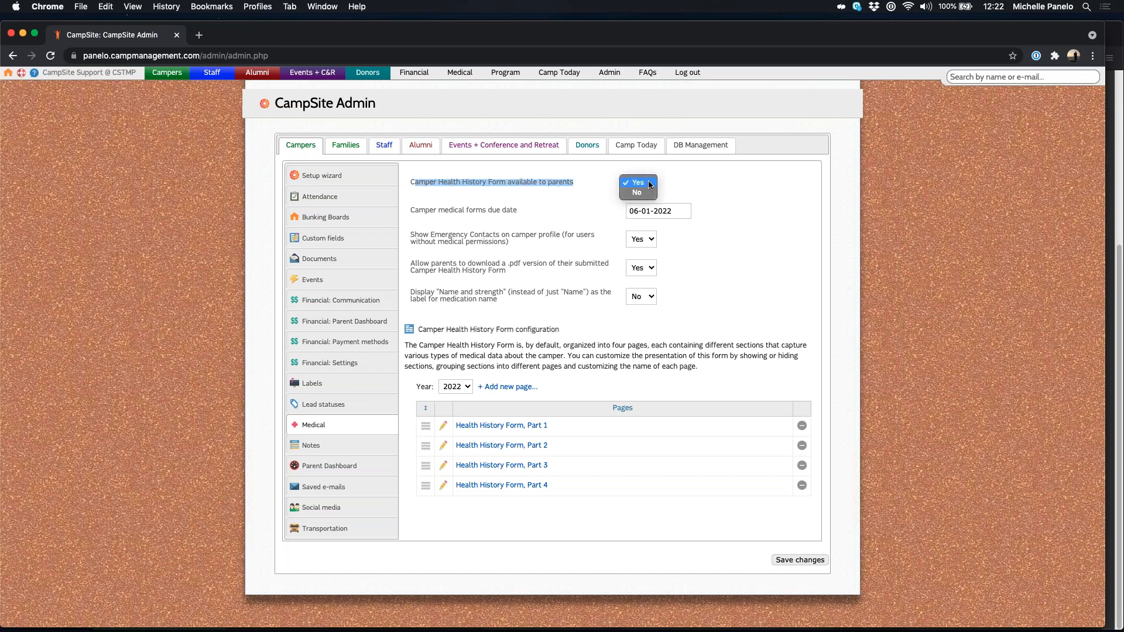
pyautogui.click(648, 186)
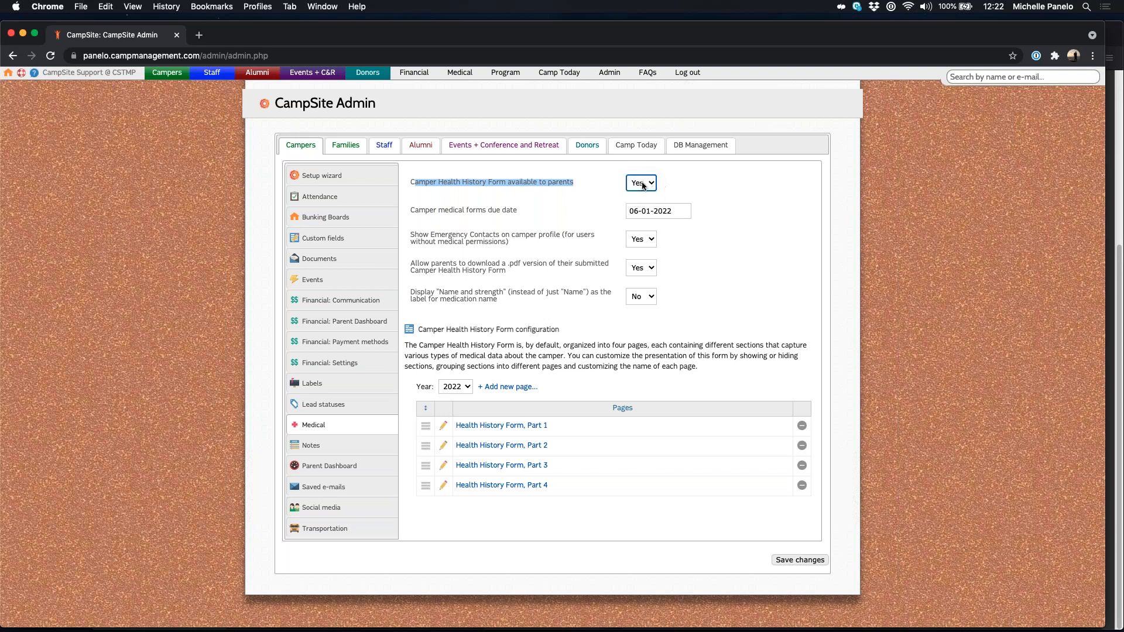
pyautogui.click(648, 186)
pyautogui.click(644, 197)
pyautogui.click(511, 198)
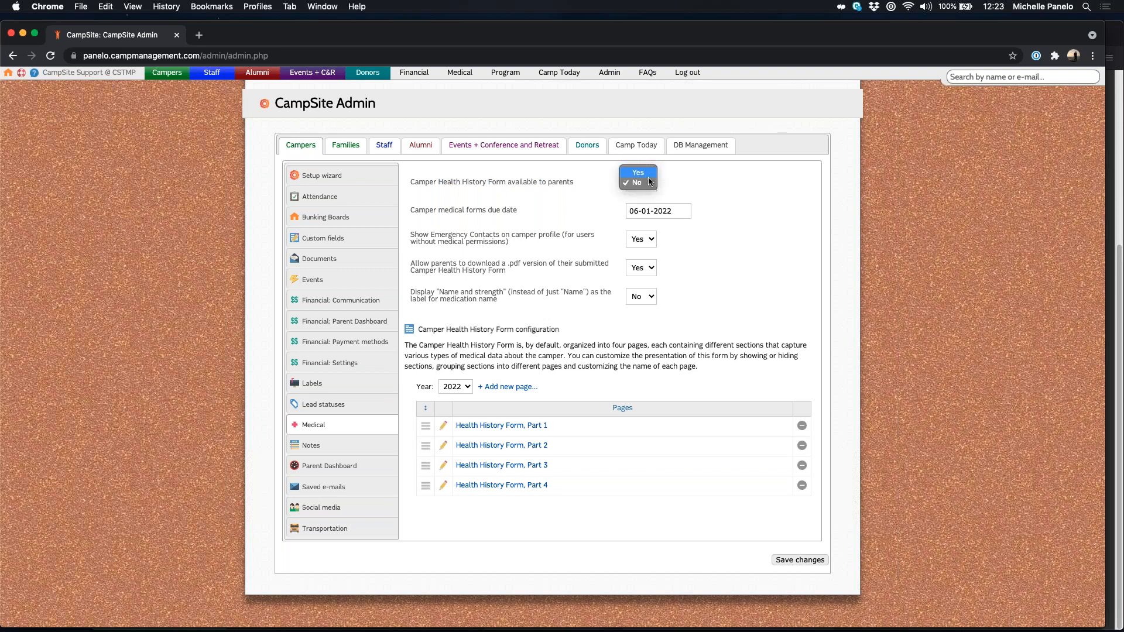
pyautogui.click(782, 259)
pyautogui.moveTo(423, 210); pyautogui.dragTo(527, 216)
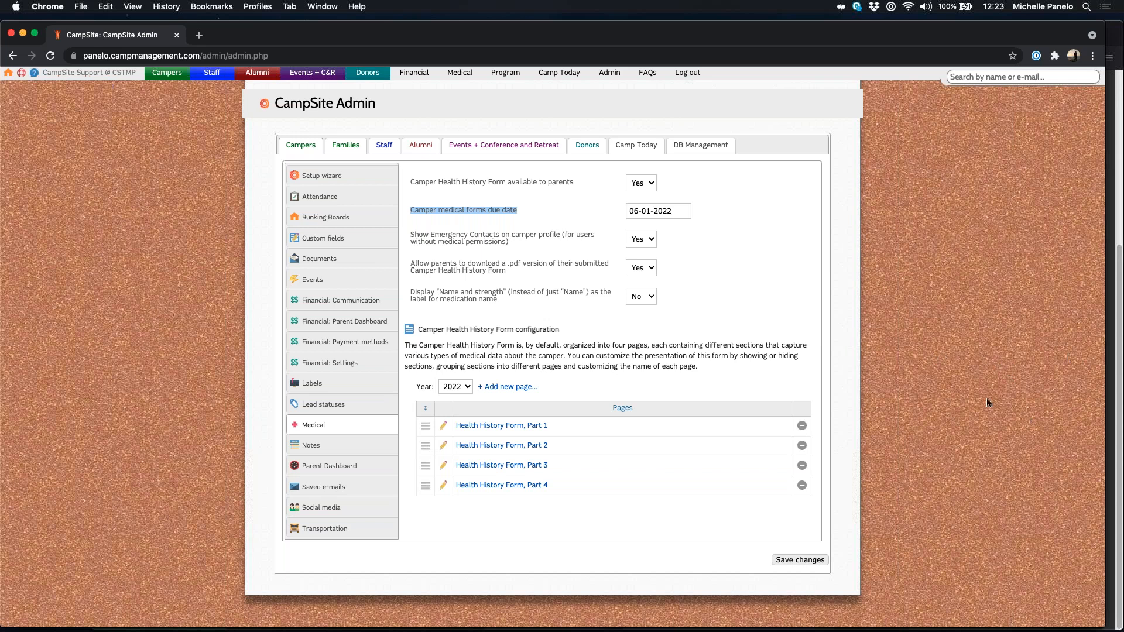
pyautogui.click(800, 298)
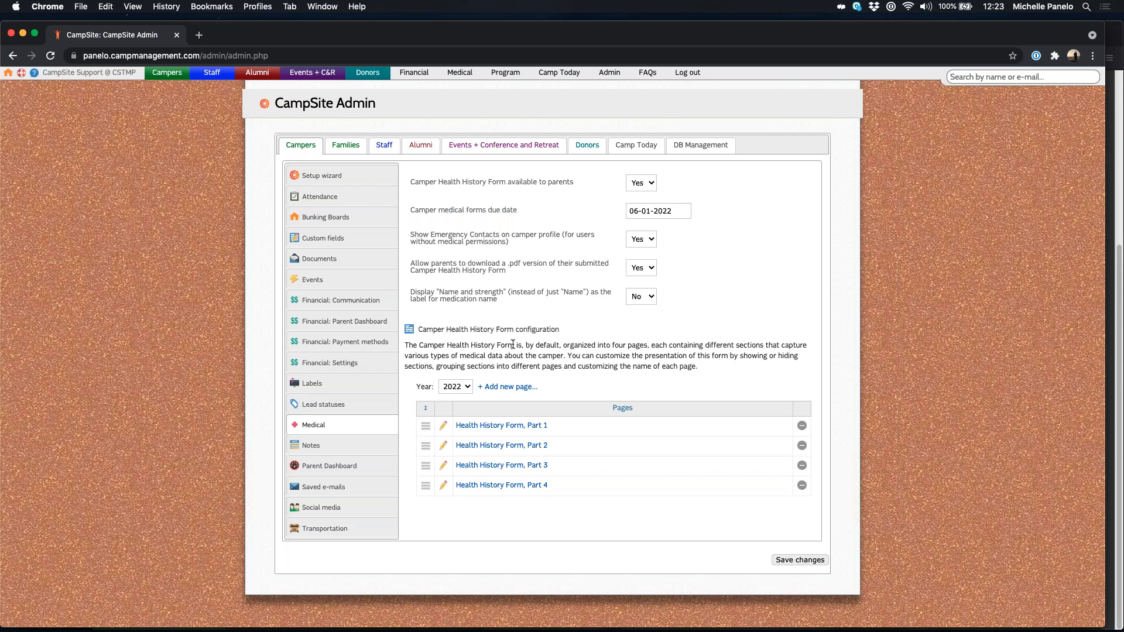
pyautogui.tripleClick(474, 237)
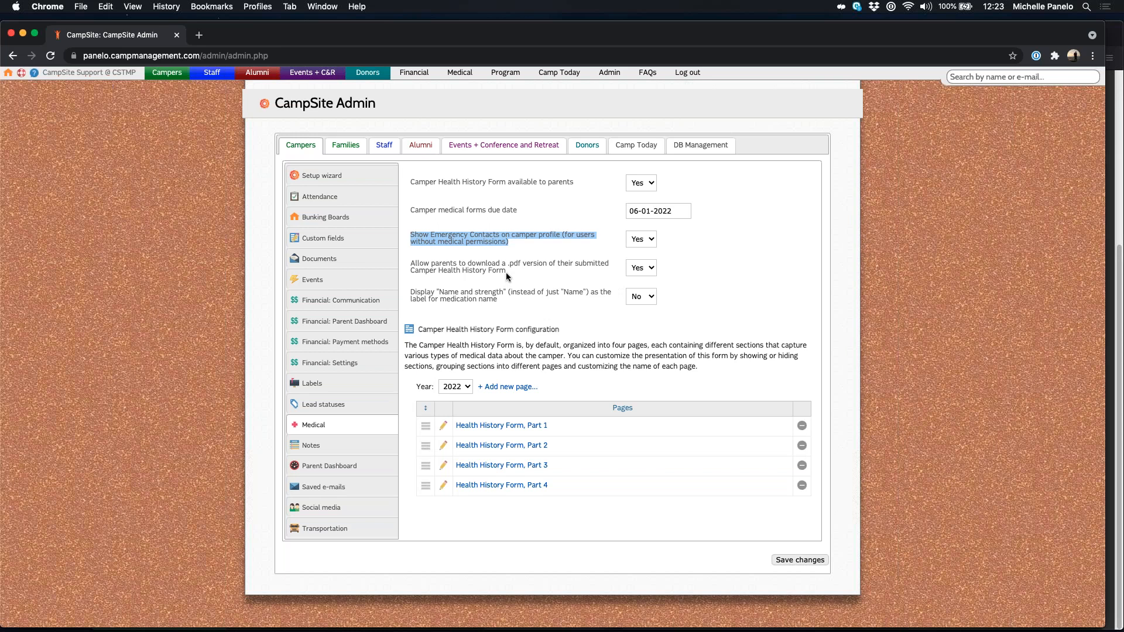
pyautogui.click(743, 296)
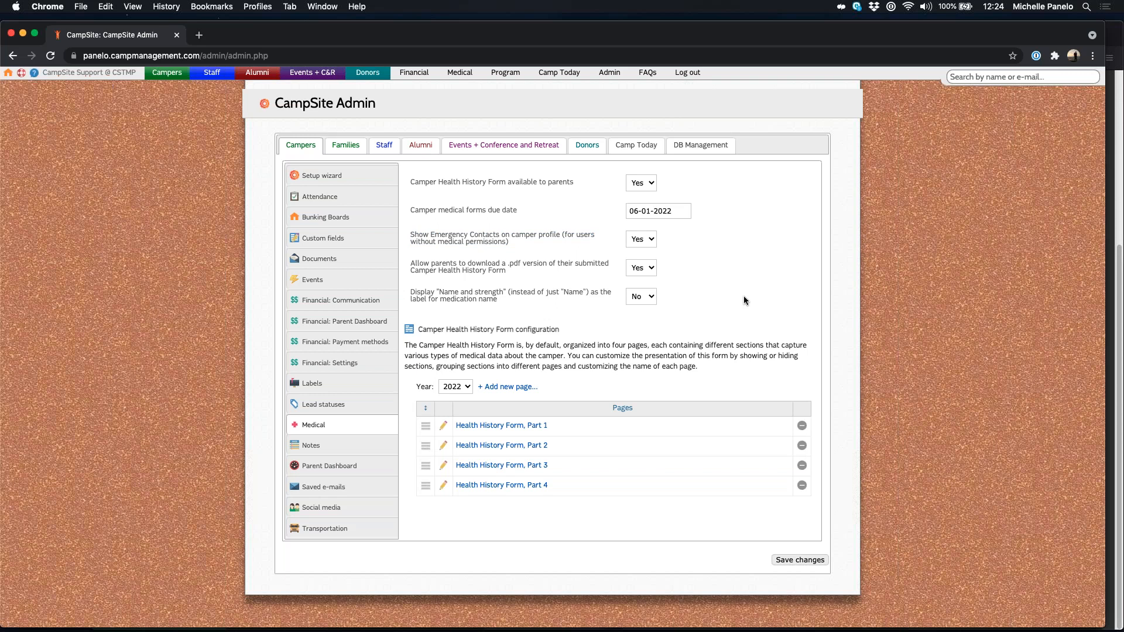
pyautogui.moveTo(409, 262); pyautogui.dragTo(550, 282)
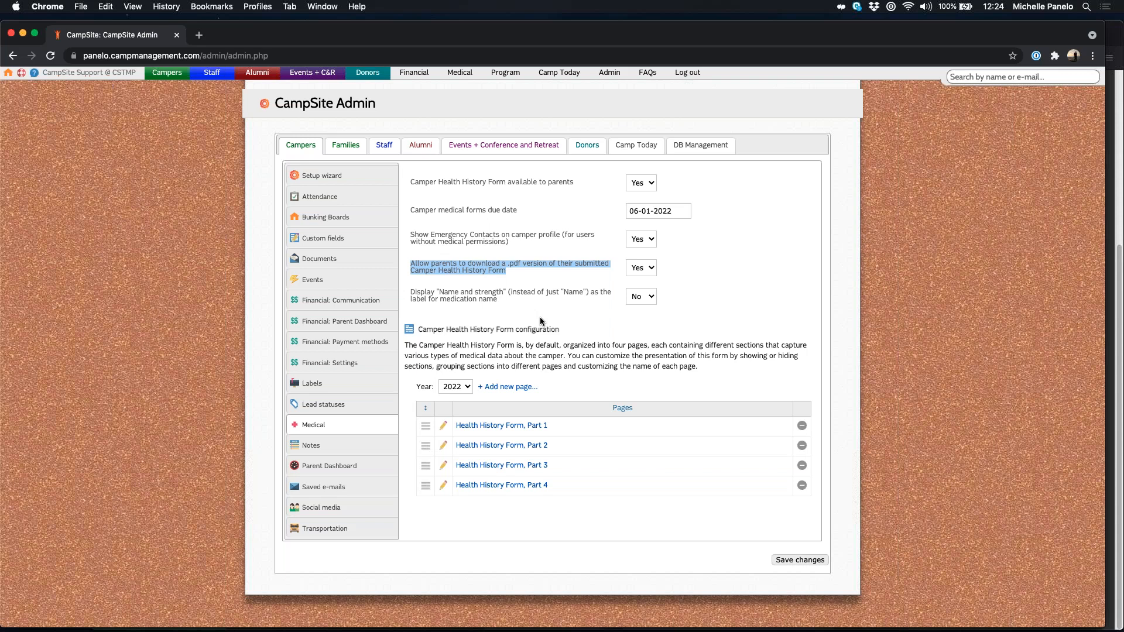
pyautogui.moveTo(410, 291); pyautogui.dragTo(614, 300)
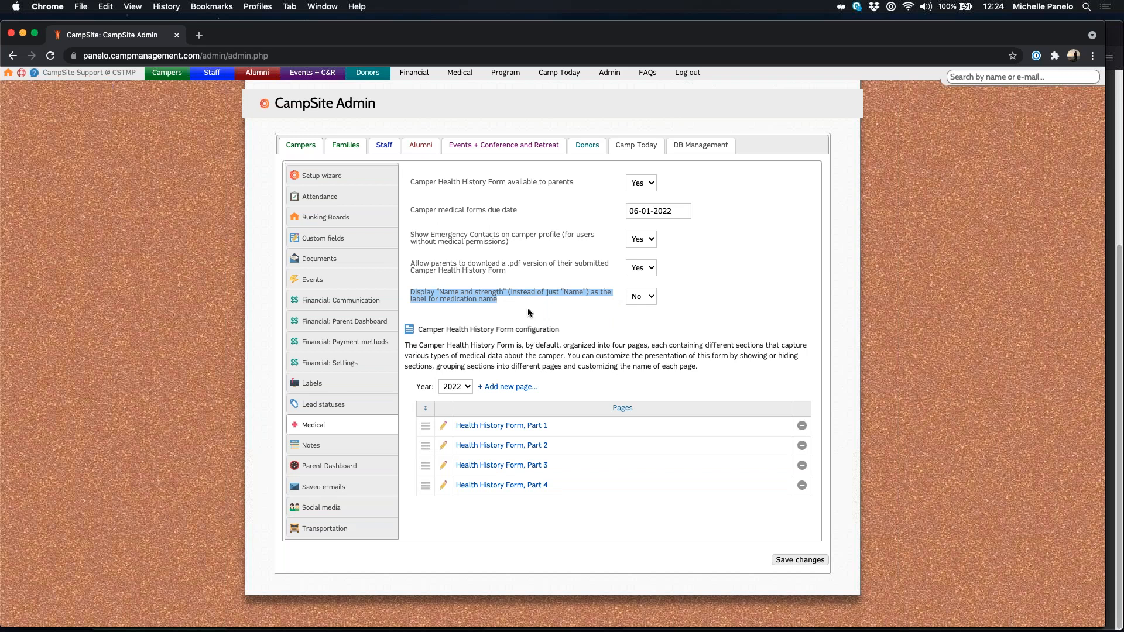
pyautogui.click(440, 291)
pyautogui.moveTo(440, 291); pyautogui.dragTo(503, 293)
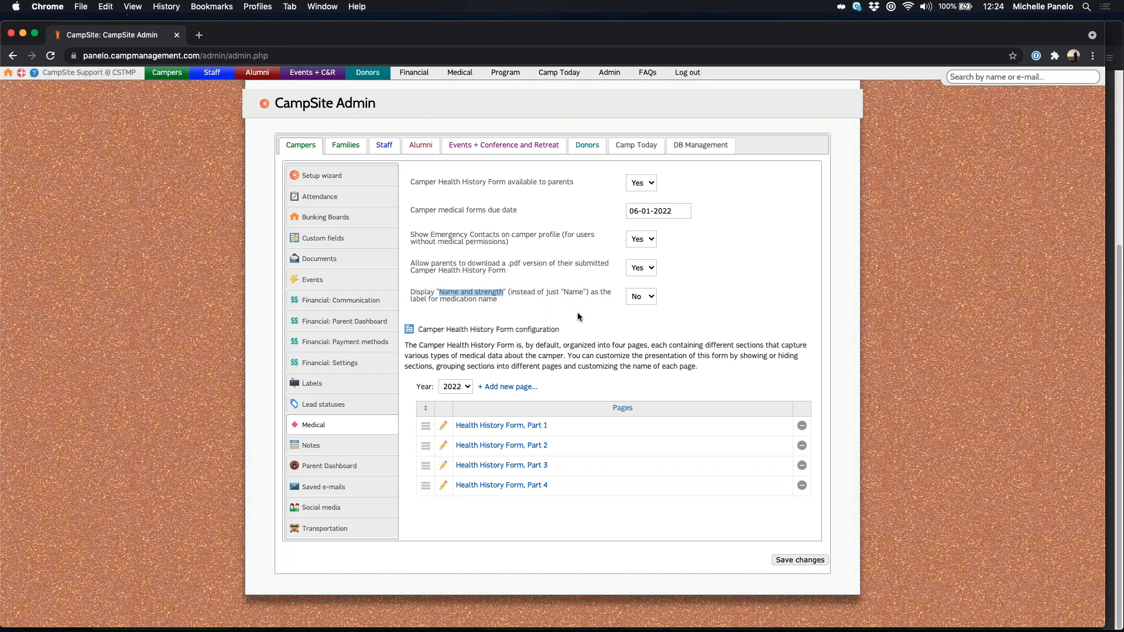
pyautogui.click(578, 317)
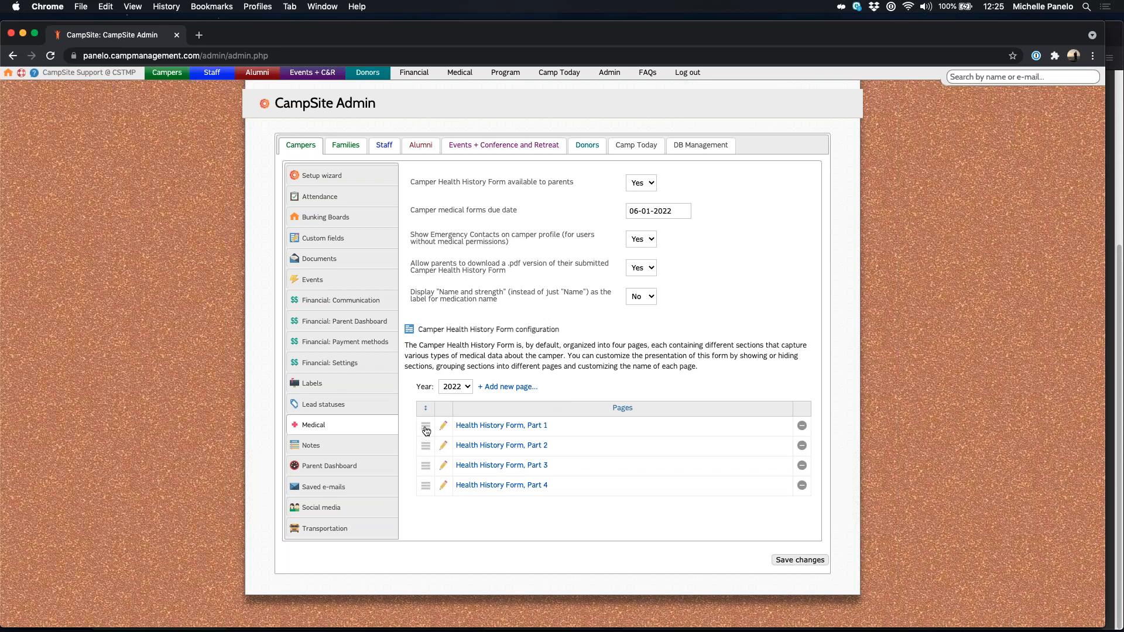
pyautogui.moveTo(426, 430); pyautogui.dragTo(472, 514)
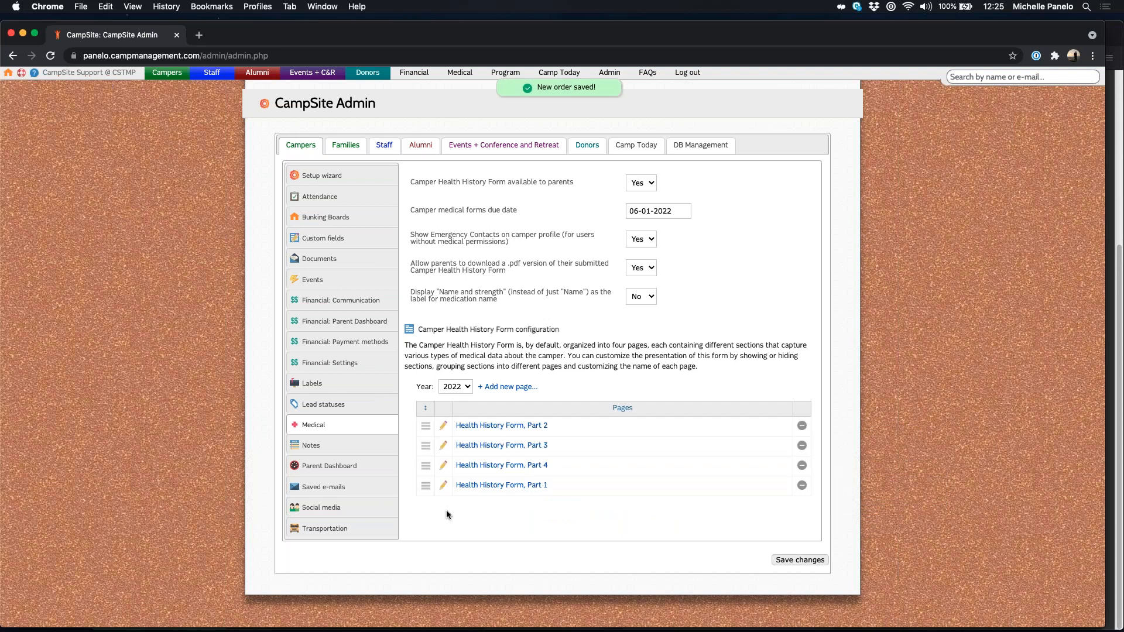
pyautogui.moveTo(425, 493); pyautogui.dragTo(425, 425)
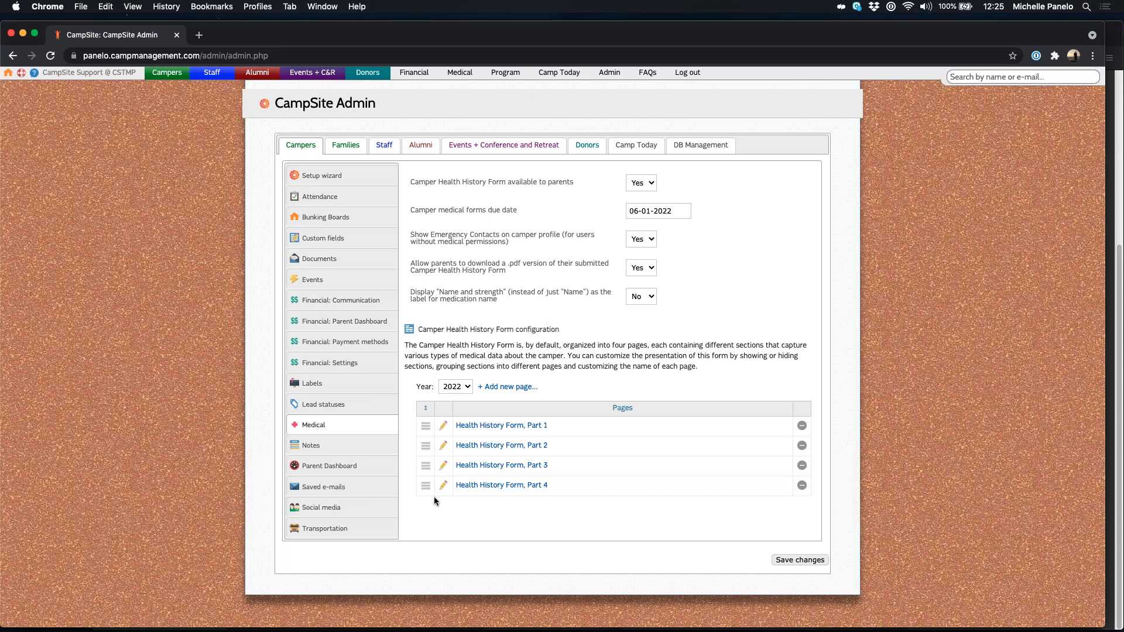
pyautogui.click(444, 427)
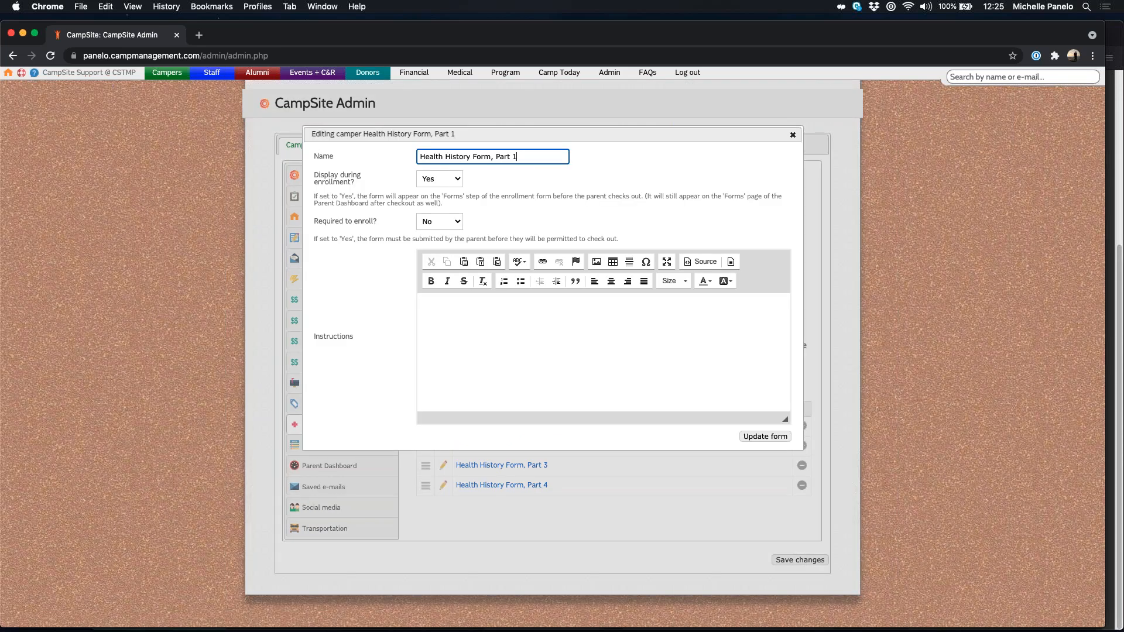
pyautogui.press('super+a')
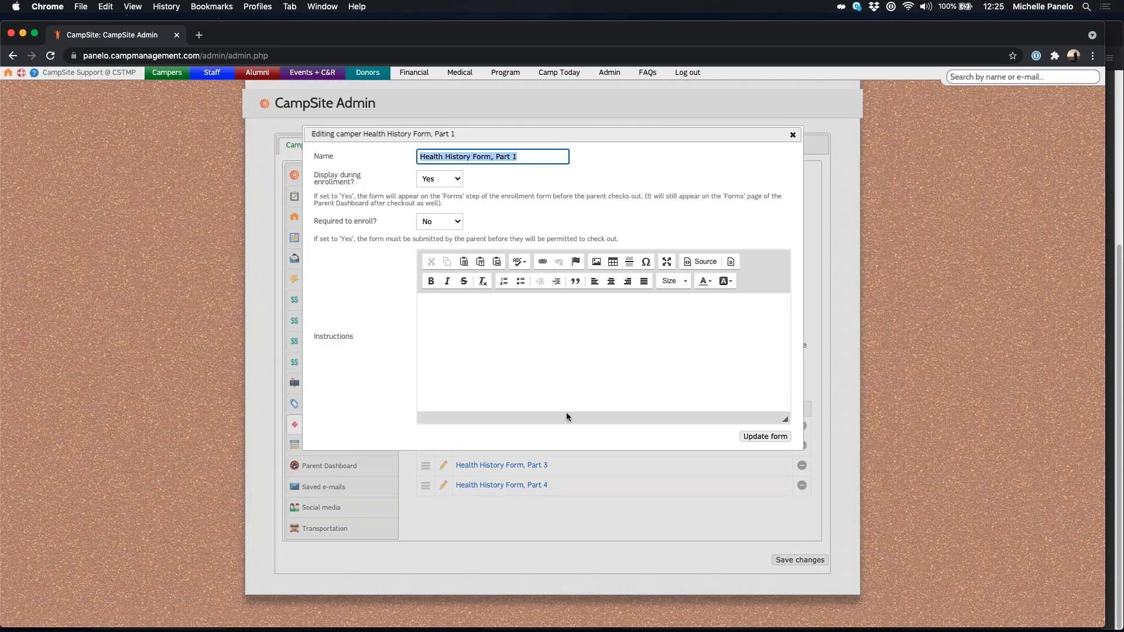
pyautogui.moveTo(312, 174); pyautogui.dragTo(362, 186)
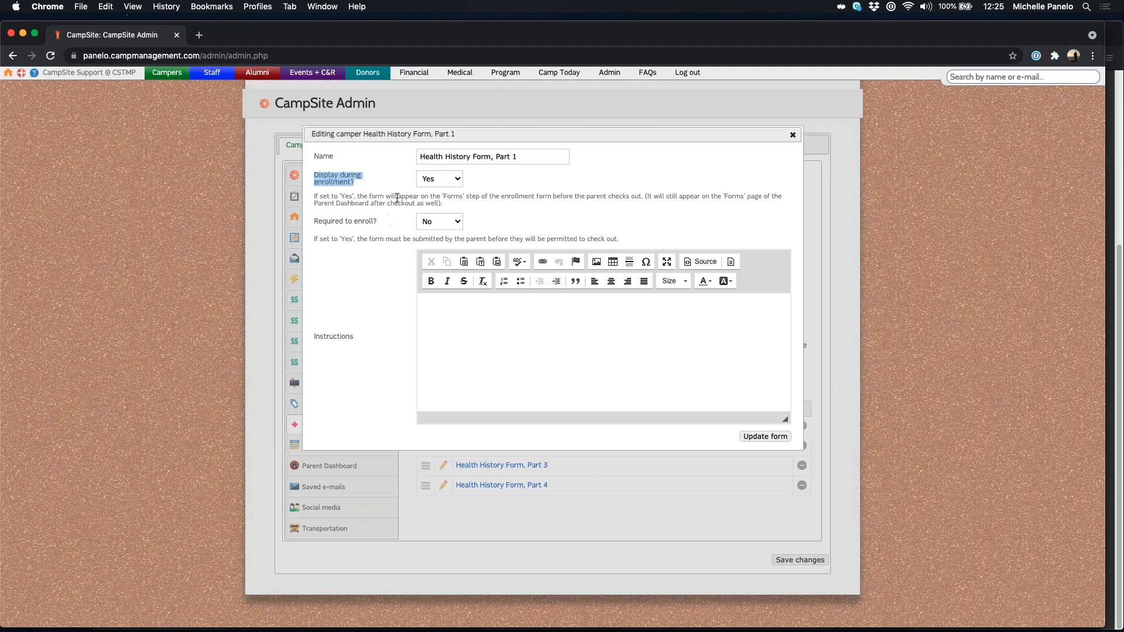
pyautogui.click(447, 183)
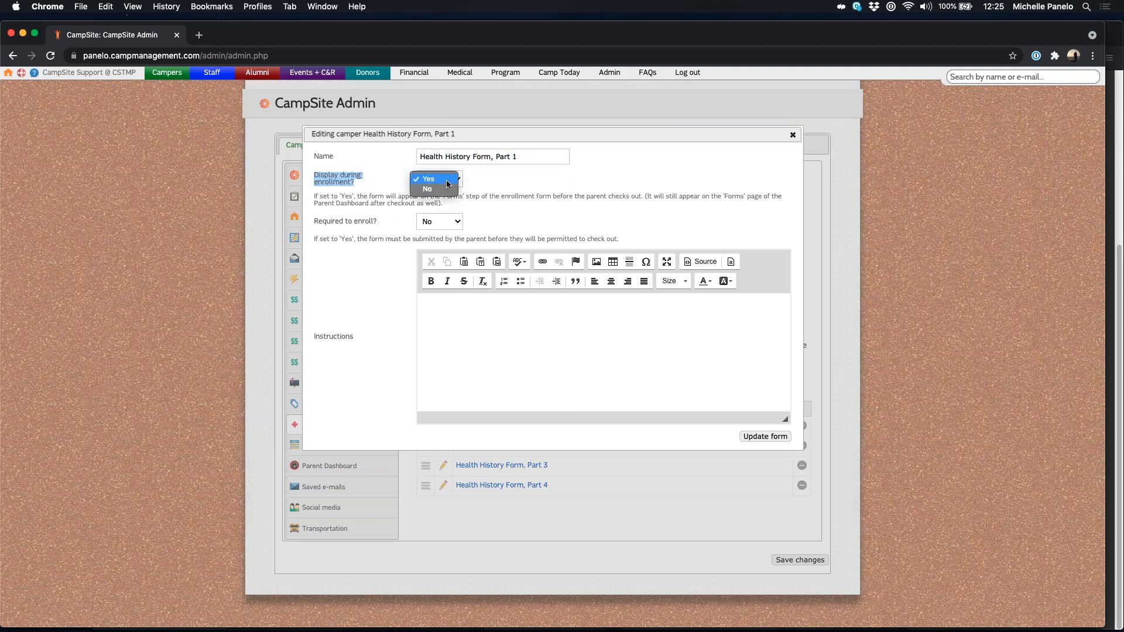
pyautogui.click(449, 190)
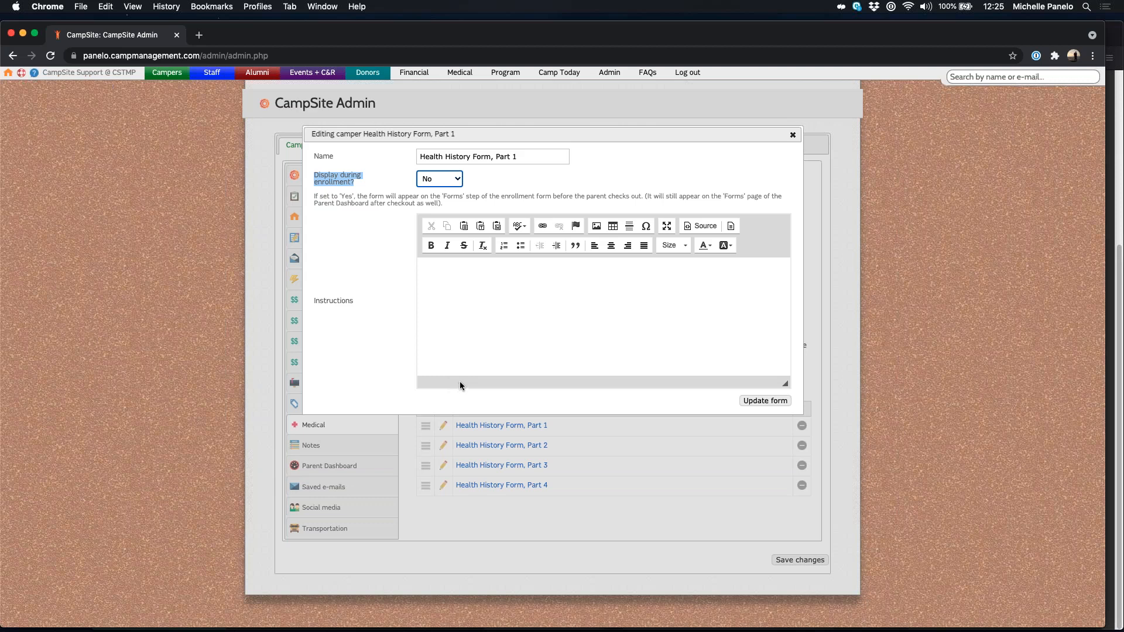
pyautogui.click(456, 179)
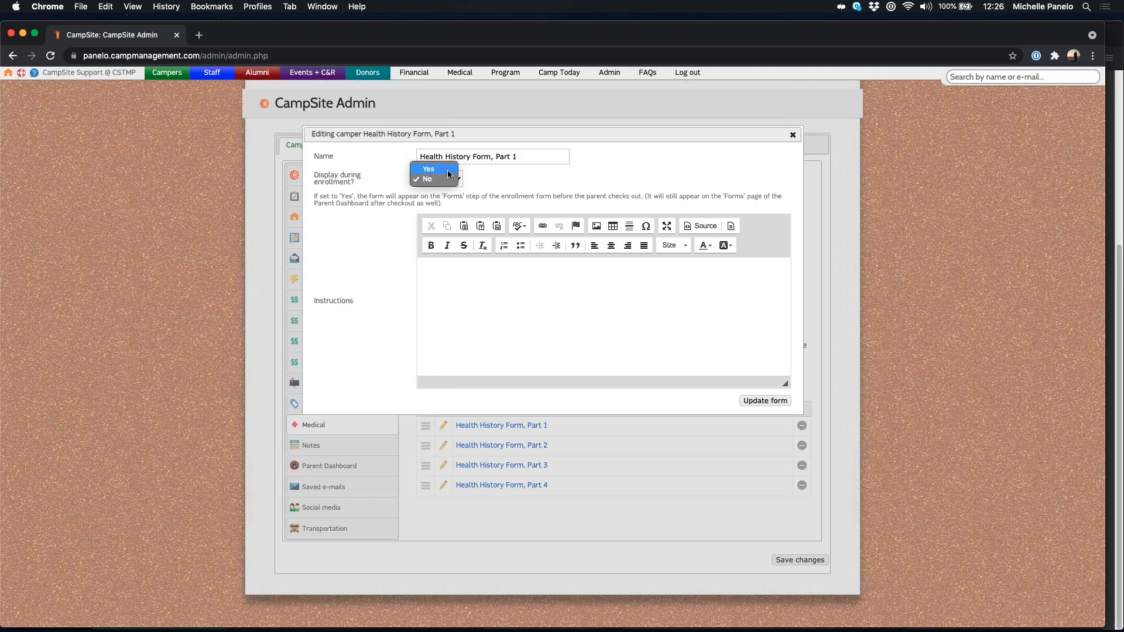
pyautogui.click(456, 173)
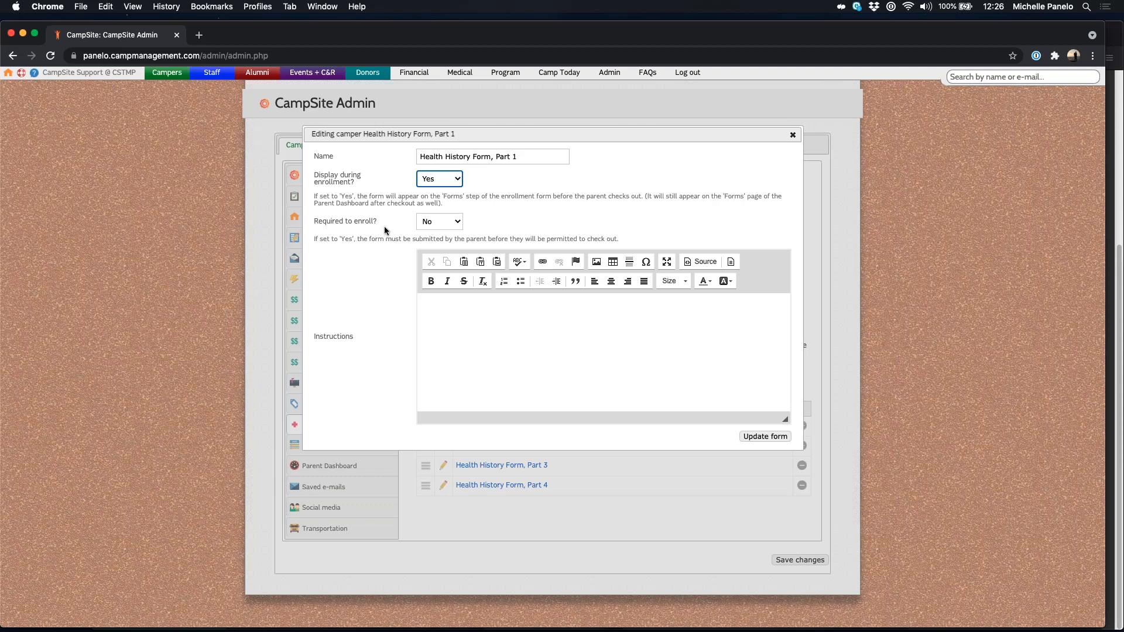
pyautogui.moveTo(319, 221); pyautogui.dragTo(398, 229)
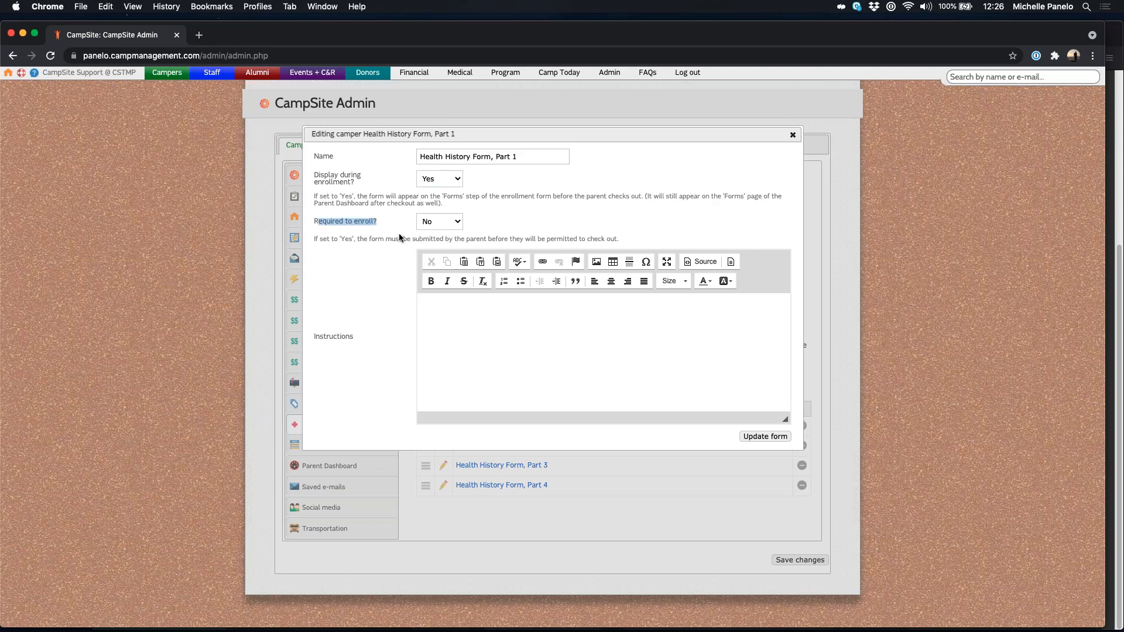
pyautogui.click(587, 224)
pyautogui.click(644, 358)
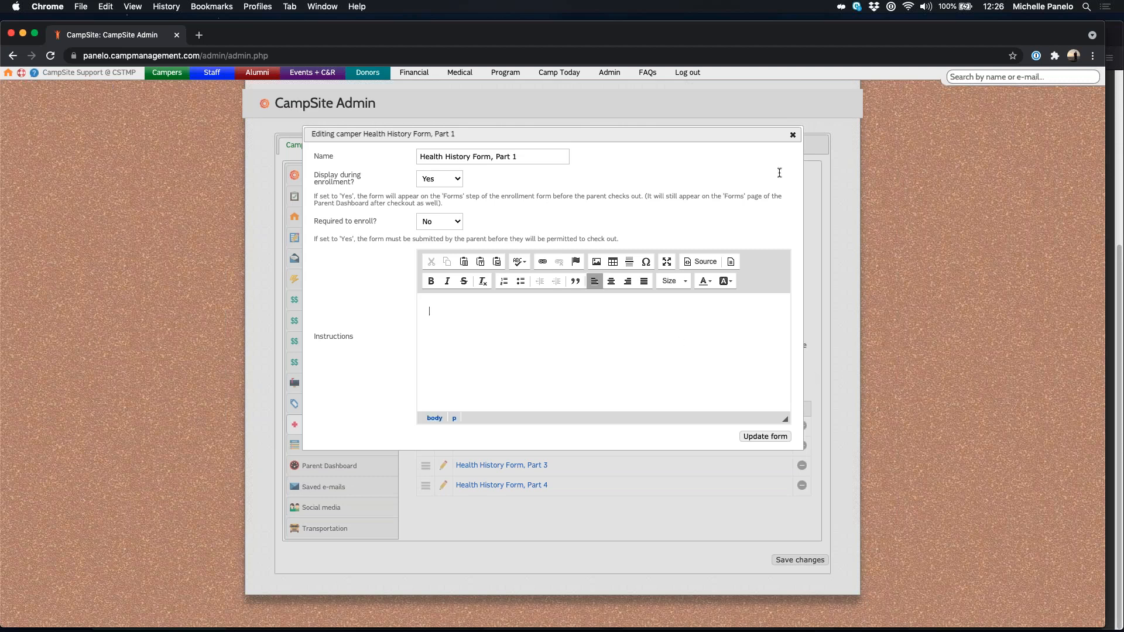
pyautogui.click(793, 135)
pyautogui.click(443, 445)
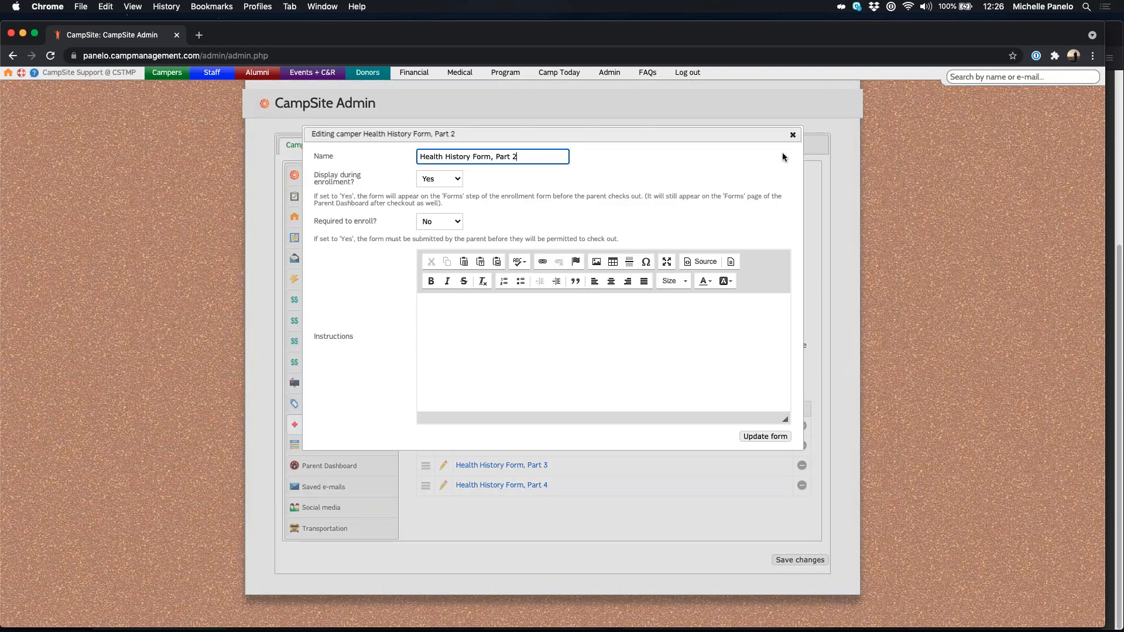
pyautogui.click(793, 135)
pyautogui.click(443, 466)
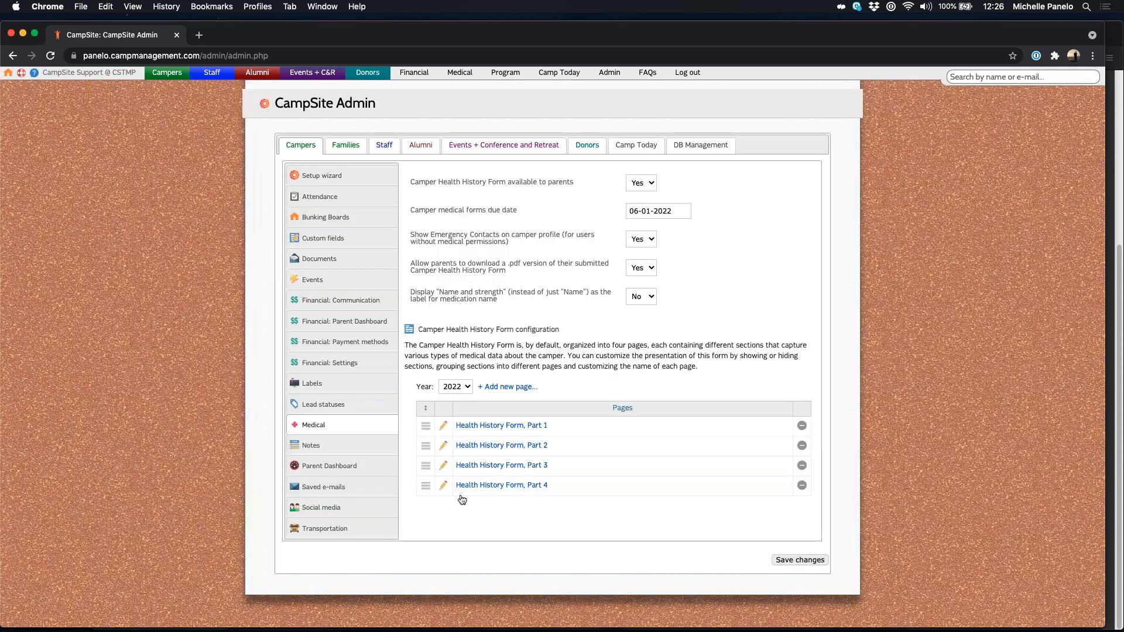
# Step: Close the Part 3 settings and expand Parts 1 and 2 to list their sections
pyautogui.click(793, 135)
pyautogui.click(503, 427)
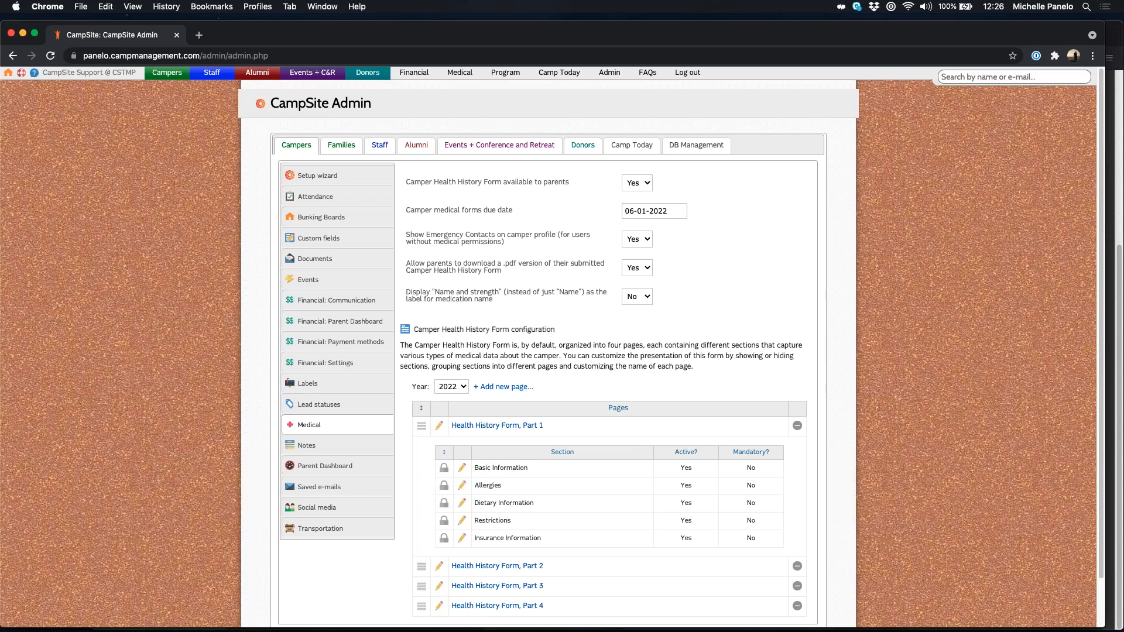
pyautogui.scroll(-1, 999, 458)
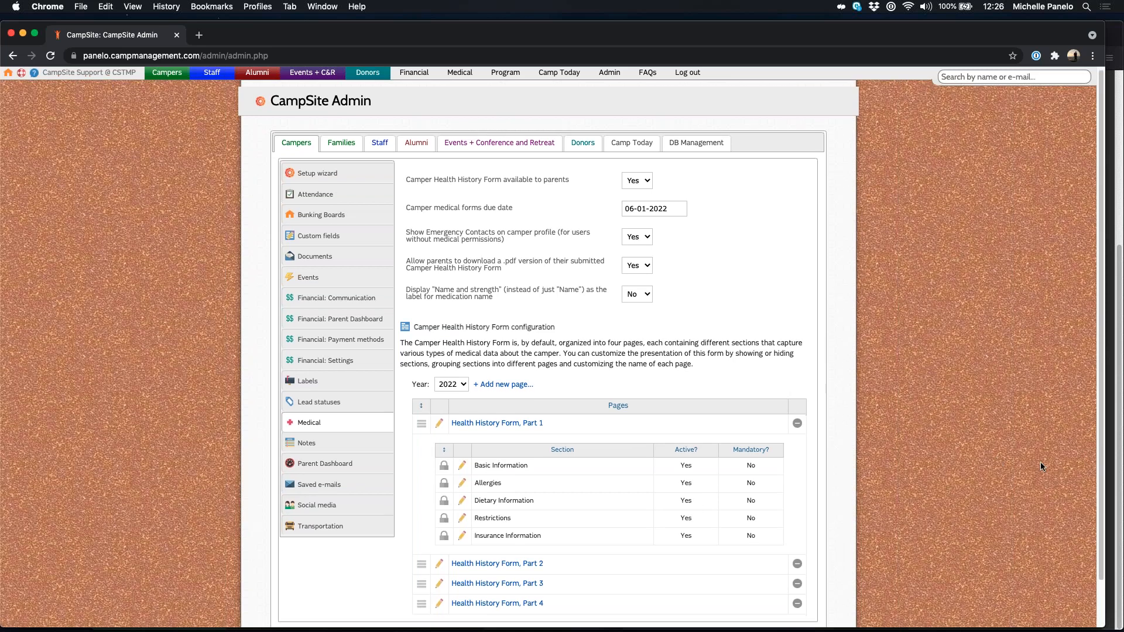
pyautogui.click(497, 560)
pyautogui.scroll(-3, 961, 444)
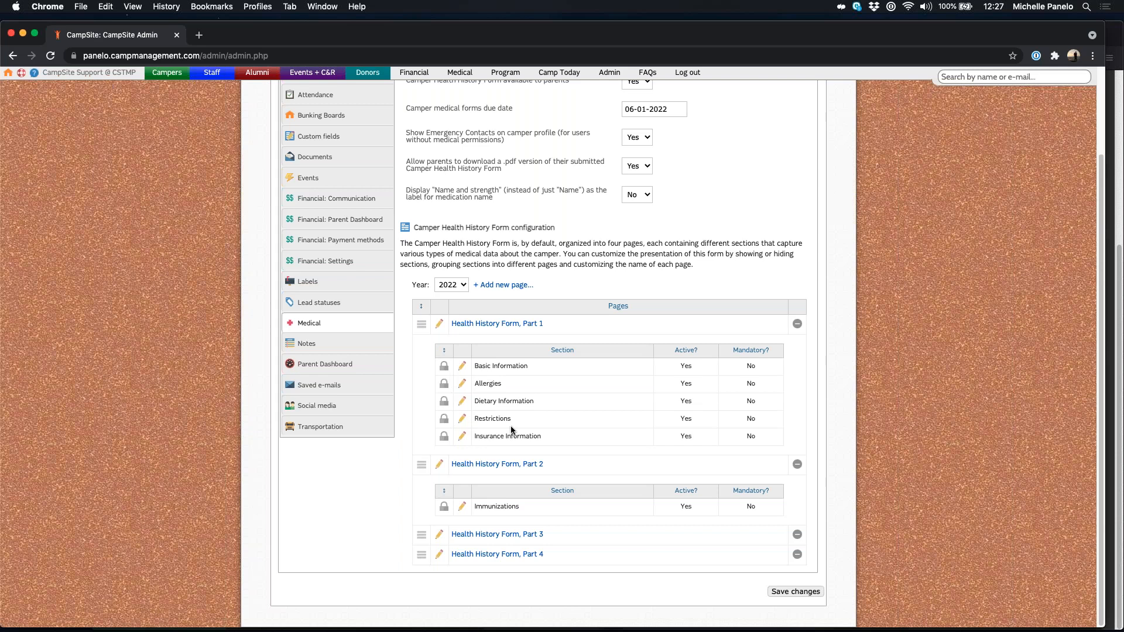
# Step: Expand Part 3 to review its sections, then collapse Parts 4, 3 and 2
pyautogui.click(500, 534)
pyautogui.scroll(-2, 502, 503)
pyautogui.scroll(-1, 474, 505)
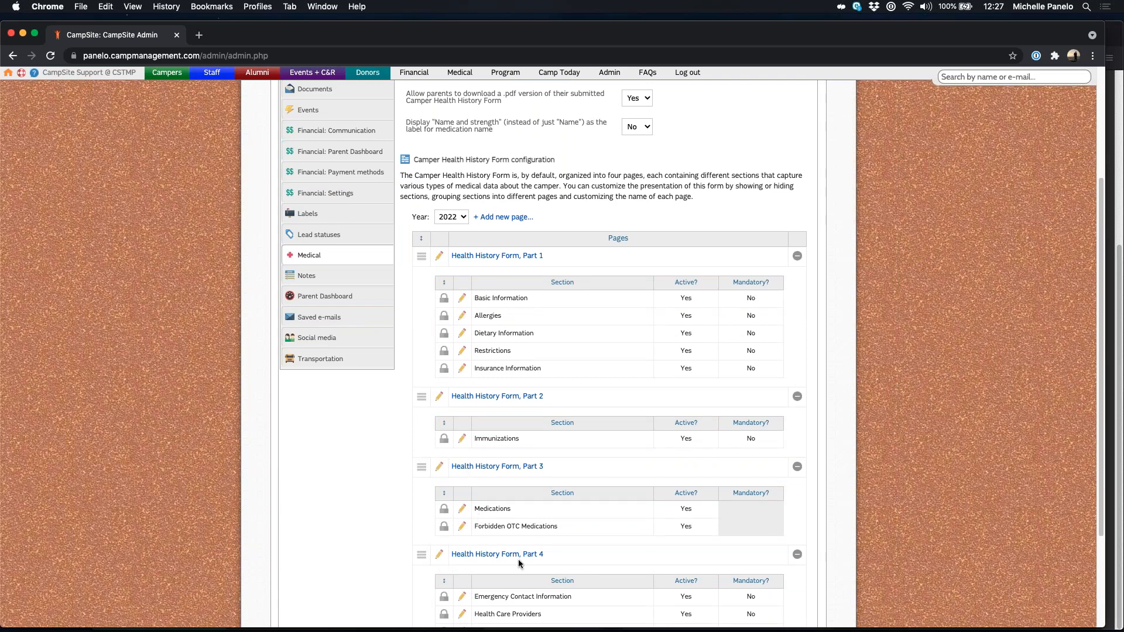
pyautogui.scroll(-3, 503, 498)
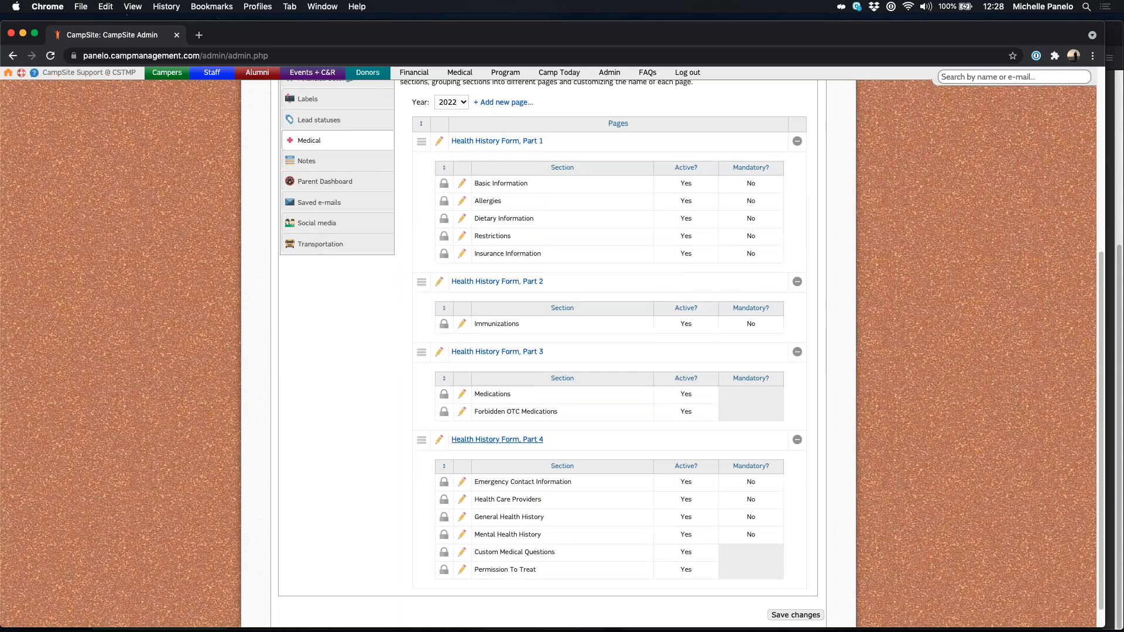
pyautogui.click(493, 440)
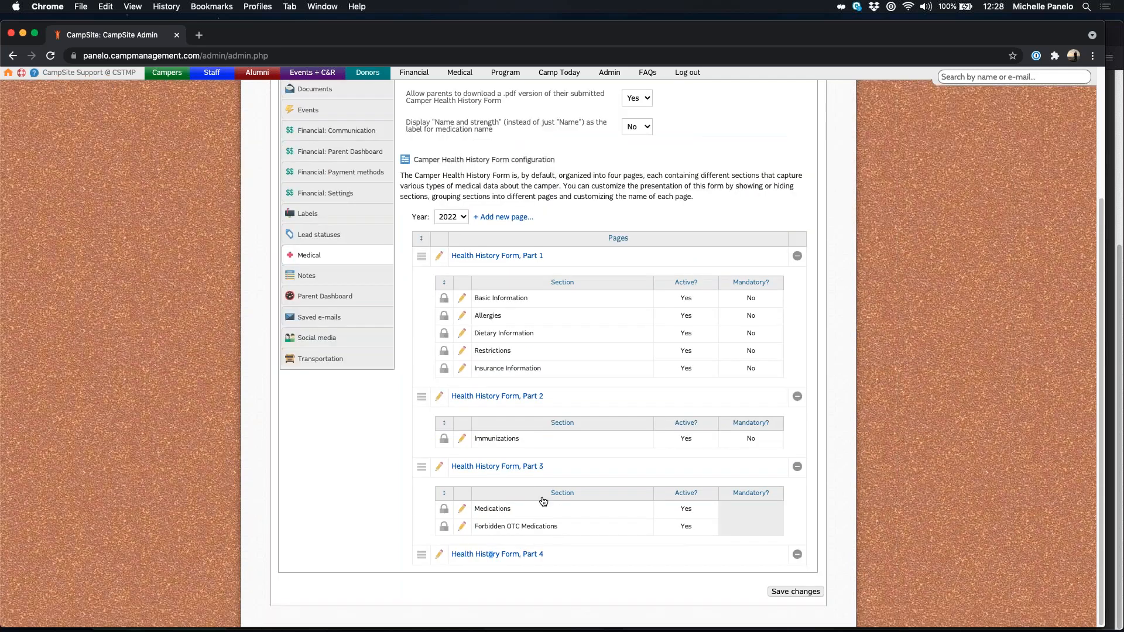
pyautogui.click(505, 469)
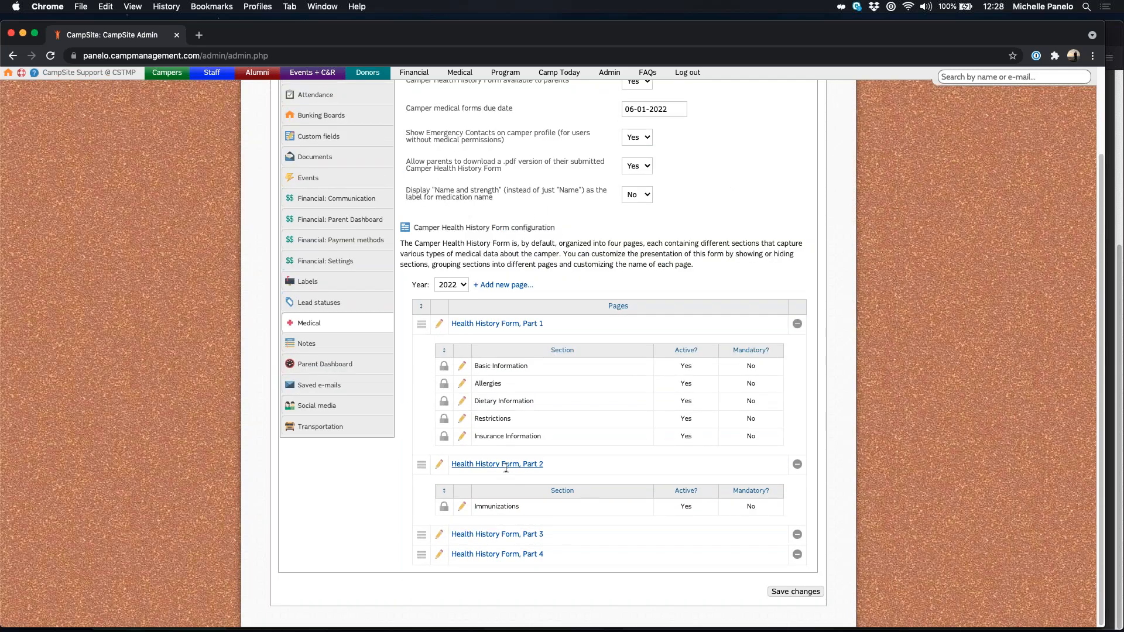
pyautogui.click(506, 465)
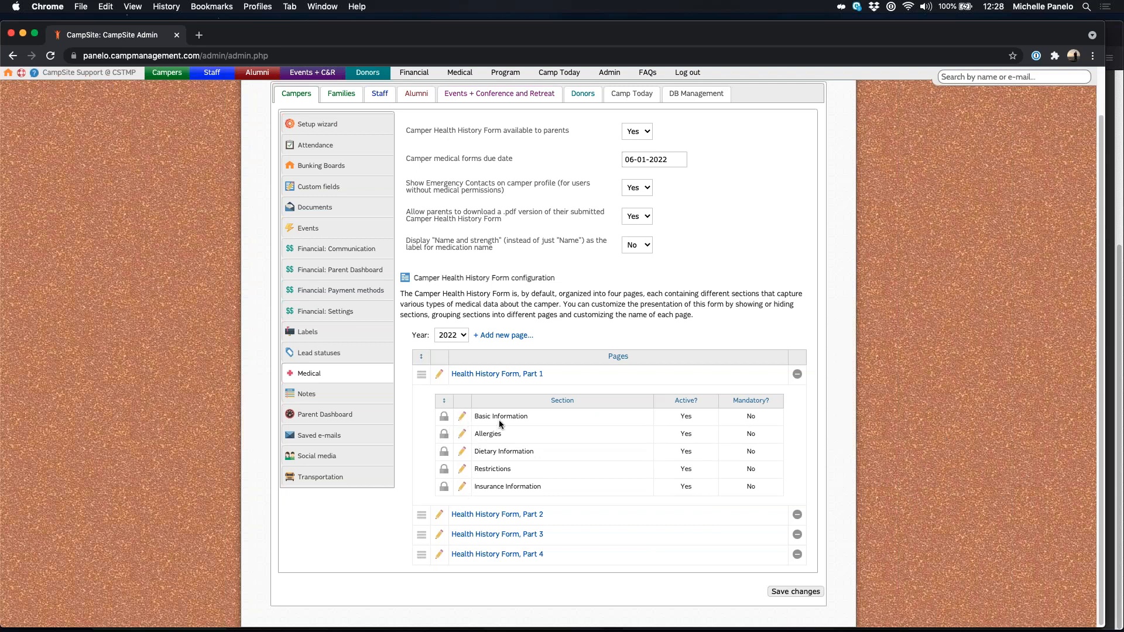
pyautogui.click(462, 420)
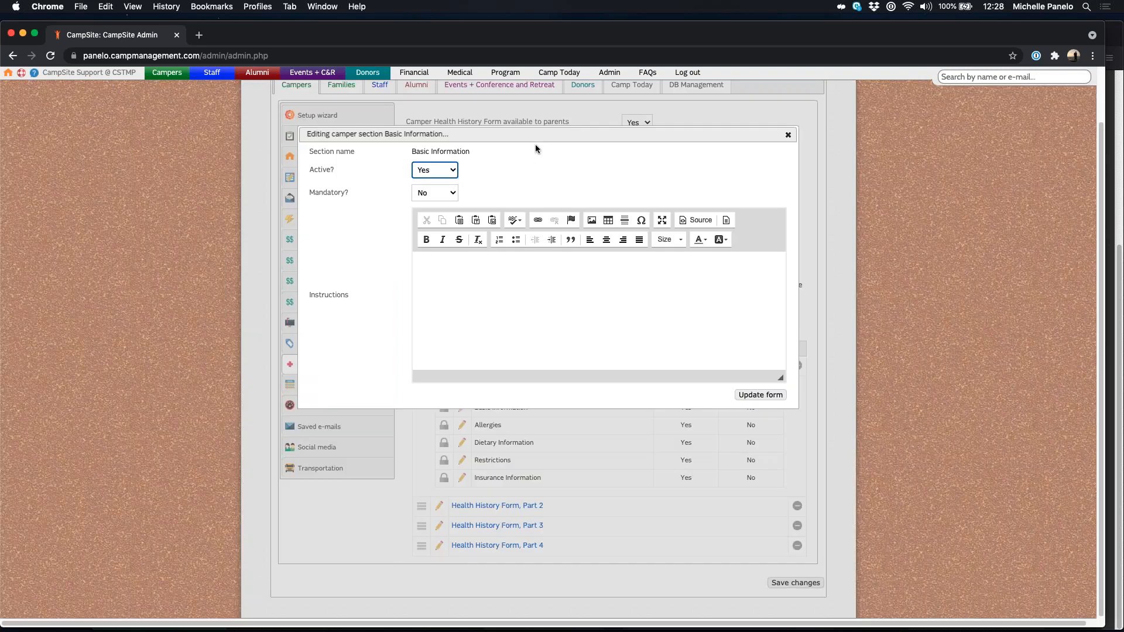
pyautogui.moveTo(529, 142); pyautogui.dragTo(565, 208)
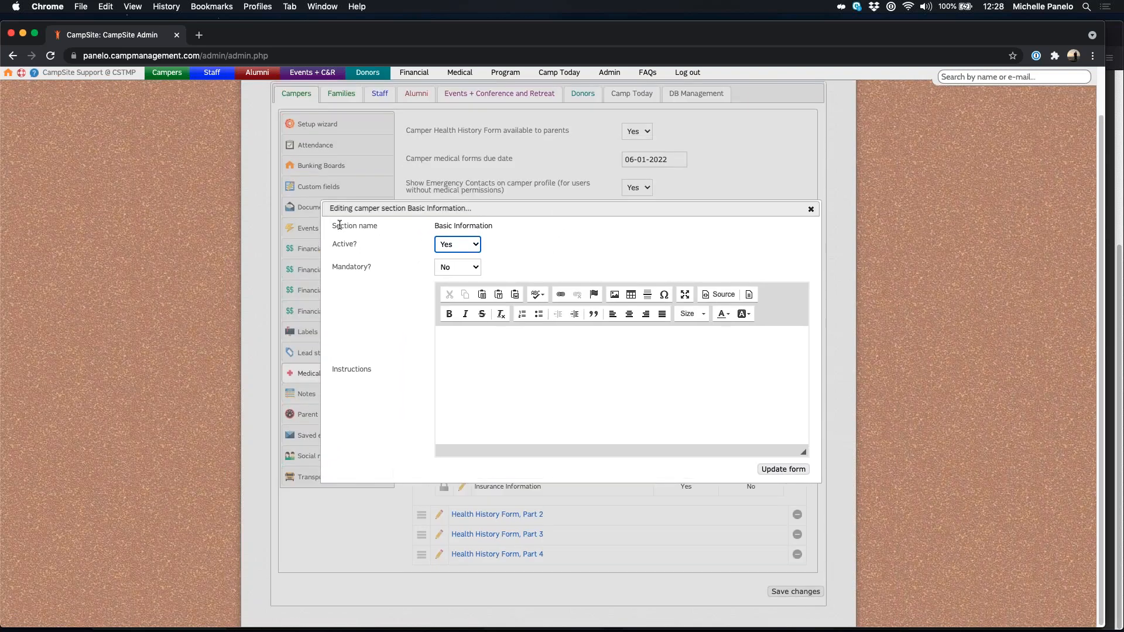
pyautogui.moveTo(332, 245); pyautogui.dragTo(359, 245)
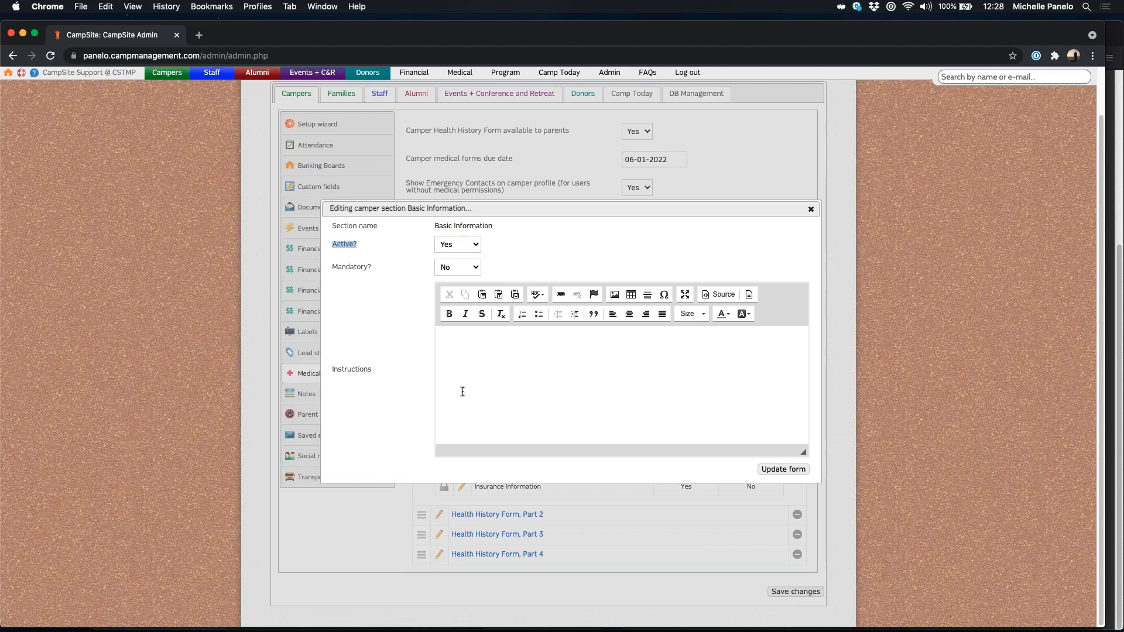
pyautogui.click(454, 244)
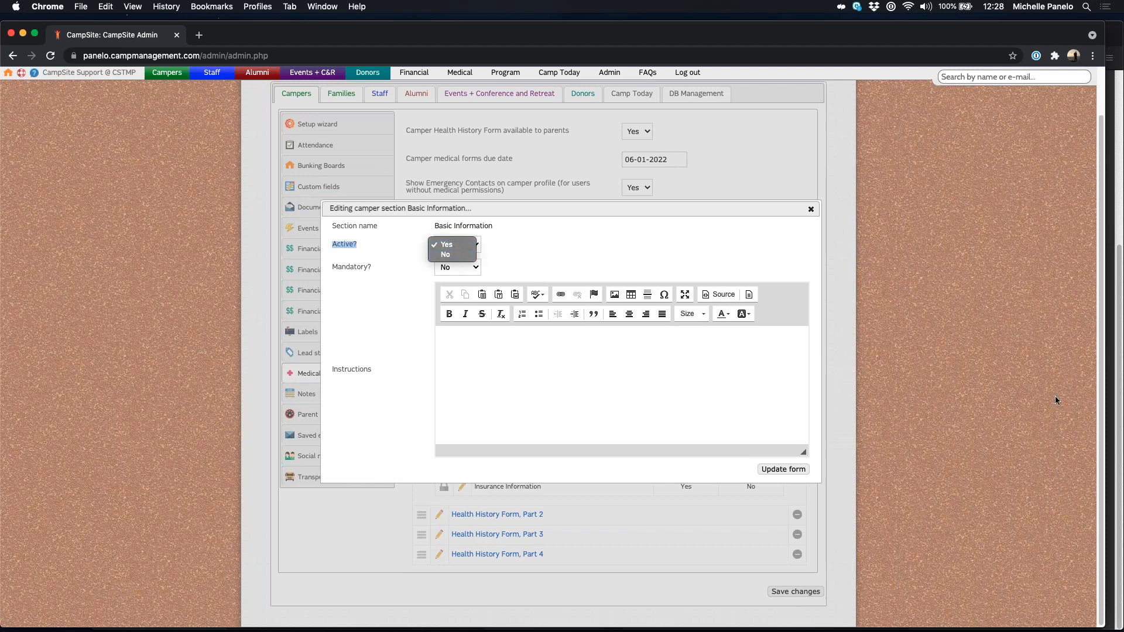
pyautogui.click(652, 254)
pyautogui.moveTo(332, 266); pyautogui.dragTo(381, 274)
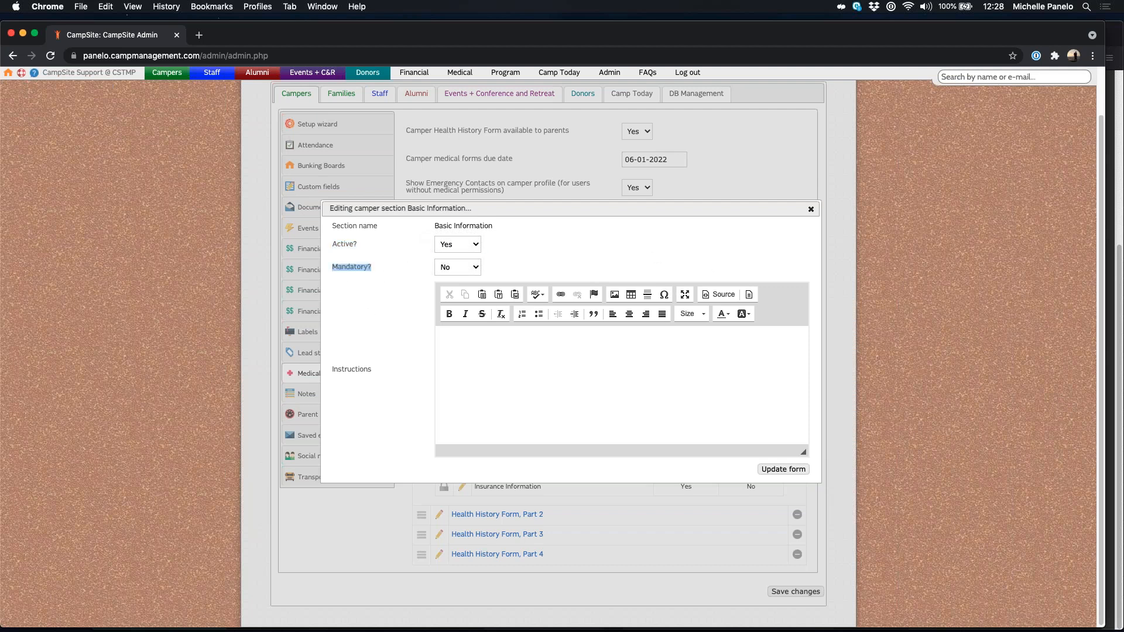
pyautogui.click(441, 268)
pyautogui.press('Return')
pyautogui.click(649, 257)
pyautogui.click(811, 209)
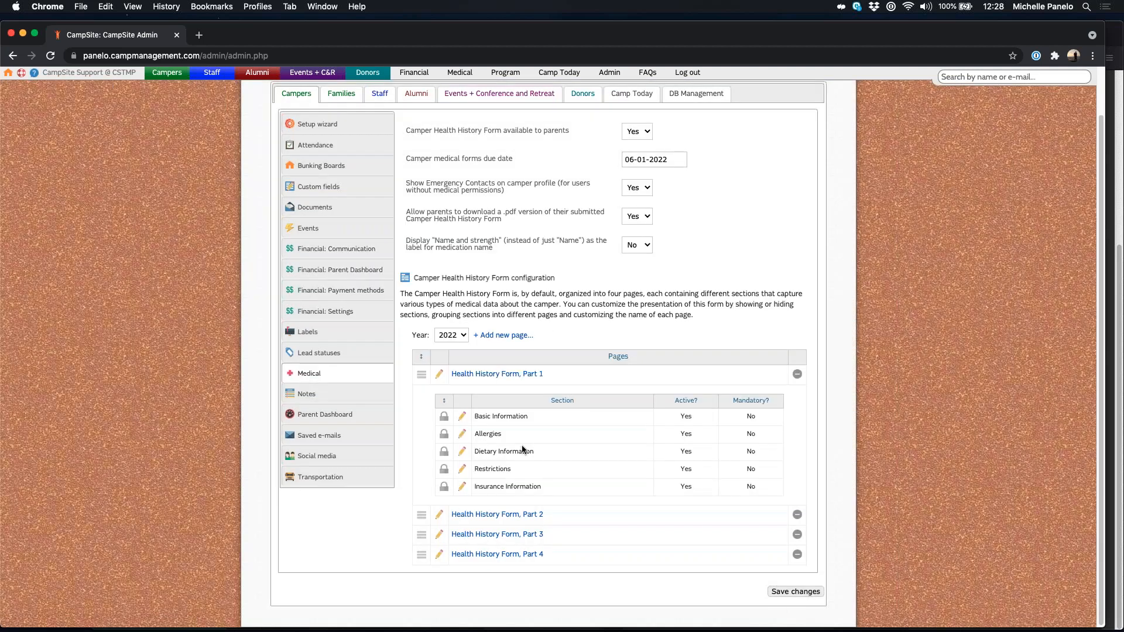
pyautogui.click(463, 488)
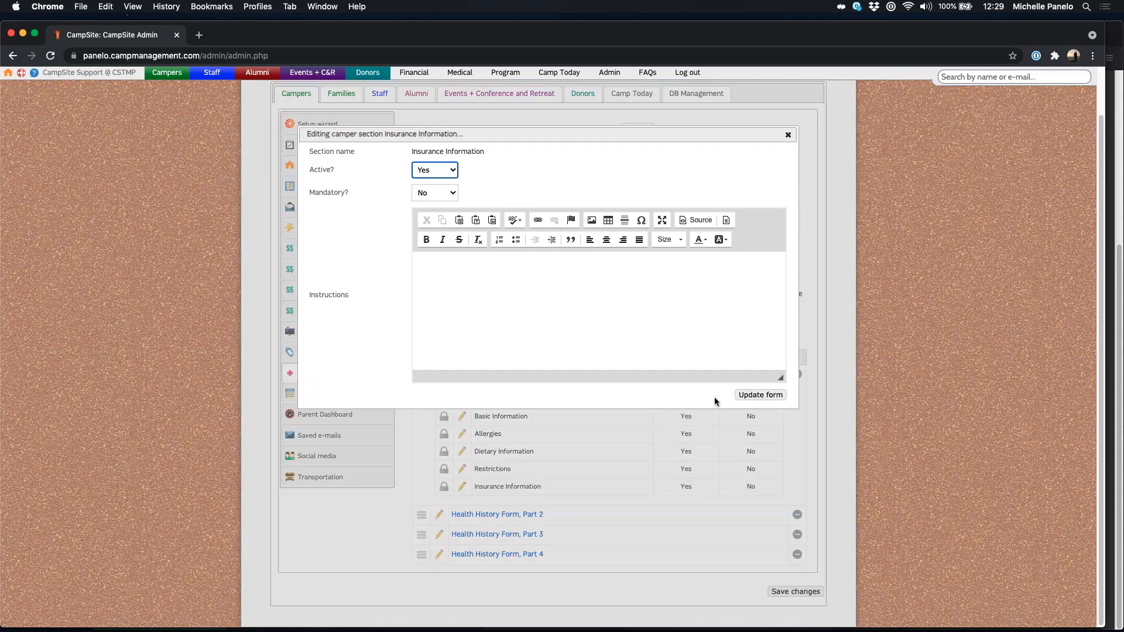
pyautogui.click(754, 181)
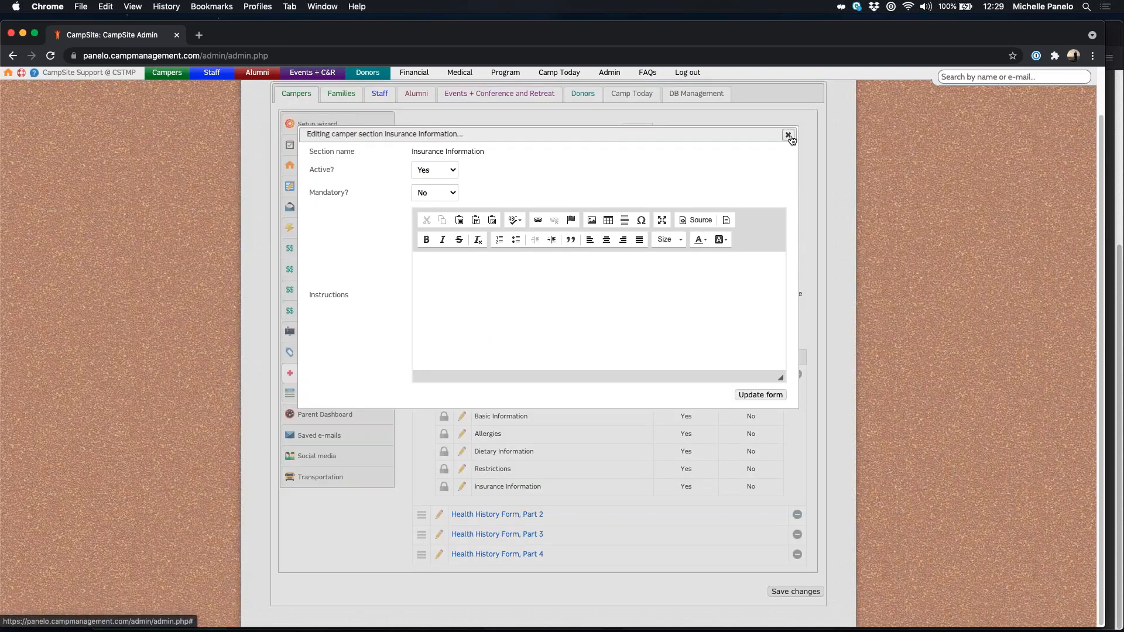
pyautogui.click(788, 135)
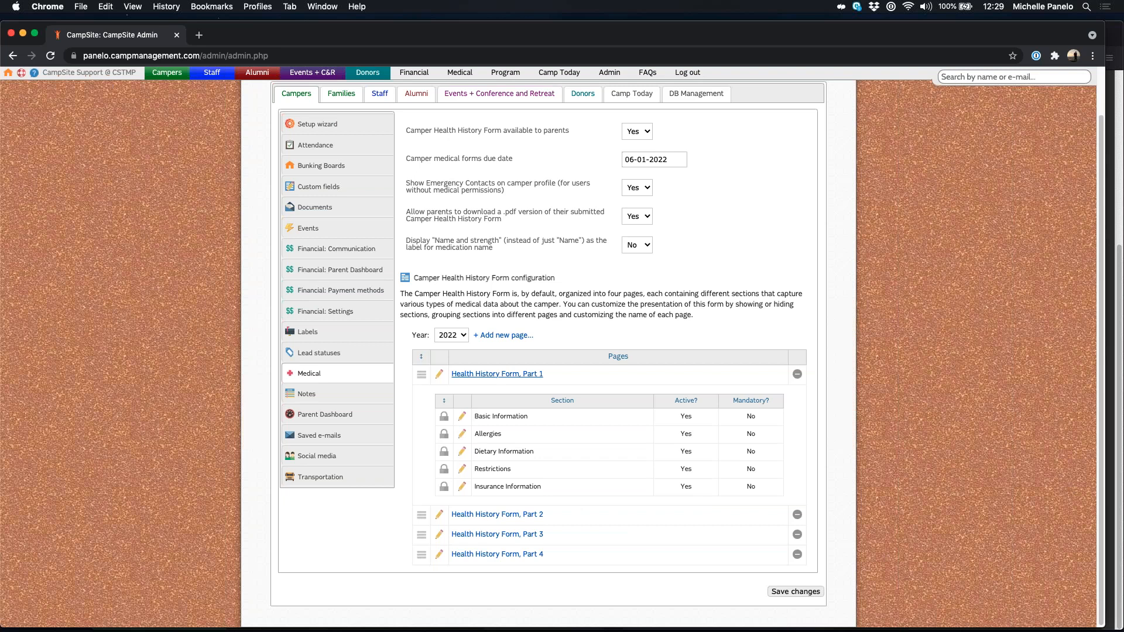
# Step: Collapse Part 1, add then delete a Part 5 page, and save the four-part form
pyautogui.click(496, 373)
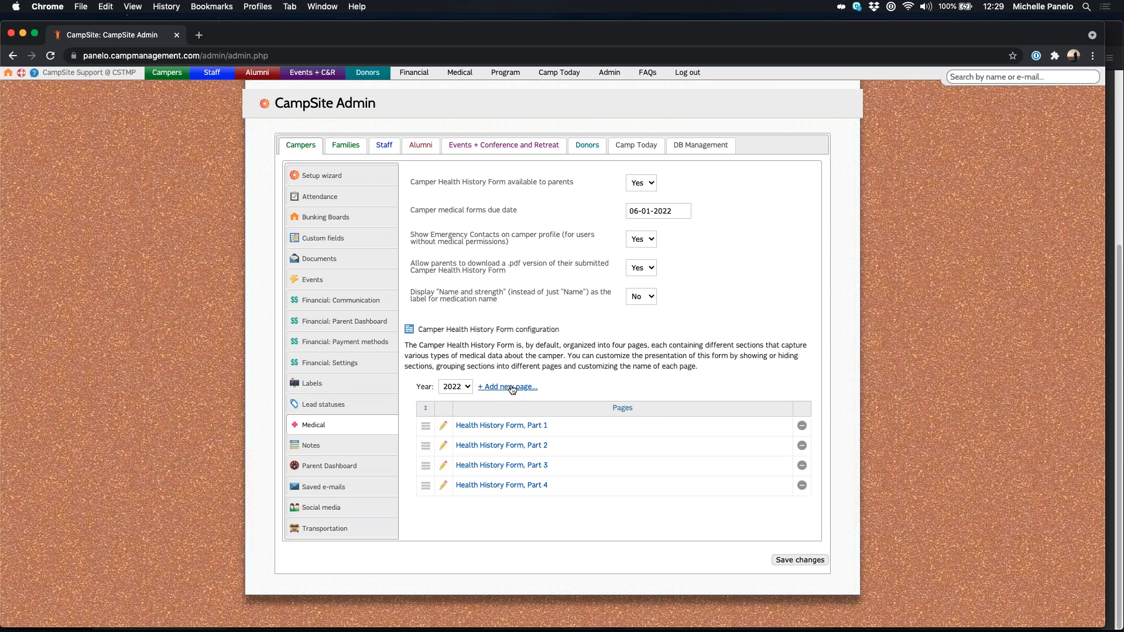
pyautogui.click(529, 386)
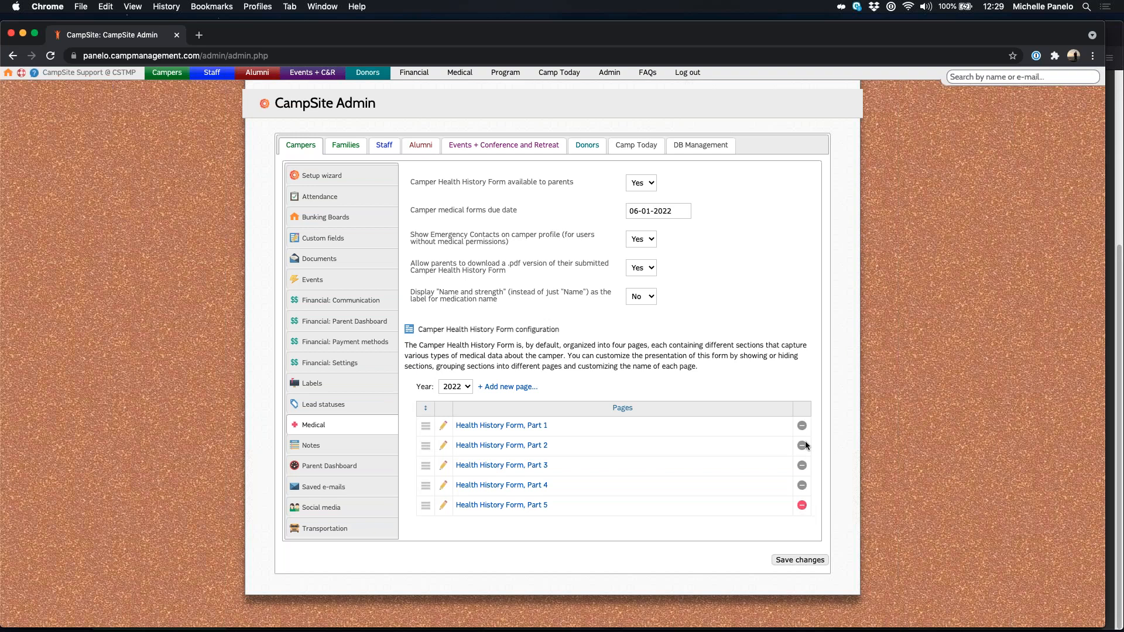
pyautogui.click(802, 505)
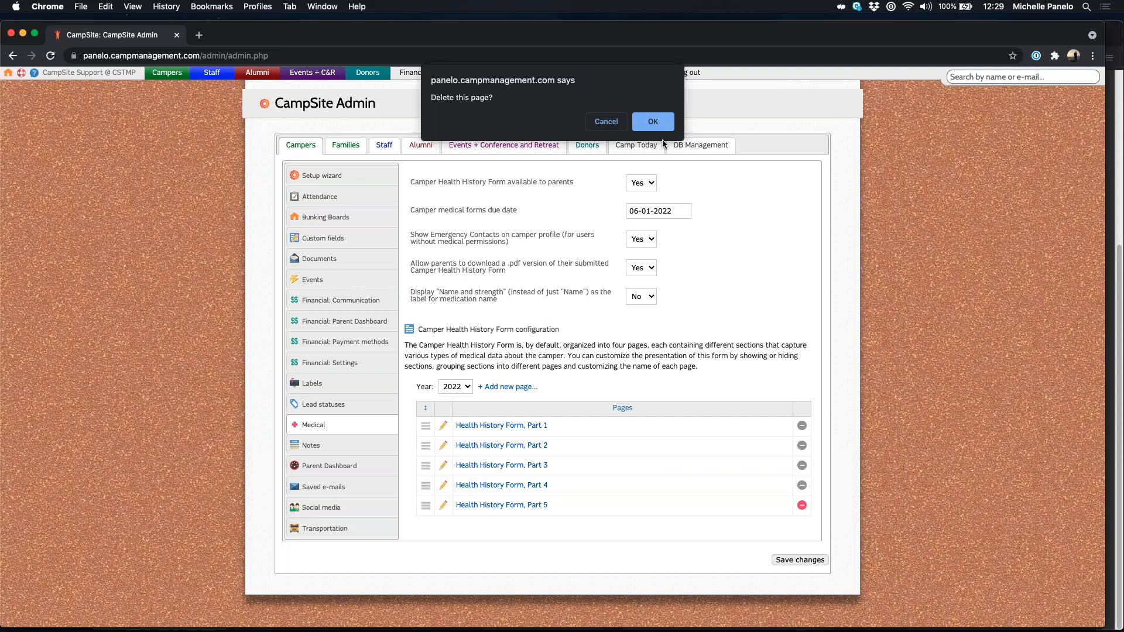
pyautogui.click(663, 124)
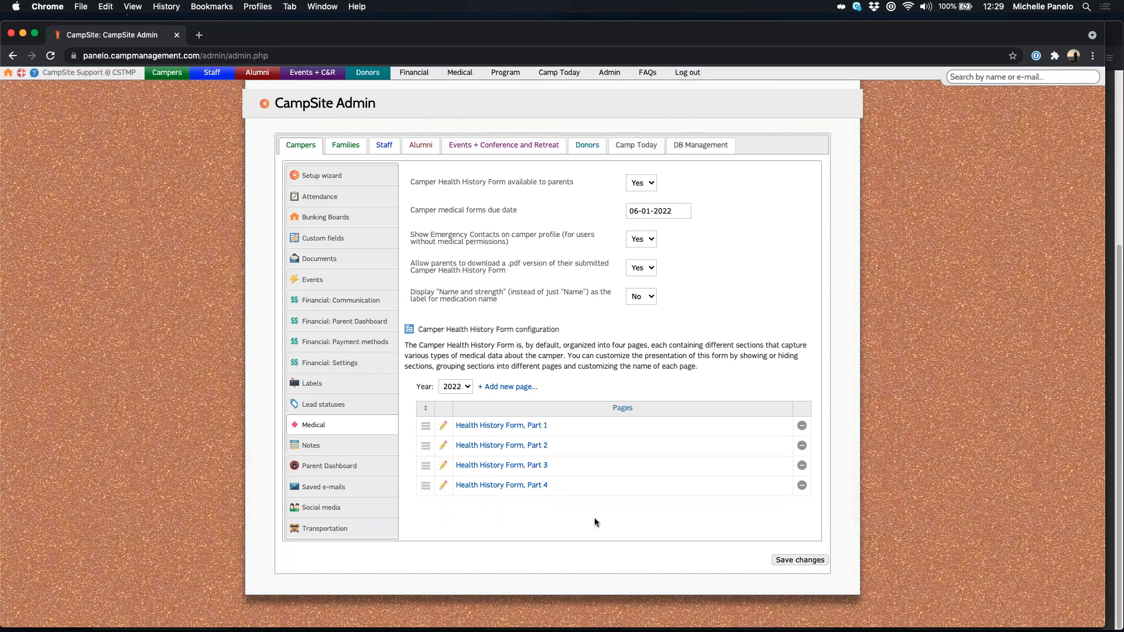
pyautogui.click(790, 560)
# Step: Search the camper by name, select her under Campers, and open her profile from the family page
pyautogui.click(989, 472)
pyautogui.click(1014, 79)
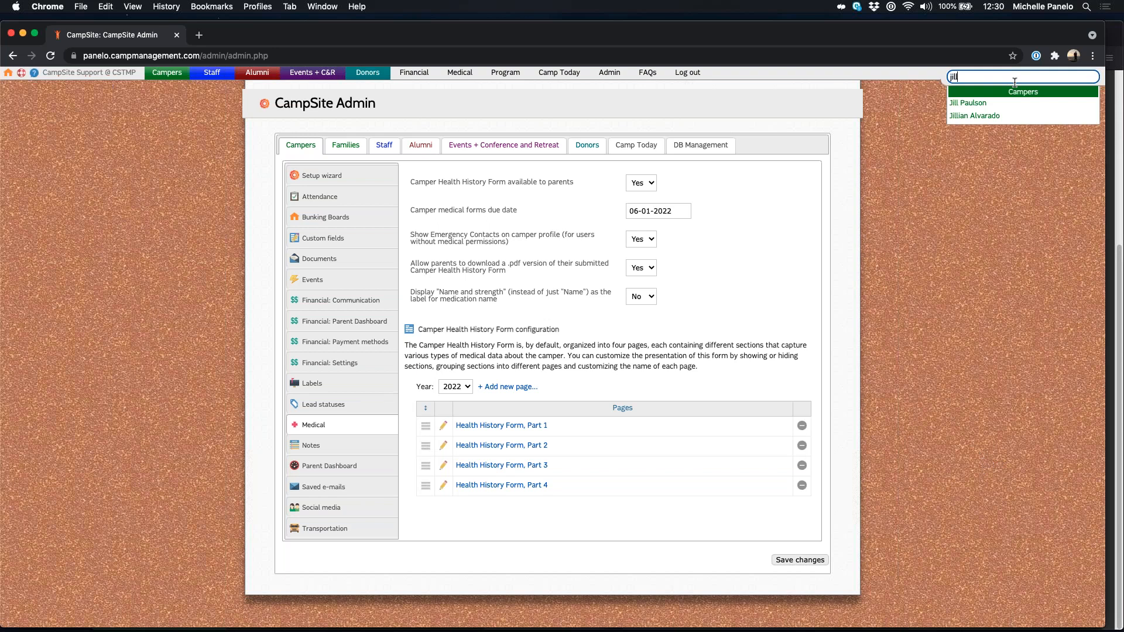
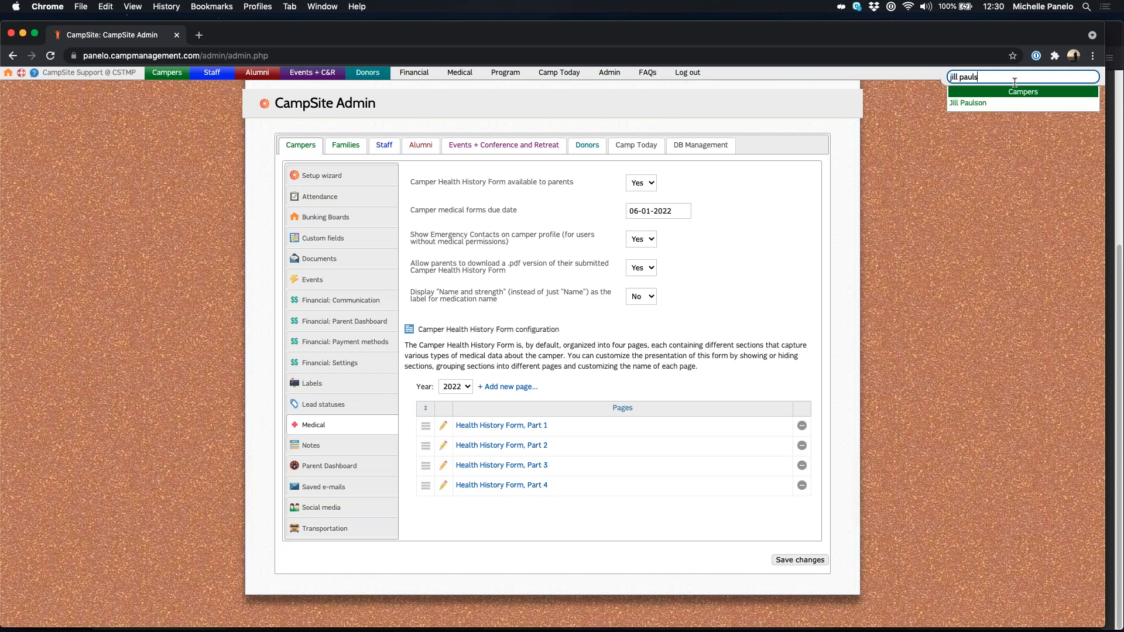
pyautogui.click(1024, 103)
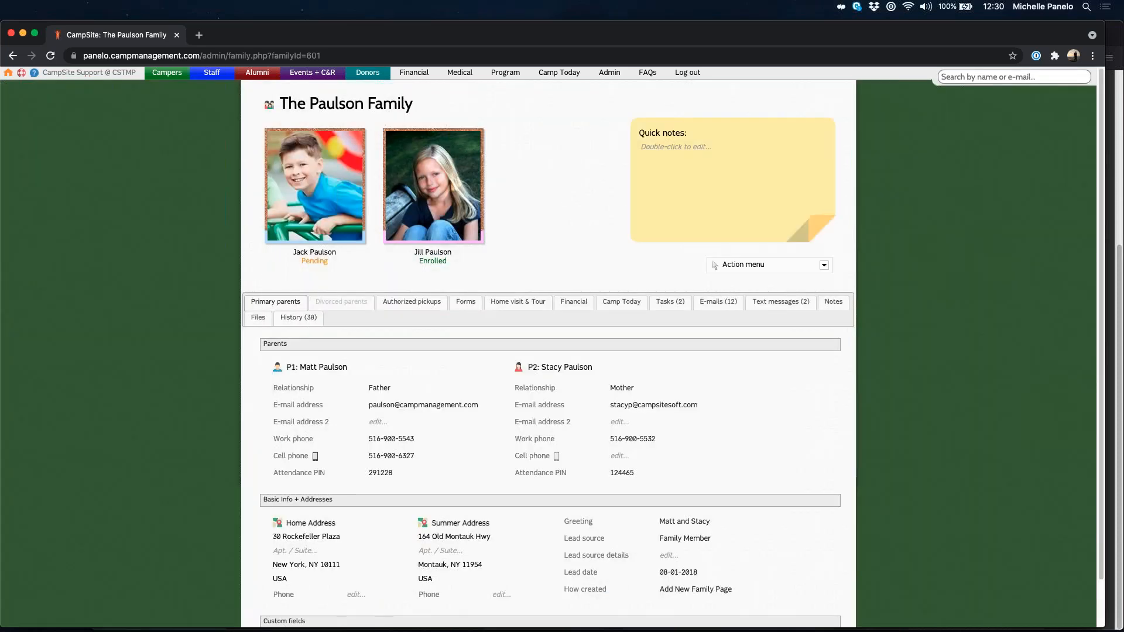
pyautogui.click(448, 206)
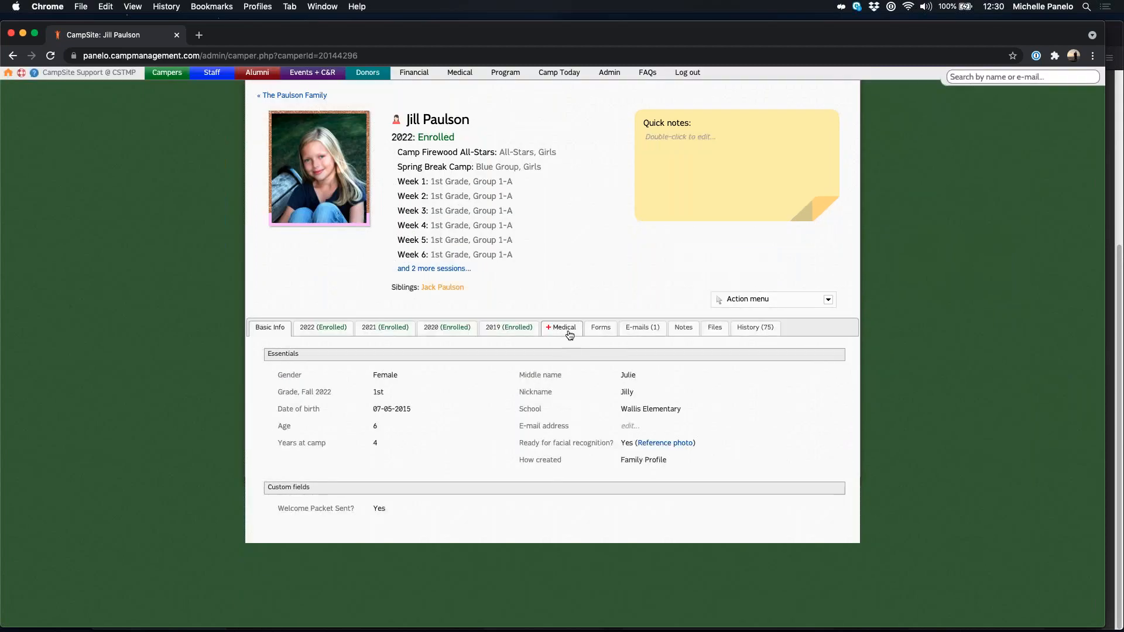
# Step: Show the camper's 2022 medical Forms list, with Health History Parts 1–4 received
pyautogui.click(561, 329)
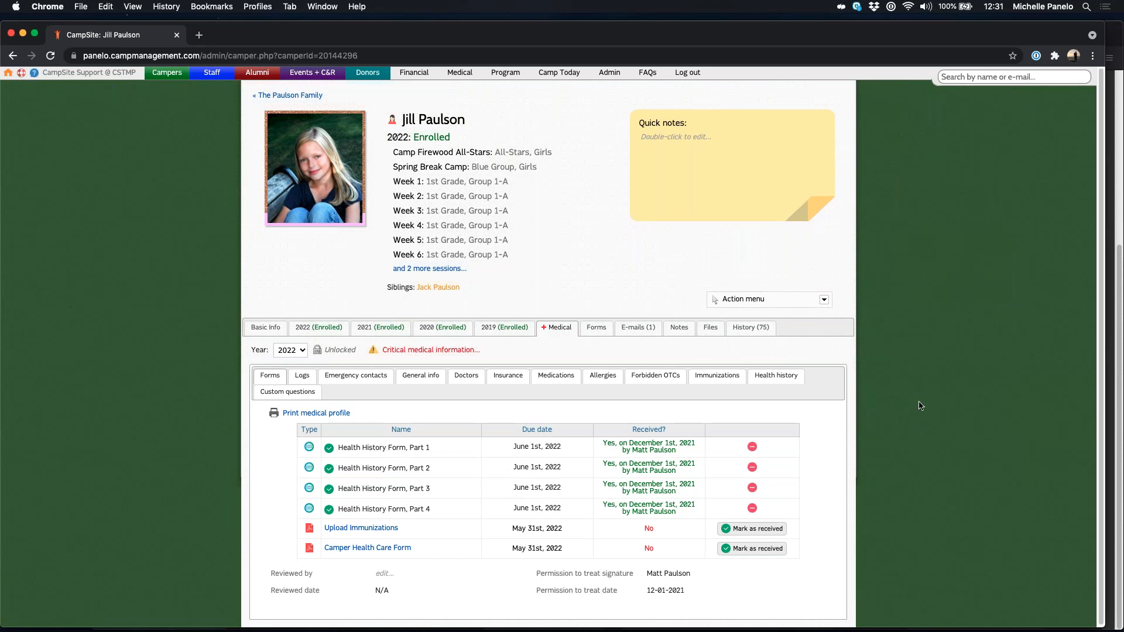
pyautogui.scroll(-1, 922, 404)
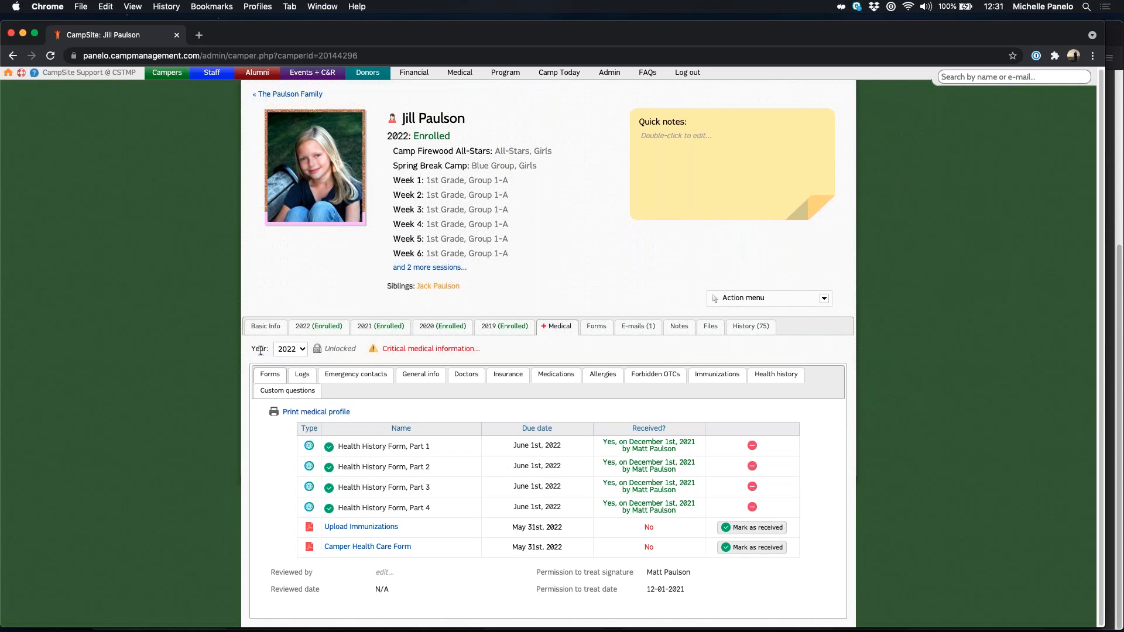
pyautogui.click(291, 351)
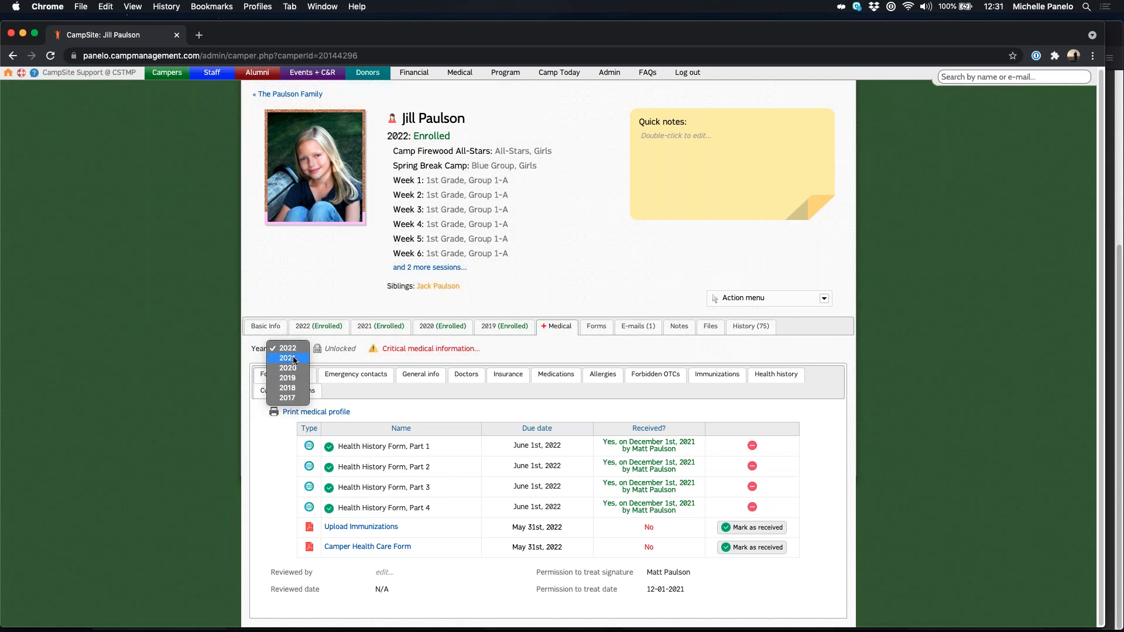
pyautogui.click(289, 351)
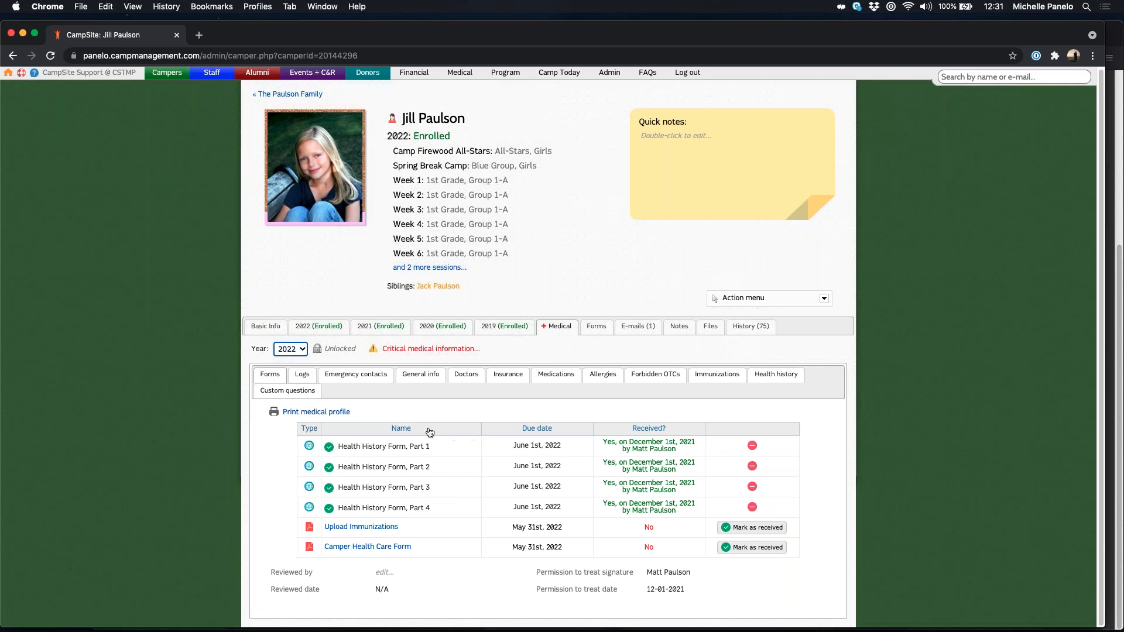
pyautogui.click(272, 375)
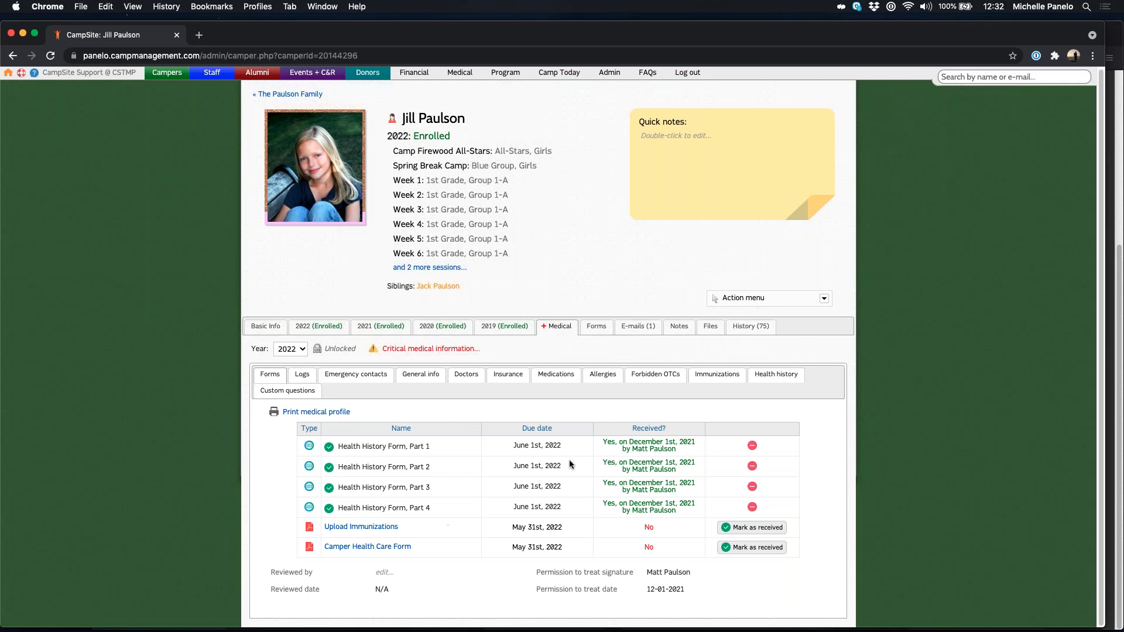
# Step: Record Nurse as the reviewer of the camper's medical forms
pyautogui.click(385, 572)
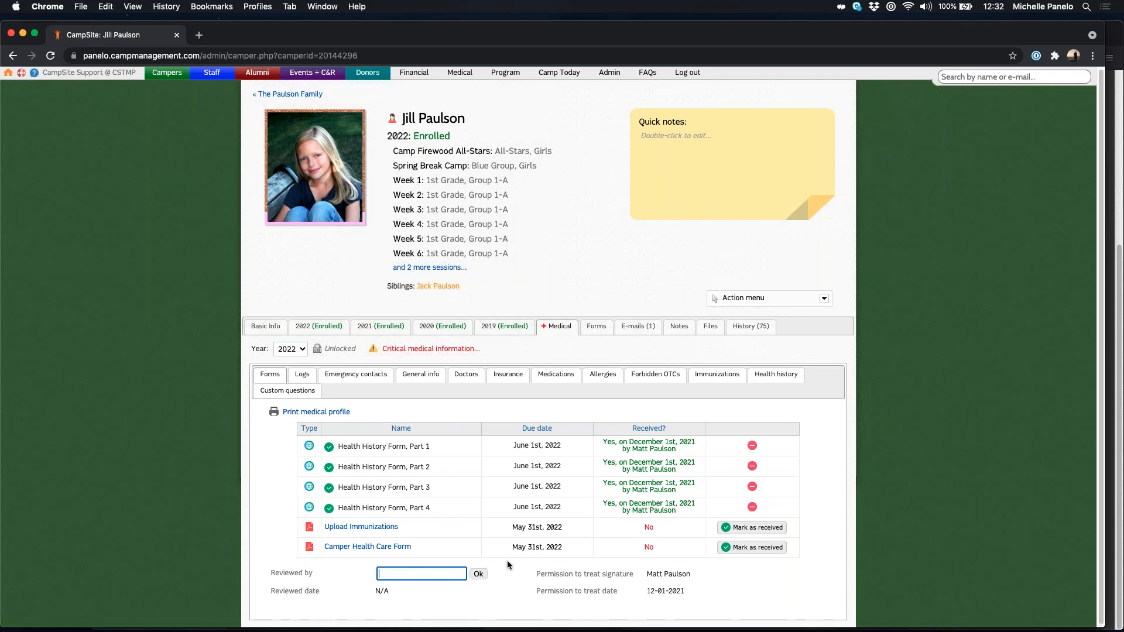
pyautogui.write('Nurse')
pyautogui.click(478, 574)
pyautogui.moveTo(384, 591); pyautogui.dragTo(394, 595)
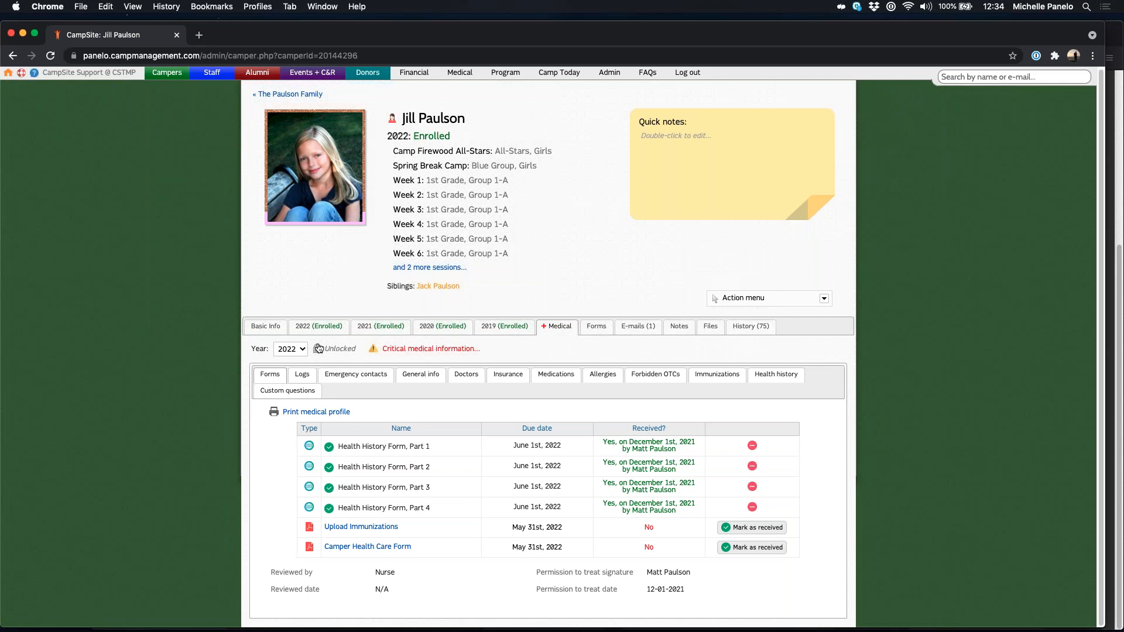
# Step: Lock the camper's medical profile, then unlock it again
pyautogui.moveTo(318, 348)
pyautogui.click(318, 350)
pyautogui.press('Return')
pyautogui.click(326, 350)
pyautogui.click(649, 119)
# Step: Check the communication logs and health center visit logs, then view the emergency contacts
pyautogui.click(303, 375)
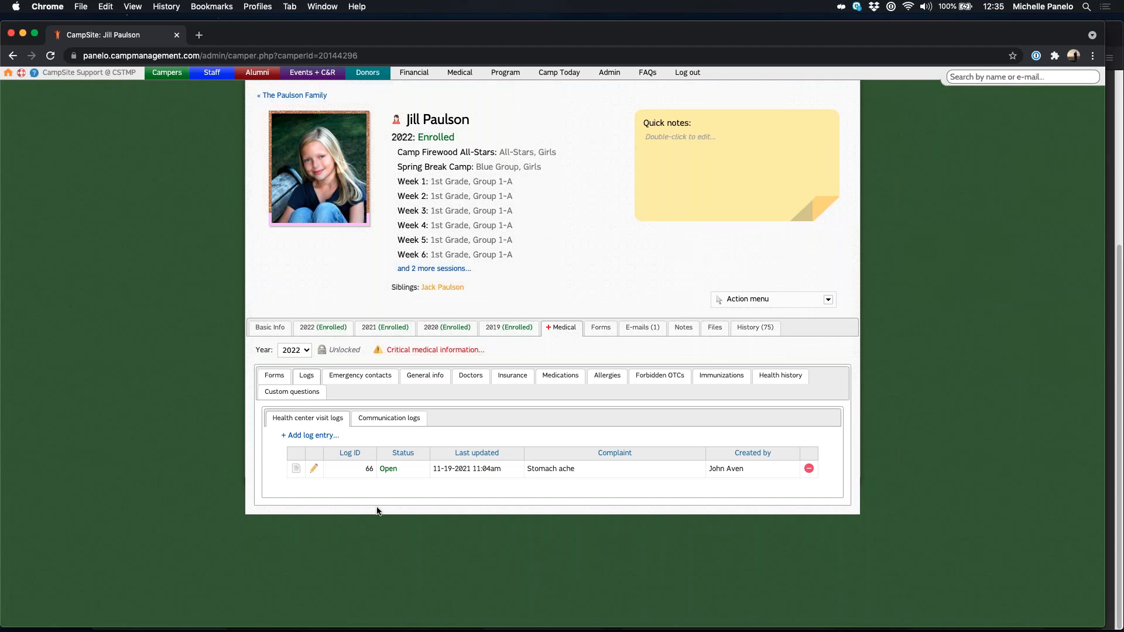
pyautogui.click(397, 425)
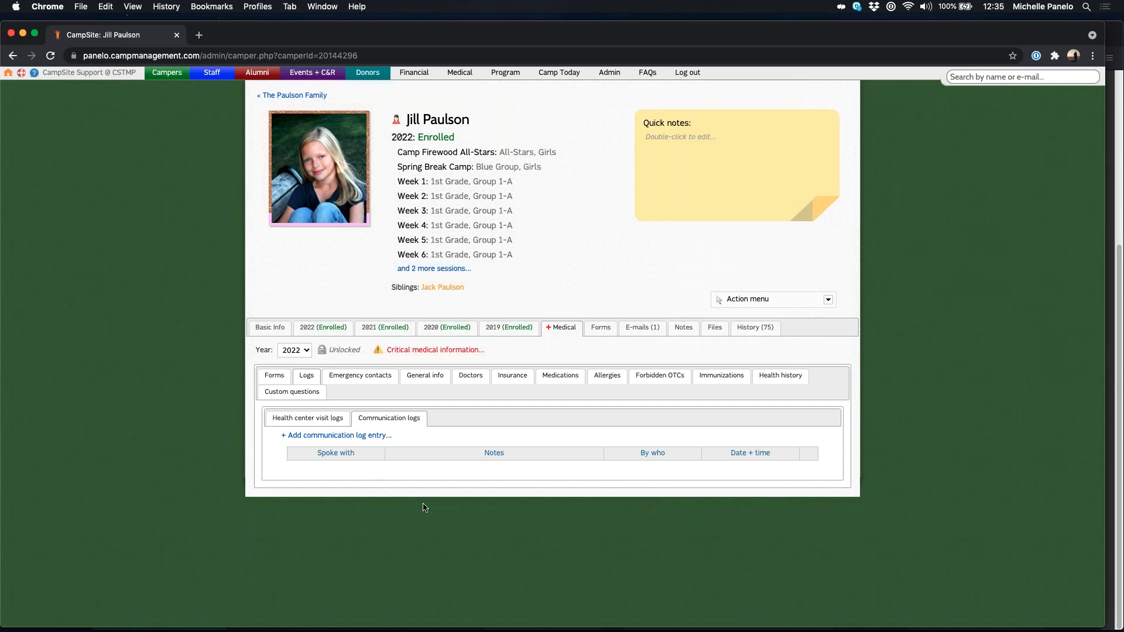
pyautogui.click(326, 425)
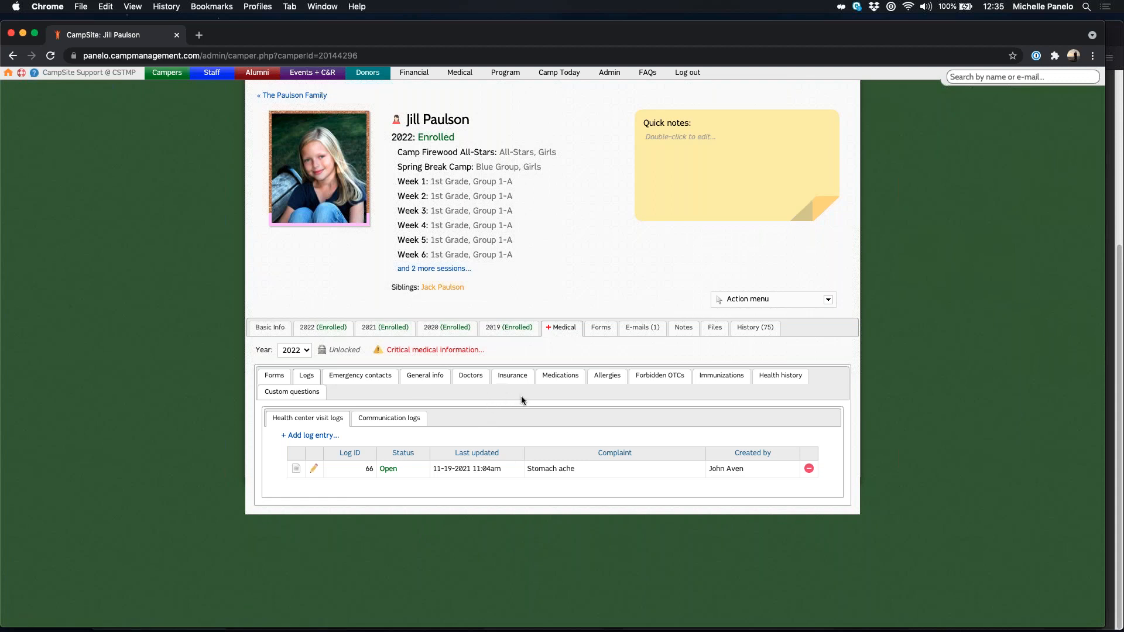
pyautogui.click(372, 381)
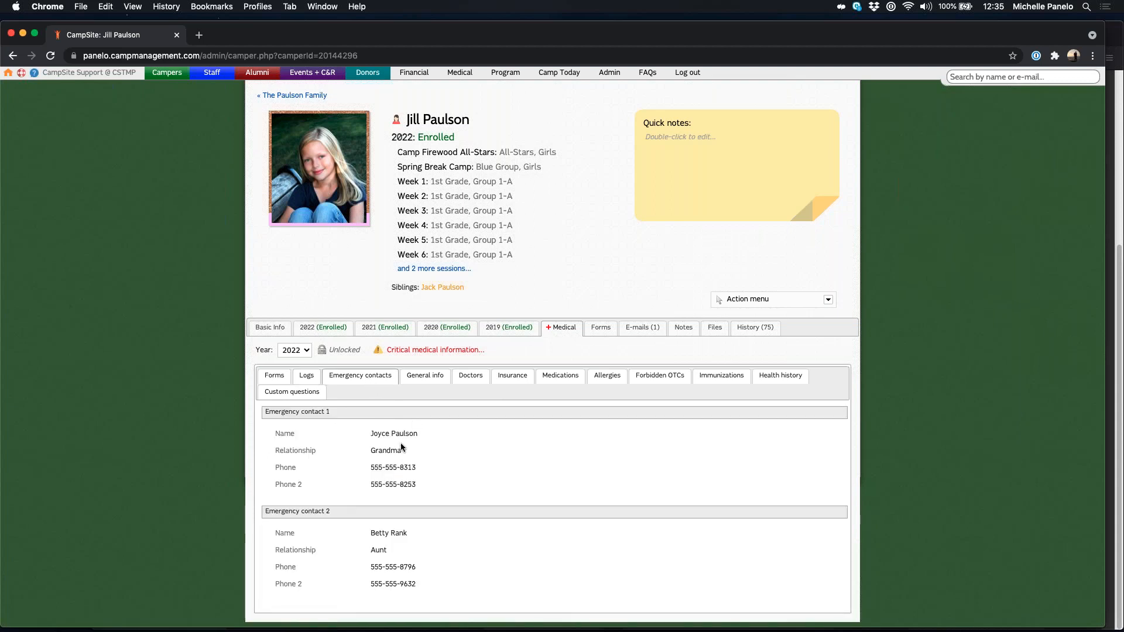
# Step: Browse general info, doctors and insurance, ending on the Claritin and Epi-Pen medication list
pyautogui.click(435, 377)
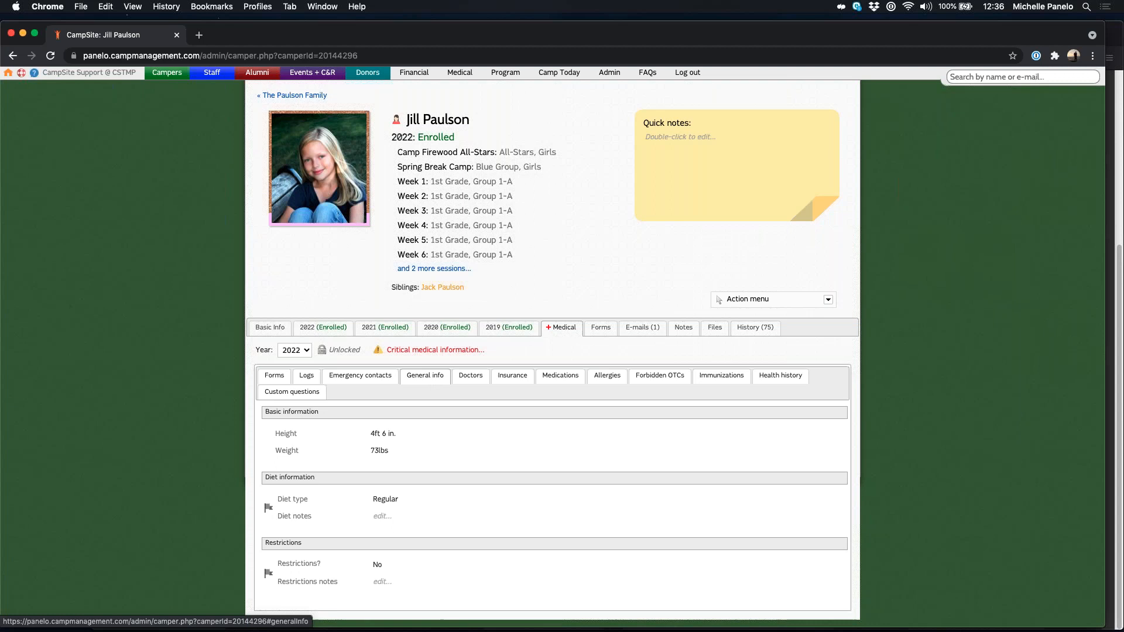
pyautogui.click(474, 379)
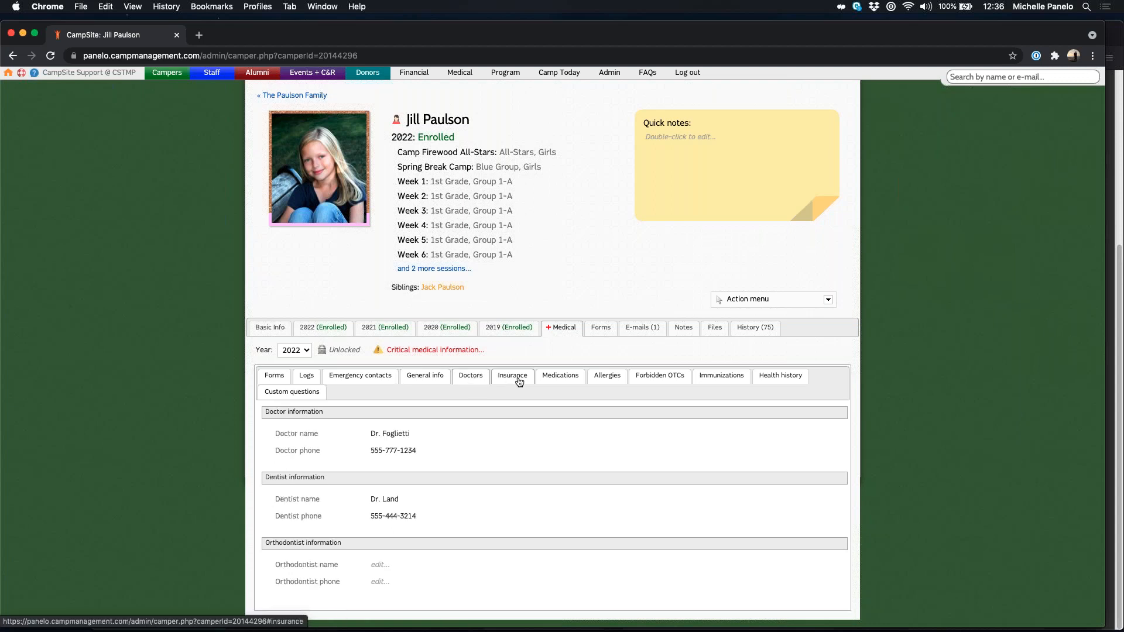
pyautogui.click(518, 382)
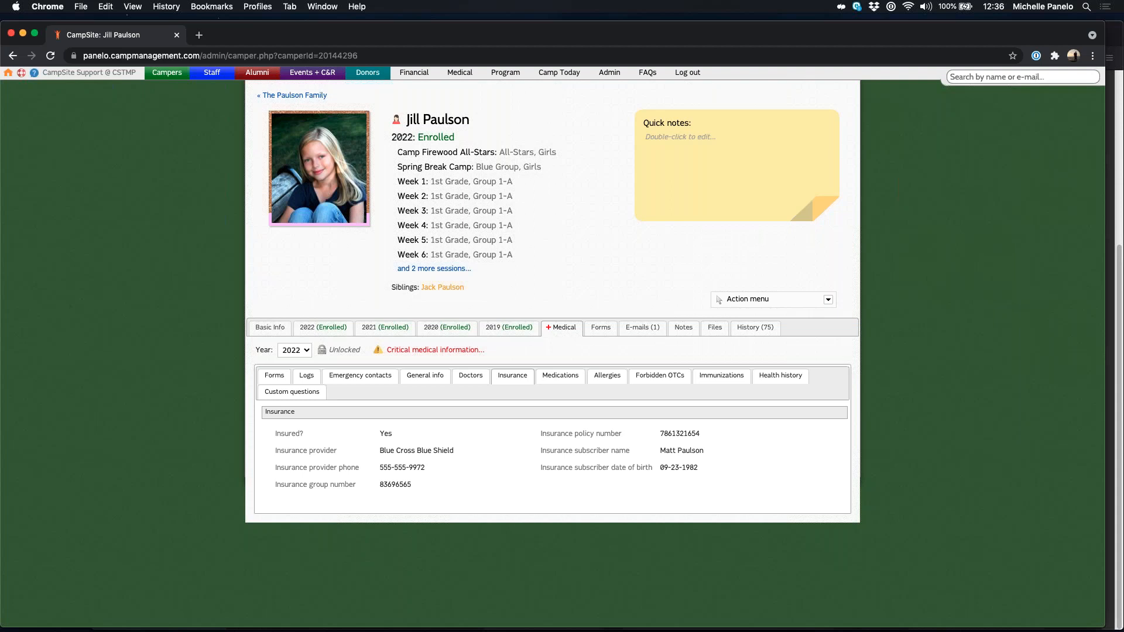
pyautogui.click(562, 377)
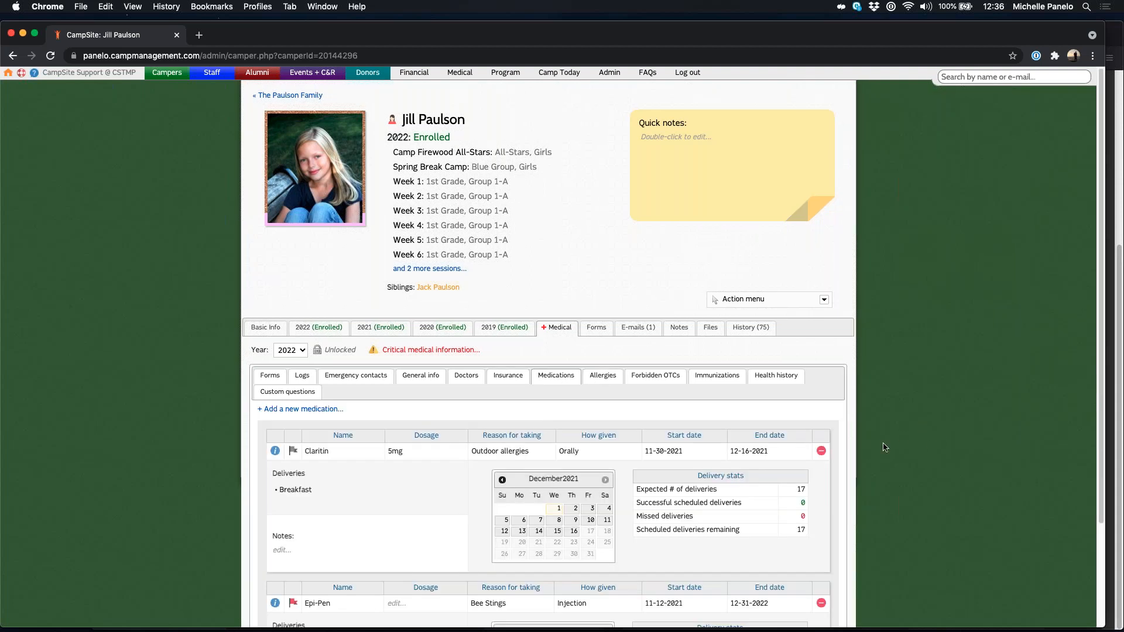
pyautogui.scroll(-4, 890, 448)
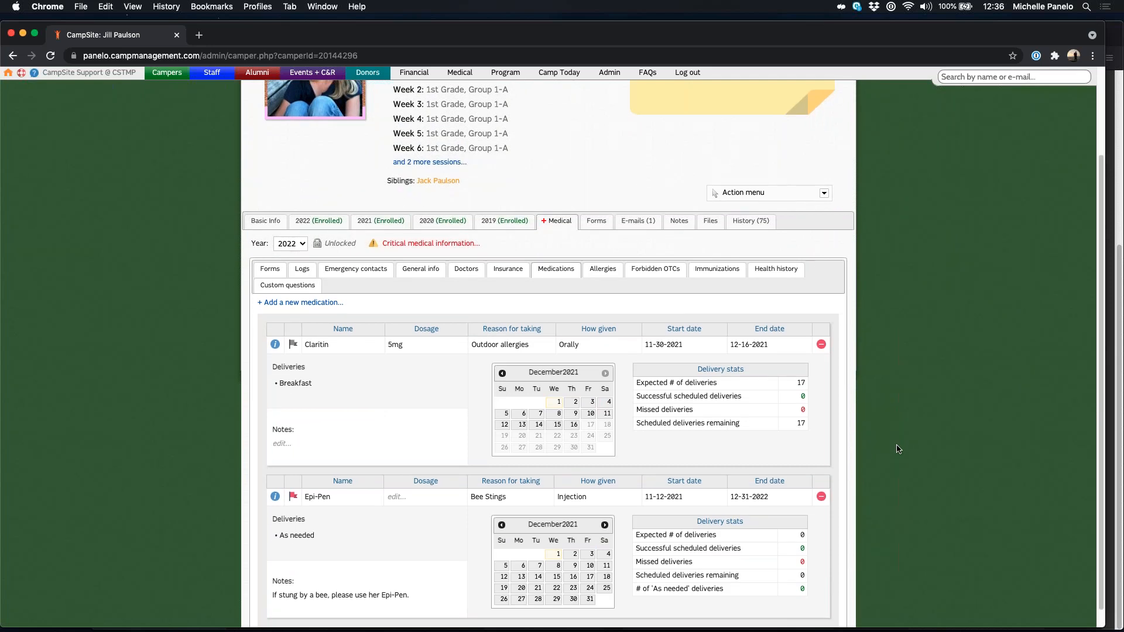
pyautogui.click(300, 306)
pyautogui.scroll(-3, 778, 238)
pyautogui.scroll(3, 789, 283)
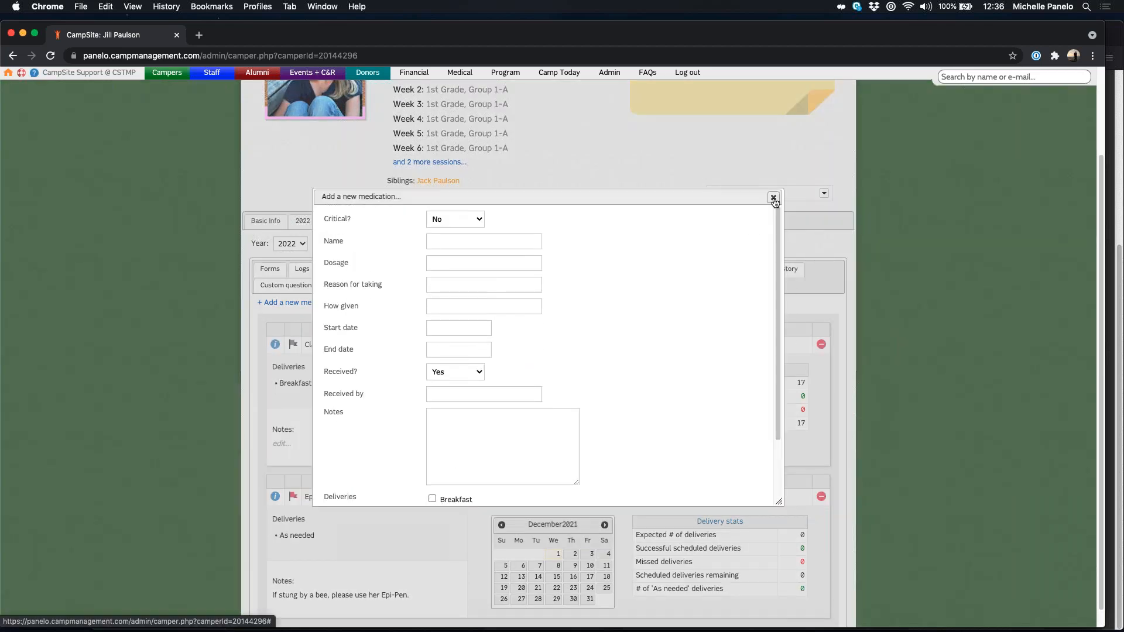
pyautogui.click(774, 199)
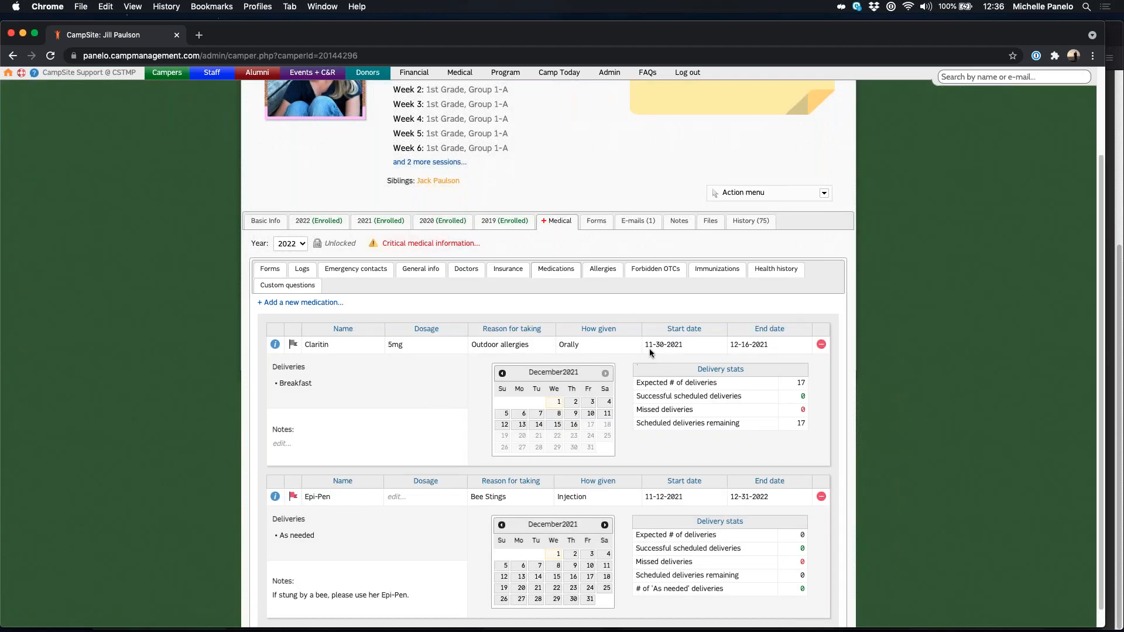
pyautogui.click(690, 345)
pyautogui.click(490, 384)
pyautogui.scroll(-1, 935, 437)
pyautogui.scroll(2, 926, 435)
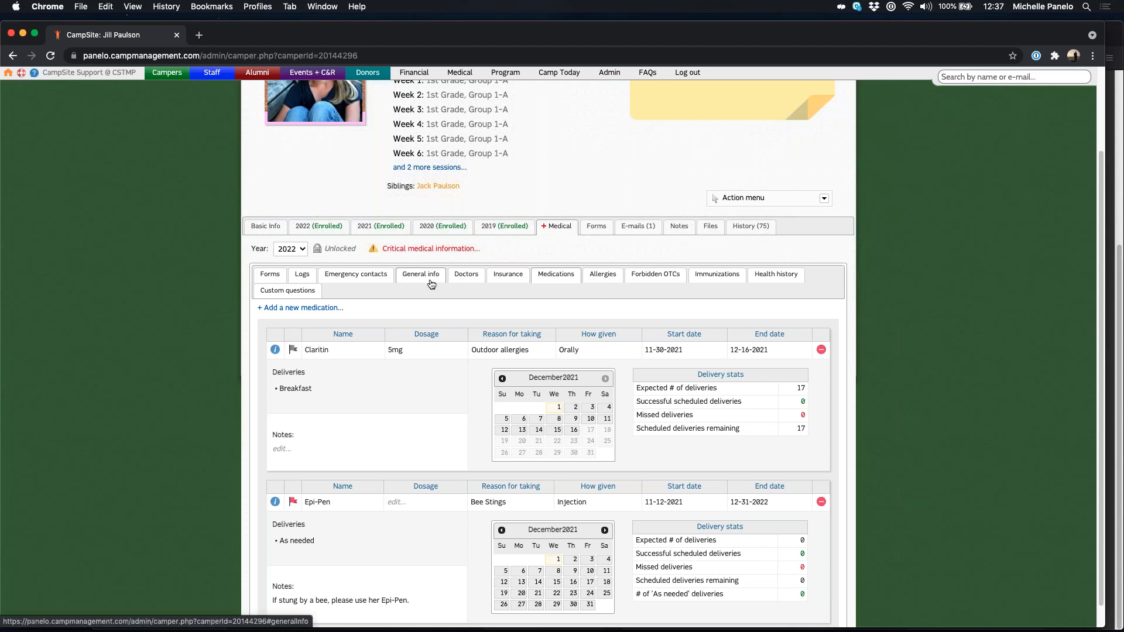
# Step: View the forbidden OTCs, general info, then the camper's medication list
pyautogui.click(653, 278)
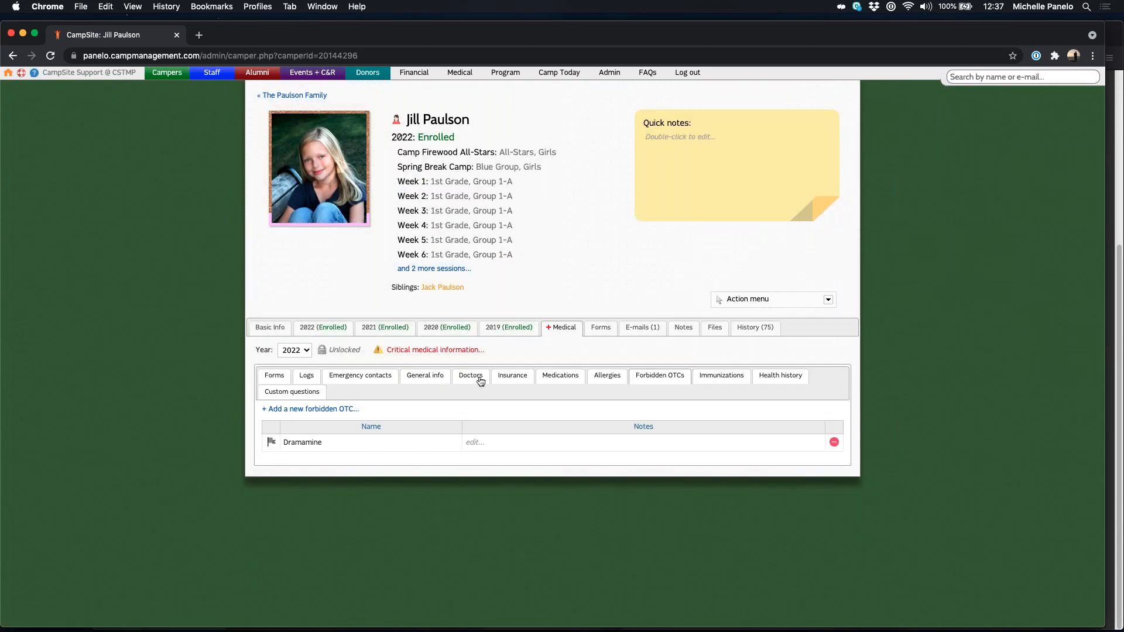
pyautogui.click(436, 381)
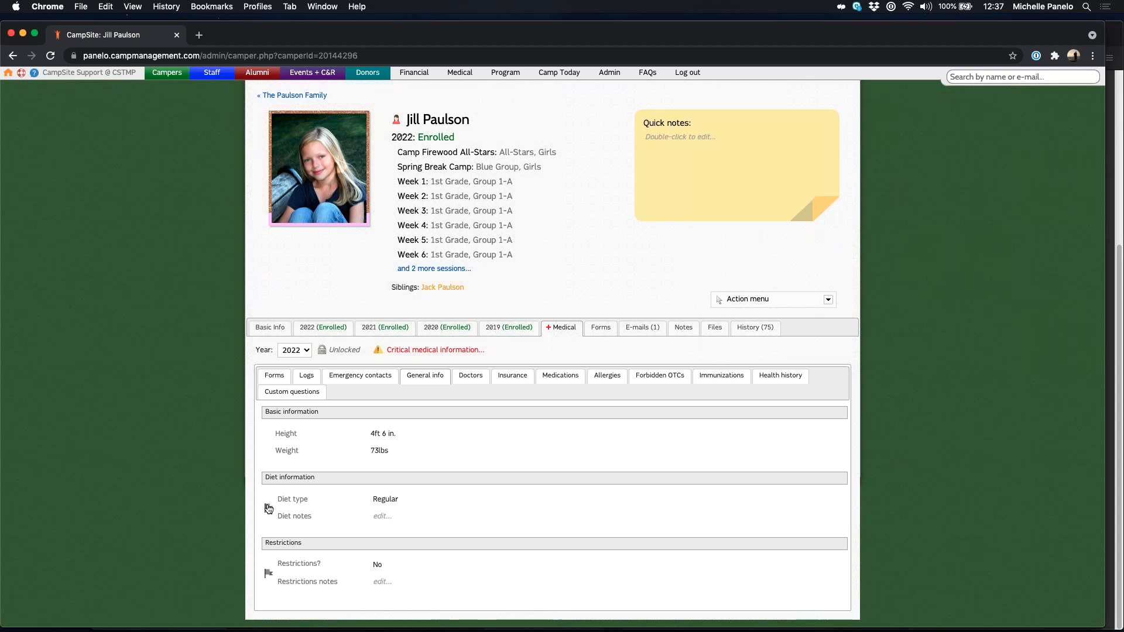
pyautogui.click(560, 378)
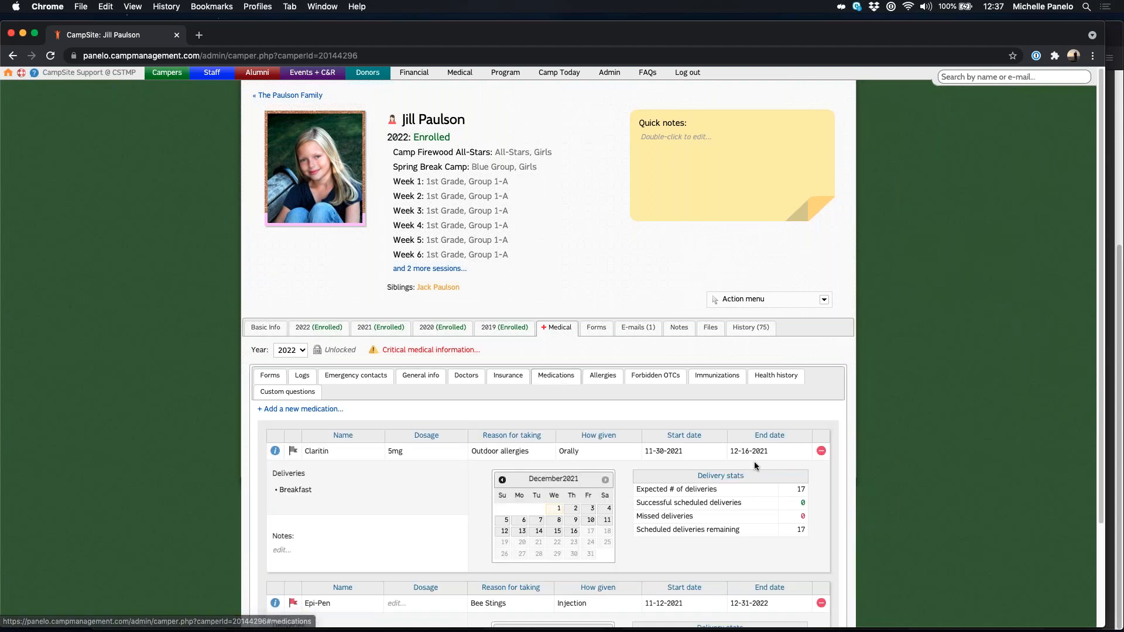
pyautogui.scroll(-3, 754, 461)
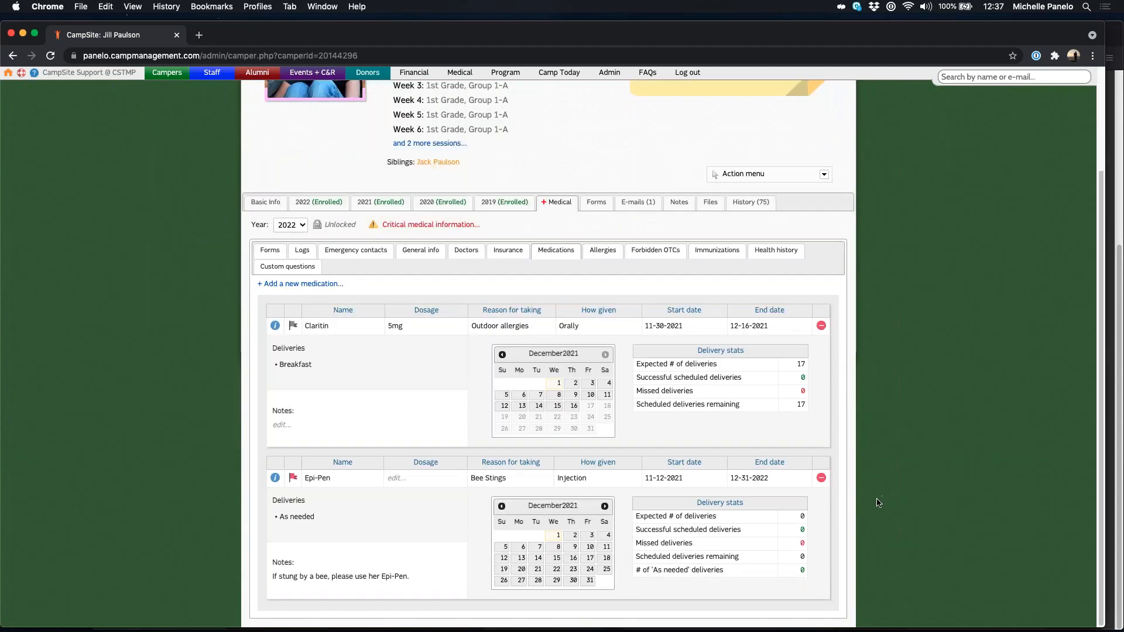
# Step: Toggle Claritin's critical flag on and off twice, then return to Forbidden OTCs showing Dramamine
pyautogui.click(293, 325)
pyautogui.click(287, 327)
pyautogui.click(293, 327)
pyautogui.click(294, 327)
pyautogui.click(426, 252)
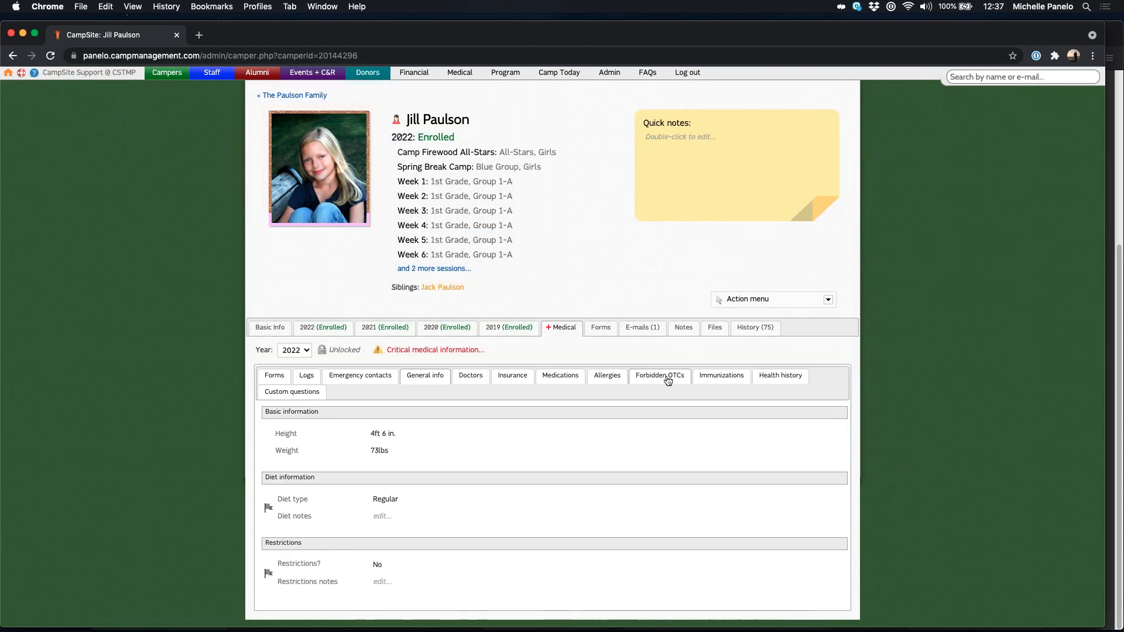
pyautogui.click(660, 375)
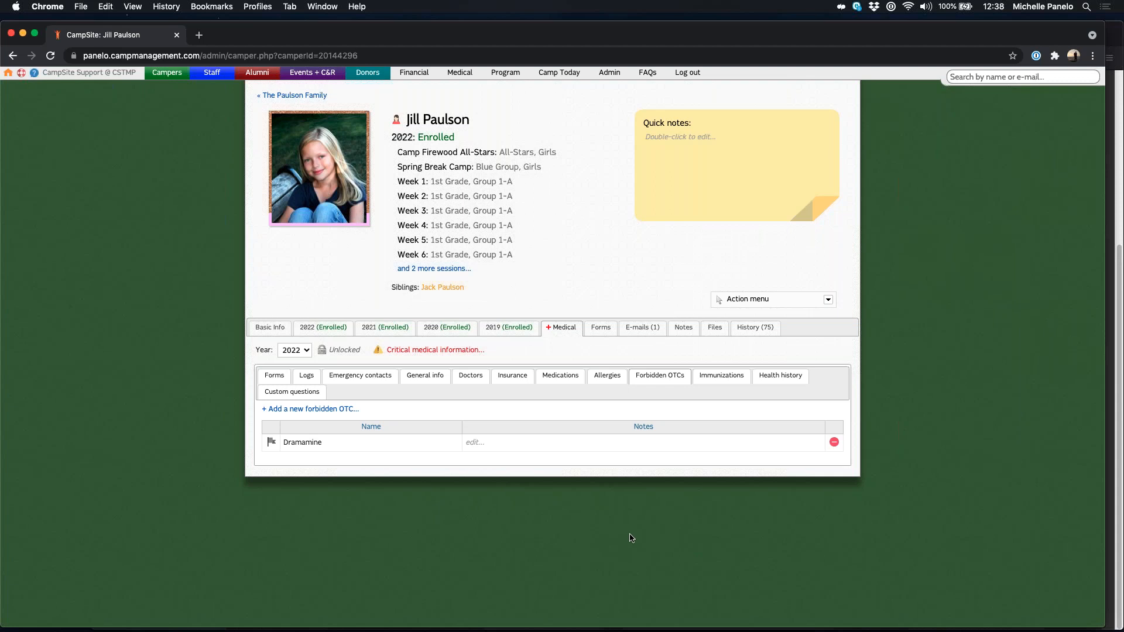
pyautogui.click(431, 352)
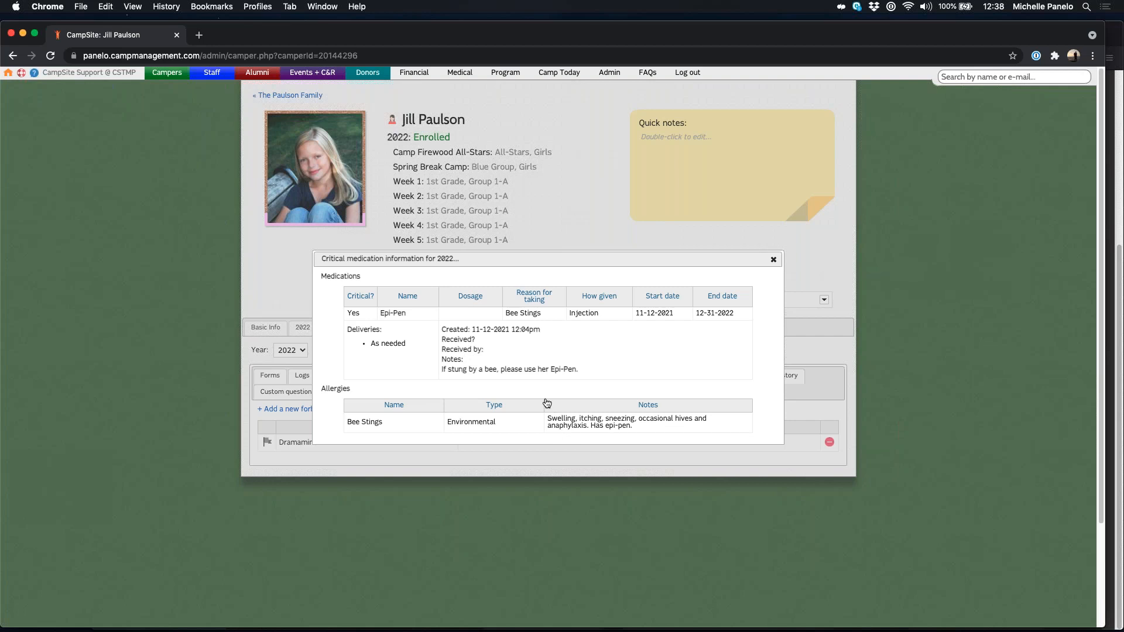
pyautogui.click(773, 261)
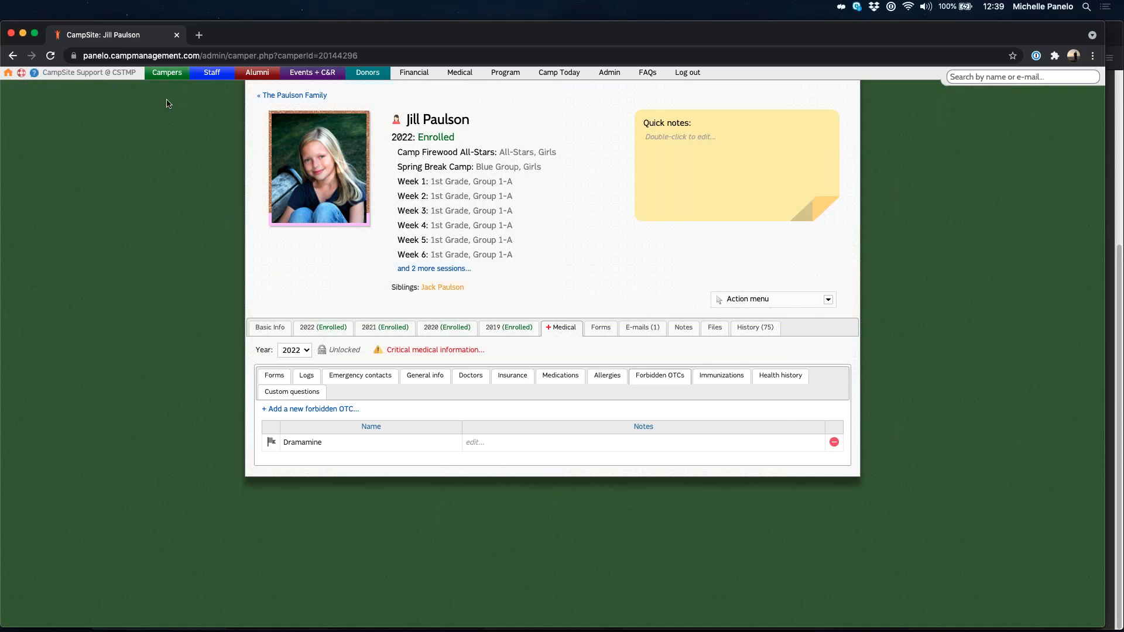
pyautogui.moveTo(166, 72)
pyautogui.click(967, 535)
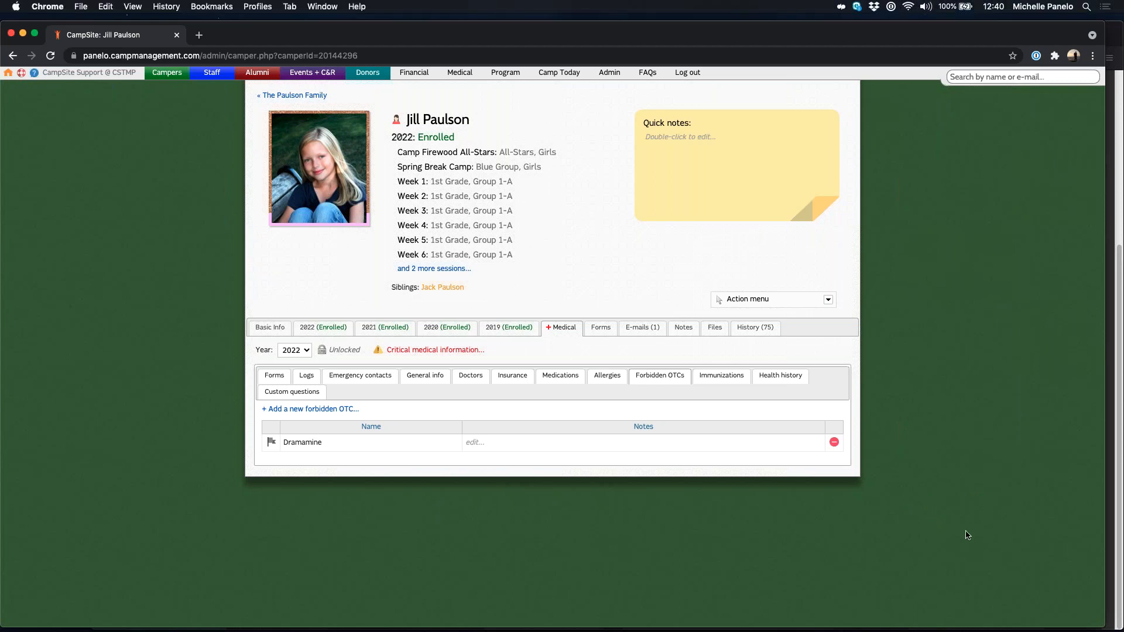
pyautogui.click(609, 72)
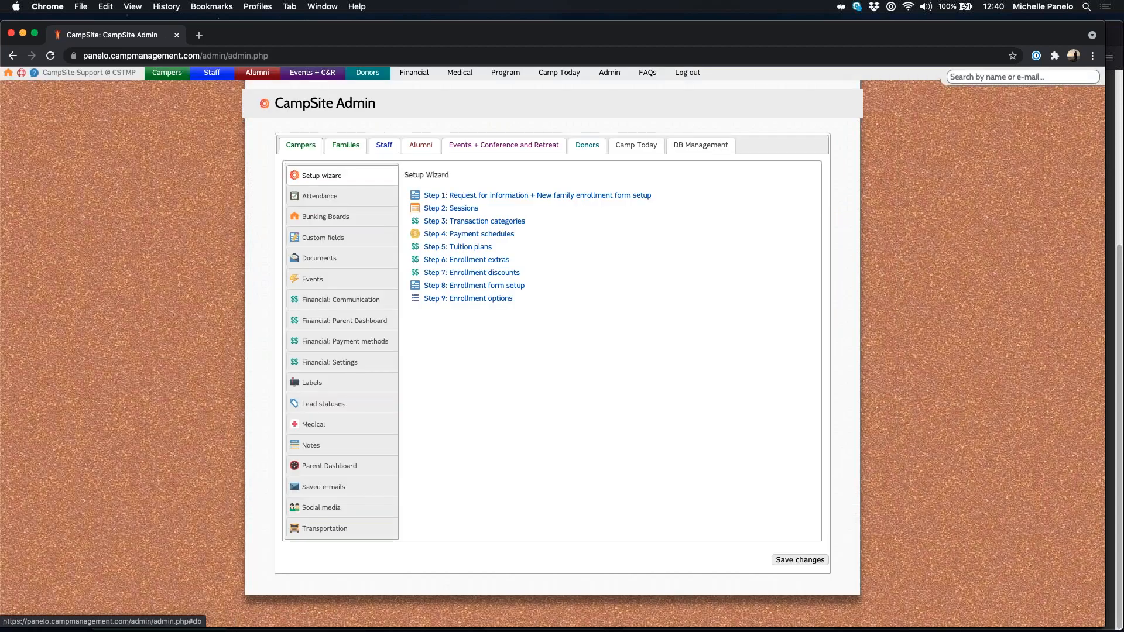
# Step: Show the Users panel under DB Management in Admin
pyautogui.click(701, 145)
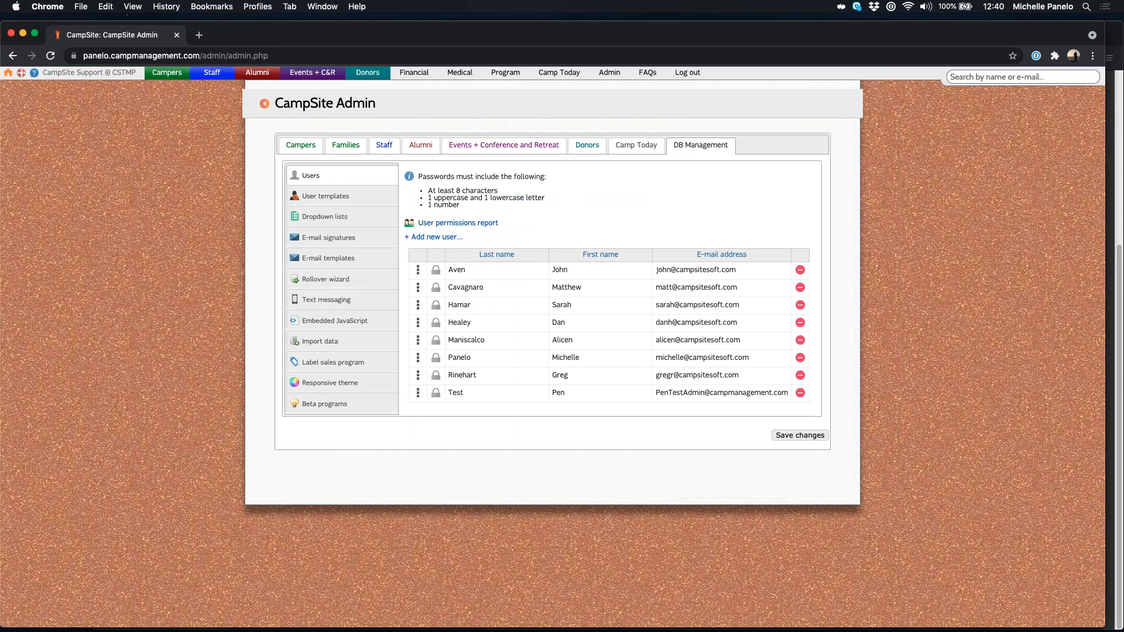
# Step: Enable the first user's Campers e-mail notification for Camper form submissions
pyautogui.click(419, 273)
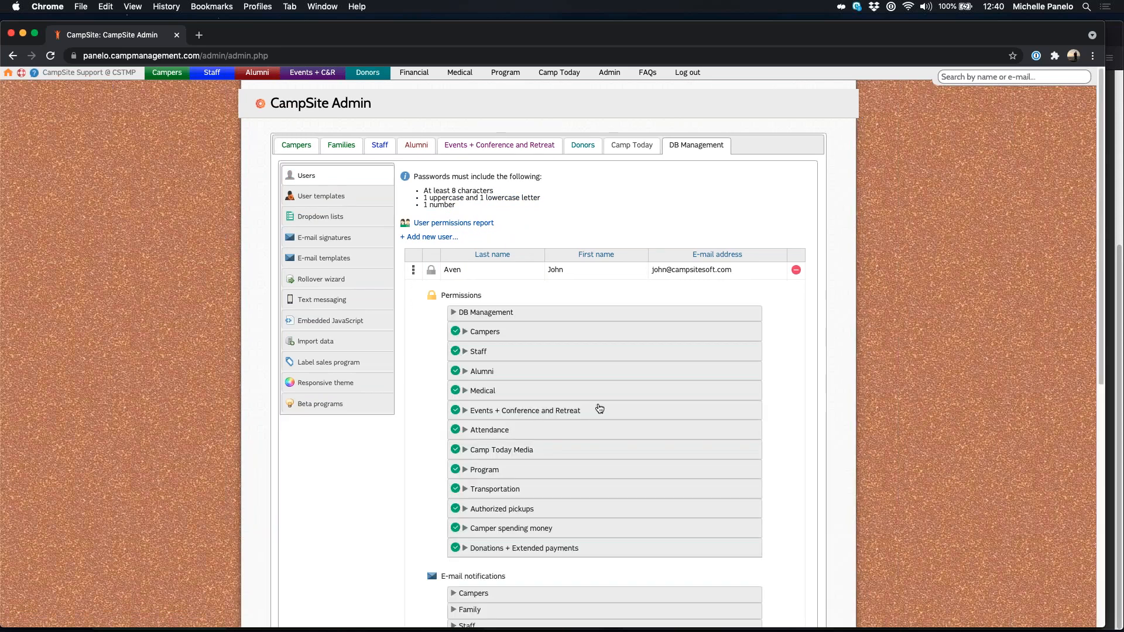
pyautogui.scroll(-3, 599, 399)
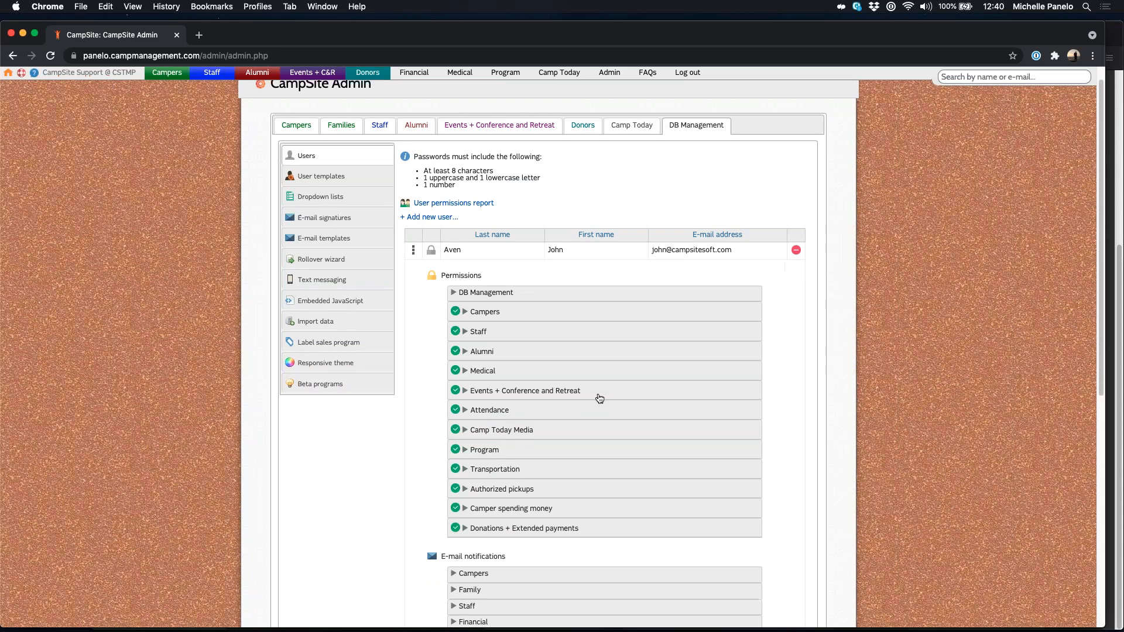
pyautogui.scroll(-2, 600, 398)
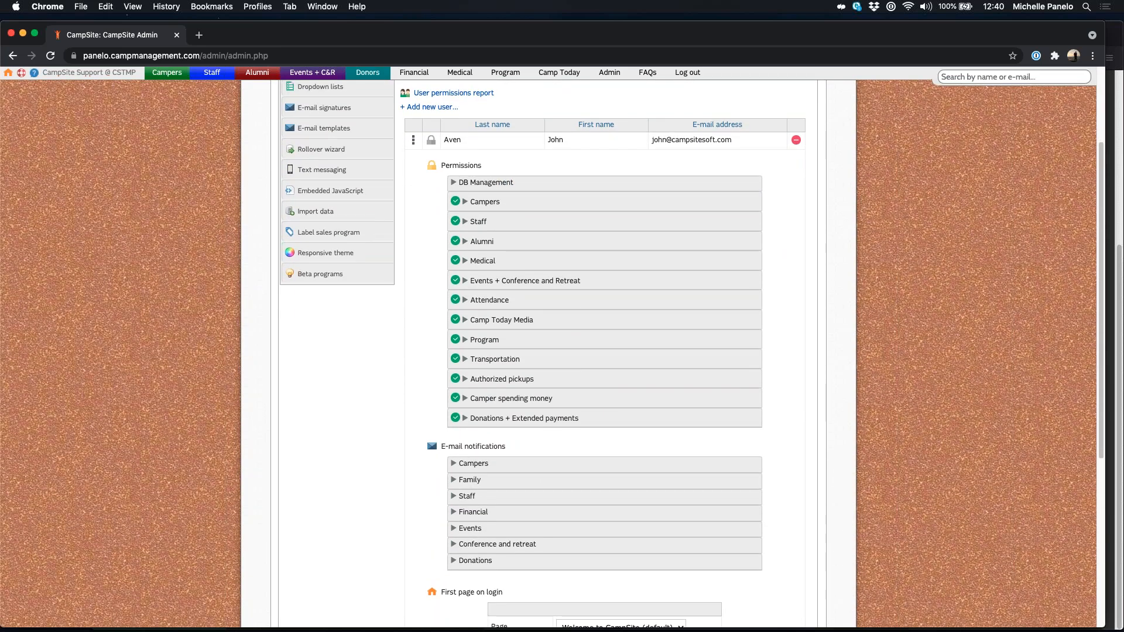
pyautogui.scroll(-1, 474, 463)
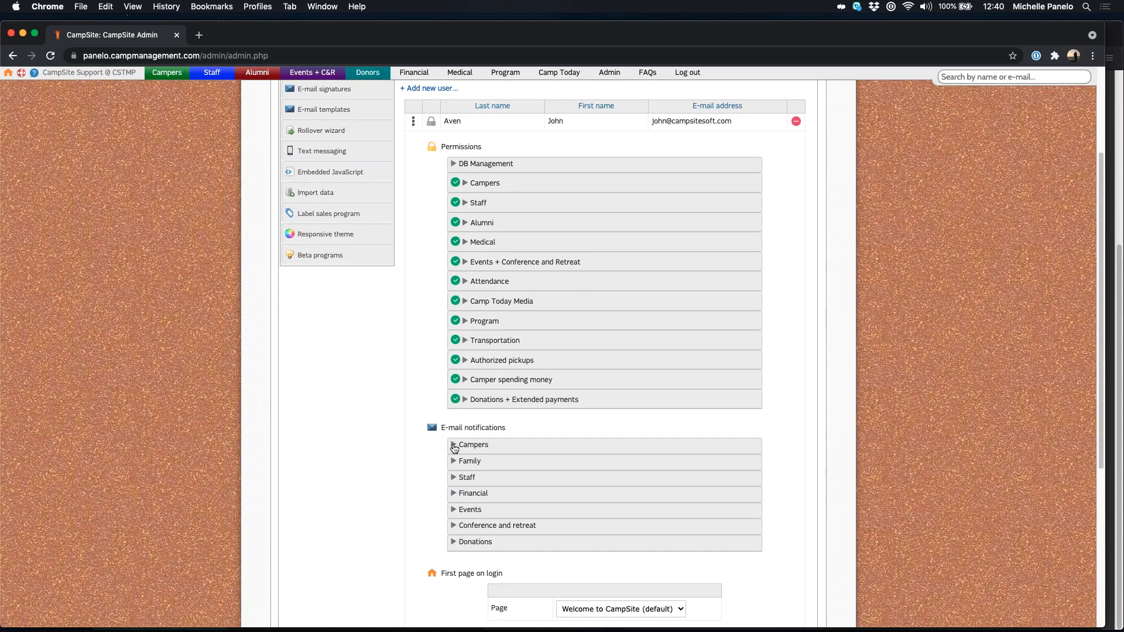
pyautogui.click(473, 444)
pyautogui.scroll(-1, 473, 445)
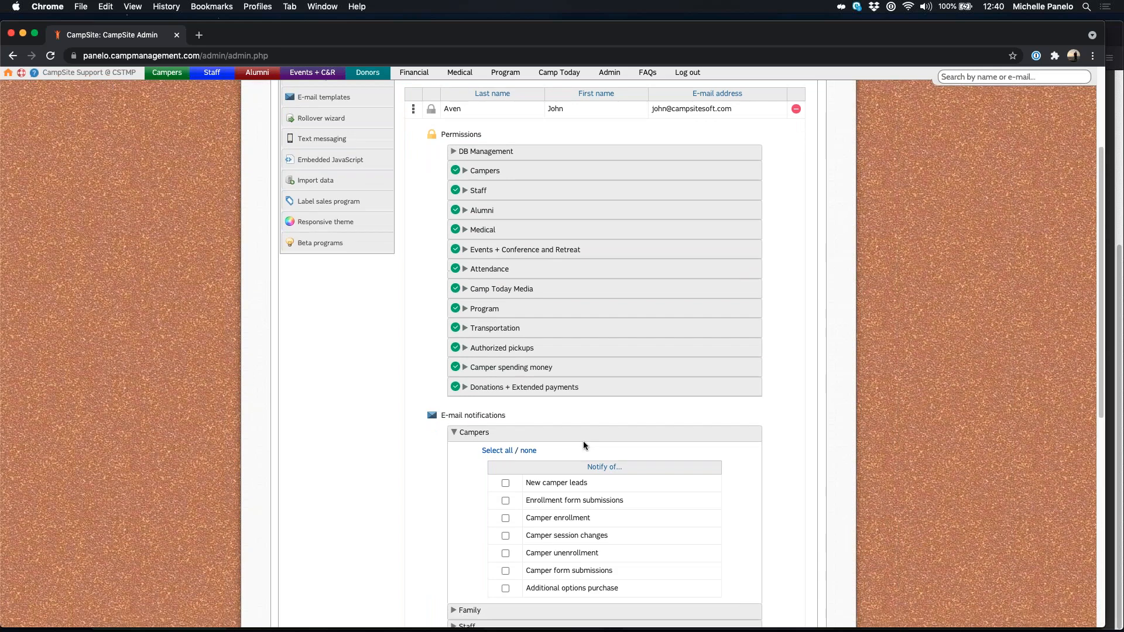
pyautogui.moveTo(613, 563); pyautogui.dragTo(525, 563)
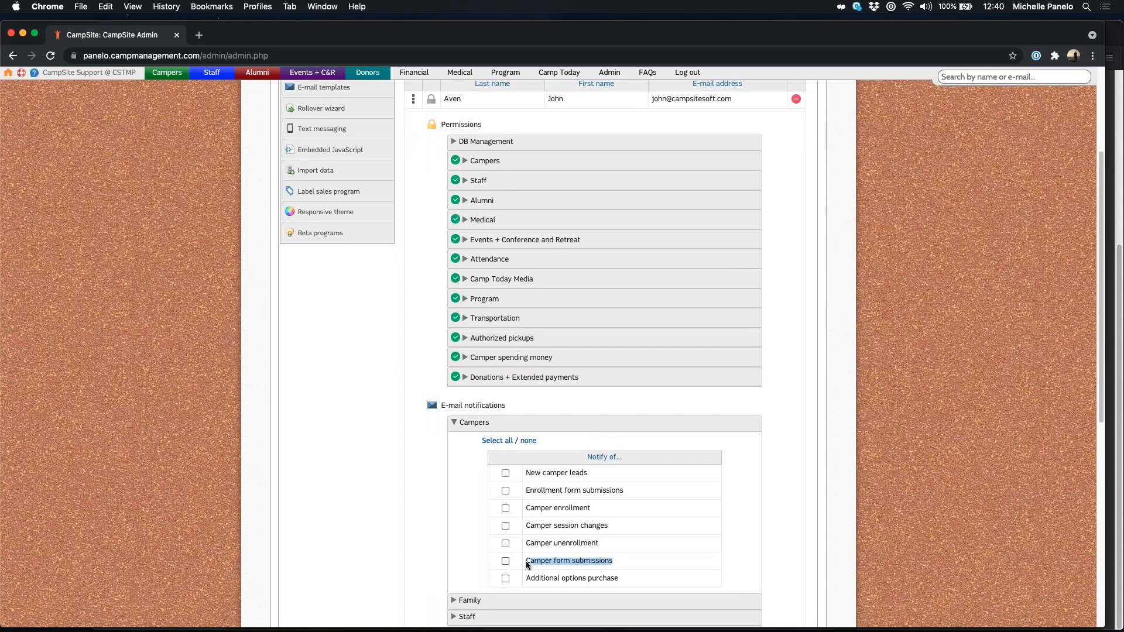
pyautogui.click(506, 562)
# Step: Return to the CampSite home page
pyautogui.scroll(-5, 700, 526)
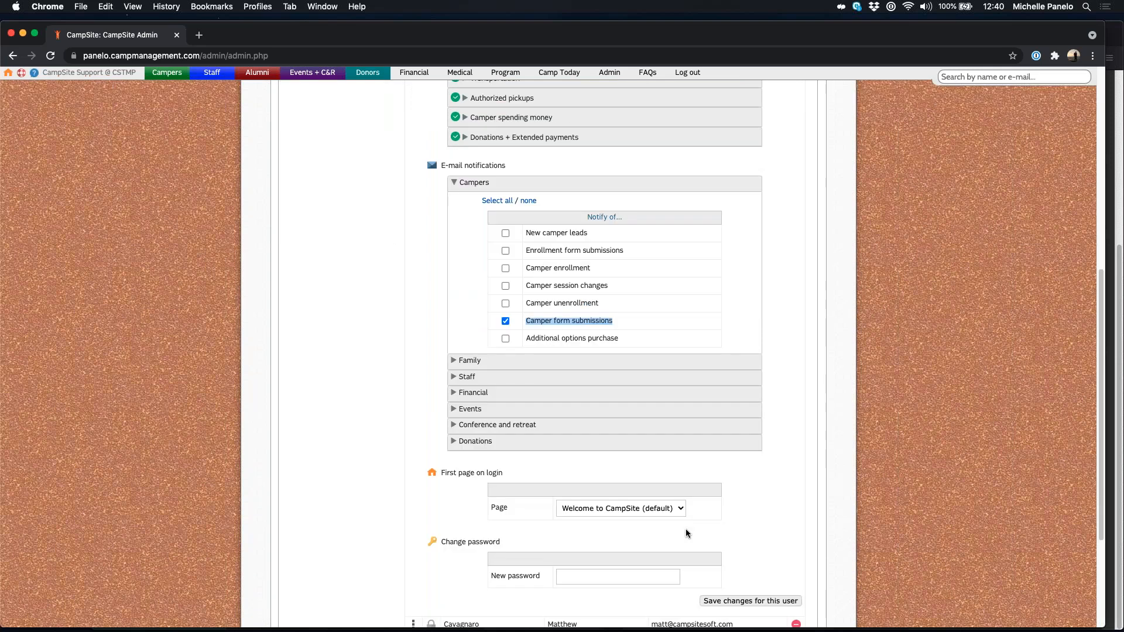
pyautogui.scroll(1, 694, 528)
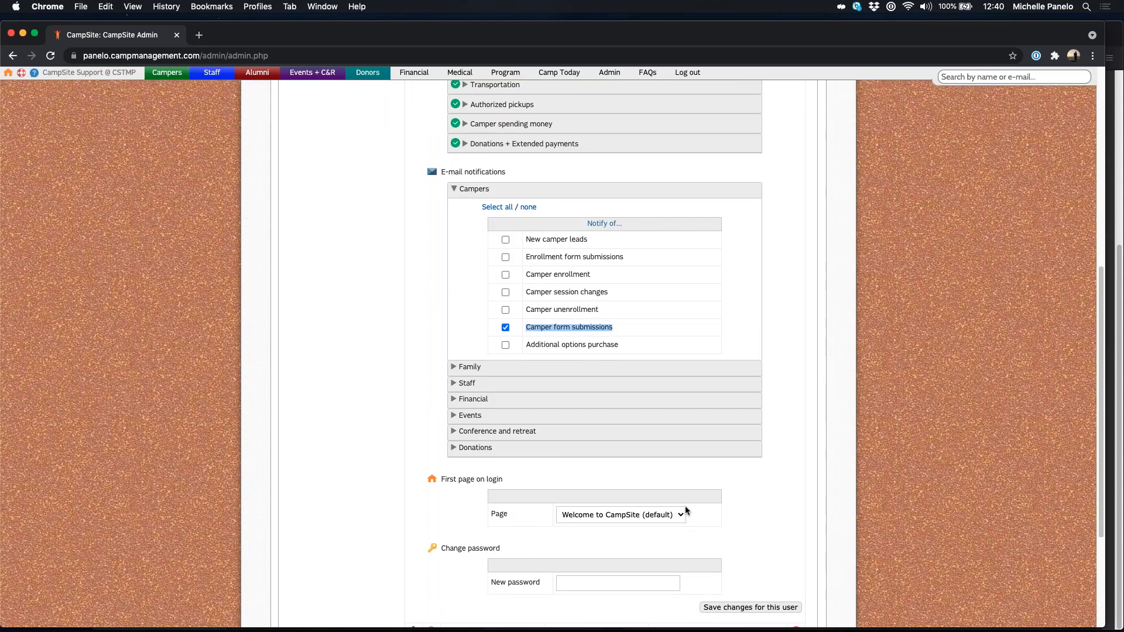
pyautogui.scroll(1, 685, 509)
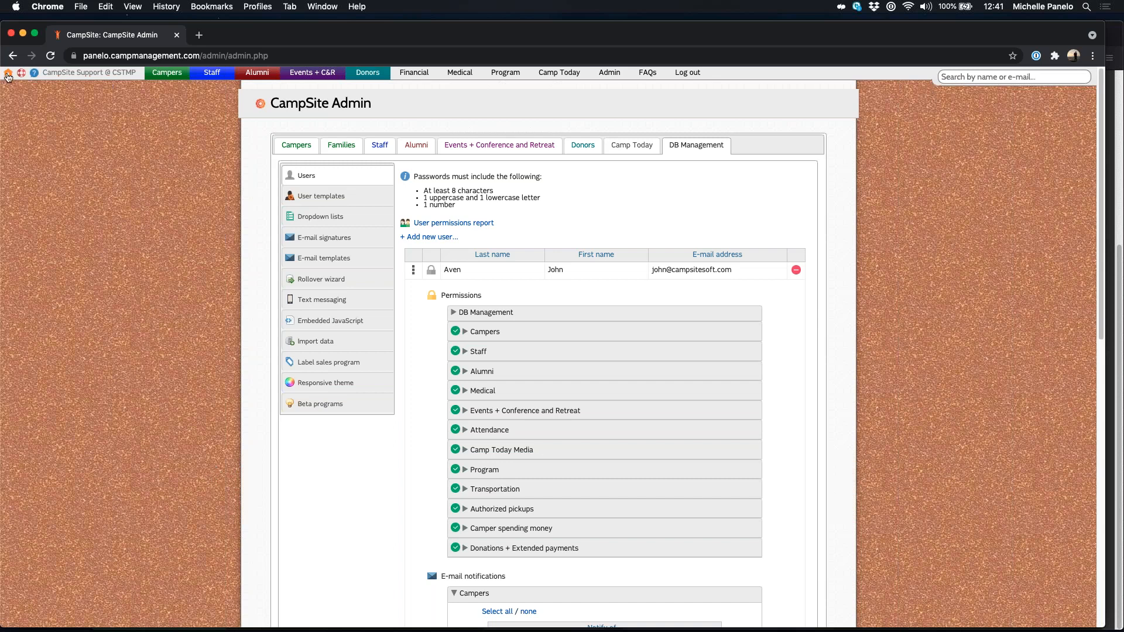
pyautogui.click(8, 72)
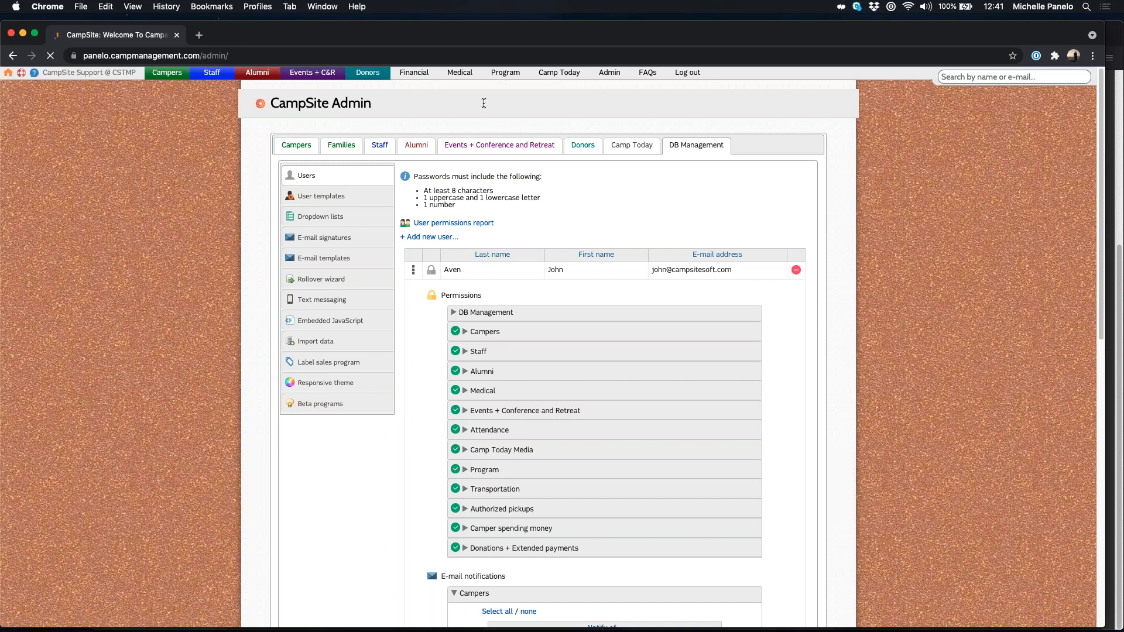
# Step: Open the Medical Dashboard and highlight its Medical management heading
pyautogui.click(461, 73)
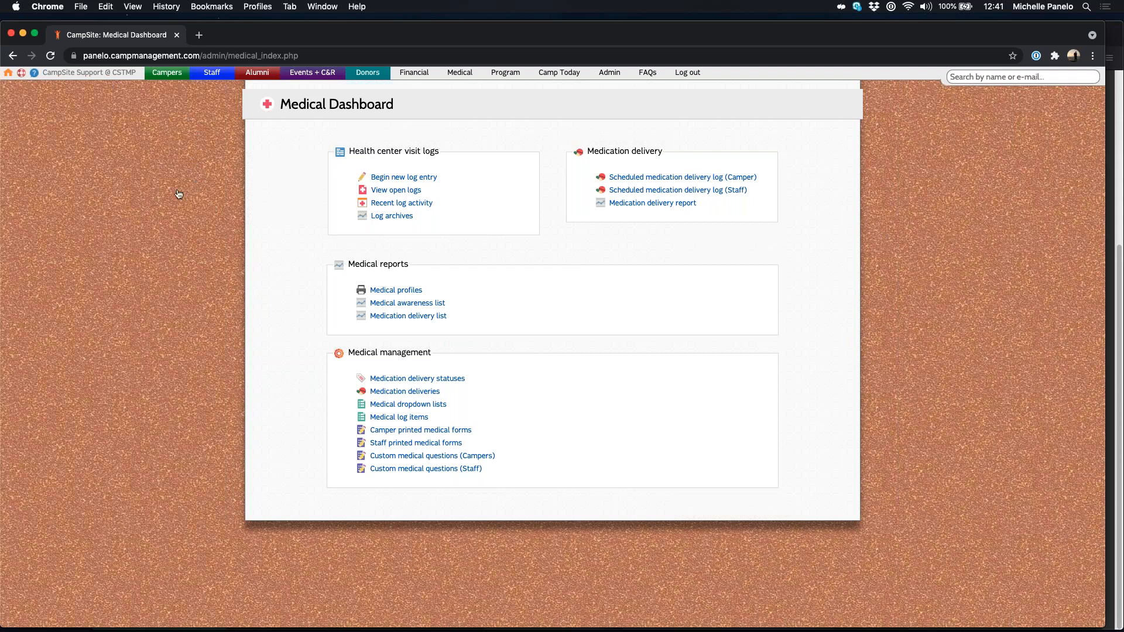
pyautogui.moveTo(167, 73)
pyautogui.moveTo(444, 359); pyautogui.dragTo(345, 359)
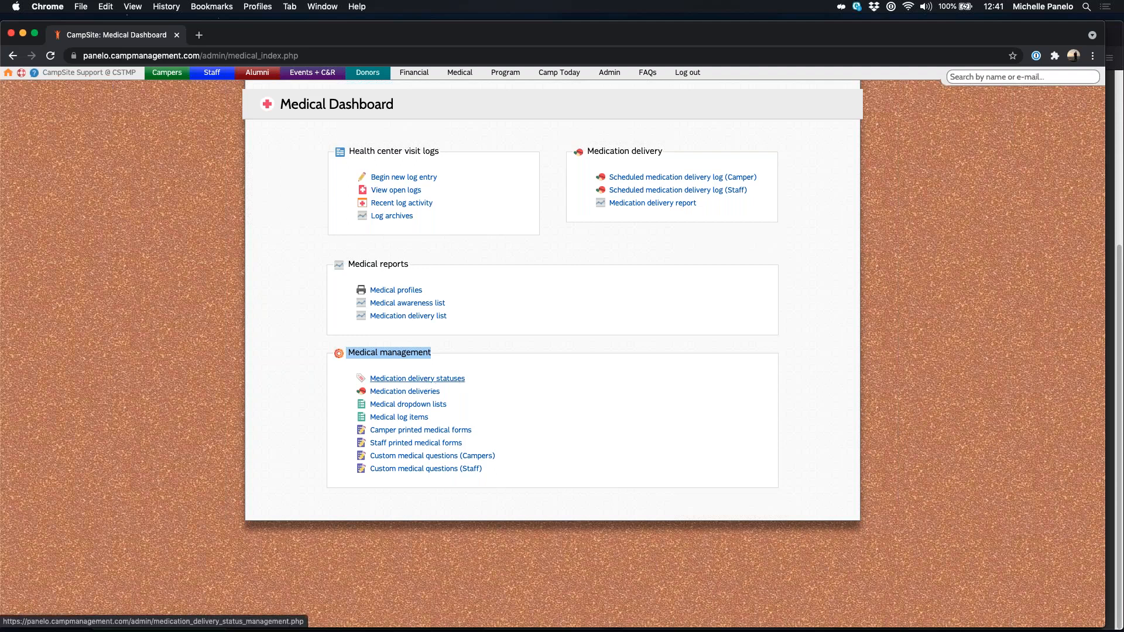
pyautogui.click(418, 378)
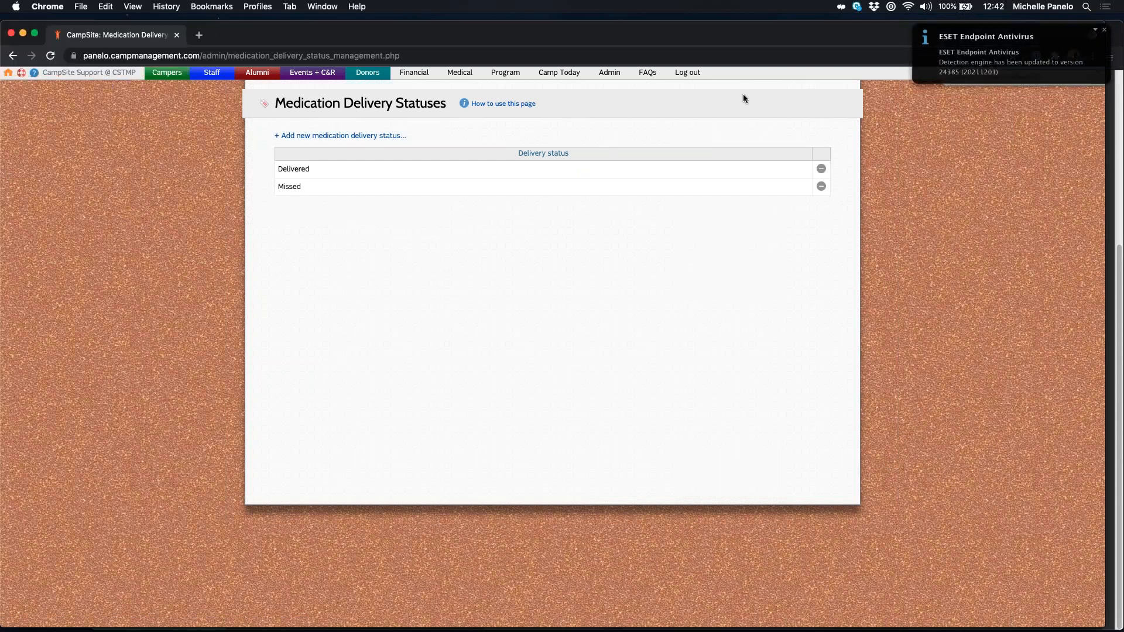
pyautogui.click(1105, 30)
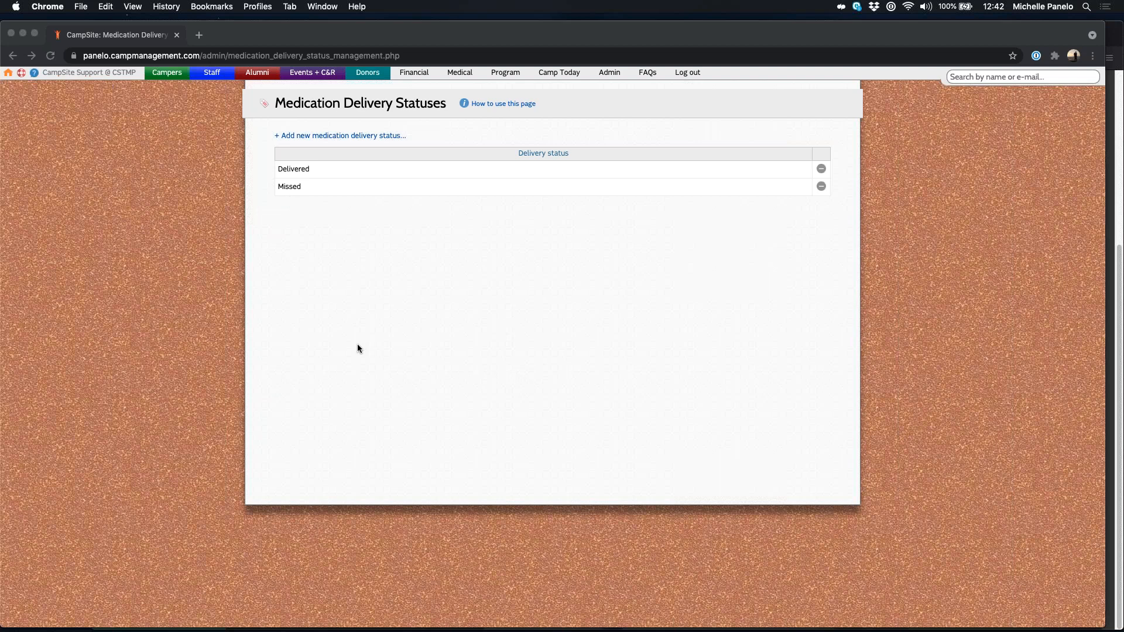
pyautogui.click(313, 317)
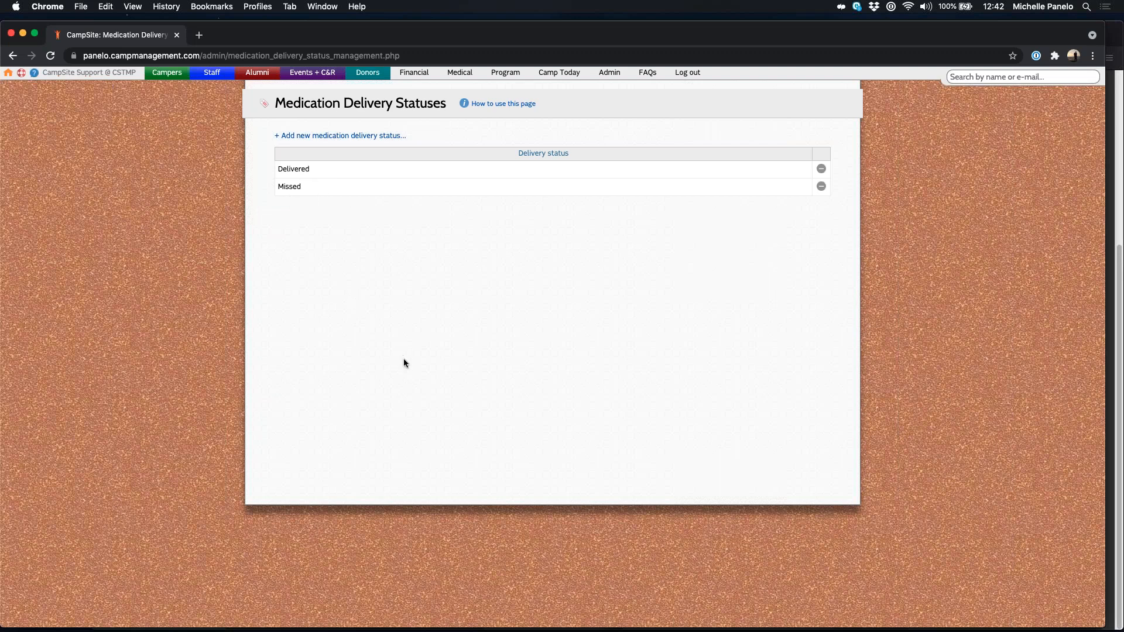
pyautogui.click(343, 135)
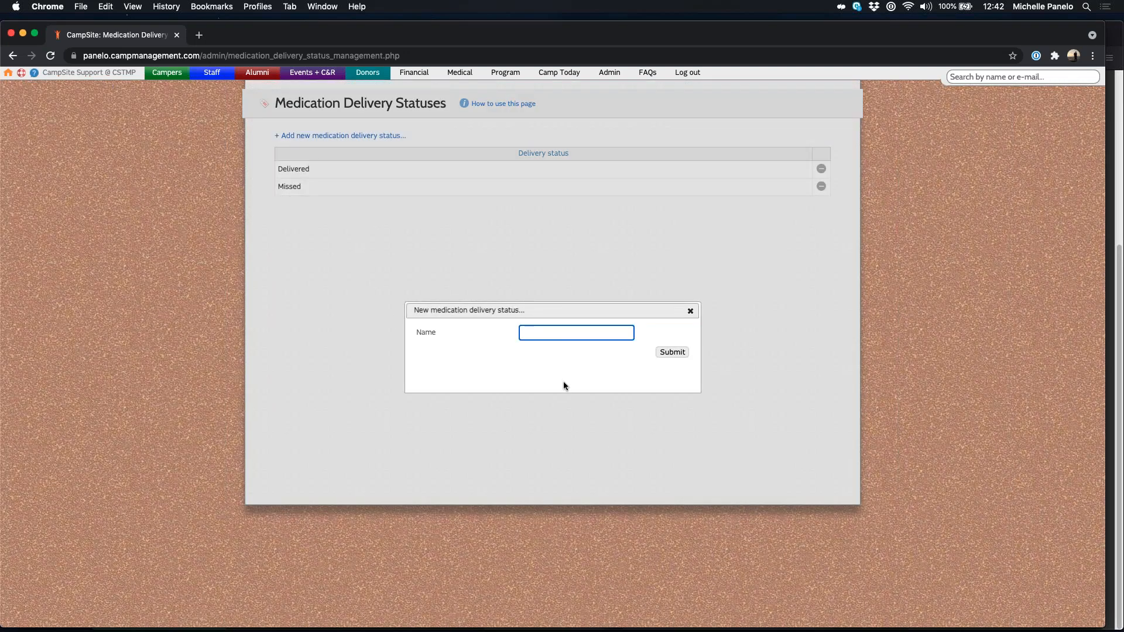
pyautogui.click(529, 363)
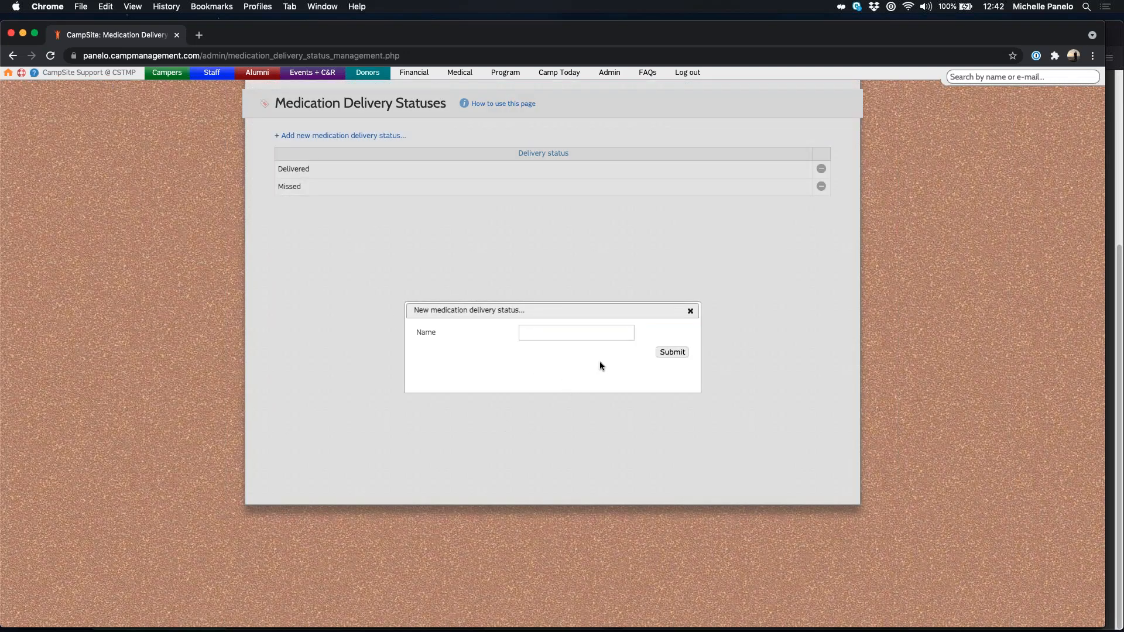
pyautogui.click(691, 312)
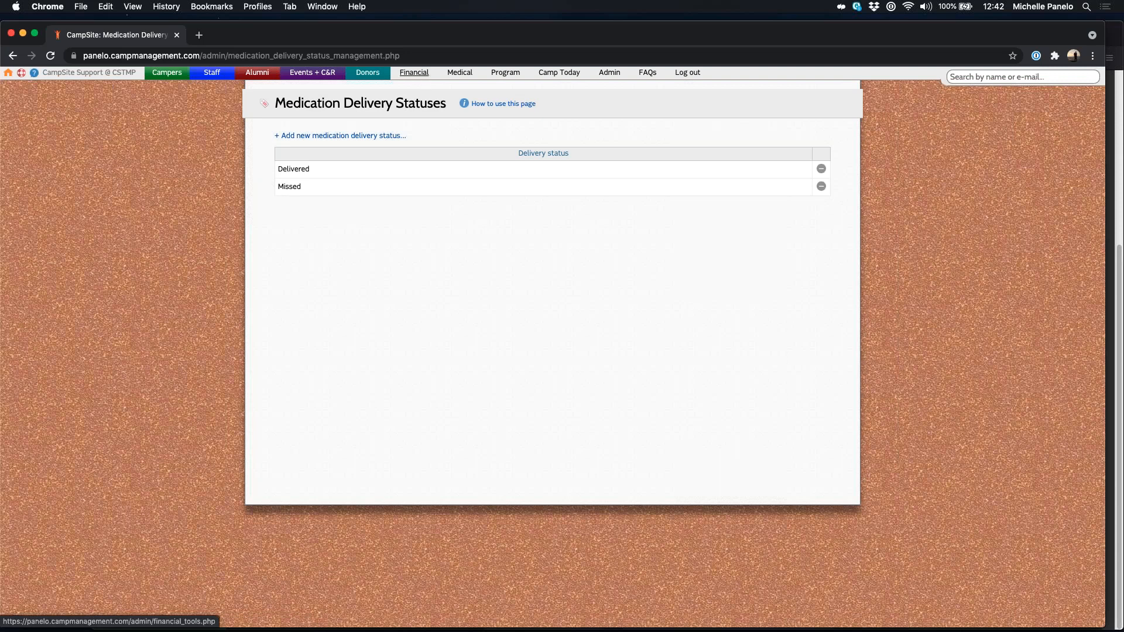
pyautogui.click(399, 75)
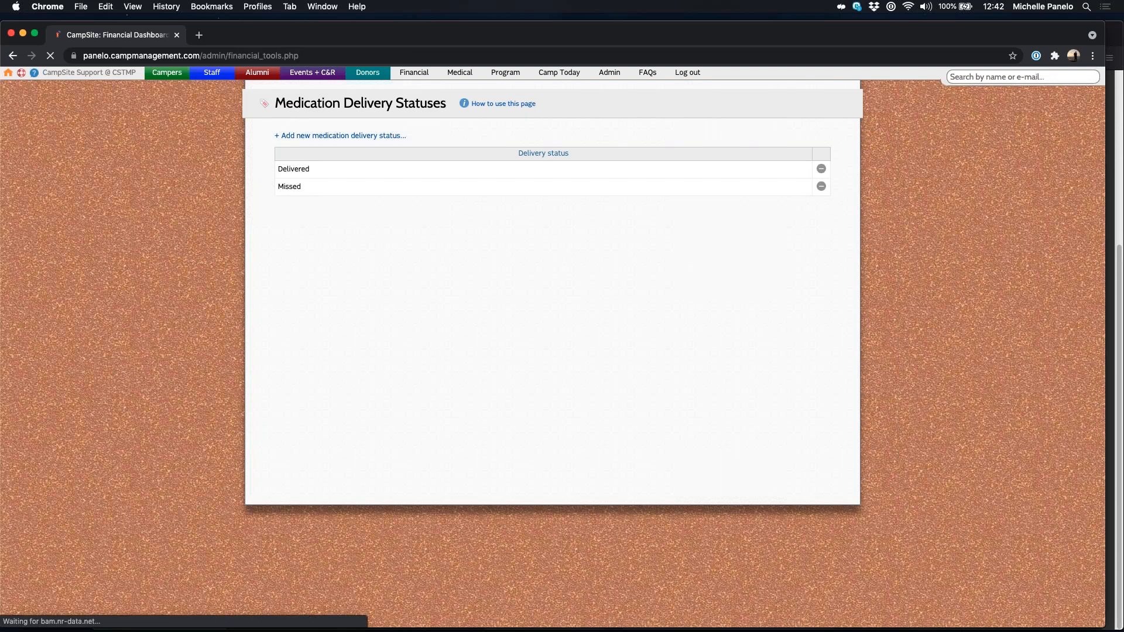
pyautogui.click(459, 73)
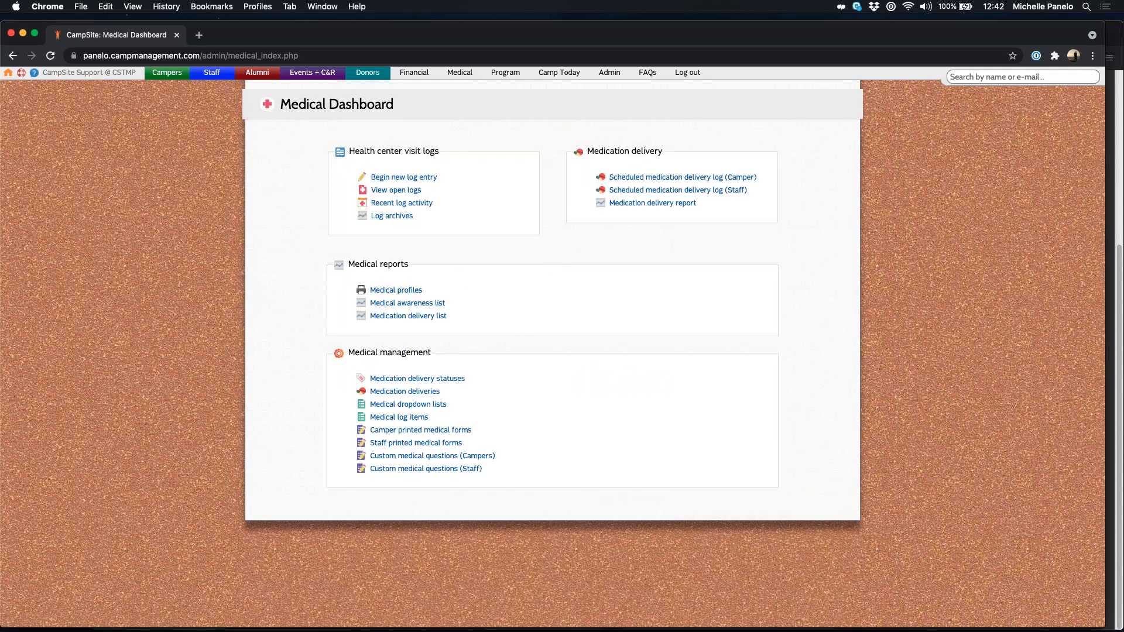
pyautogui.click(407, 391)
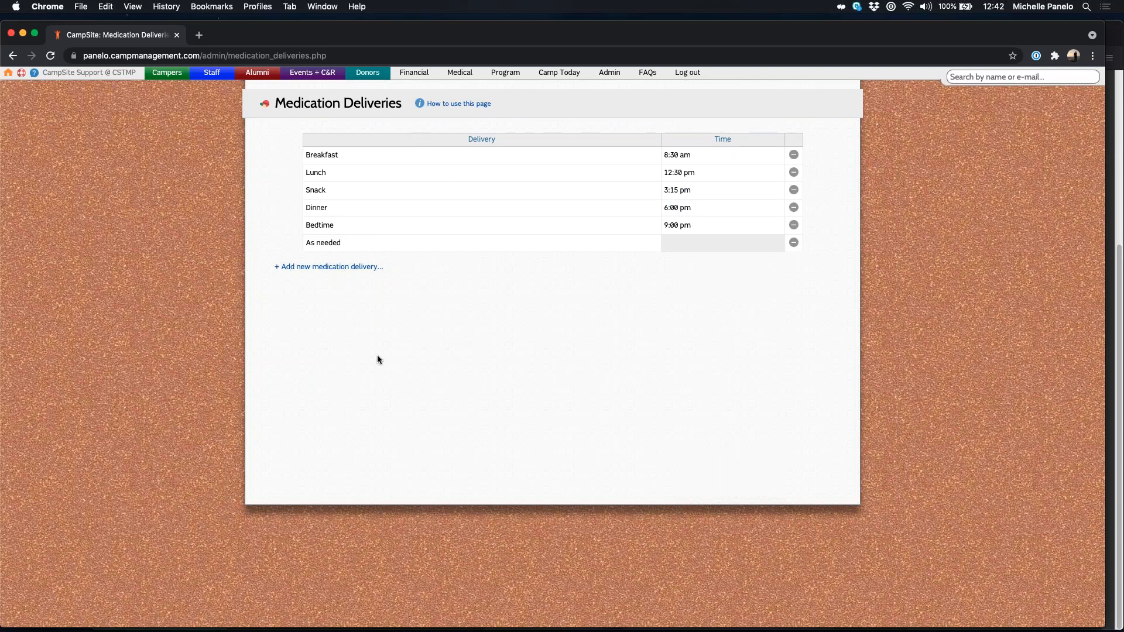
pyautogui.moveTo(341, 243); pyautogui.dragTo(304, 243)
pyautogui.click(361, 347)
pyautogui.click(302, 268)
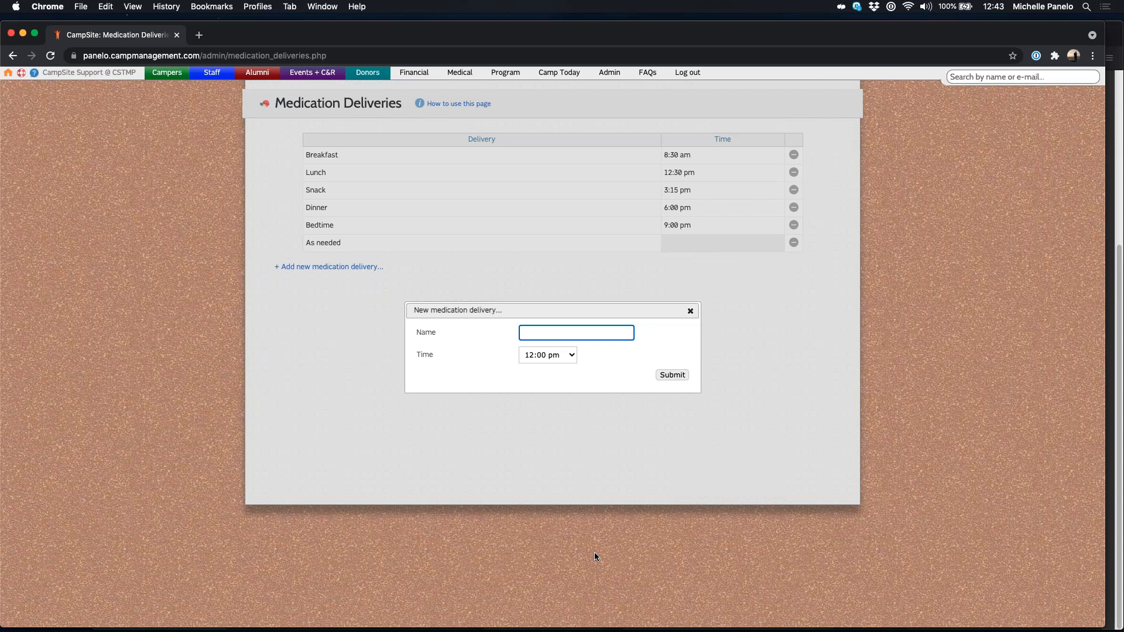
pyautogui.click(547, 358)
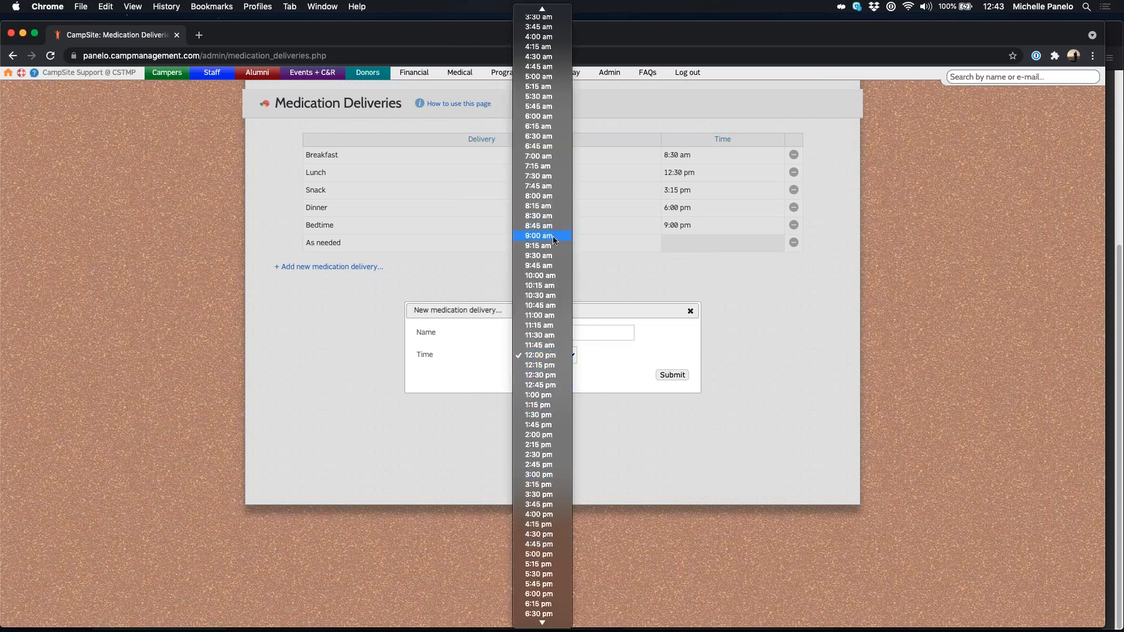
pyautogui.press('5')
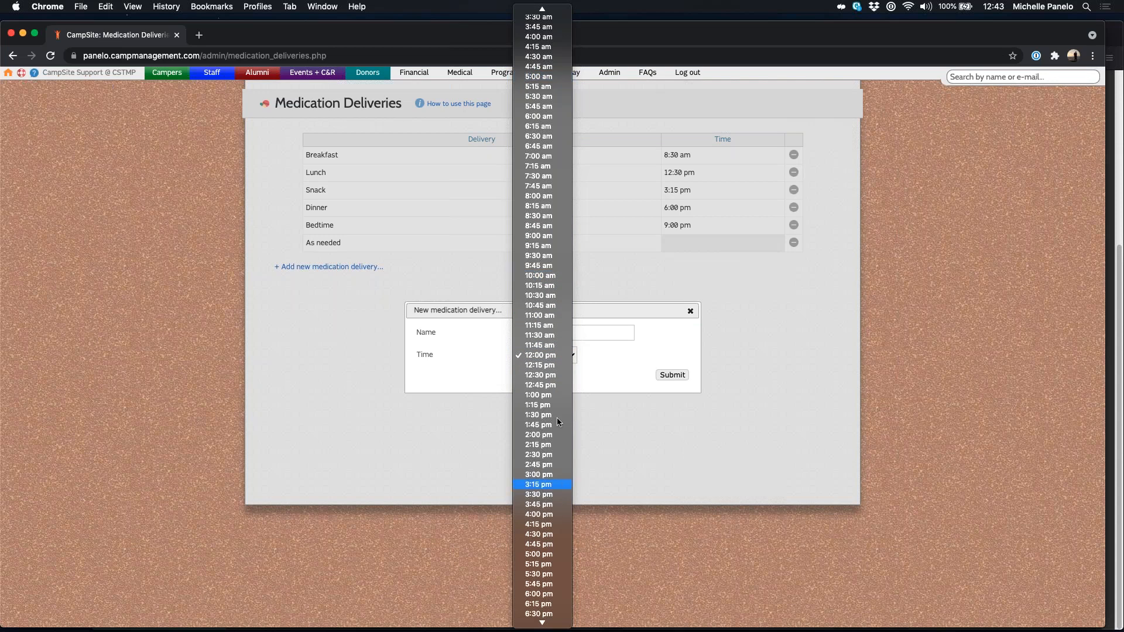
pyautogui.click(621, 373)
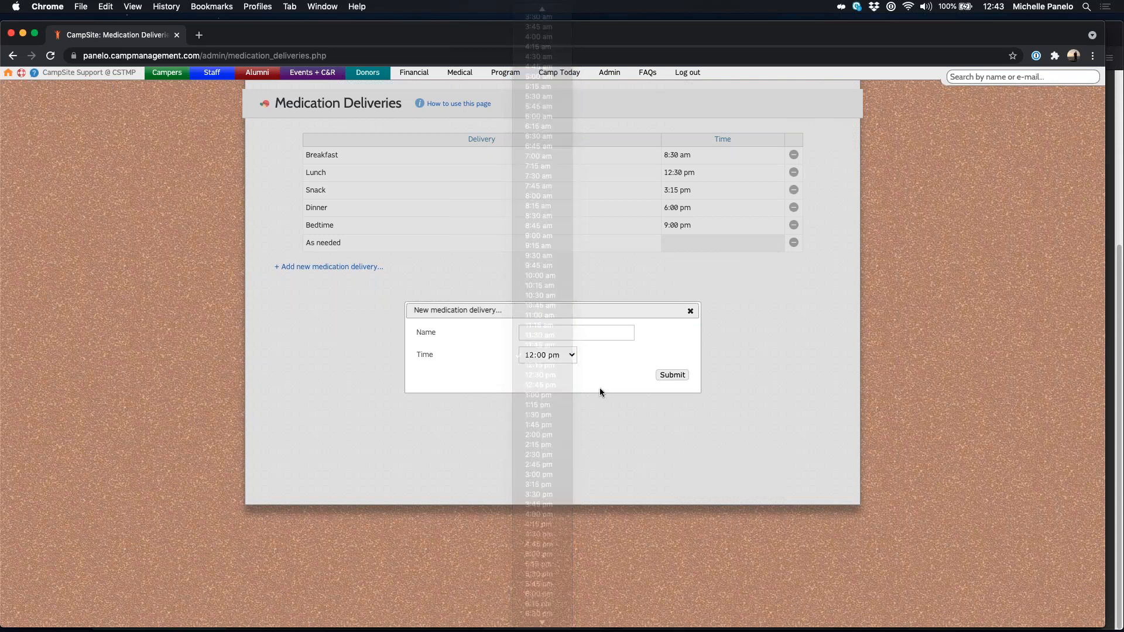
pyautogui.click(690, 311)
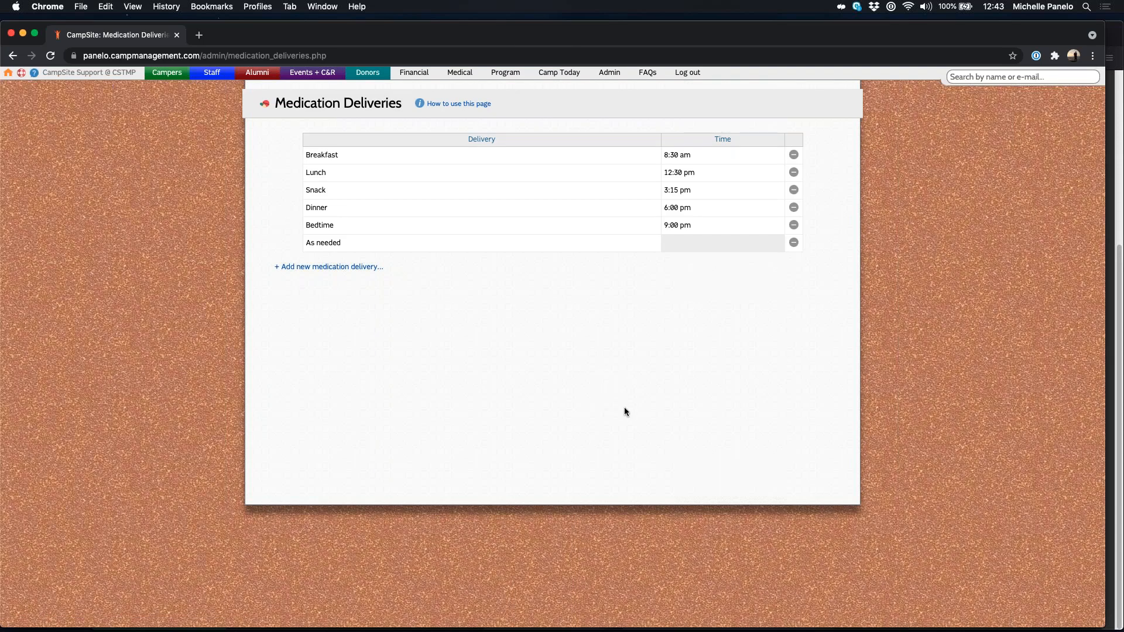
pyautogui.click(460, 74)
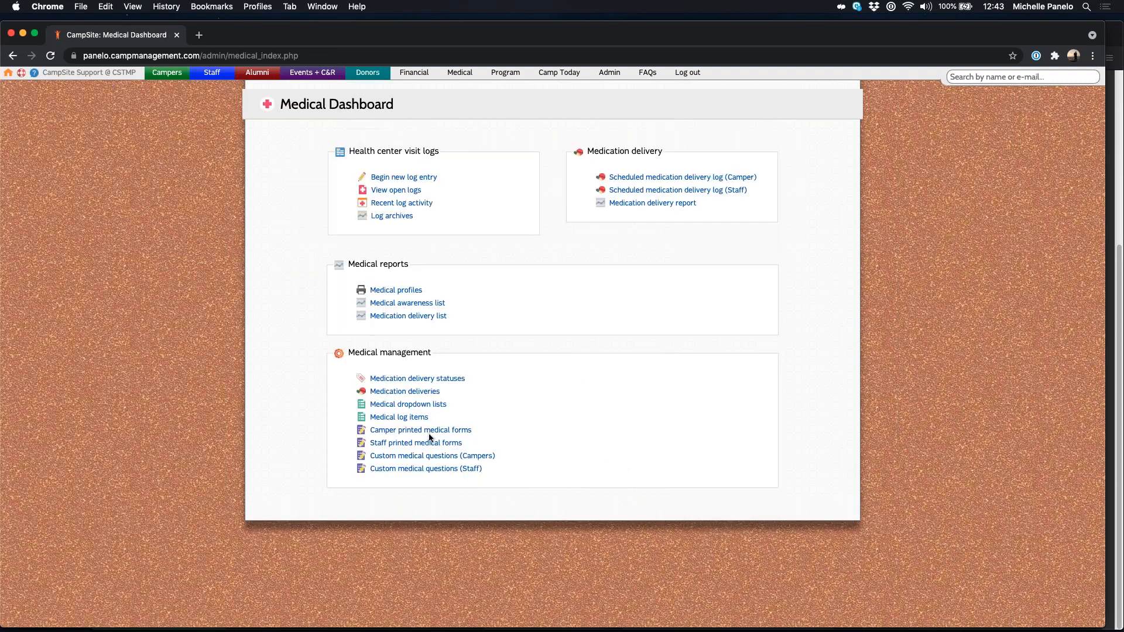
# Step: Open the medical dropdown lists and expand Allergy types, Diet types and Forbidden OTCs
pyautogui.click(391, 406)
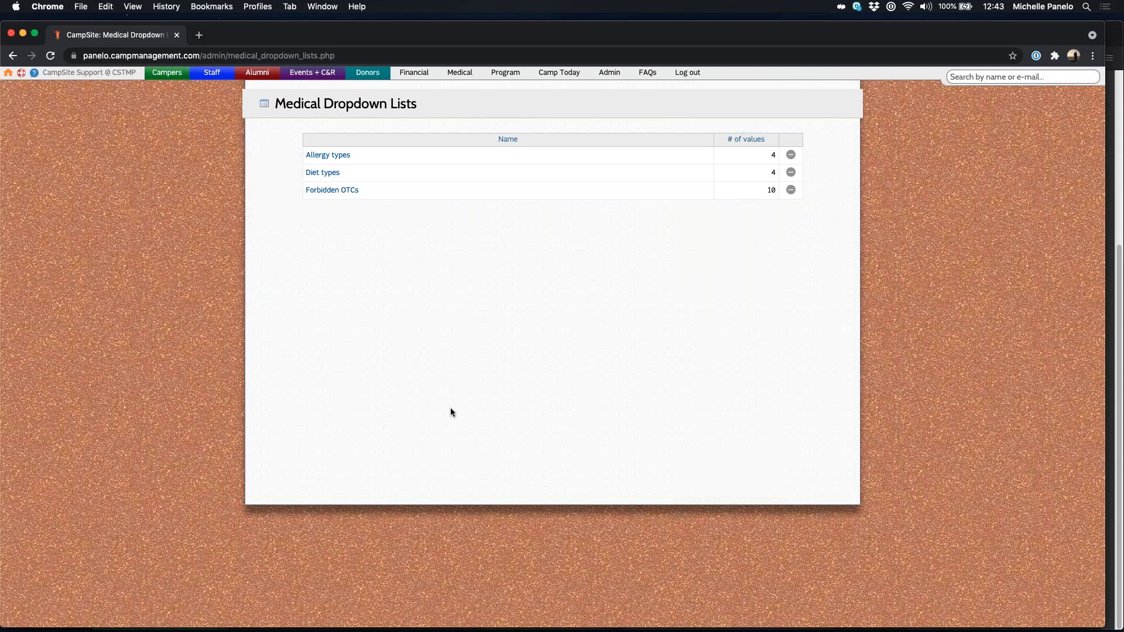
pyautogui.click(333, 155)
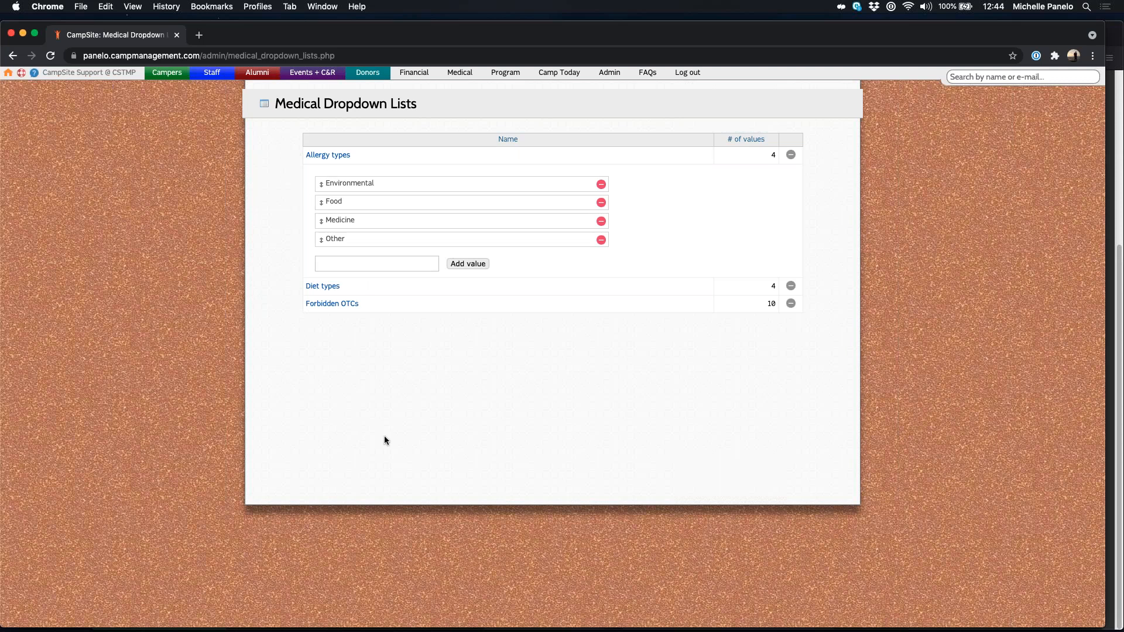
pyautogui.click(328, 287)
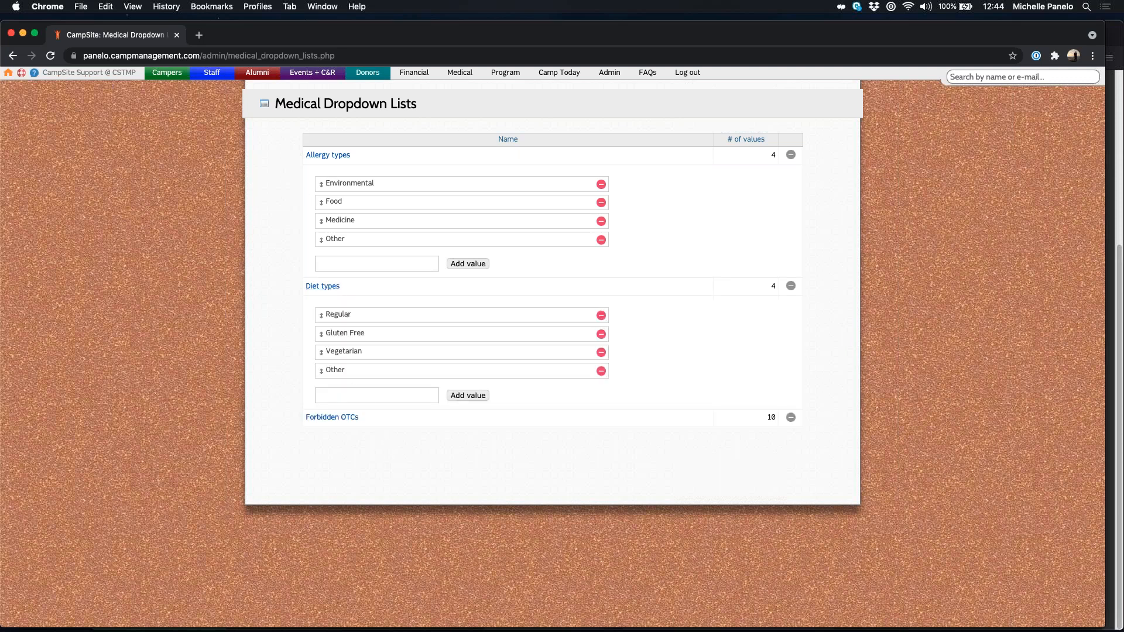
pyautogui.click(345, 418)
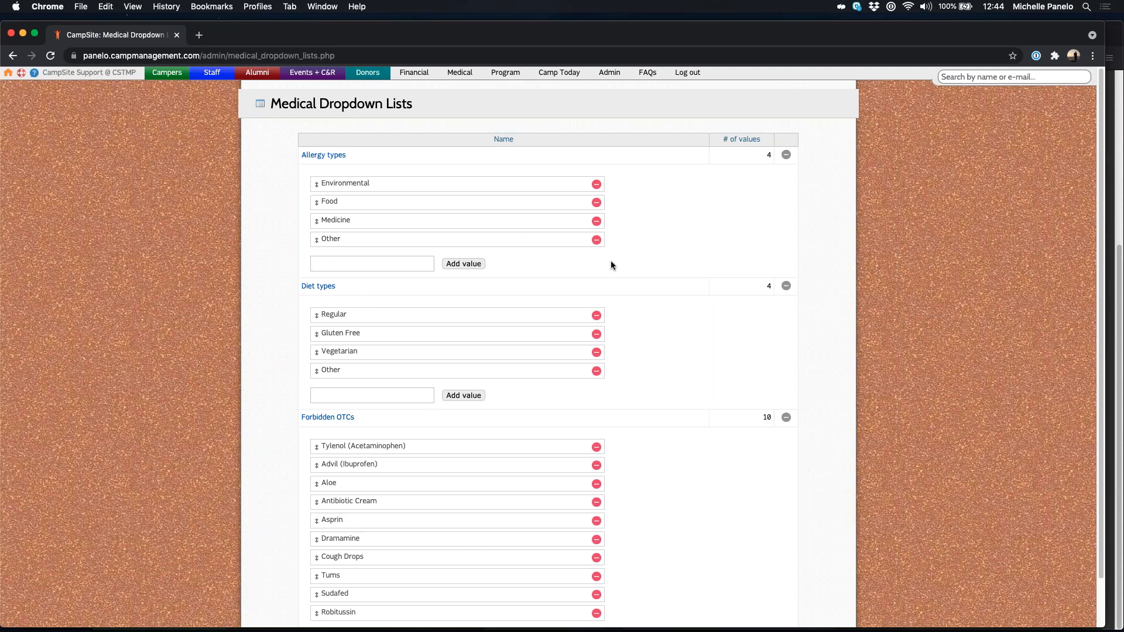
pyautogui.click(351, 264)
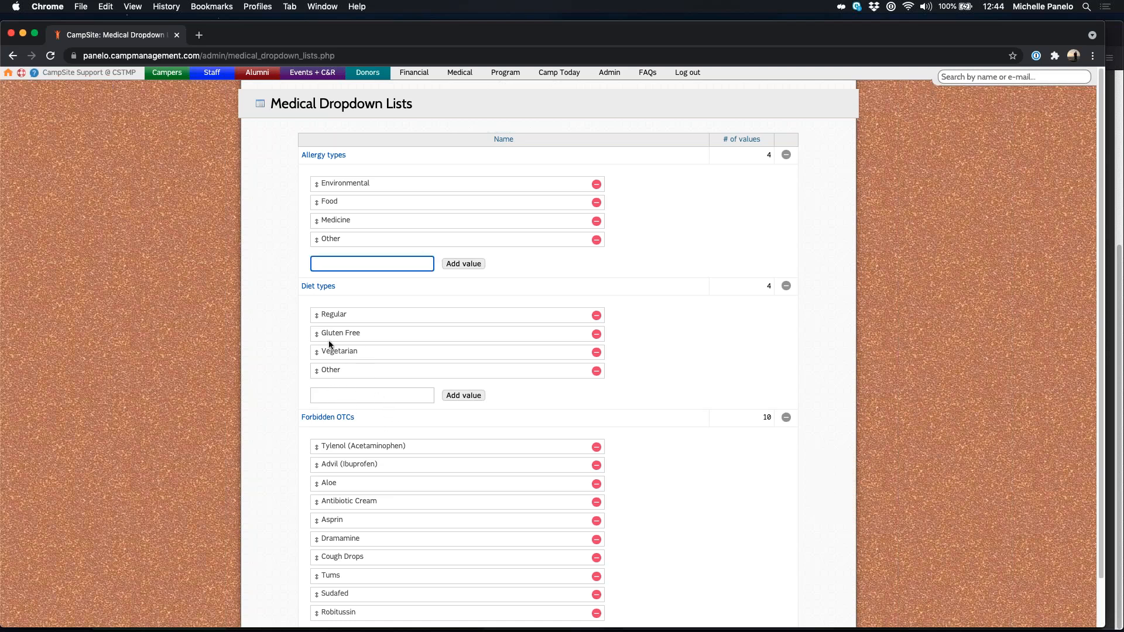
pyautogui.moveTo(314, 237)
pyautogui.mouseDown()
pyautogui.moveTo(347, 240)
pyautogui.moveTo(335, 213)
pyautogui.moveTo(418, 251)
pyautogui.moveTo(317, 247)
pyautogui.mouseUp()
# Step: Collapse all three value lists and go back to the Medical Dashboard
pyautogui.click(323, 155)
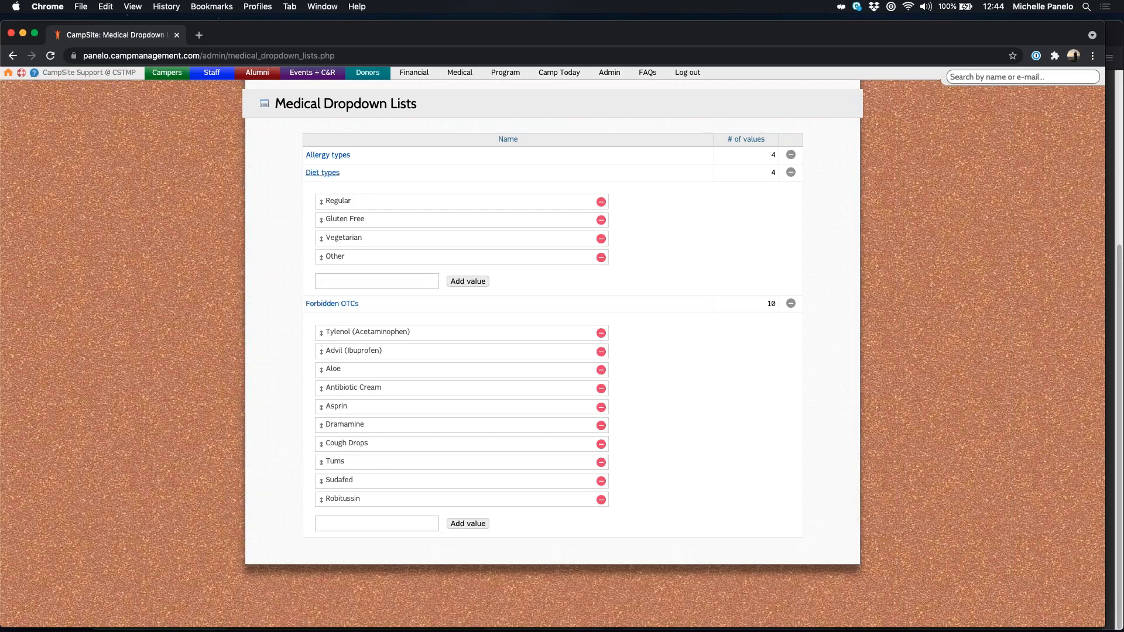
pyautogui.click(323, 172)
pyautogui.click(330, 191)
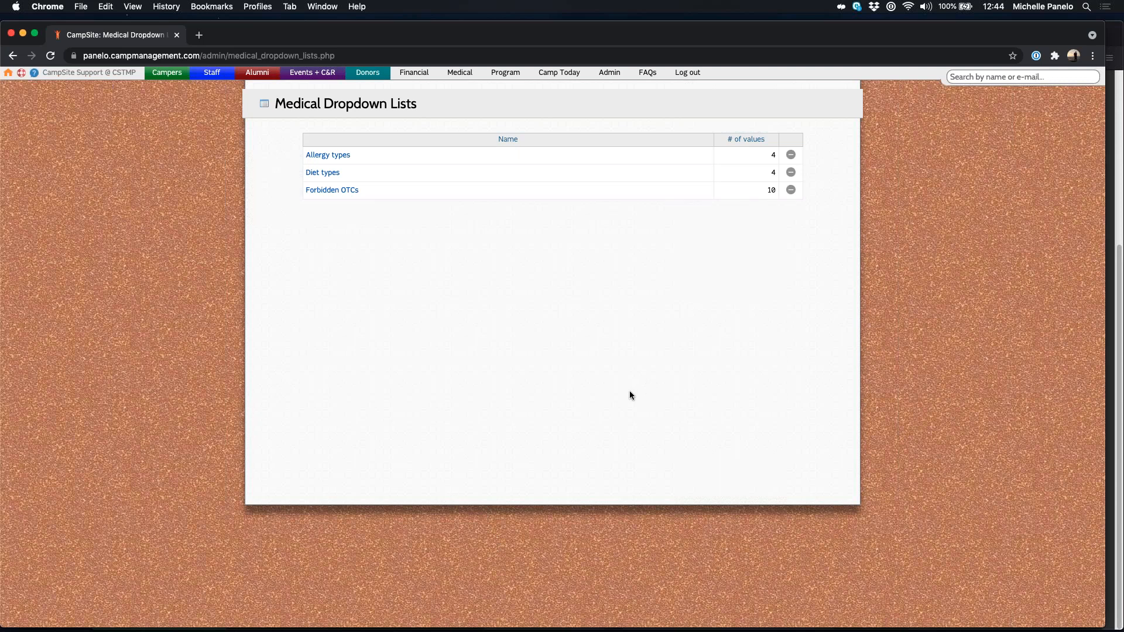
pyautogui.click(463, 74)
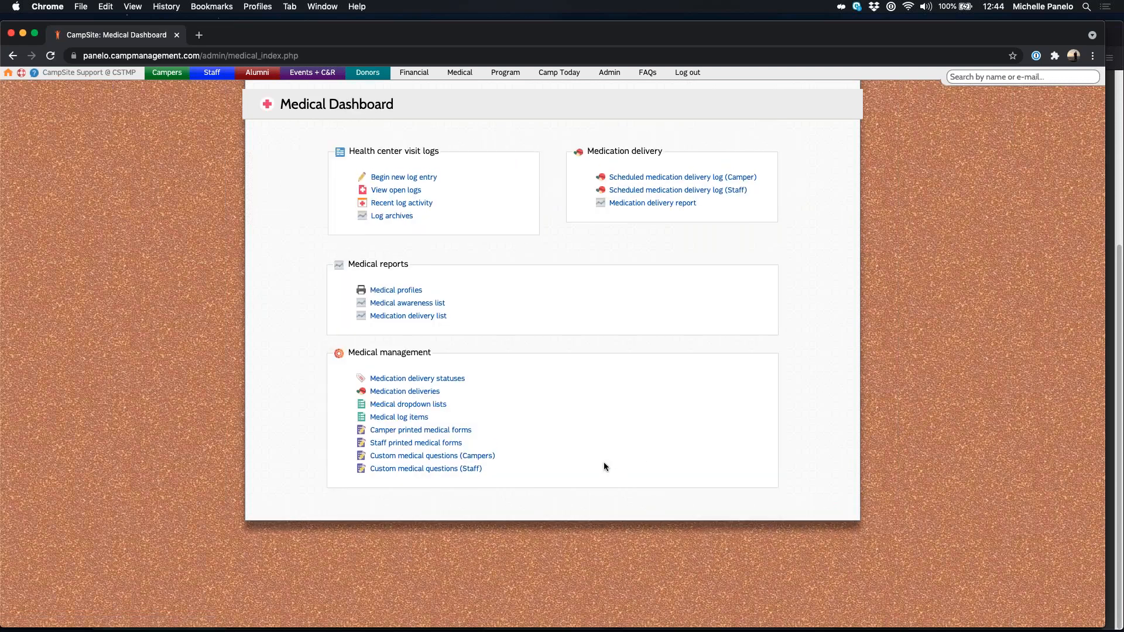
# Step: Open Medical Log Items and expand the Assessment, Complaint and Disposition value lists
pyautogui.click(395, 418)
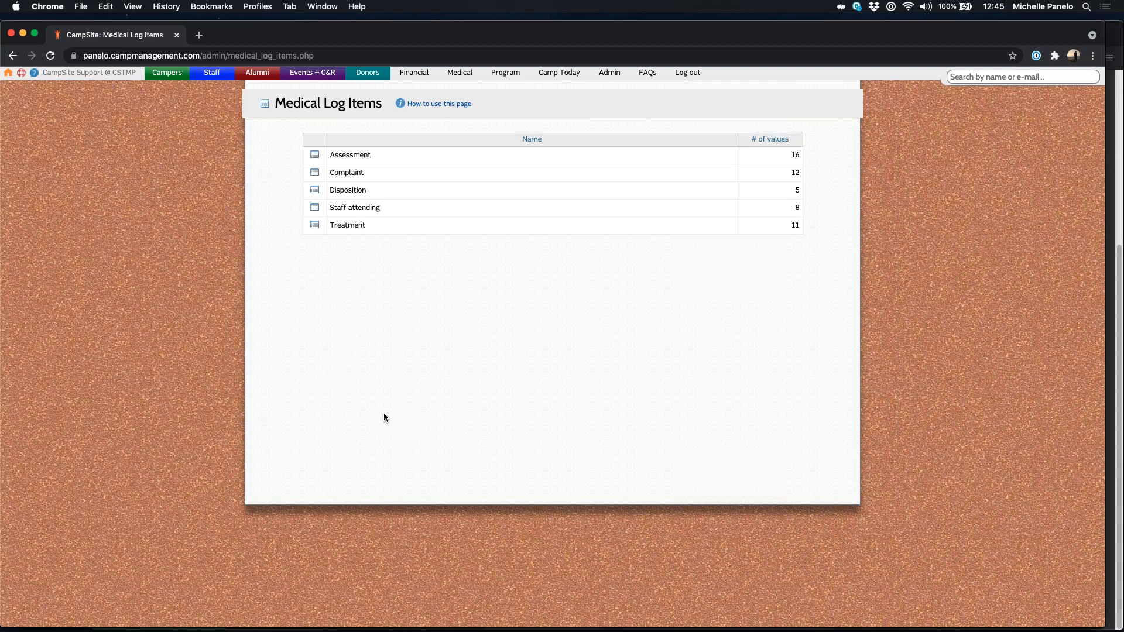
pyautogui.click(314, 155)
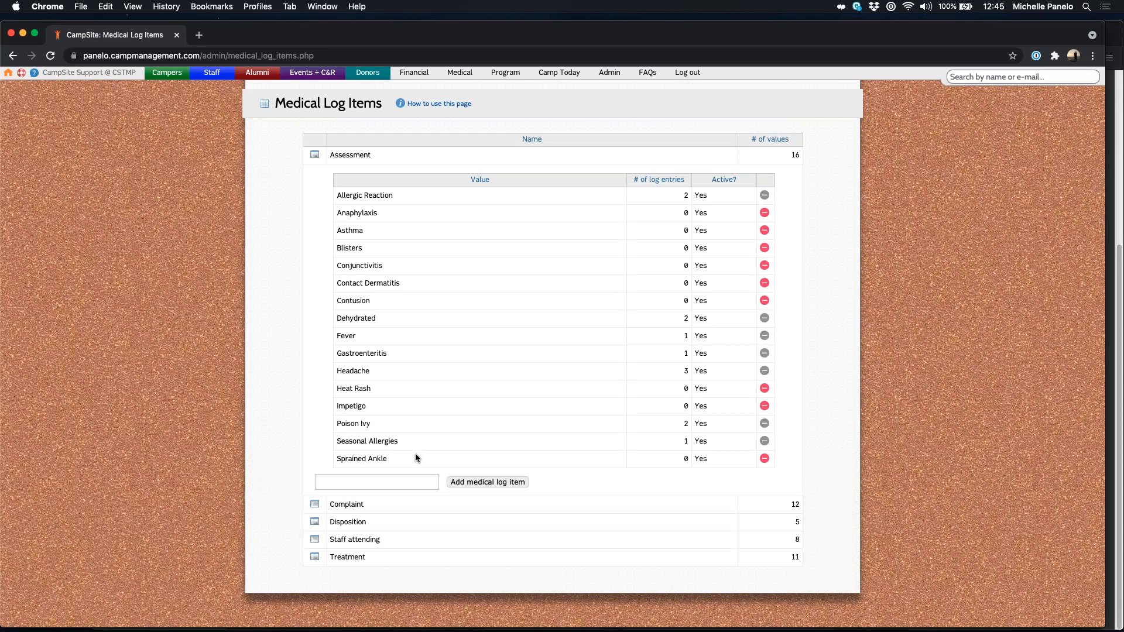
pyautogui.click(390, 481)
pyautogui.click(315, 504)
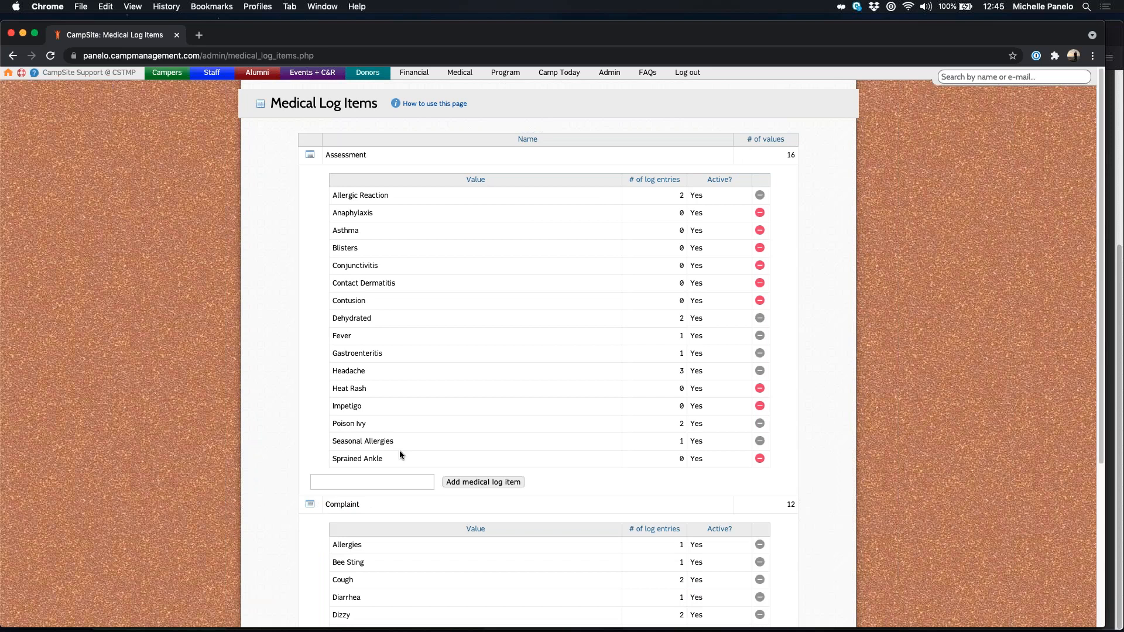
pyautogui.scroll(-5, 399, 455)
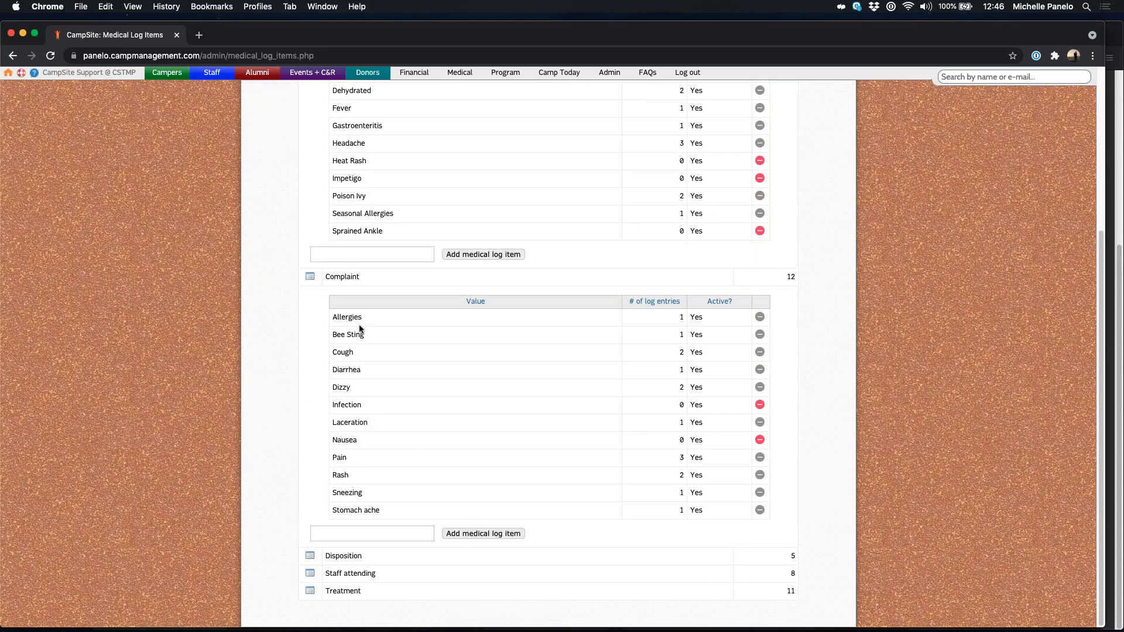
pyautogui.click(309, 555)
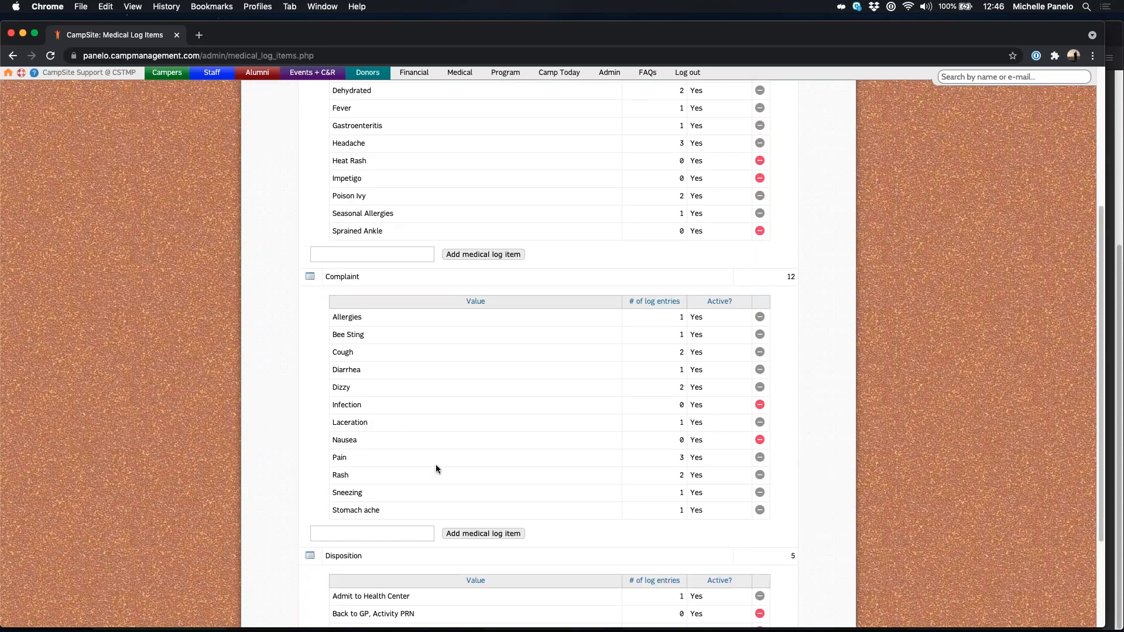
pyautogui.scroll(-3, 427, 460)
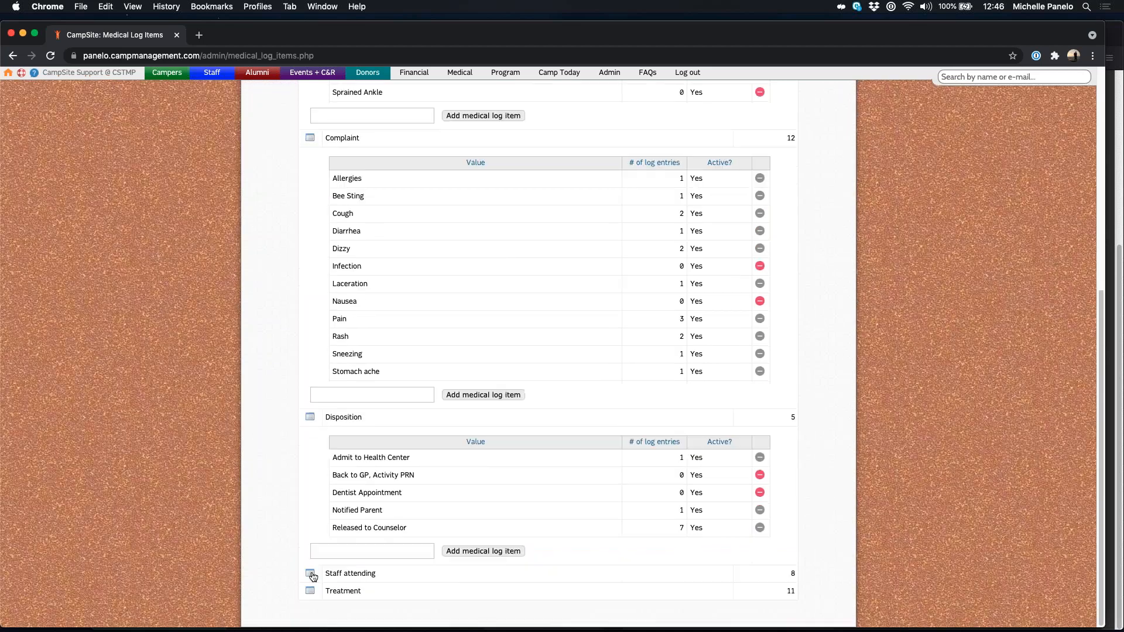
pyautogui.scroll(-4, 511, 471)
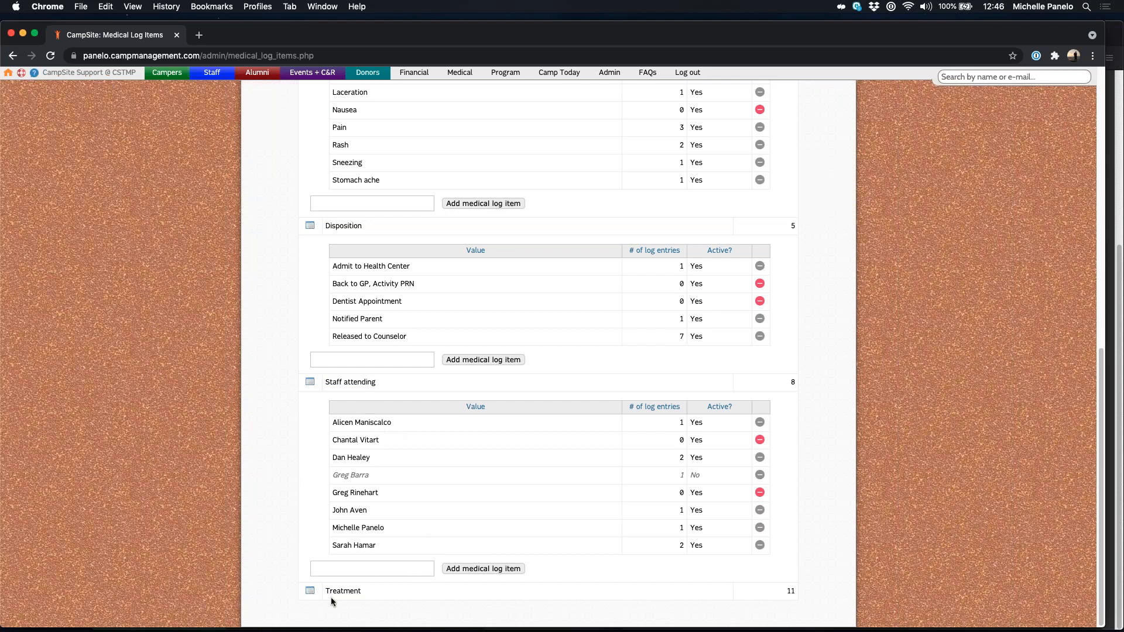
# Step: Expand Treatment and set Advil's Active status to No
pyautogui.click(309, 592)
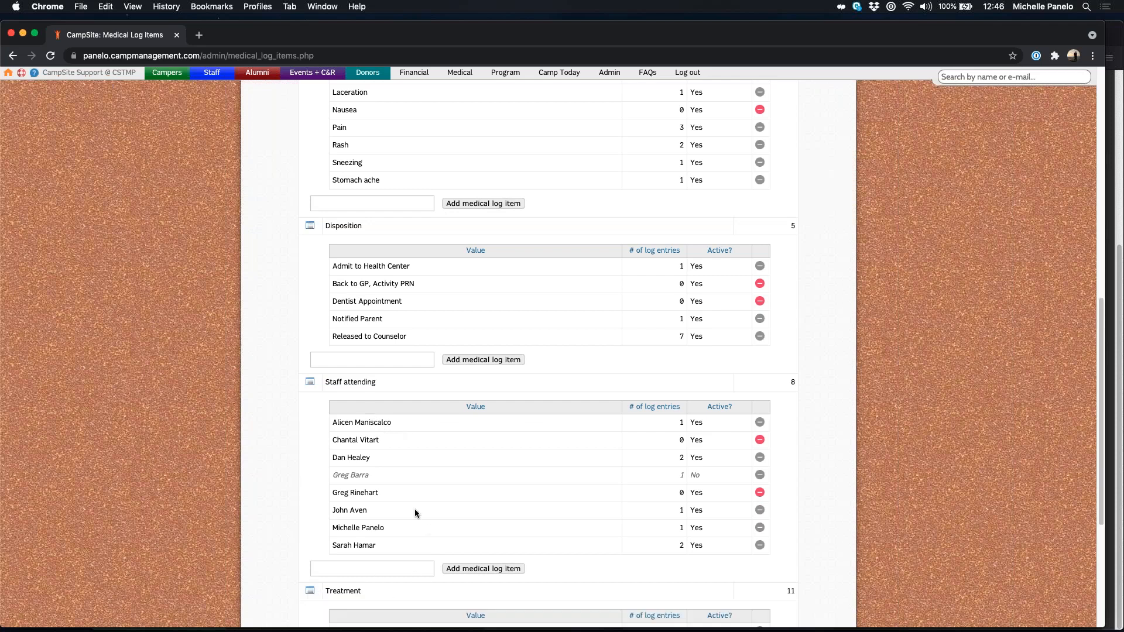
pyautogui.scroll(-5, 414, 508)
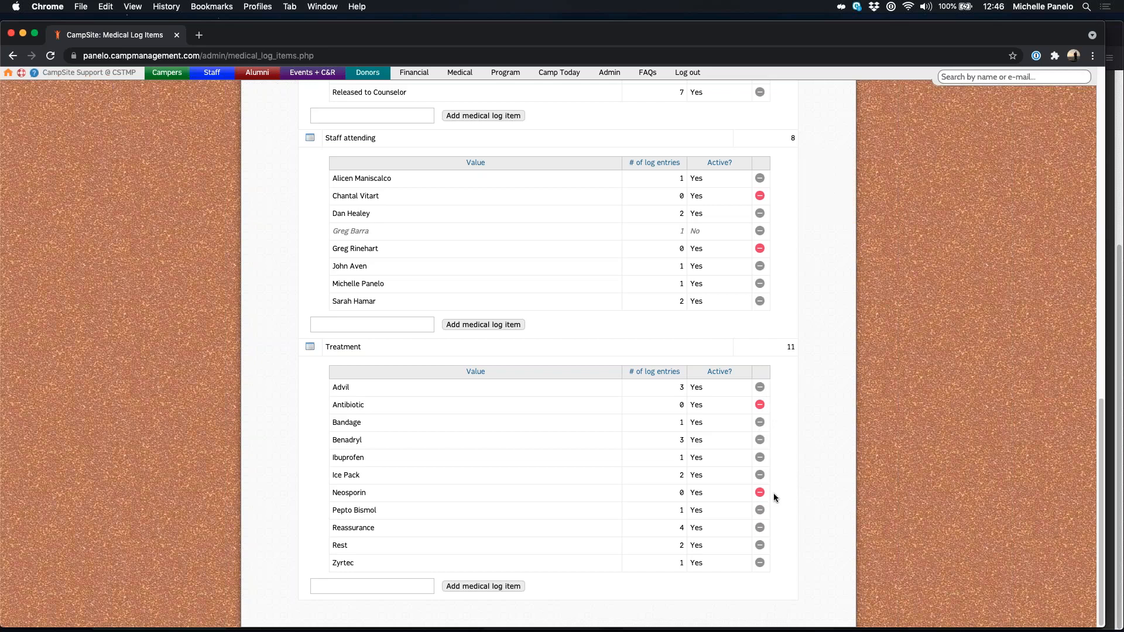
pyautogui.doubleClick(685, 388)
pyautogui.click(693, 387)
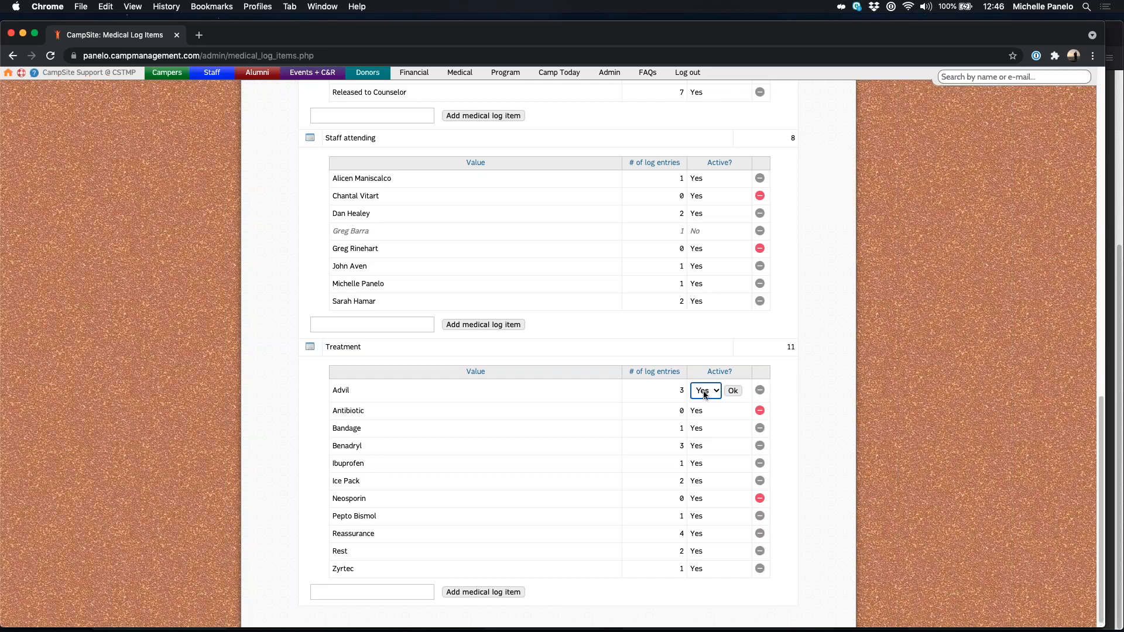
pyautogui.click(698, 389)
pyautogui.click(702, 380)
pyautogui.click(732, 390)
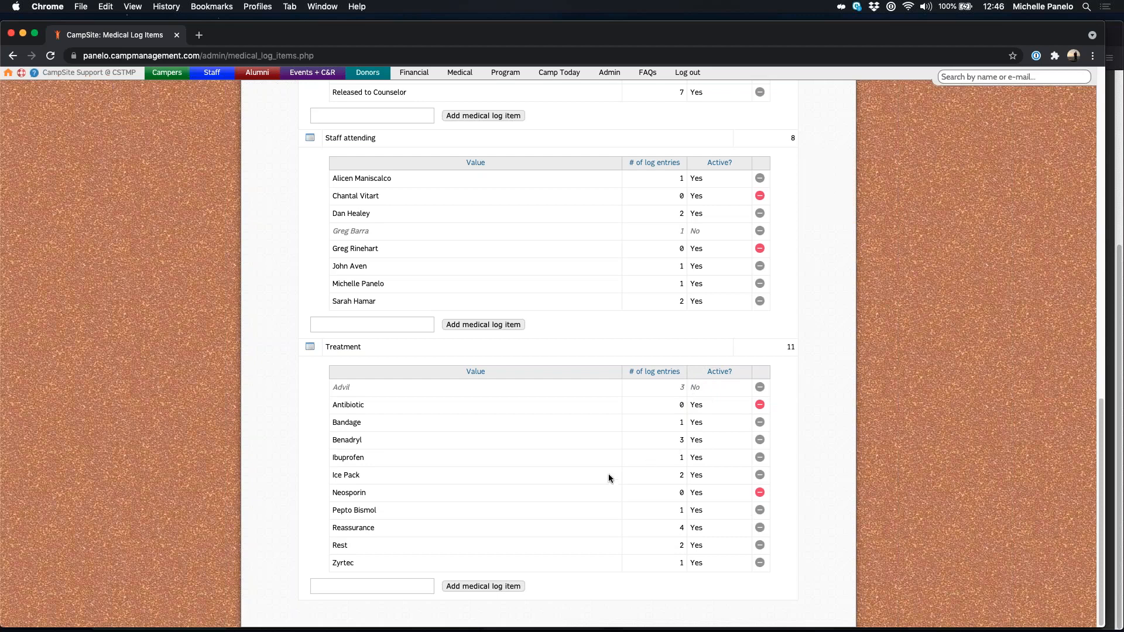
pyautogui.scroll(15, 776, 455)
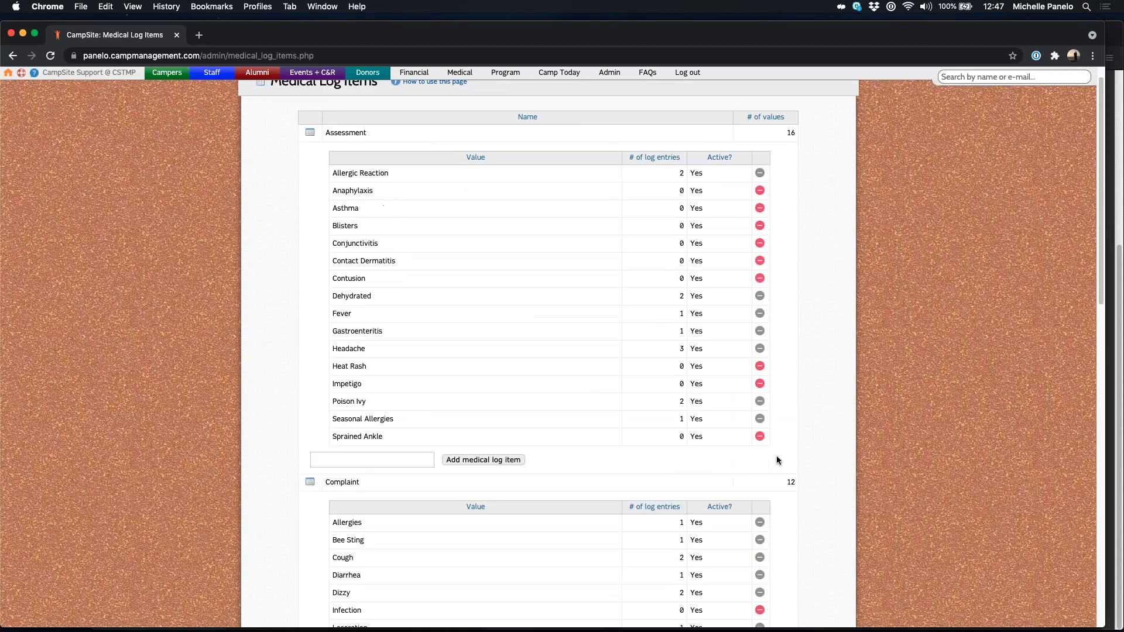
# Step: Collapse the Assessment, Complaint, Disposition, Staff attending and Treatment lists, then go to the Medical Dashboard
pyautogui.click(311, 156)
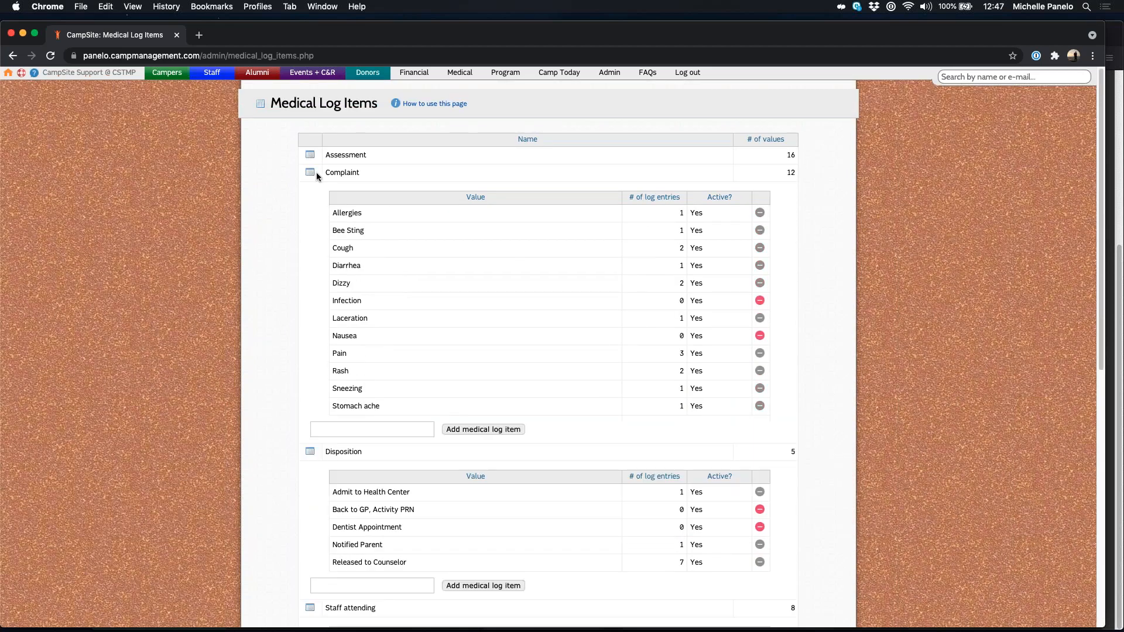
pyautogui.click(311, 172)
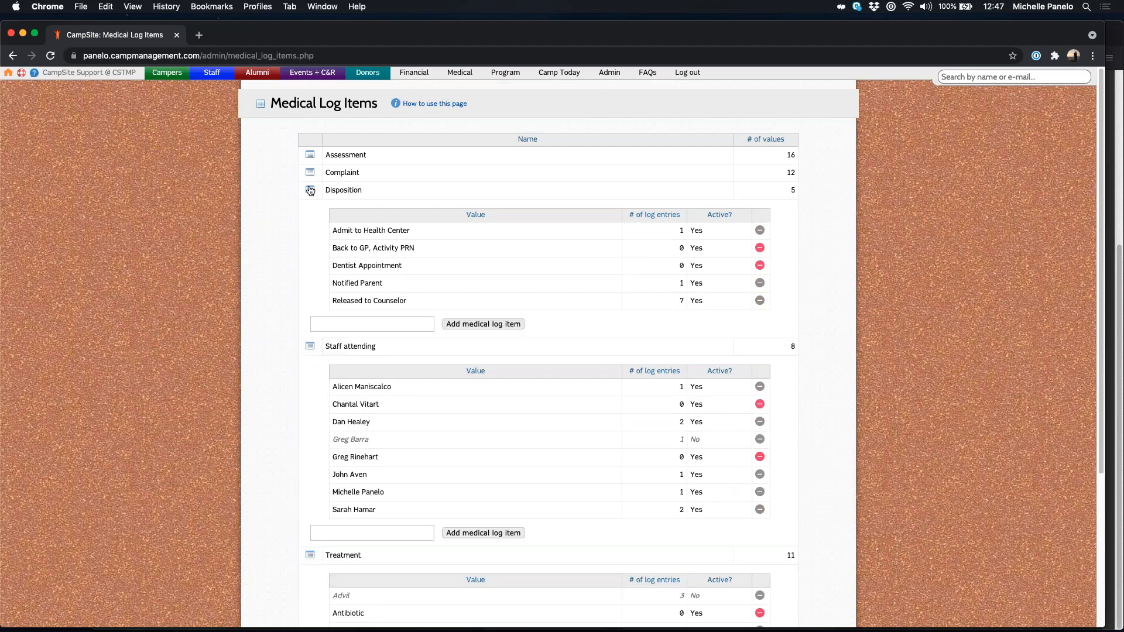
pyautogui.click(311, 190)
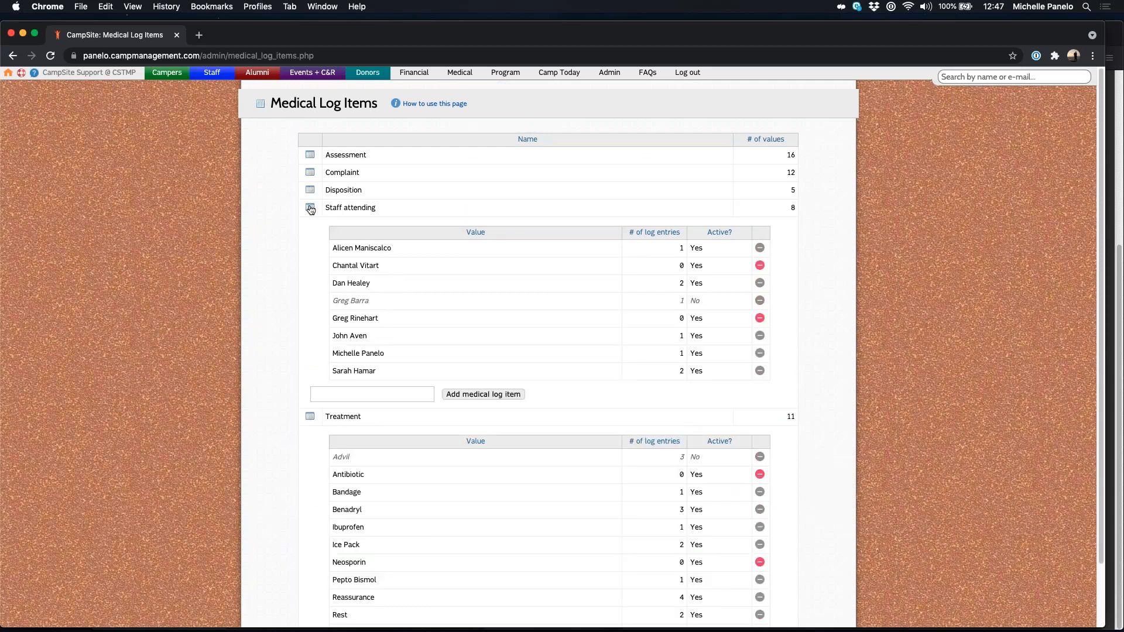
pyautogui.click(310, 209)
pyautogui.click(497, 230)
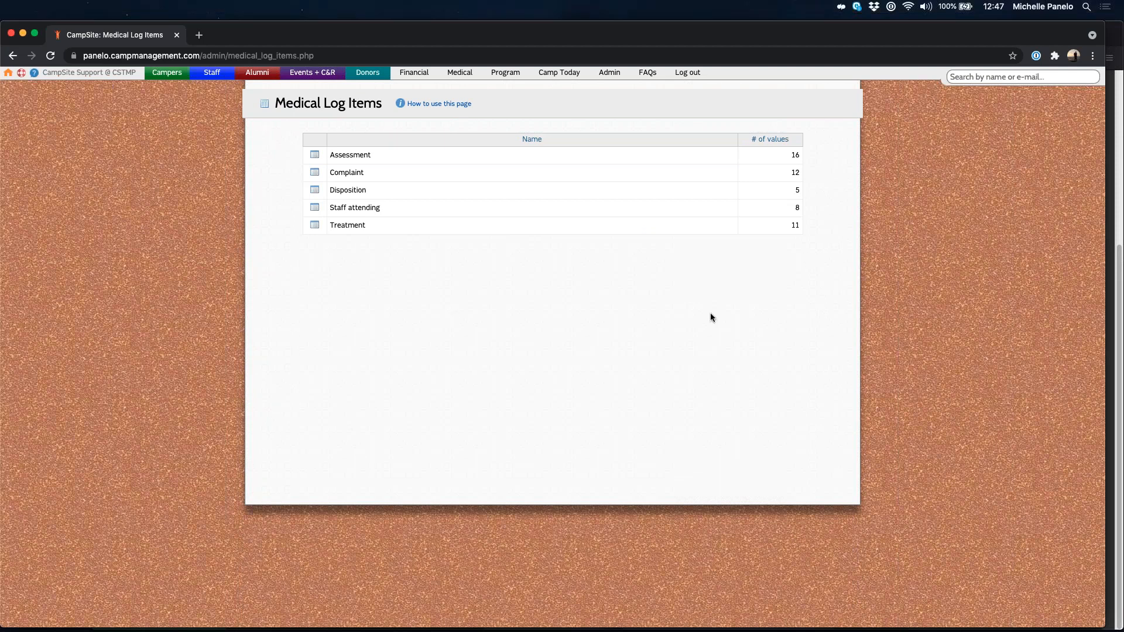
pyautogui.click(462, 74)
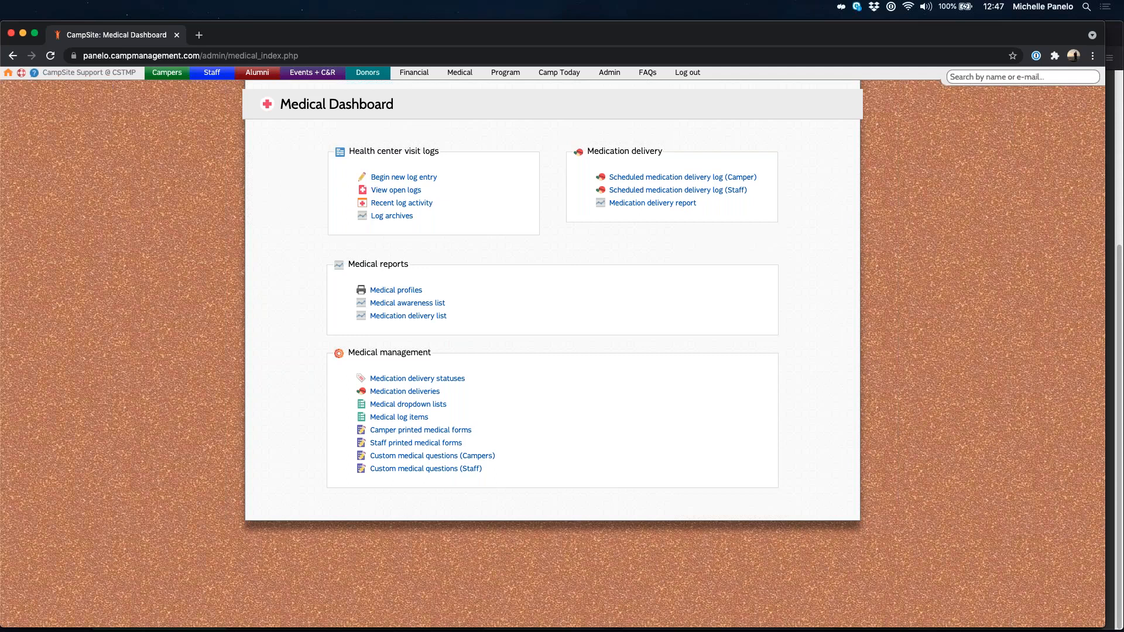
# Step: Open the 2022 Camper Printed Medical Forms list and start a new camper printed medical form
pyautogui.click(501, 531)
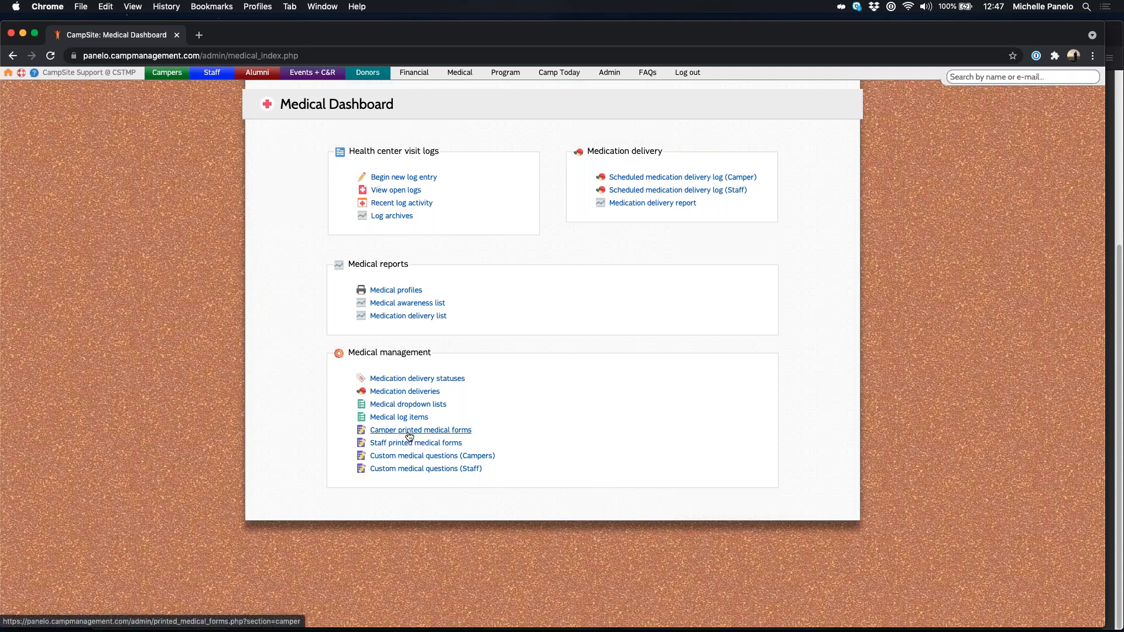
pyautogui.click(433, 431)
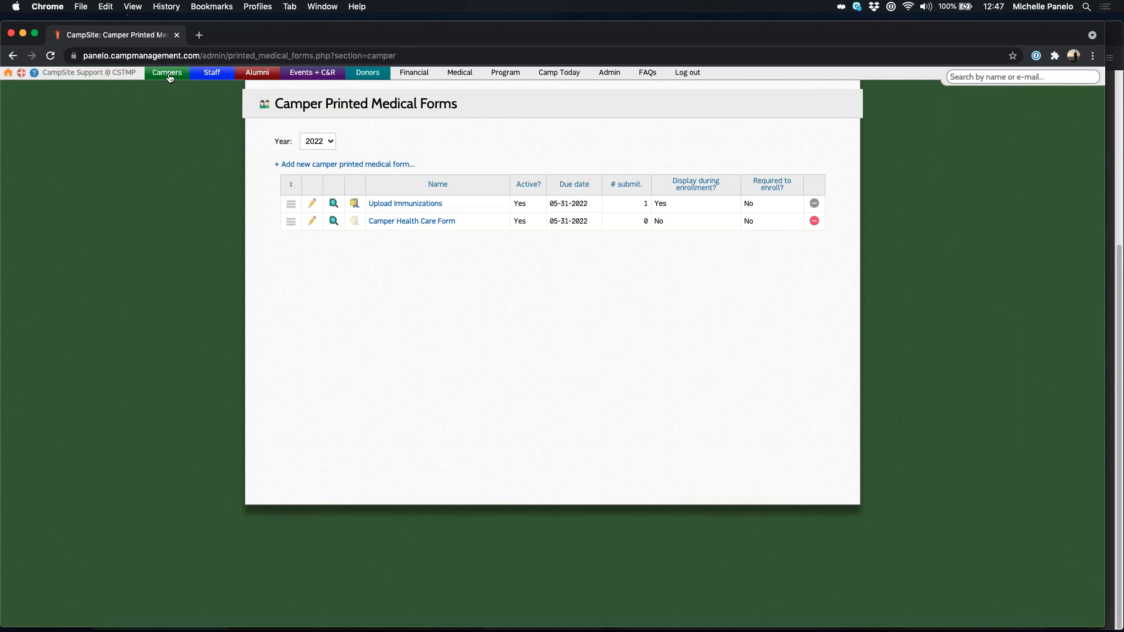
pyautogui.moveTo(170, 76)
pyautogui.click(321, 165)
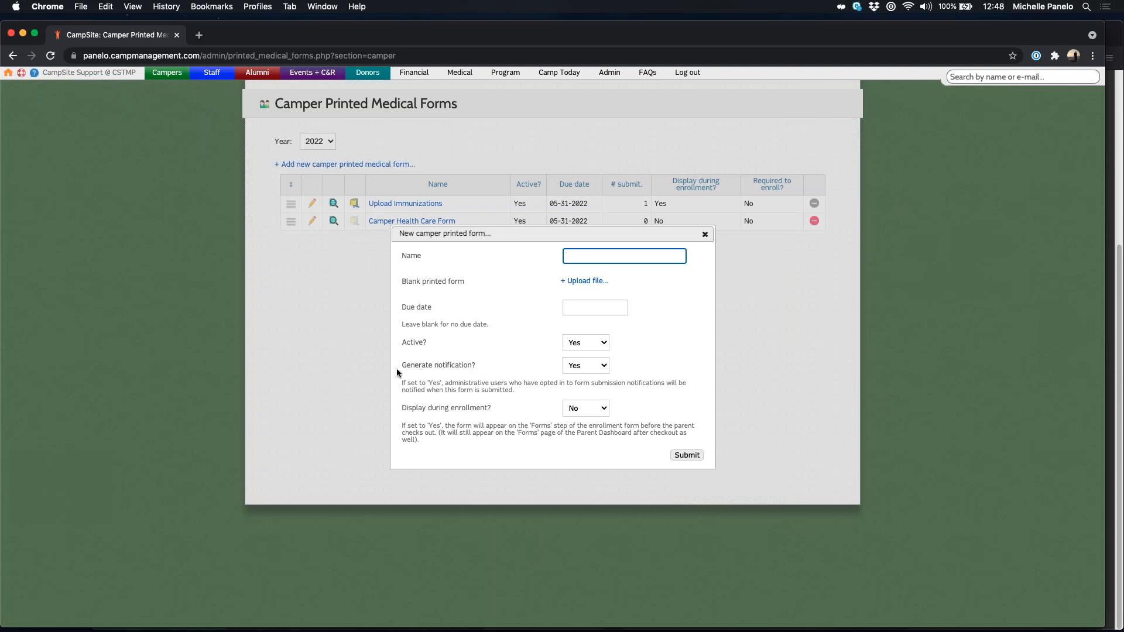
# Step: Leave the new form's 'display during enrollment' option set to No
pyautogui.moveTo(399, 367); pyautogui.dragTo(505, 371)
pyautogui.click(506, 370)
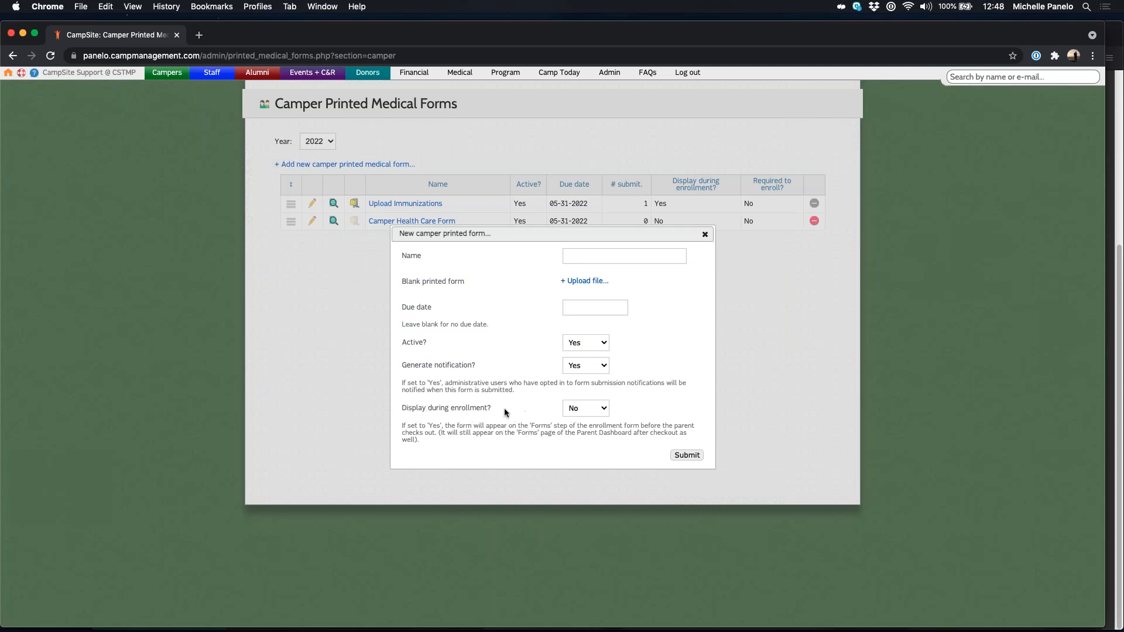
pyautogui.click(588, 409)
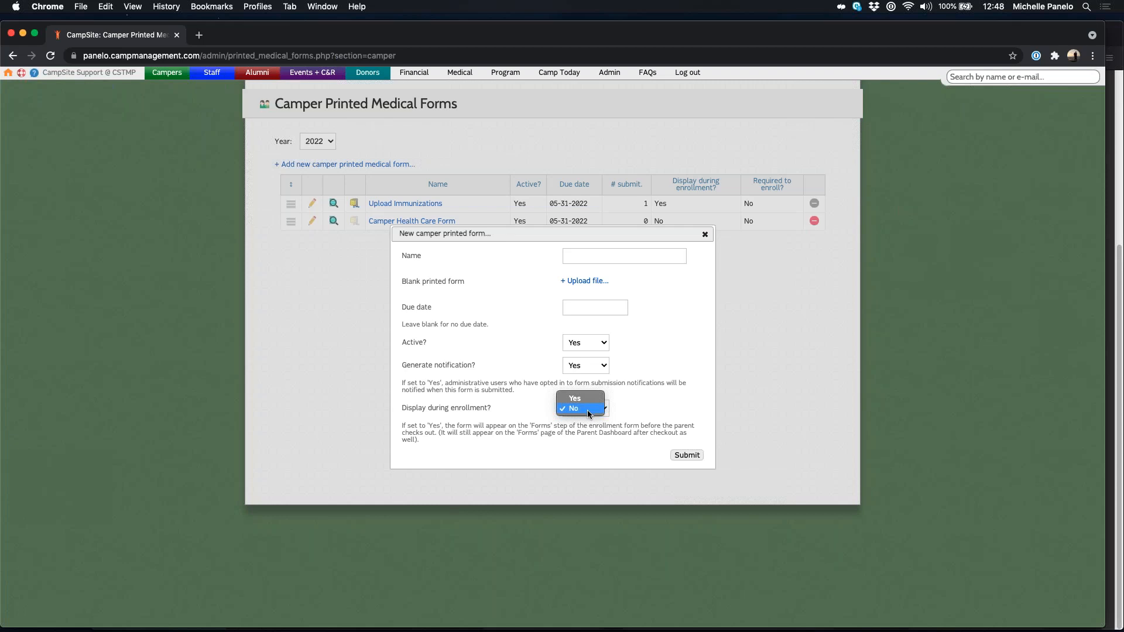
pyautogui.click(588, 410)
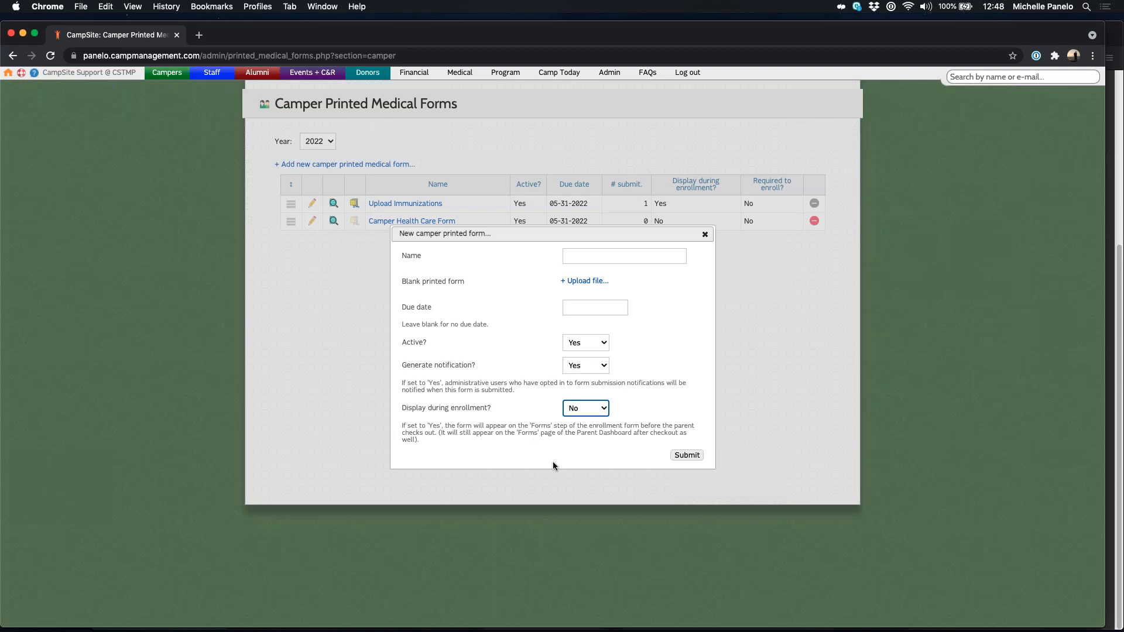
# Step: Cancel the new printed form without saving and return to the Medical Dashboard
pyautogui.click(692, 259)
pyautogui.click(705, 235)
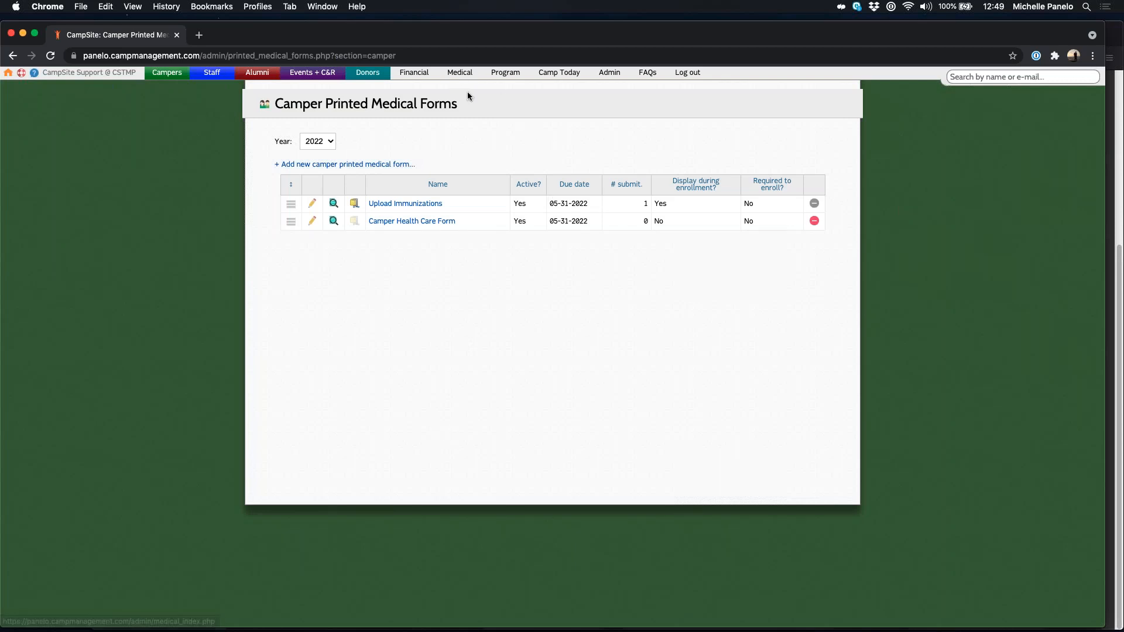
pyautogui.click(465, 74)
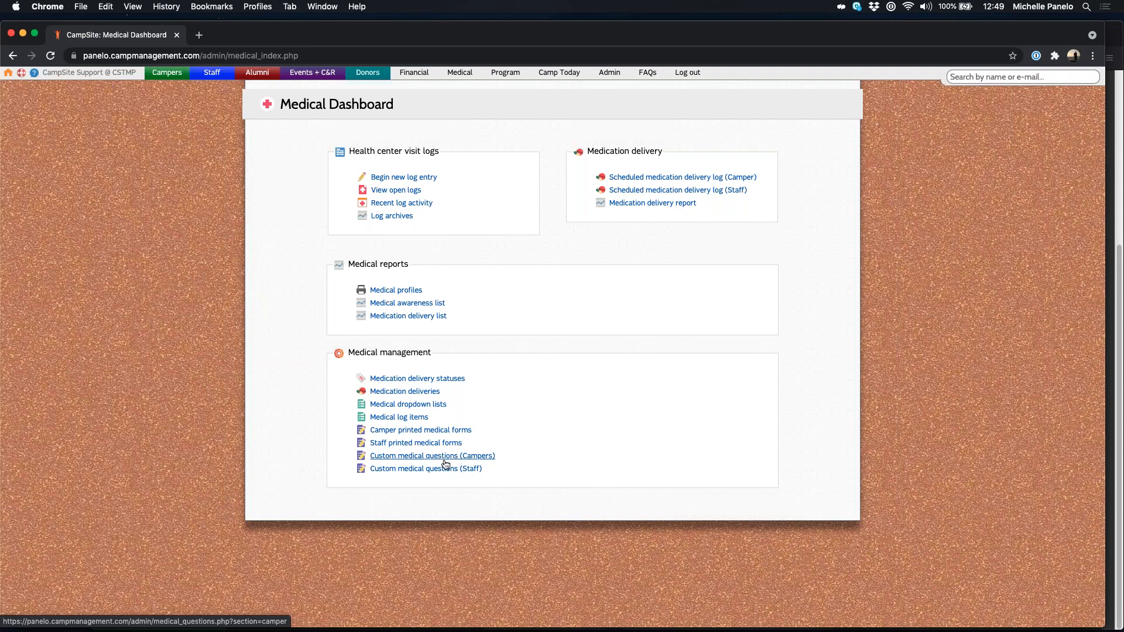
pyautogui.click(412, 460)
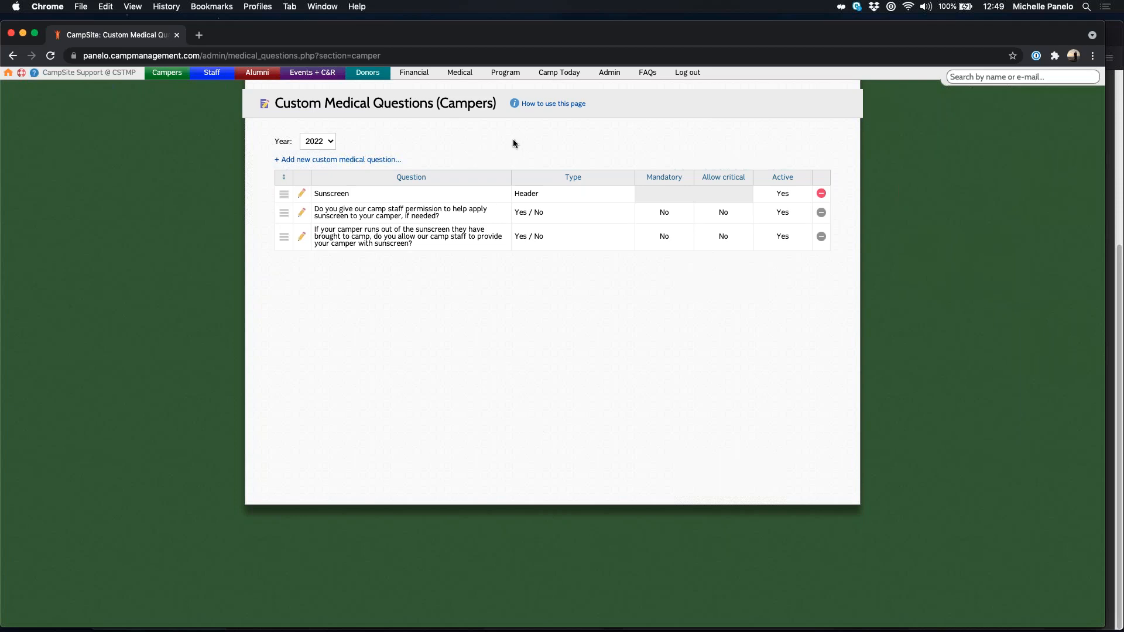
pyautogui.click(325, 161)
pyautogui.moveTo(415, 391); pyautogui.dragTo(508, 393)
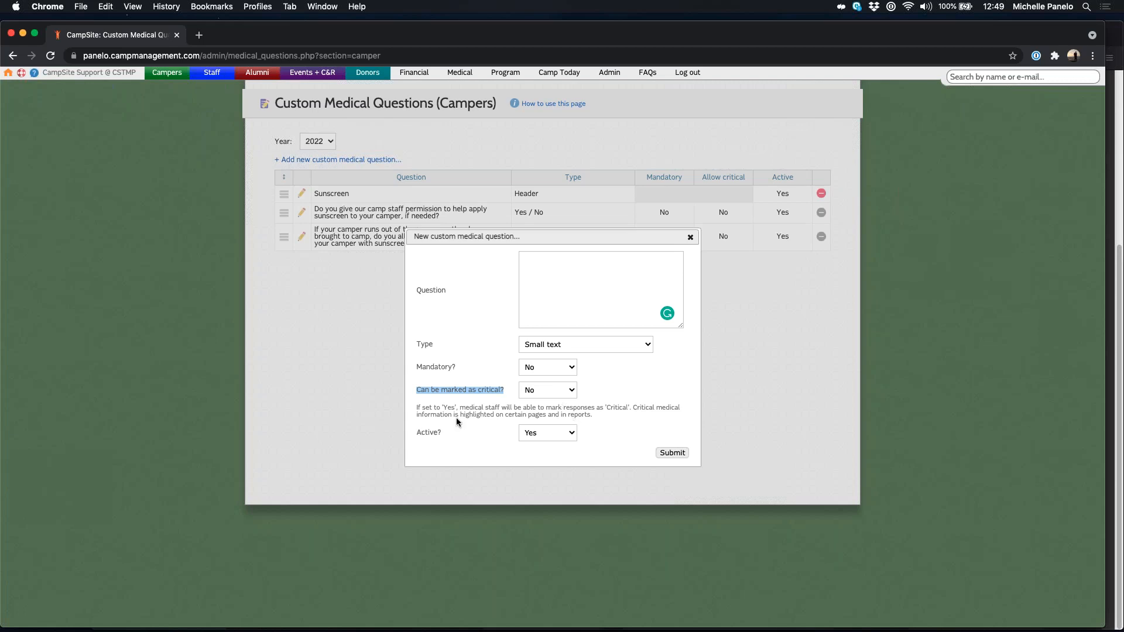
pyautogui.click(561, 391)
pyautogui.click(693, 331)
pyautogui.click(690, 238)
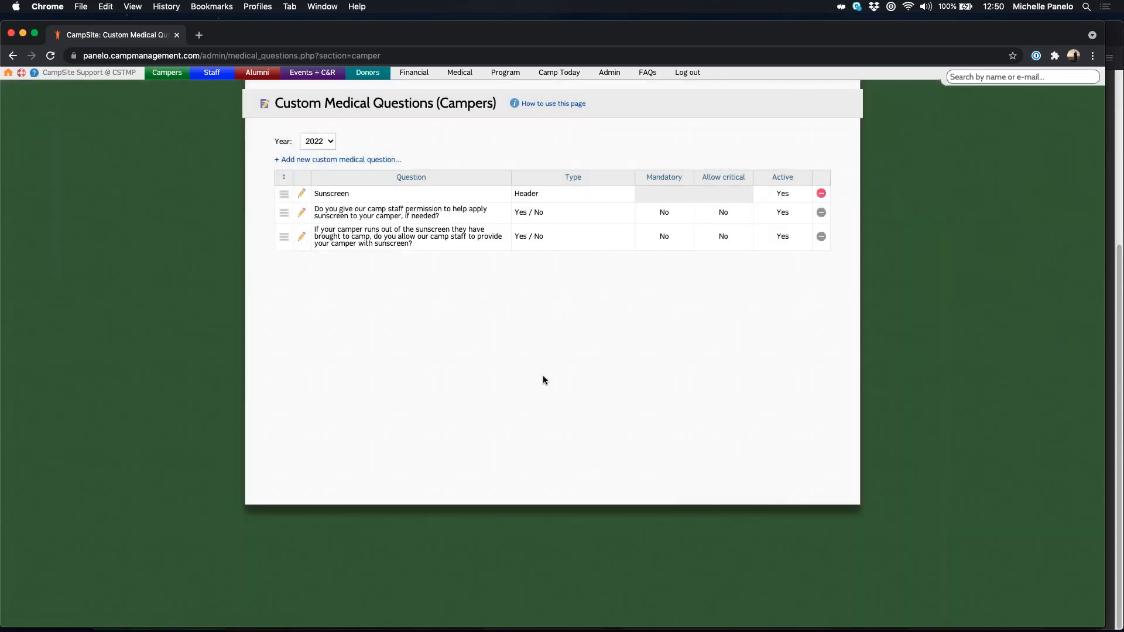
pyautogui.tripleClick(437, 115)
pyautogui.click(490, 140)
pyautogui.click(462, 74)
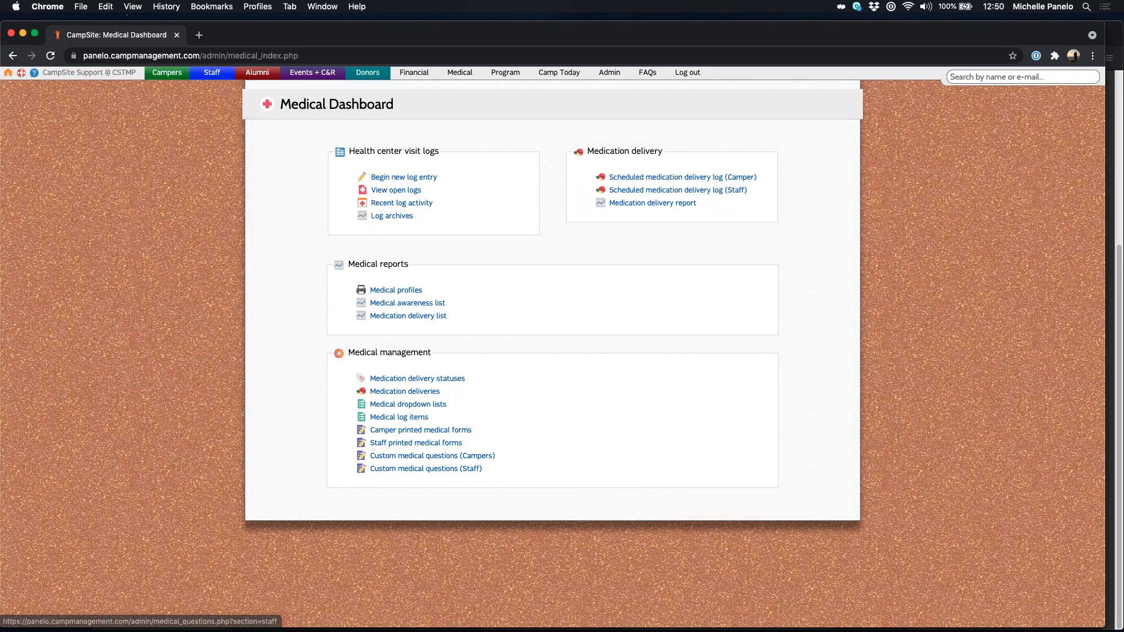
# Step: Start a blank health center visit log entry with 'Begin new log entry'
pyautogui.moveTo(489, 468); pyautogui.dragTo(368, 471)
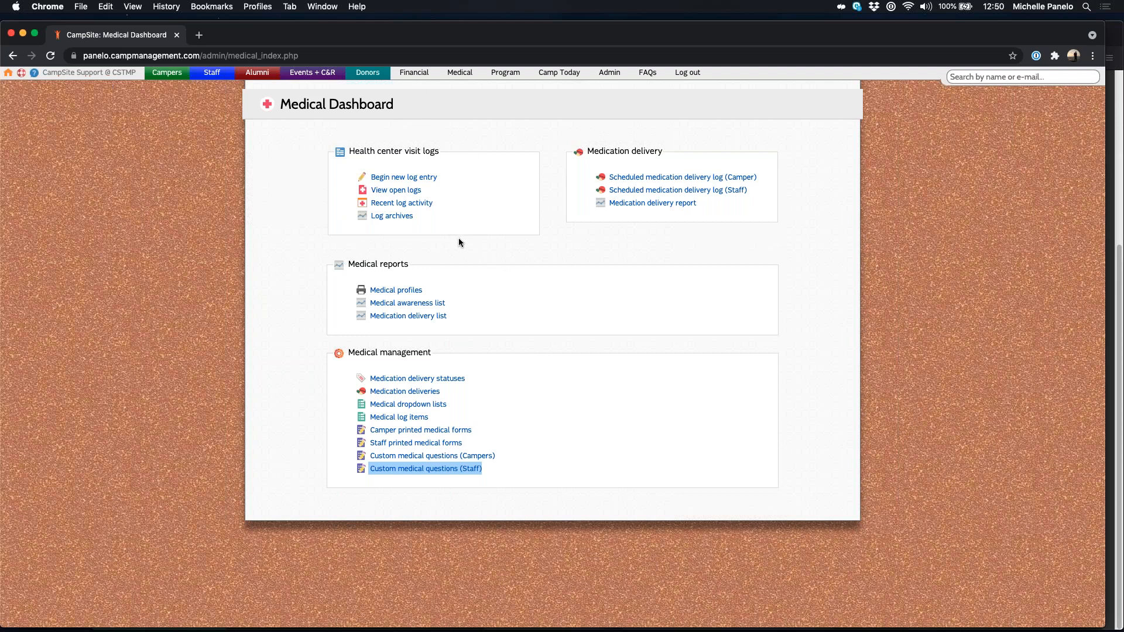
pyautogui.click(509, 256)
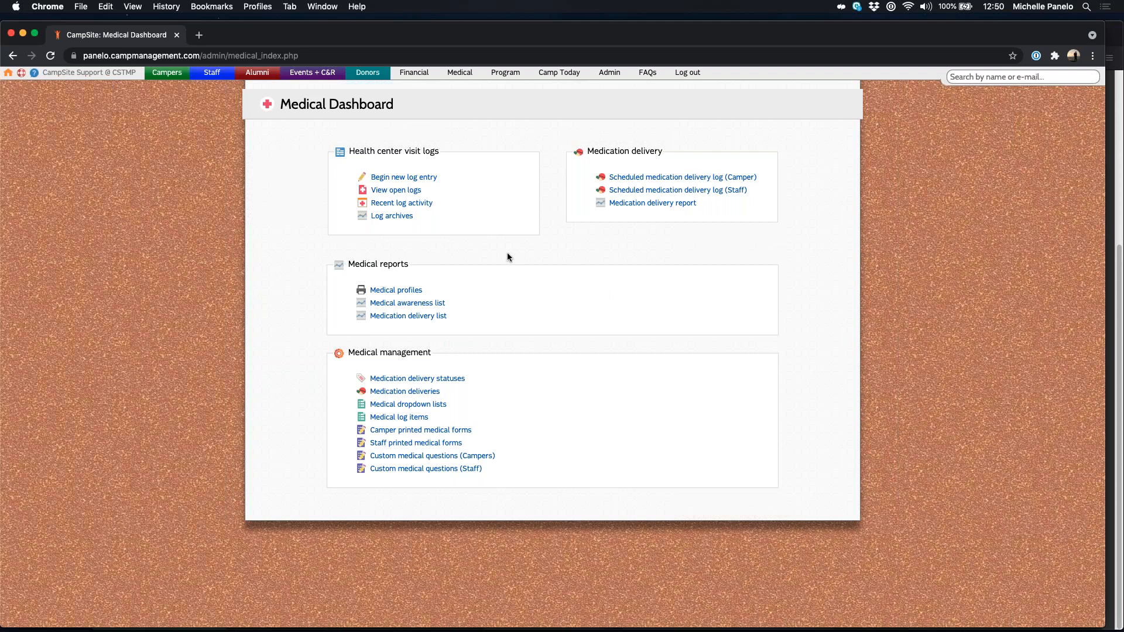
pyautogui.click(397, 181)
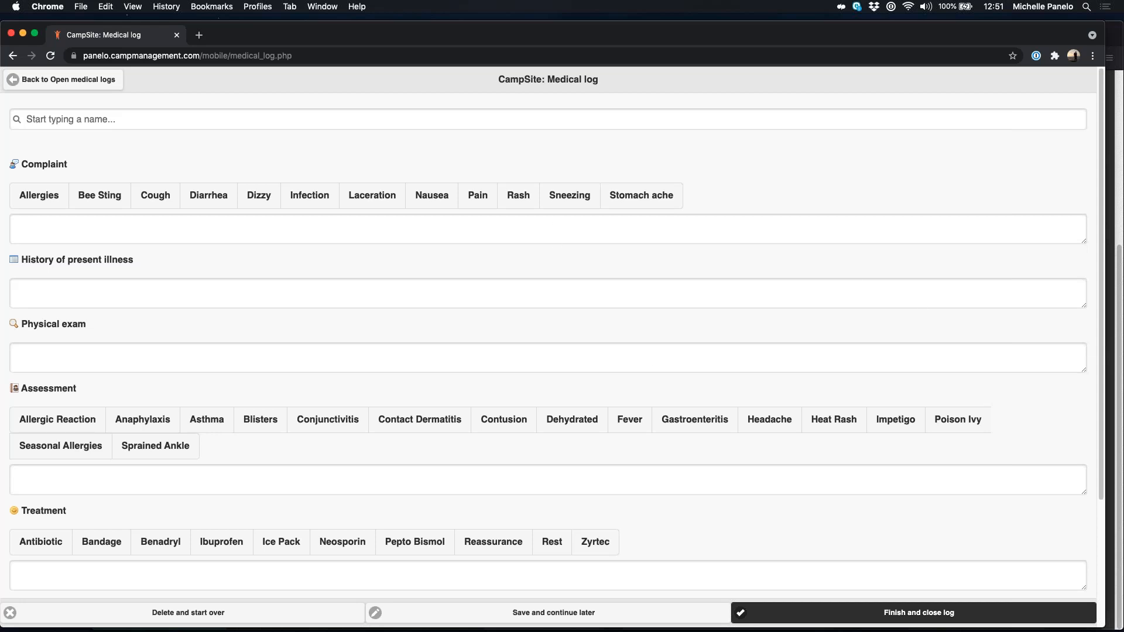
# Step: Search for the camper by name and select the matching suggestion
pyautogui.click(82, 119)
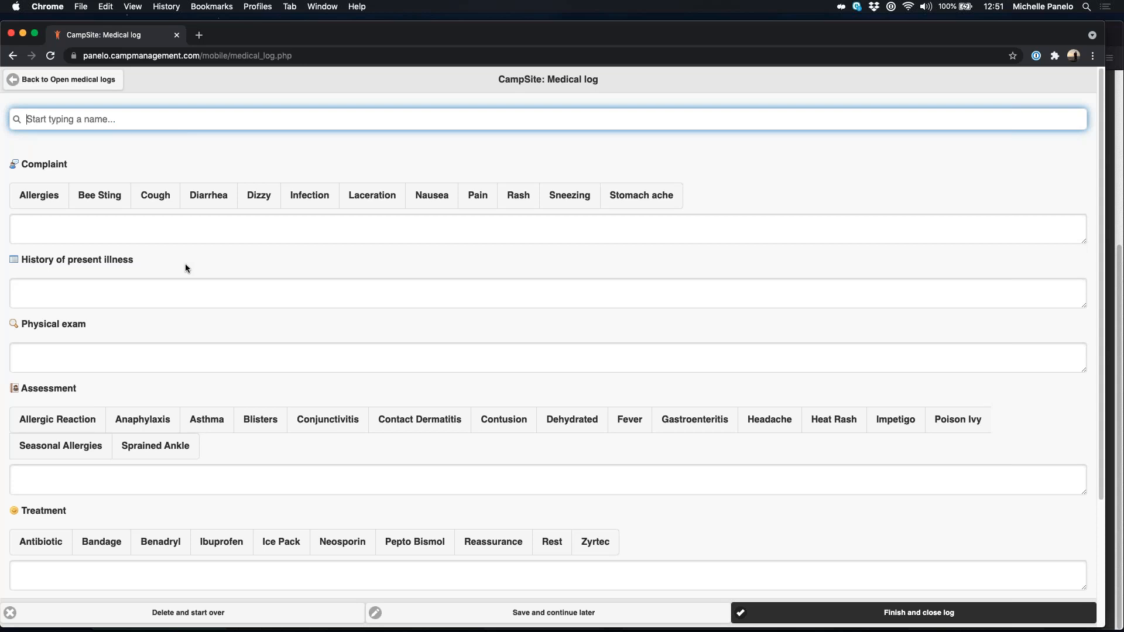
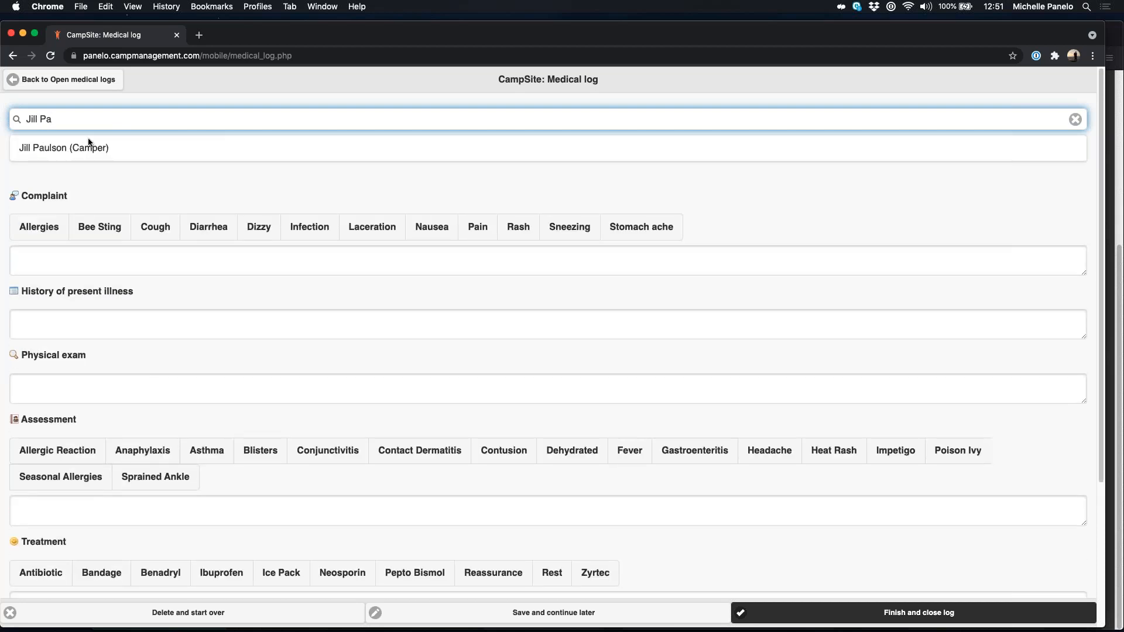
pyautogui.click(57, 145)
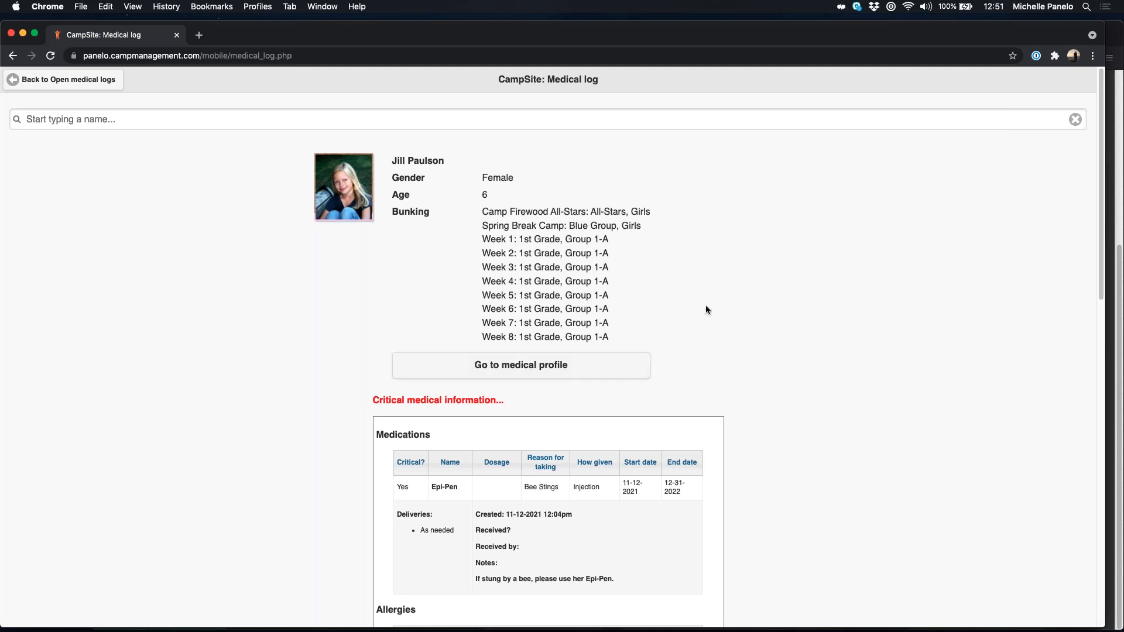
pyautogui.scroll(-5, 713, 305)
pyautogui.scroll(-2, 713, 305)
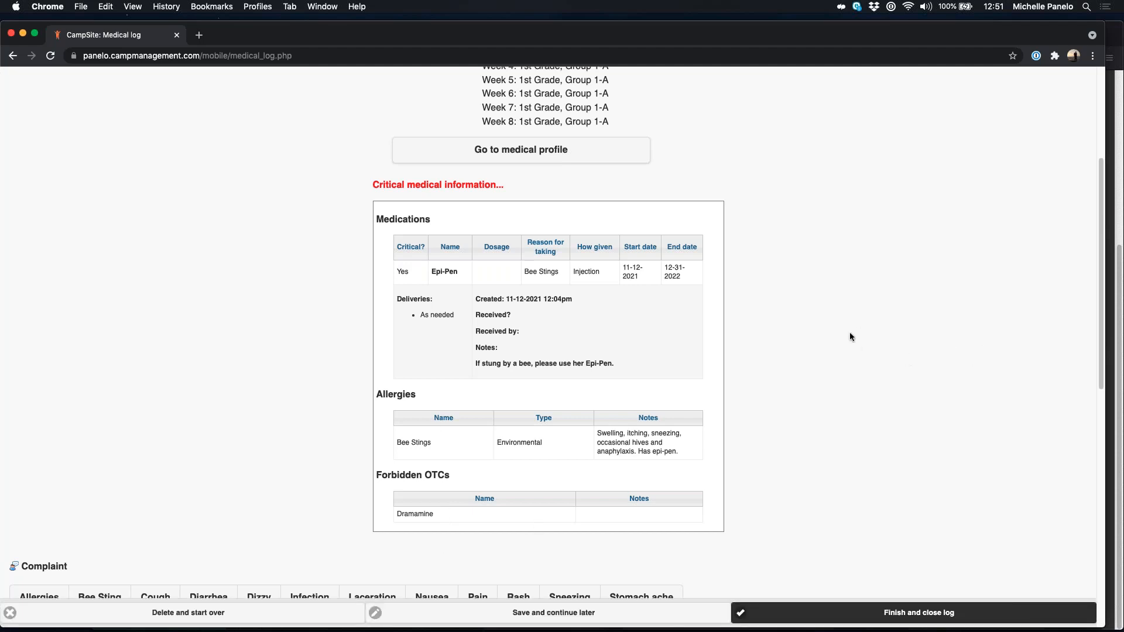
pyautogui.scroll(-5, 849, 337)
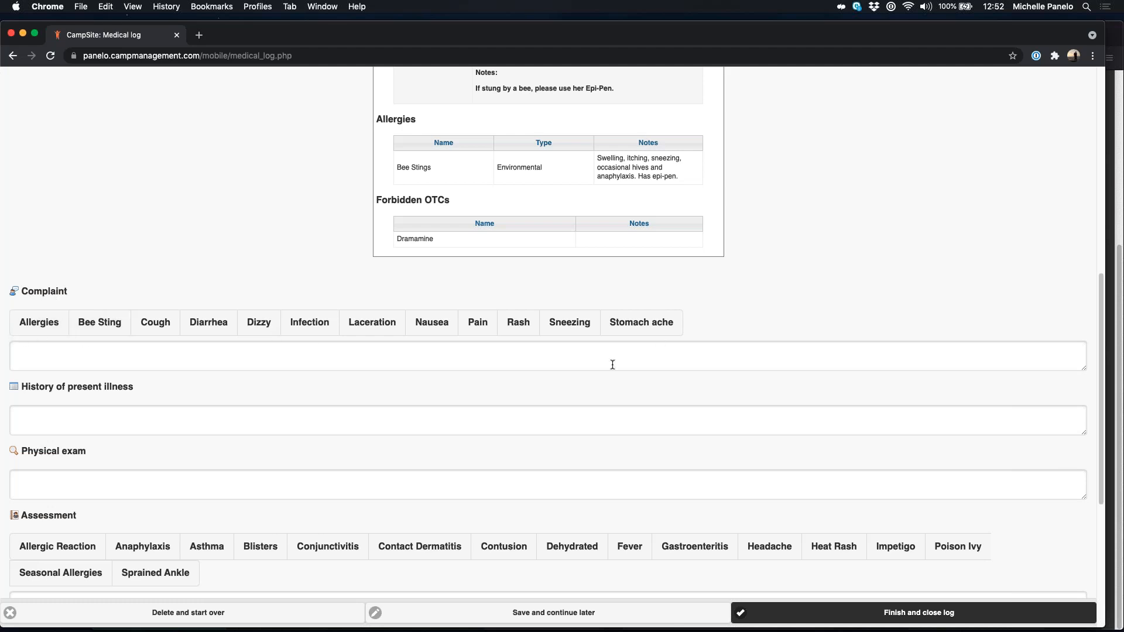
pyautogui.scroll(-1, 156, 381)
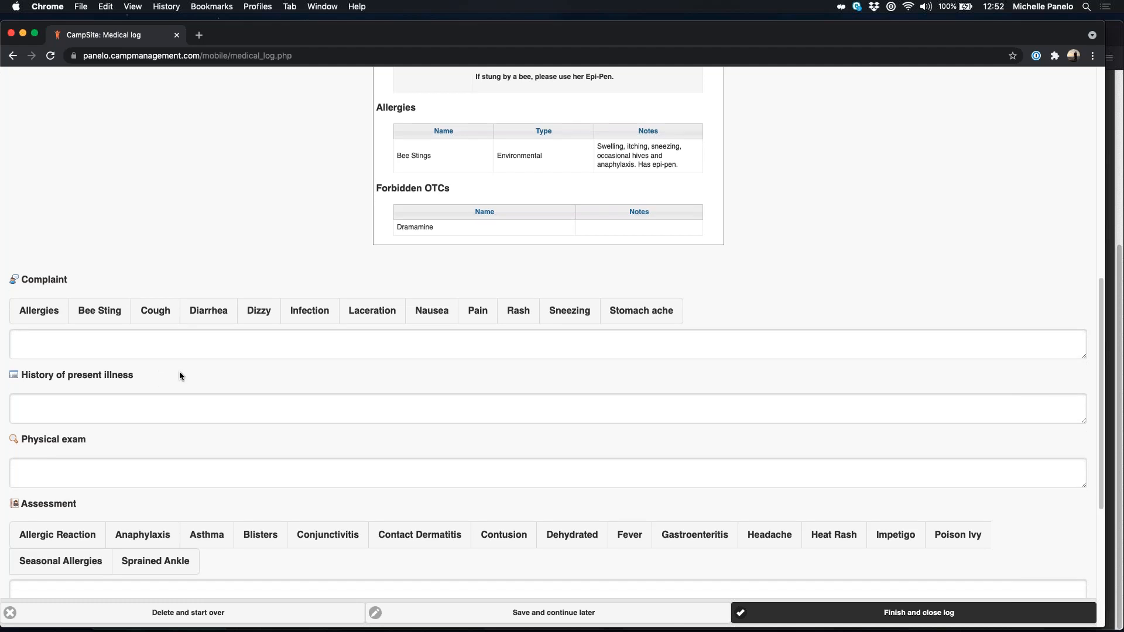
# Step: Add Bee Sting and Allergies complaints and enter the history 'Allergic to bee stings'
pyautogui.click(100, 311)
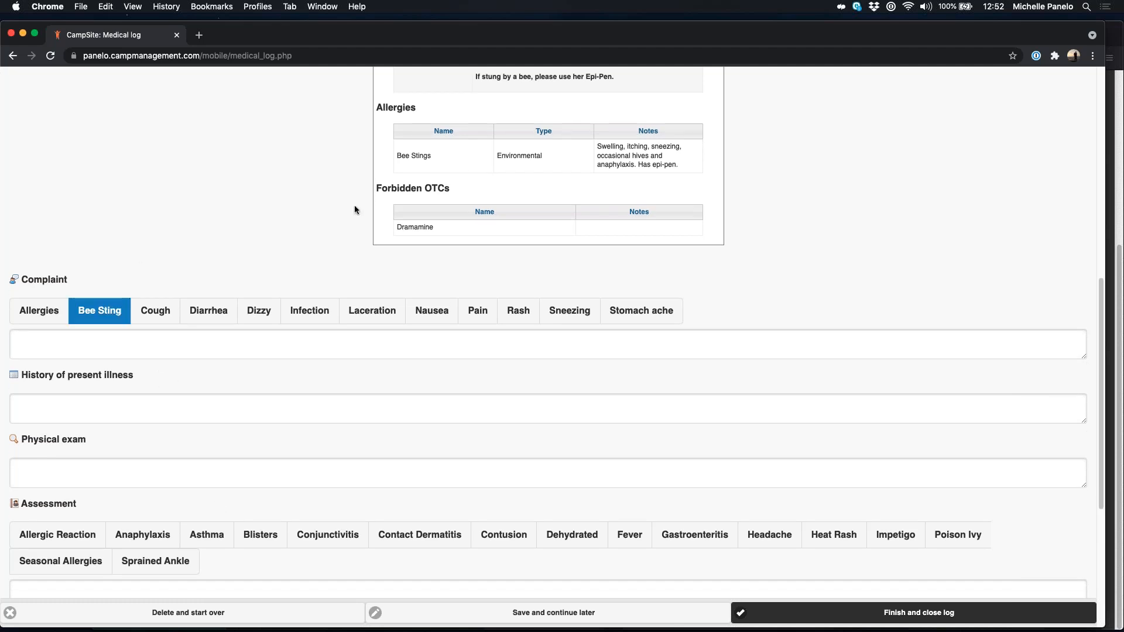
pyautogui.click(50, 317)
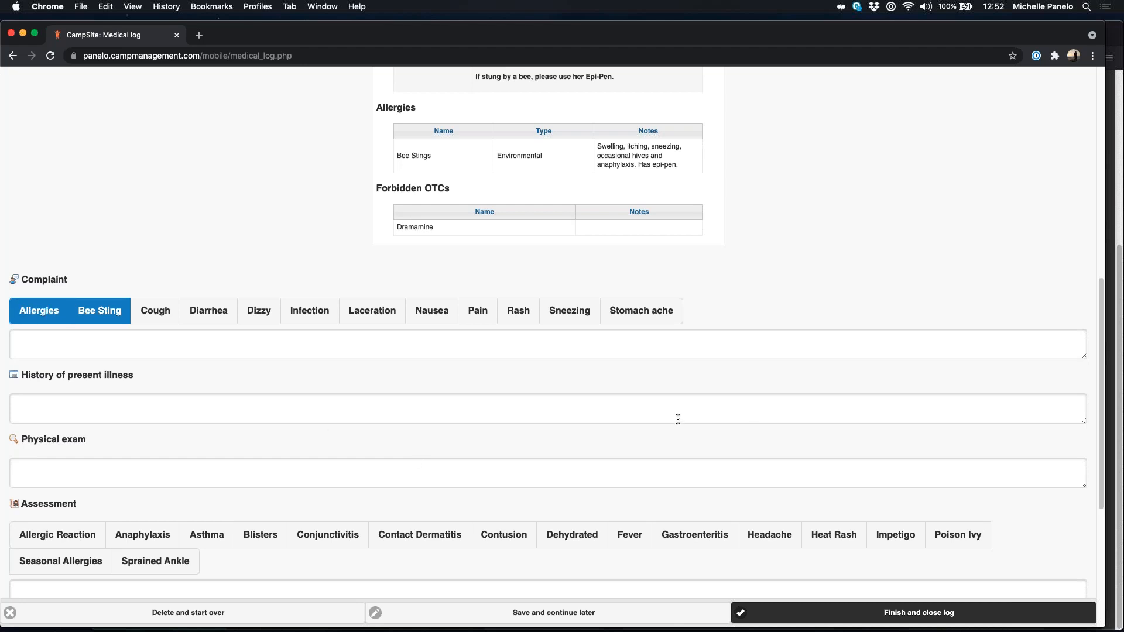
pyautogui.scroll(-1, 421, 418)
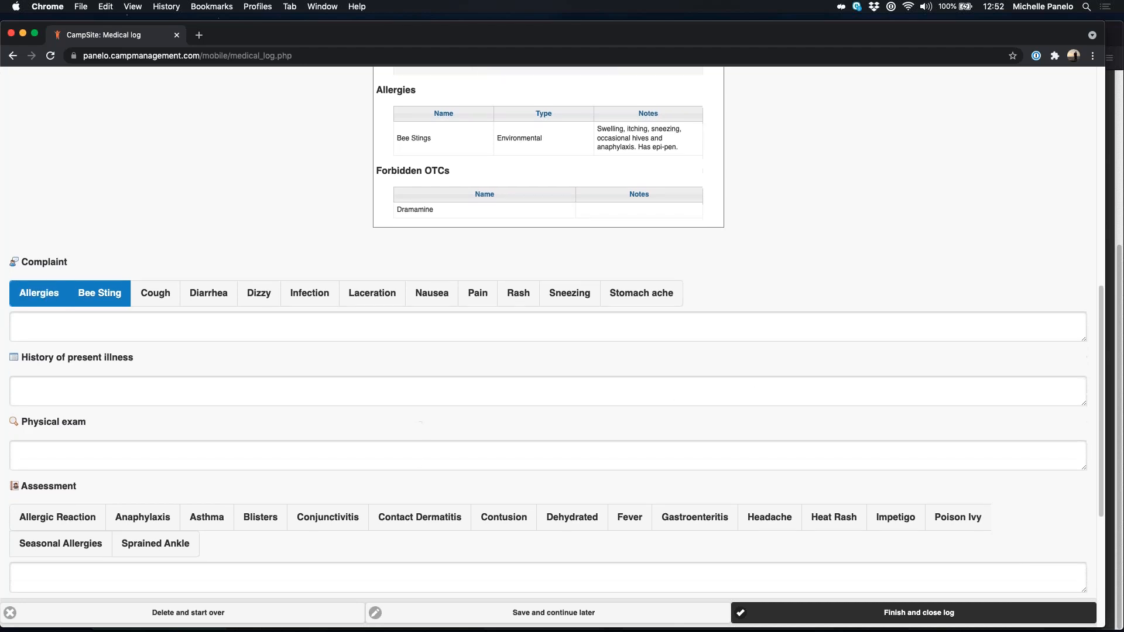
pyautogui.click(135, 389)
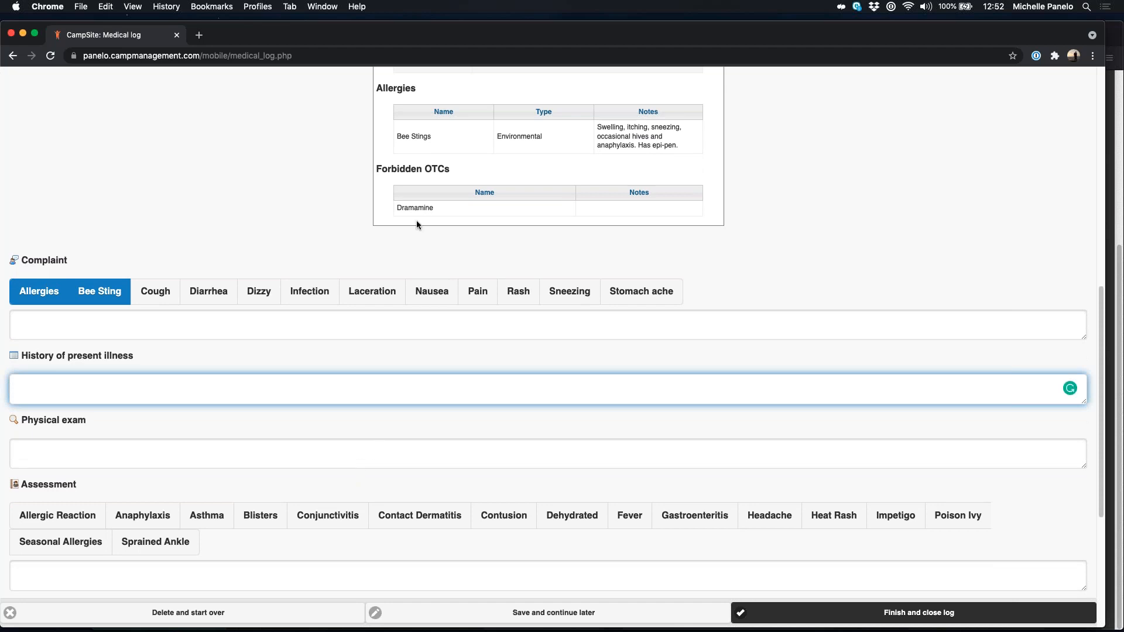
pyautogui.write('Allergic to bee stings')
pyautogui.scroll(-3, 186, 447)
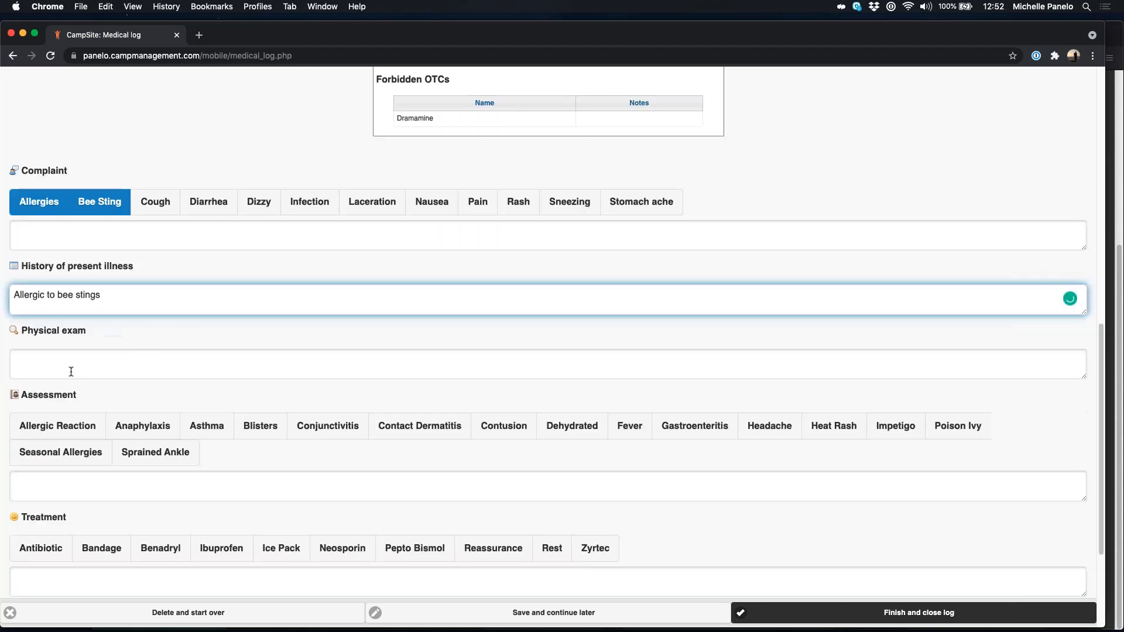
pyautogui.click(73, 371)
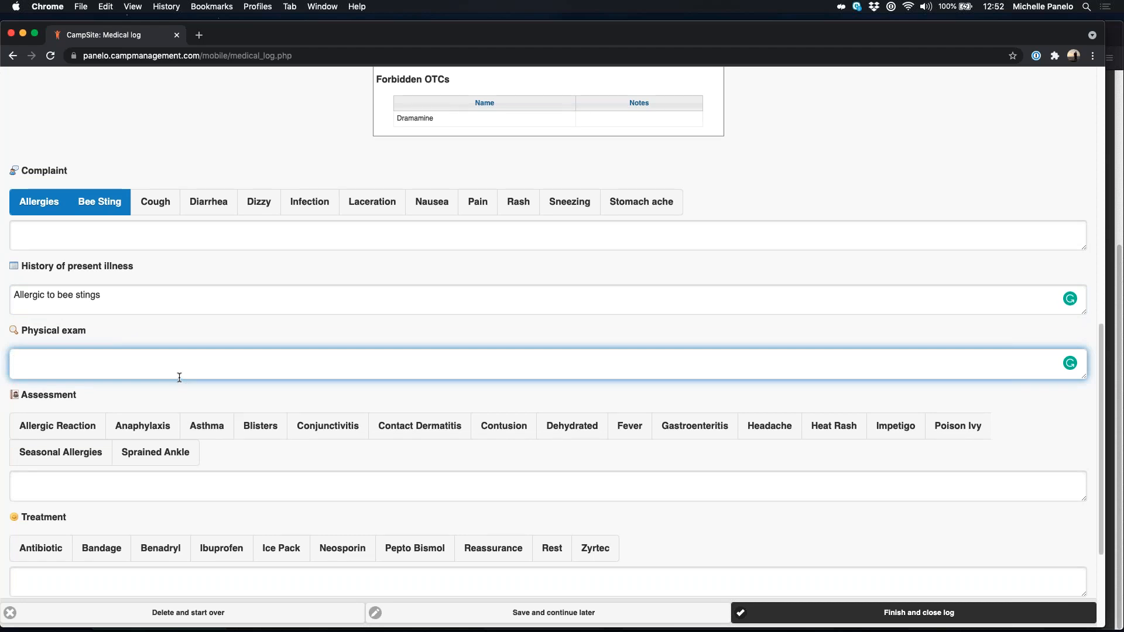
pyautogui.scroll(-5, 180, 378)
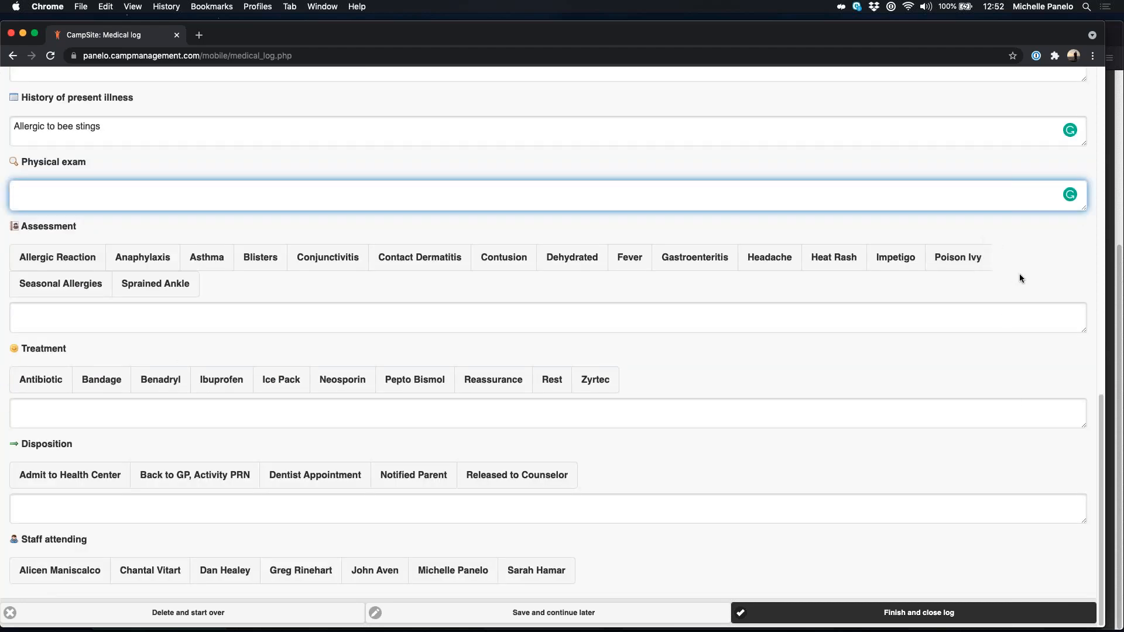
# Step: Assess the visit as Allergic Reaction, treated with Benadryl, noting 'Gave epi-pen shot'
pyautogui.click(68, 264)
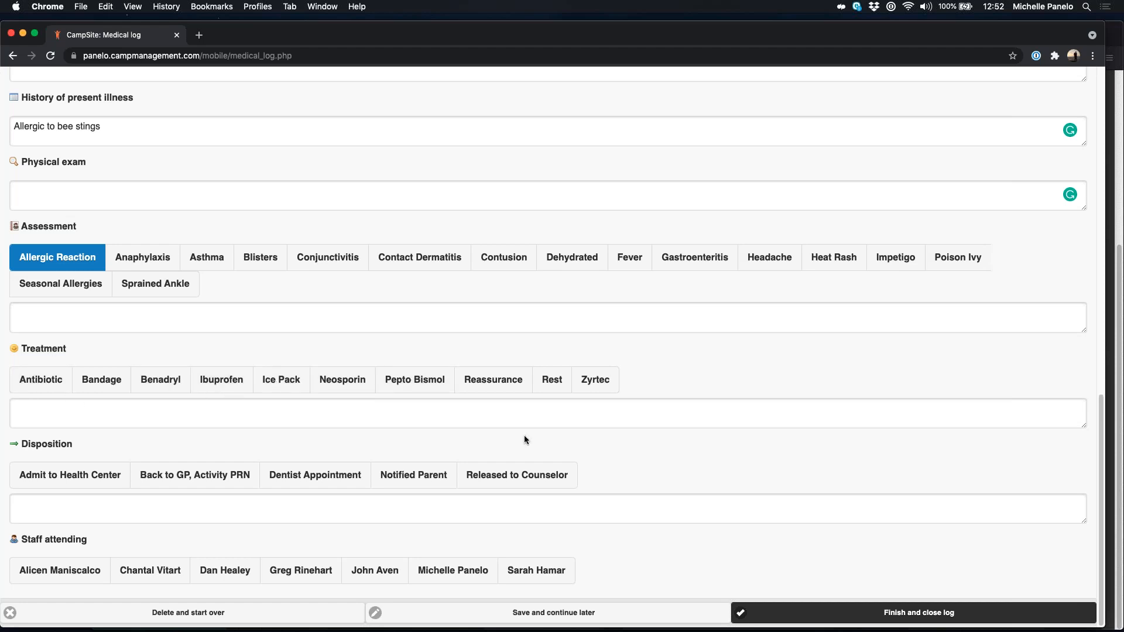
pyautogui.click(162, 386)
pyautogui.click(325, 412)
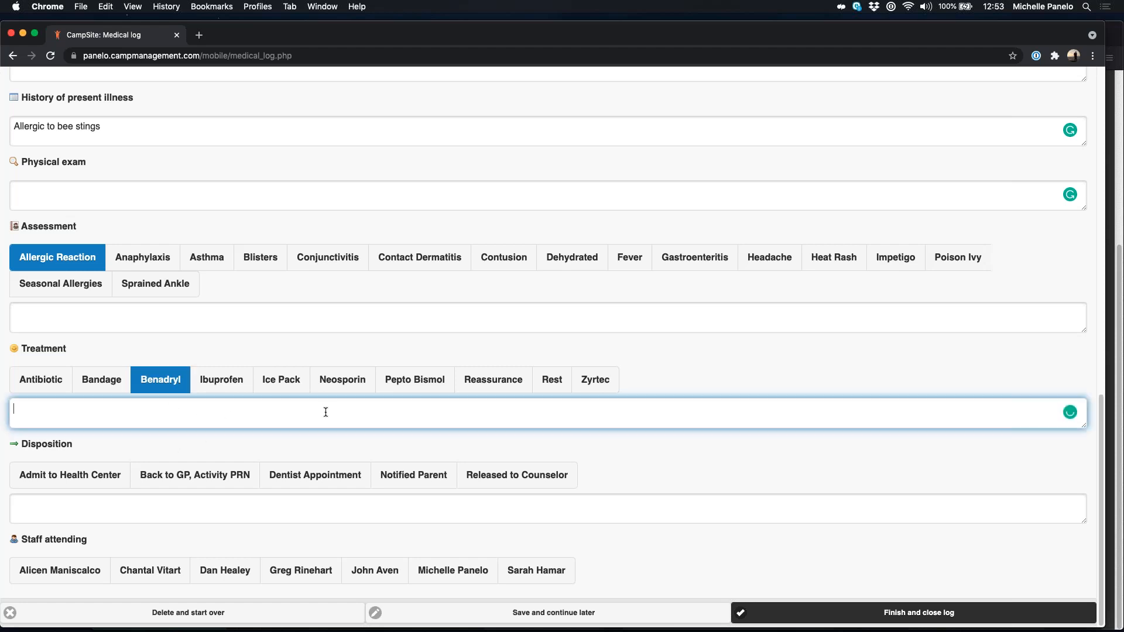
pyautogui.write('Gave epi-pen shot')
# Step: Record admission to the Health Center, parent notified, and the attending staff member
pyautogui.click(85, 484)
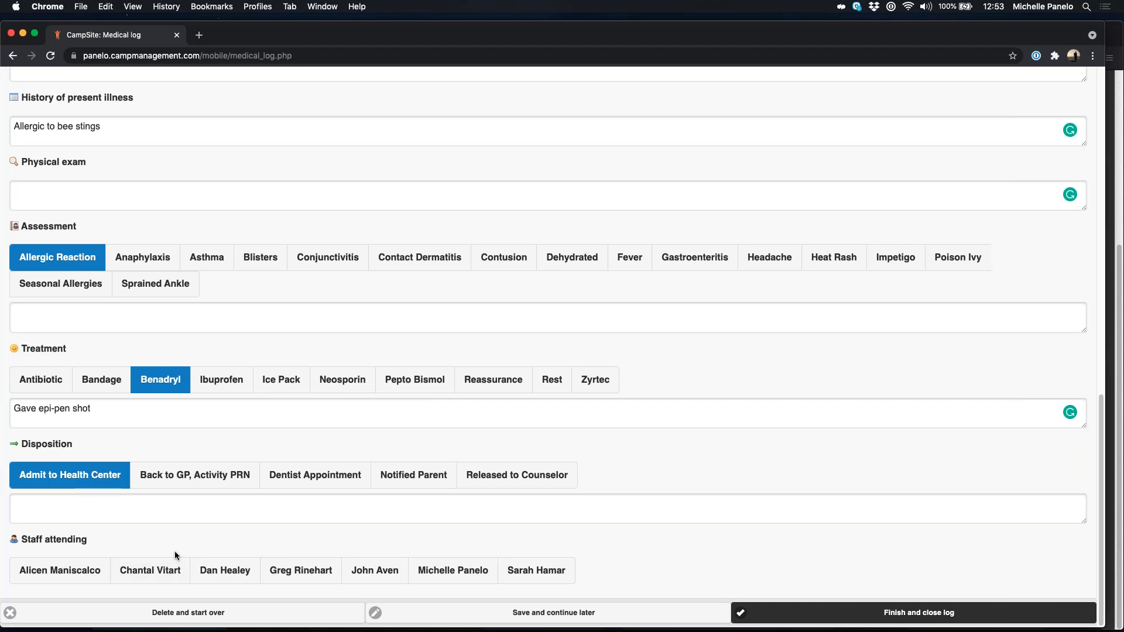
pyautogui.click(478, 507)
pyautogui.click(426, 477)
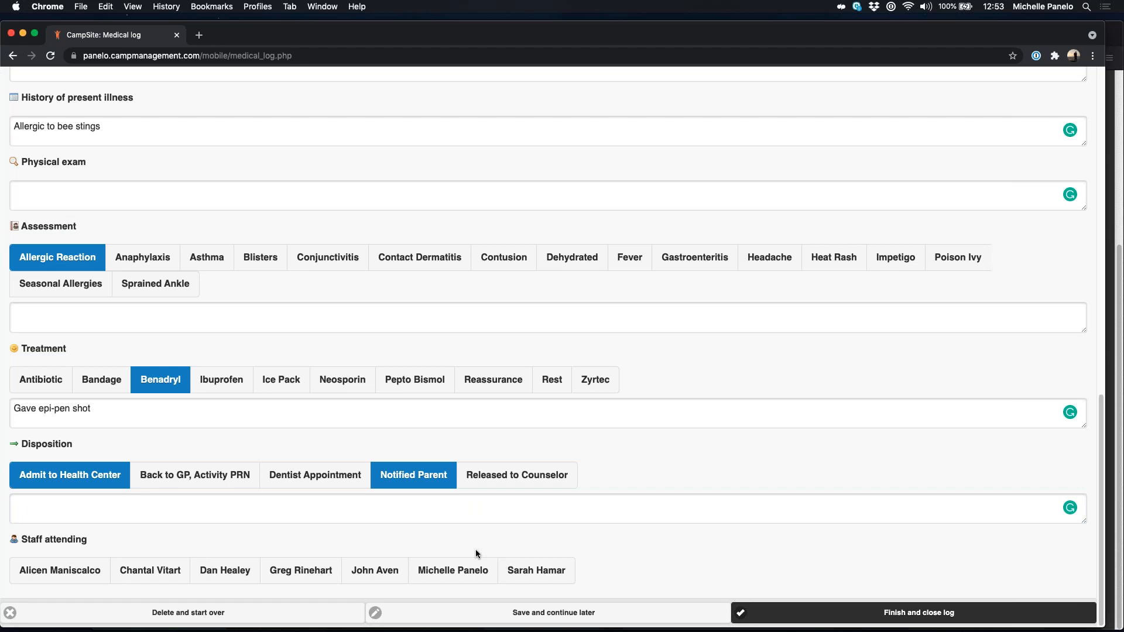
pyautogui.click(75, 518)
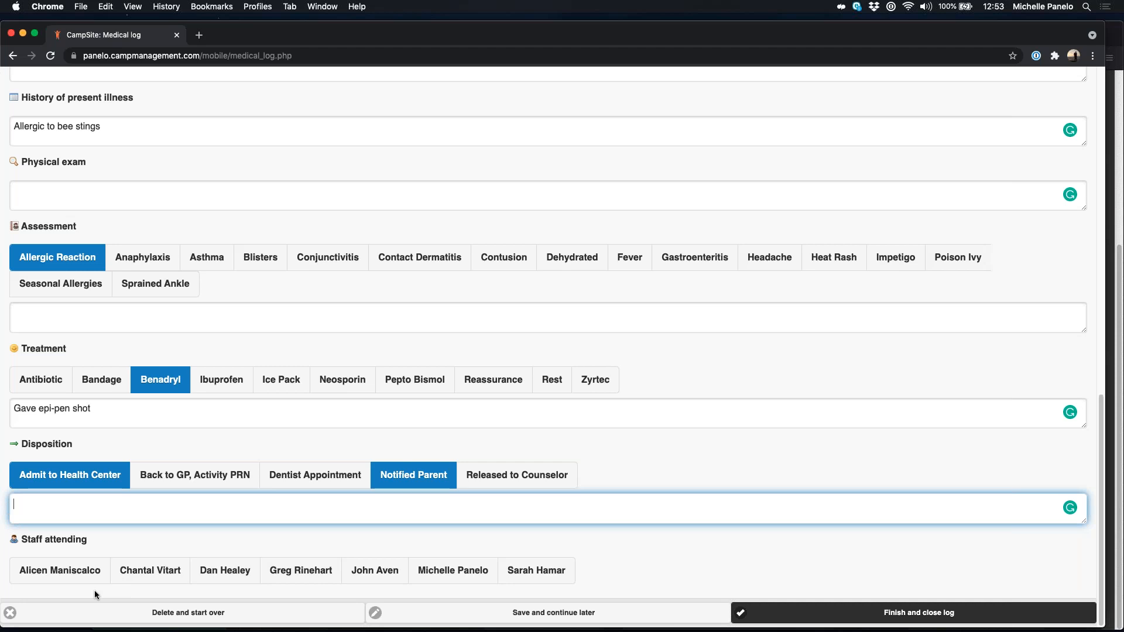
pyautogui.click(463, 571)
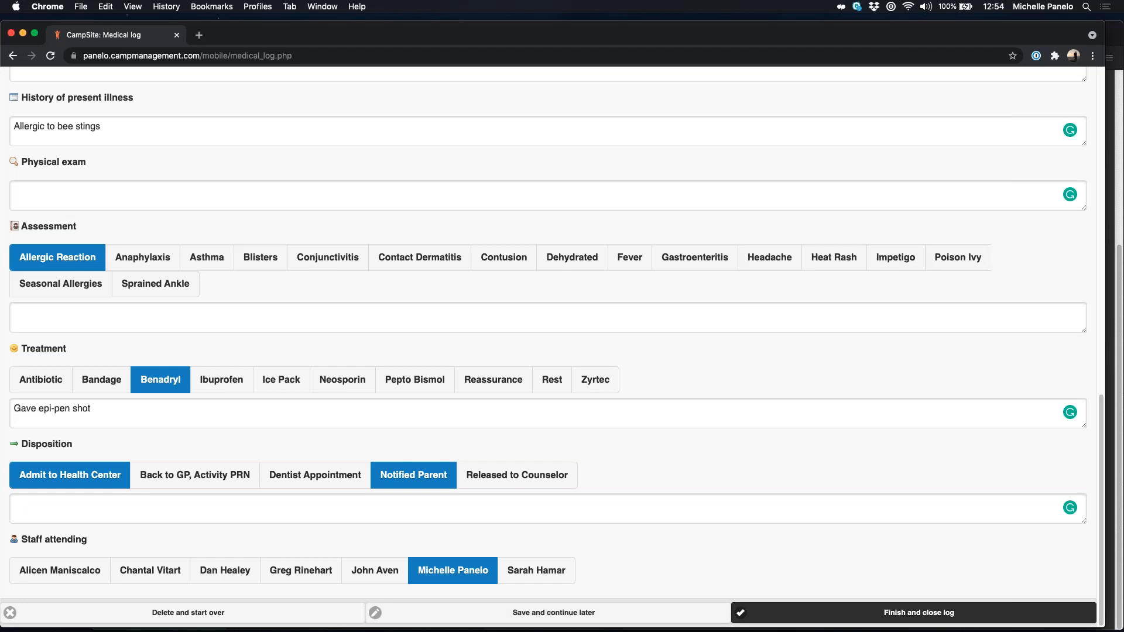
pyautogui.scroll(5, 631, 339)
pyautogui.scroll(-5, 638, 351)
# Step: Finish and close the allergic-reaction log, confirm it, and return to the Medical Dashboard
pyautogui.click(913, 613)
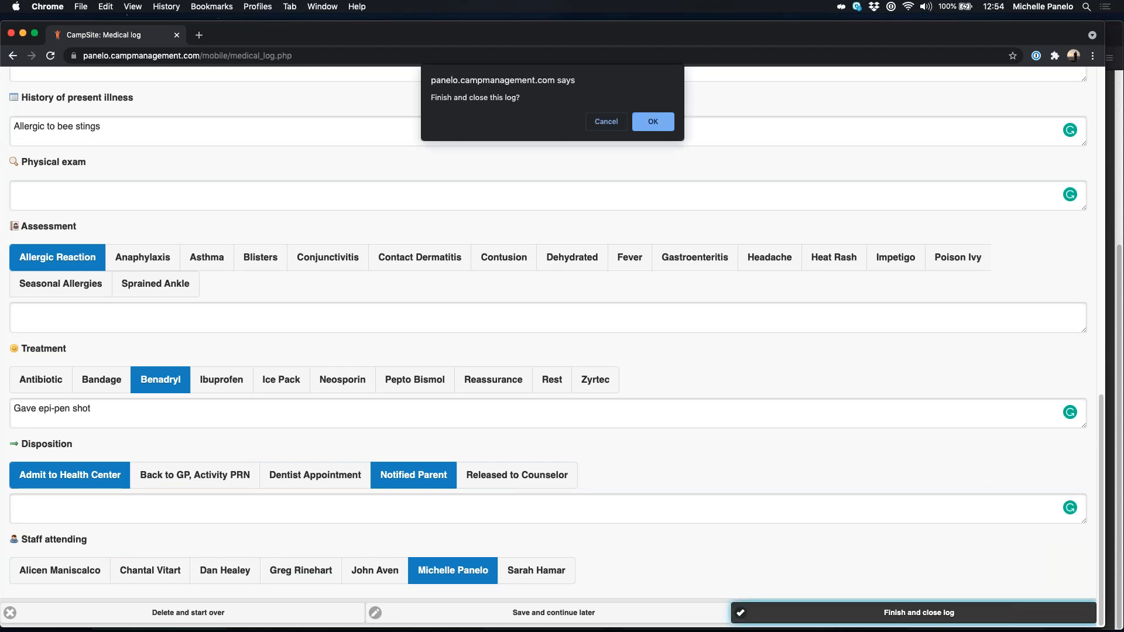
pyautogui.click(655, 127)
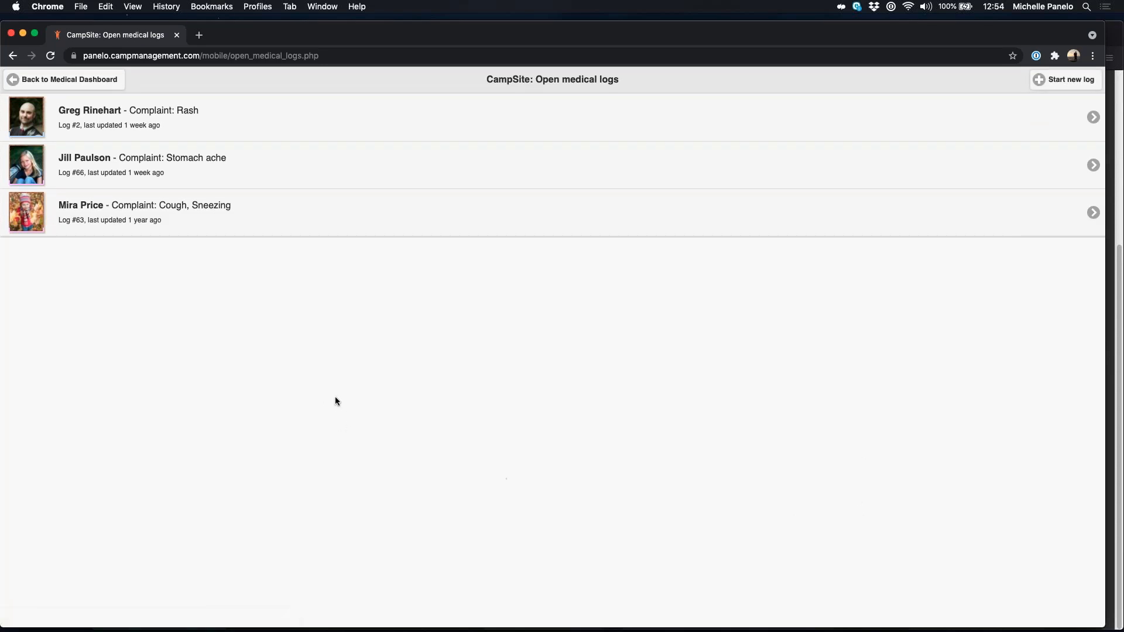
pyautogui.click(46, 82)
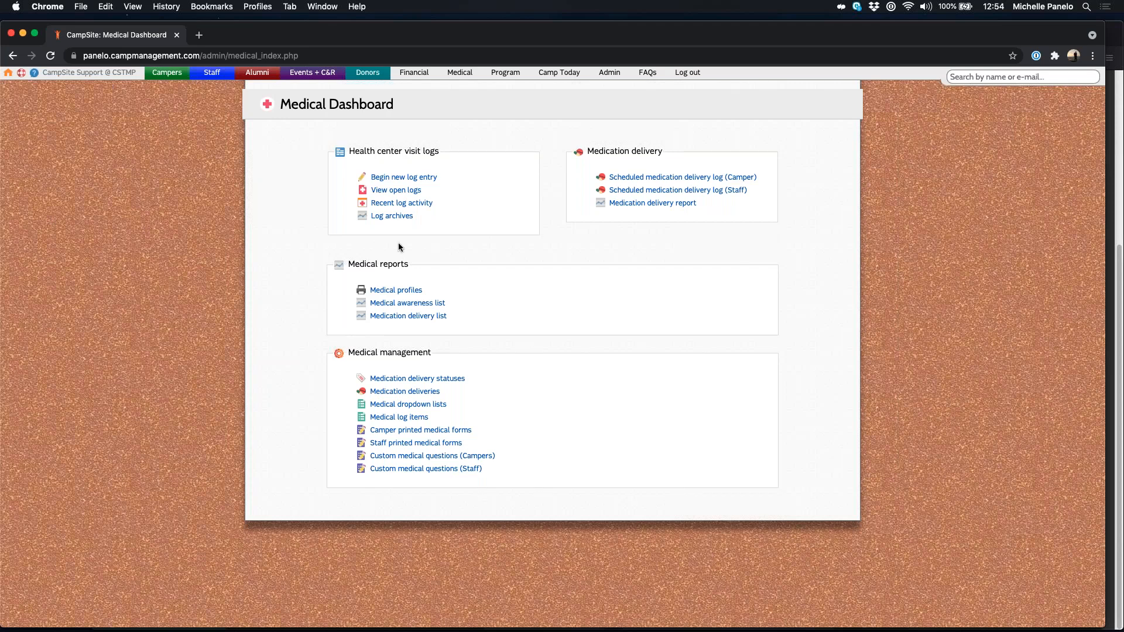
# Step: Check the open logs list, then open Recent log activity showing the closed Benadryl log
pyautogui.click(397, 197)
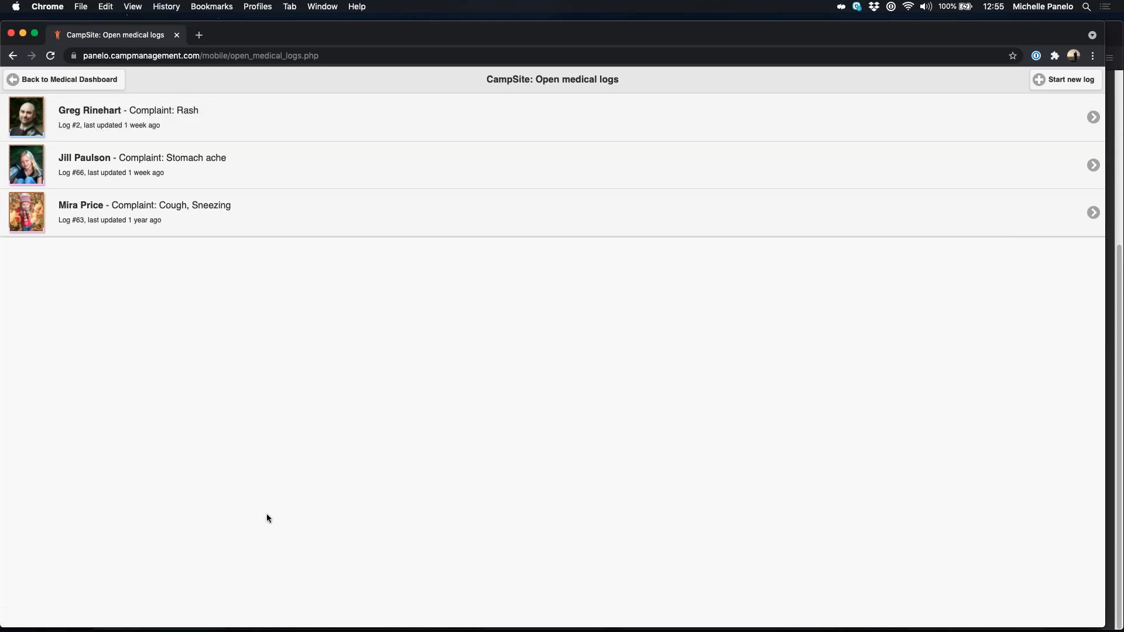
pyautogui.click(65, 81)
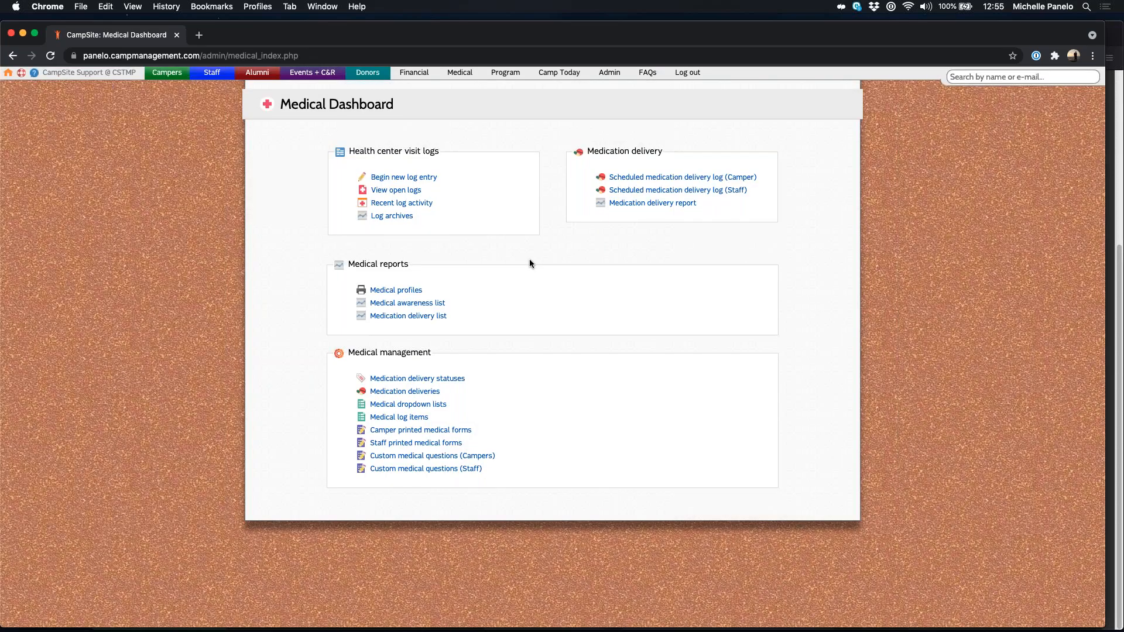
pyautogui.click(401, 203)
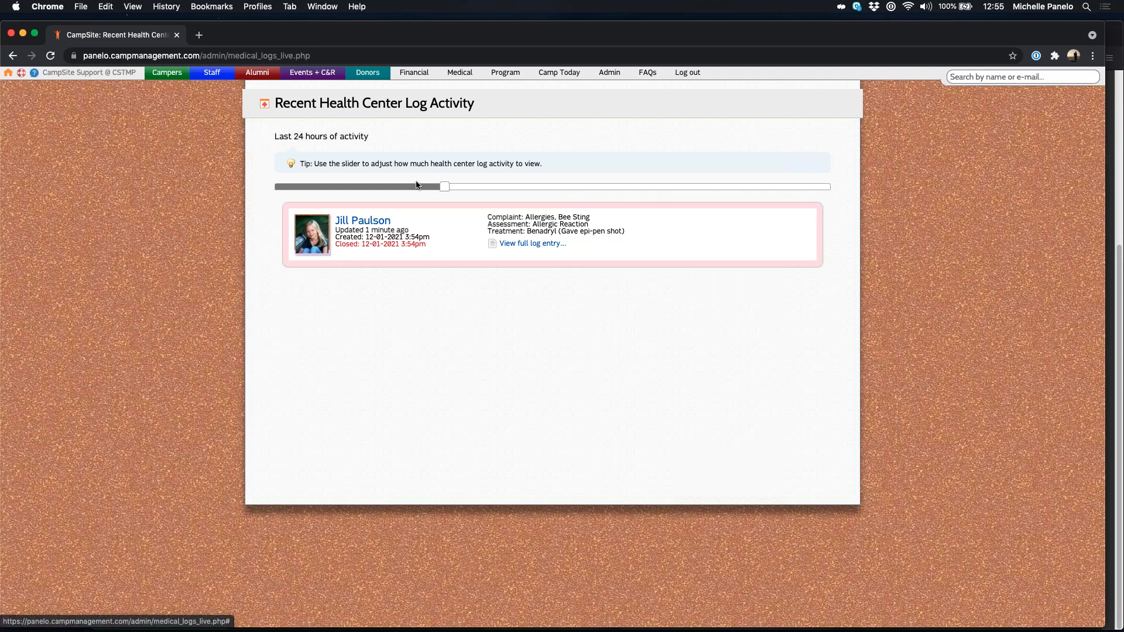
# Step: Narrow the recent log activity window to the last 3 hours
pyautogui.moveTo(441, 187); pyautogui.dragTo(668, 184)
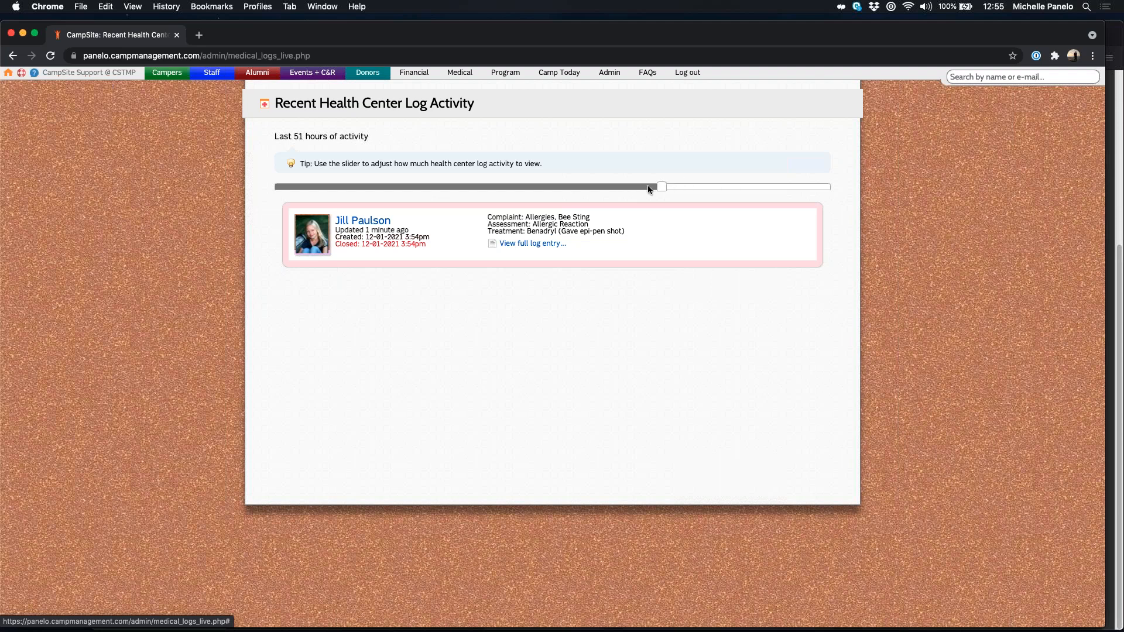
pyautogui.moveTo(610, 190); pyautogui.dragTo(275, 187)
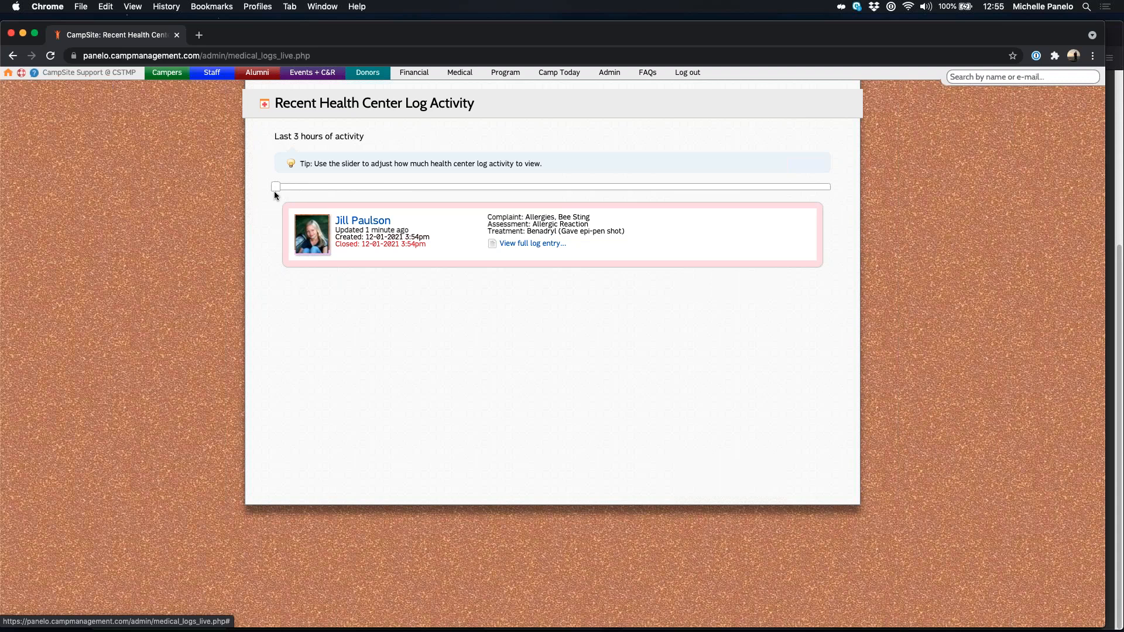
pyautogui.click(439, 401)
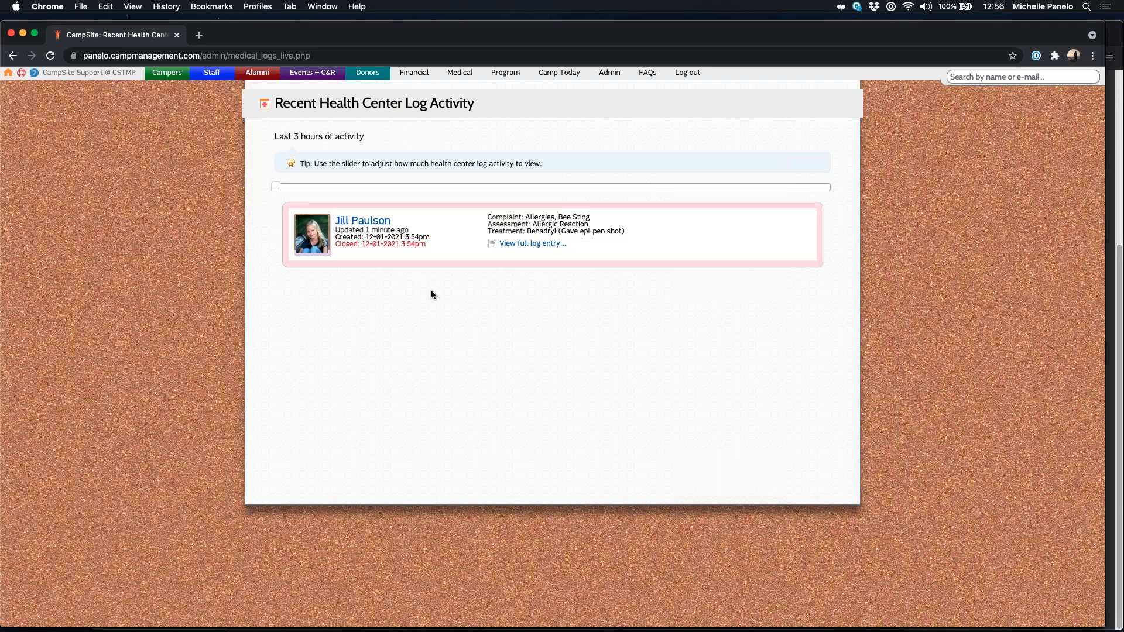
# Step: Return to the Medical Dashboard through the top navigation
pyautogui.moveTo(274, 103); pyautogui.dragTo(493, 103)
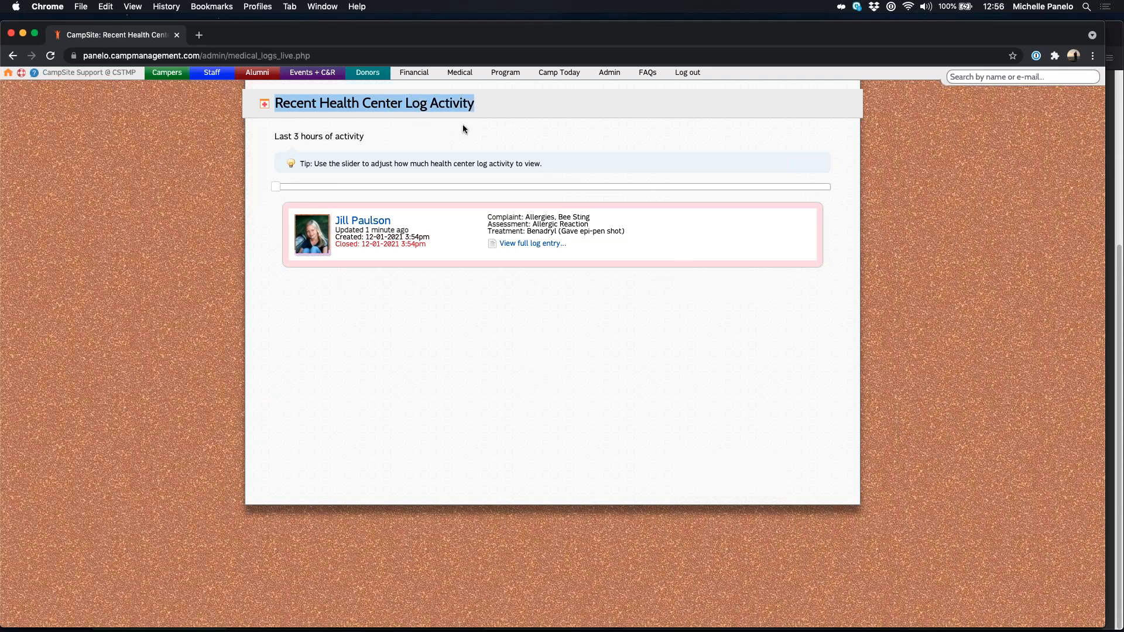
pyautogui.click(480, 139)
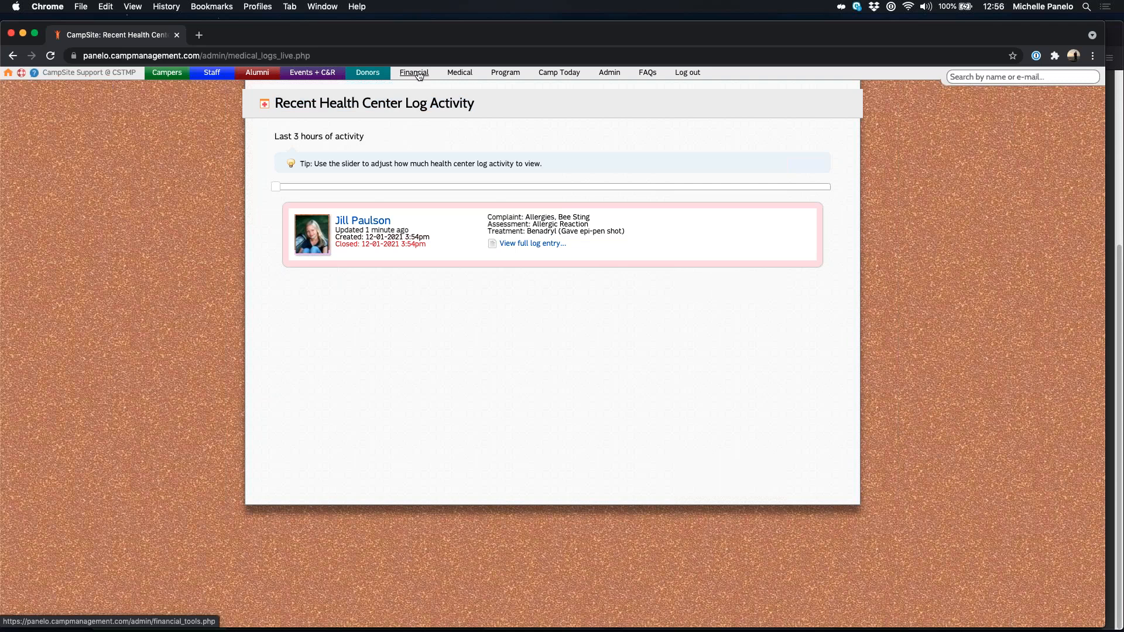
pyautogui.click(418, 73)
pyautogui.click(464, 74)
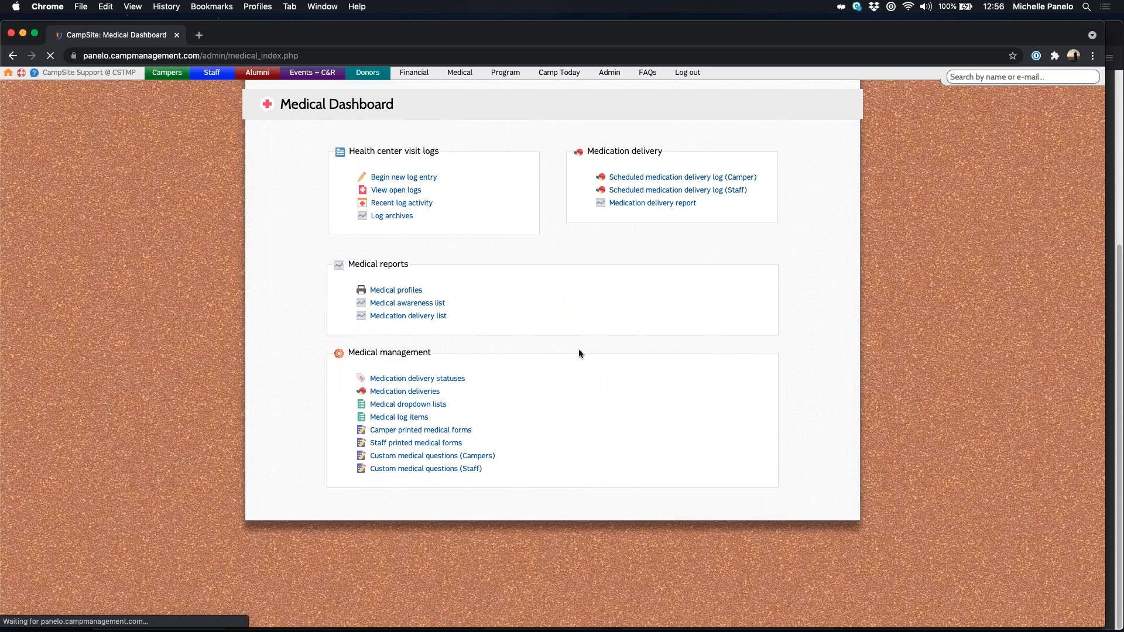
# Step: Open Log archives under Health center visit logs to reach the Medical Log Archives search
pyautogui.tripleClick(399, 154)
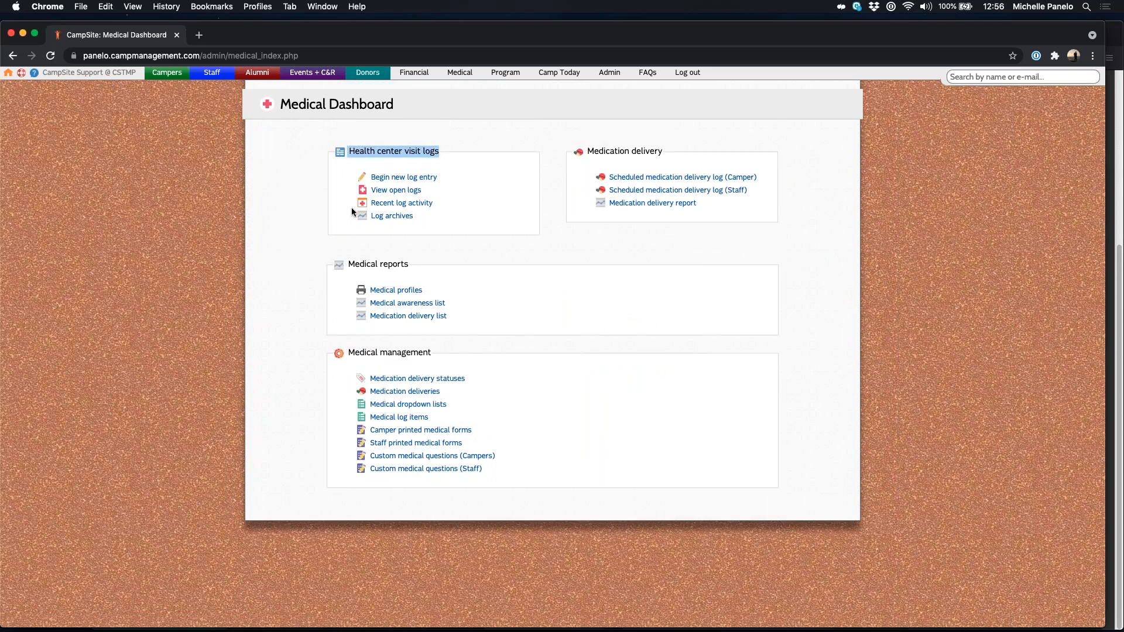
pyautogui.click(391, 217)
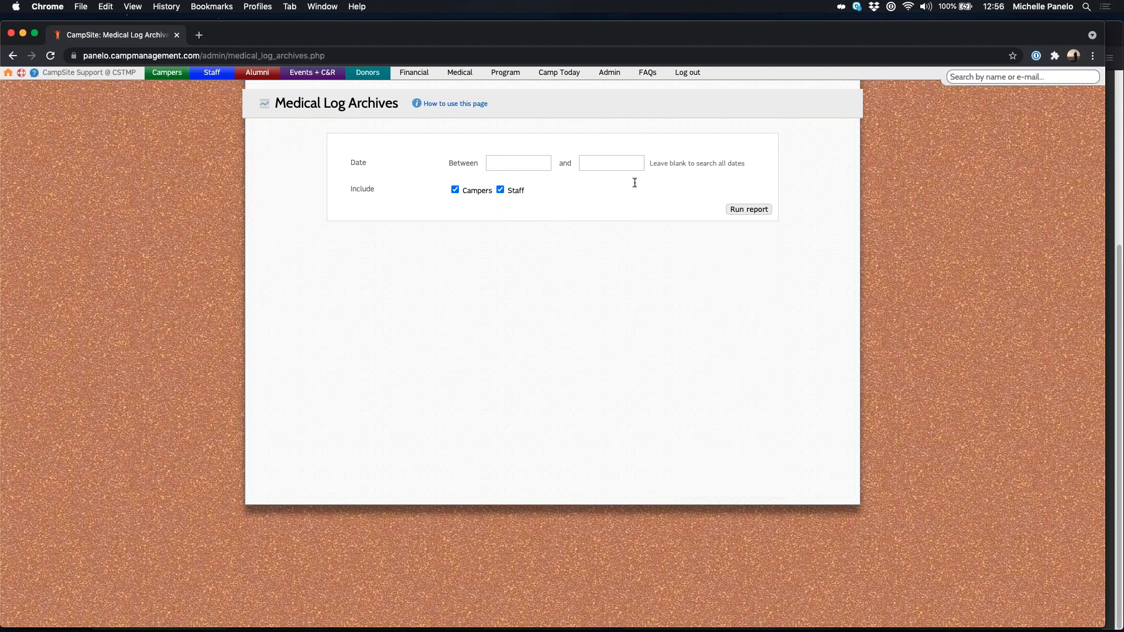
# Step: Run the Medical Log Archives report across all dates (11 logs), then return to the Medical Dashboard
pyautogui.click(759, 212)
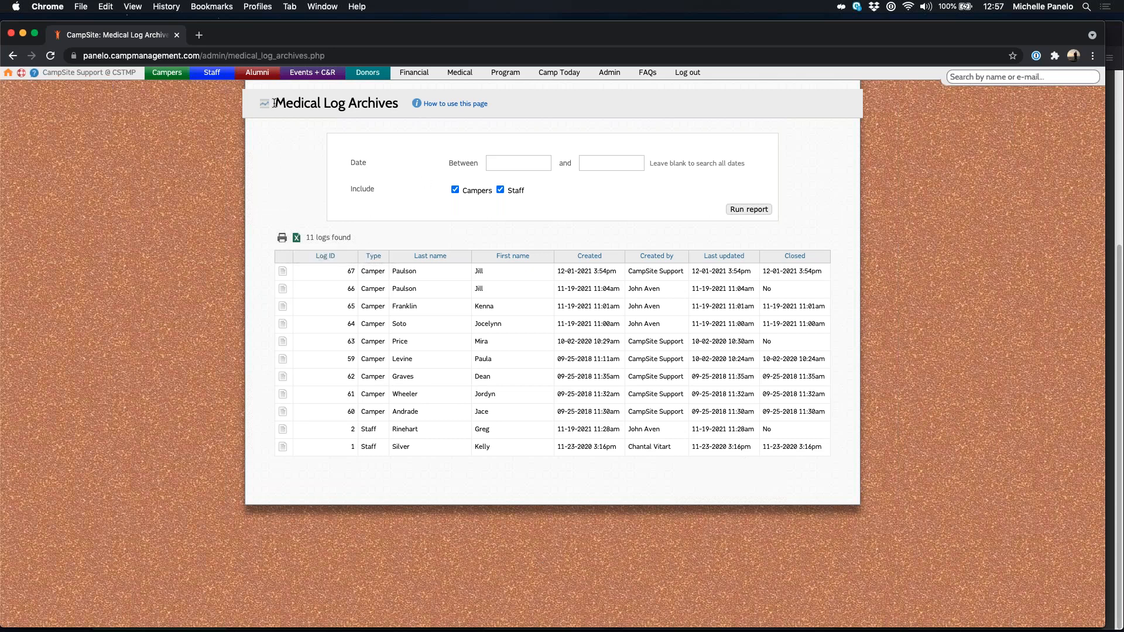
pyautogui.tripleClick(300, 104)
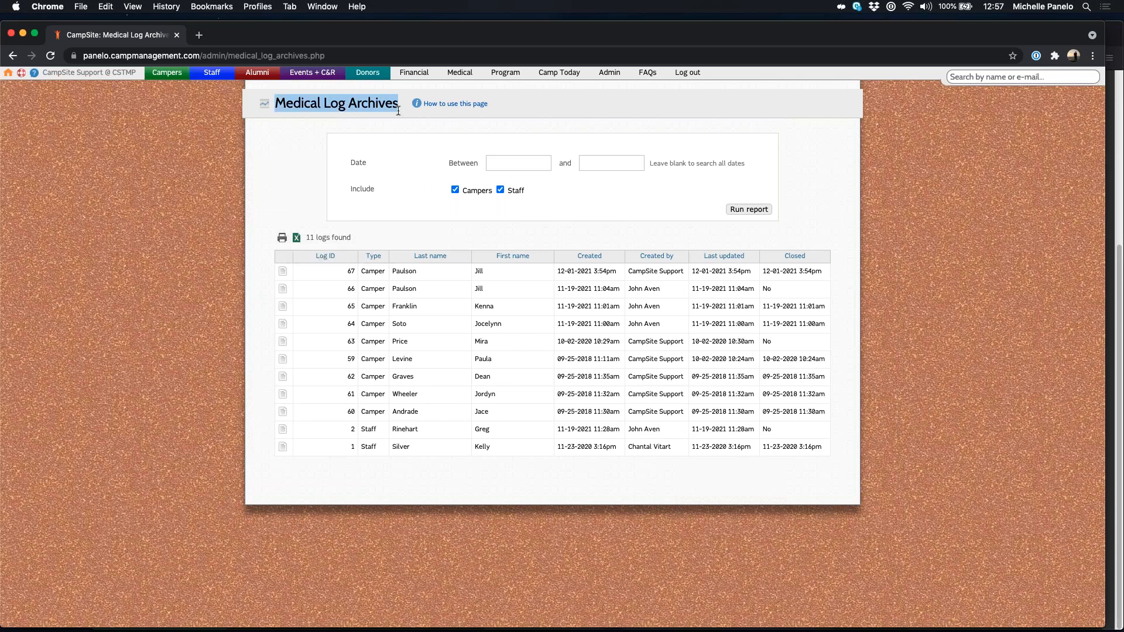
pyautogui.click(410, 146)
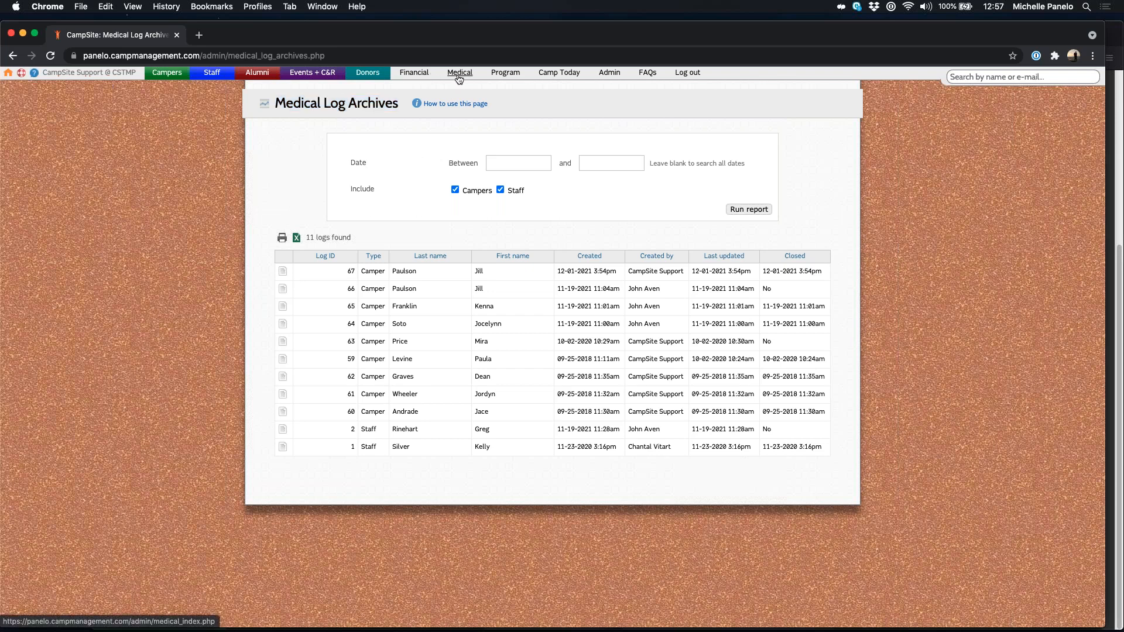
pyautogui.click(460, 72)
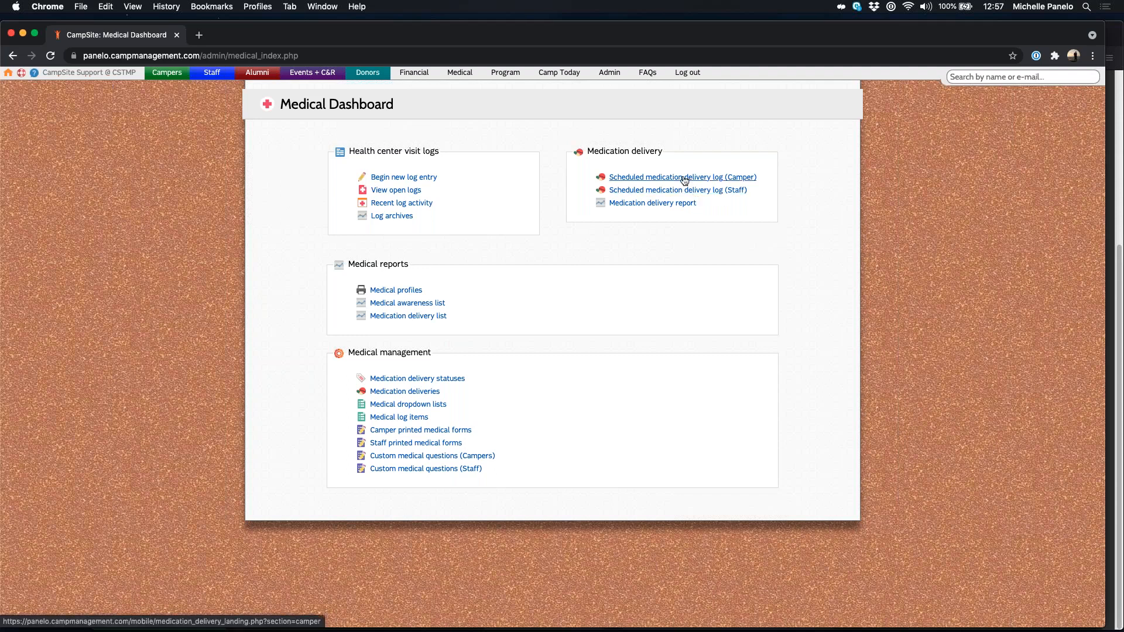
# Step: Open camper scheduled medication delivery logging, try All-Stars and Girls bunk, then reset to all divisions
pyautogui.click(658, 178)
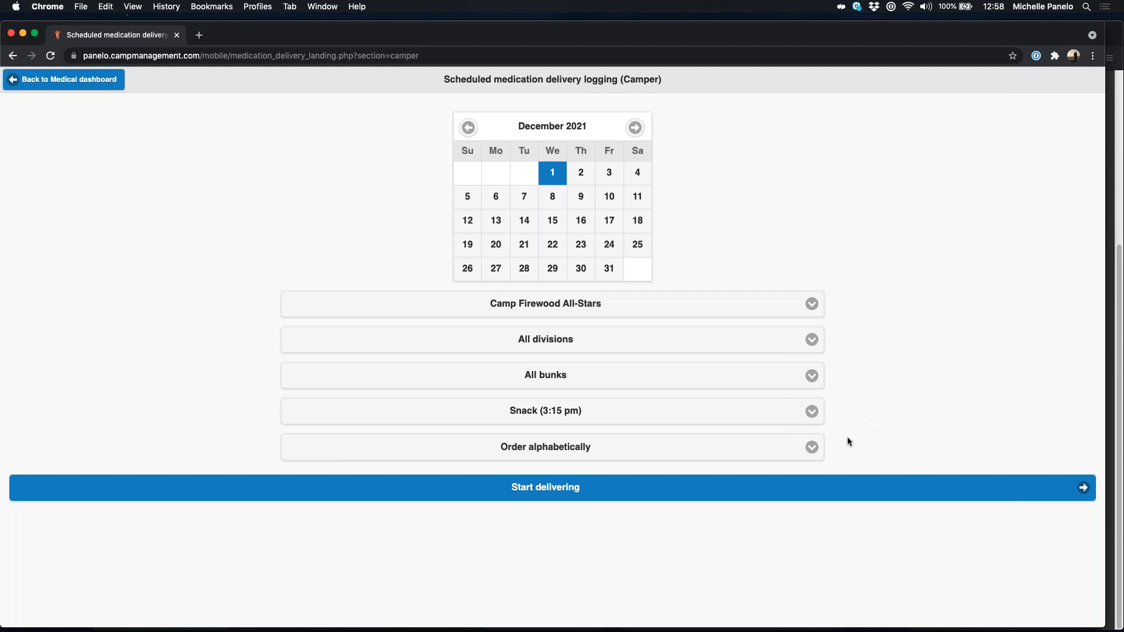
pyautogui.click(593, 350)
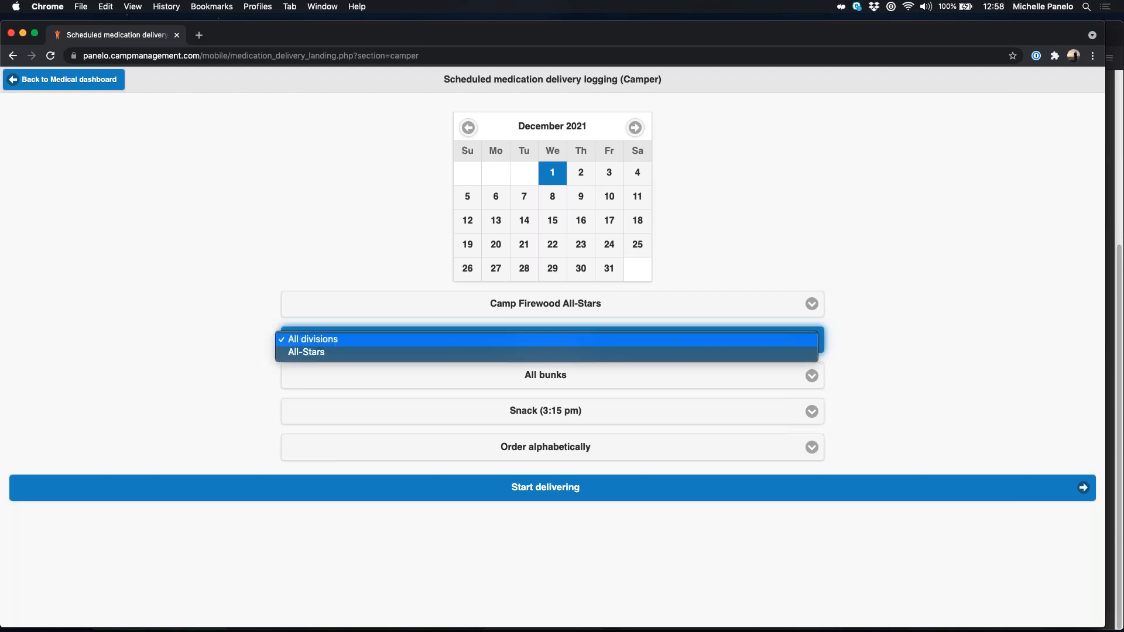
pyautogui.click(594, 352)
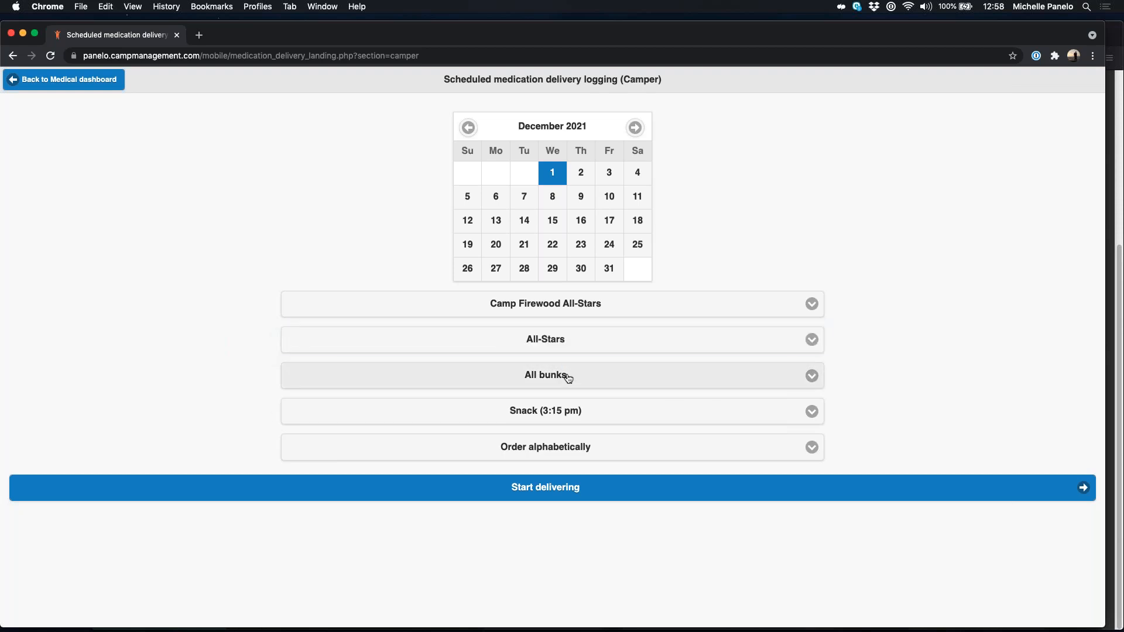
pyautogui.click(567, 376)
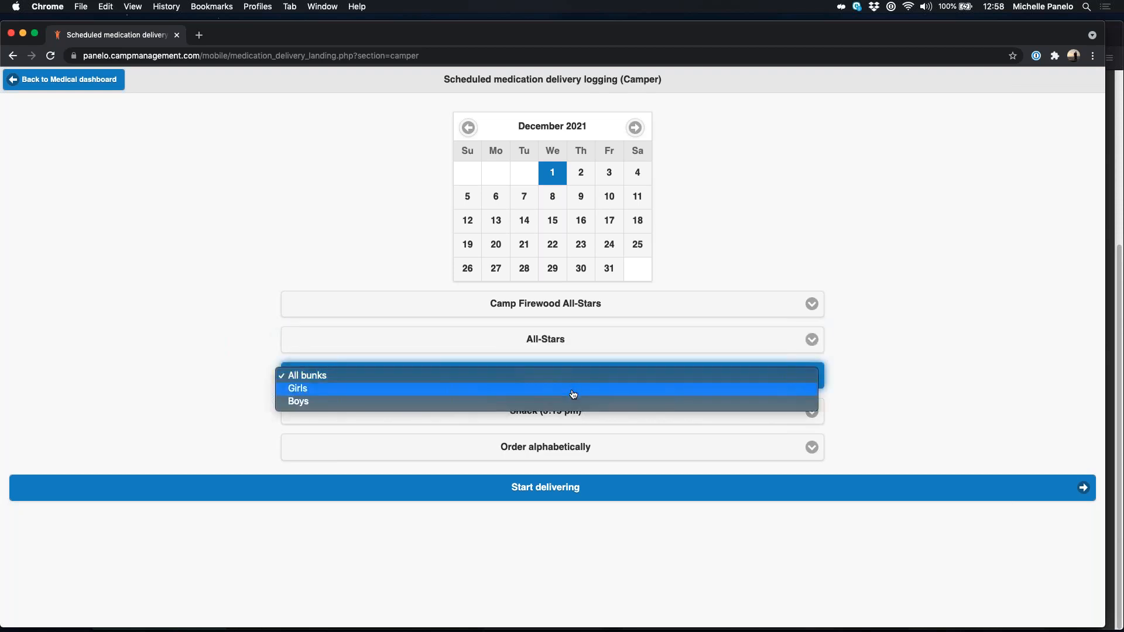
pyautogui.click(573, 389)
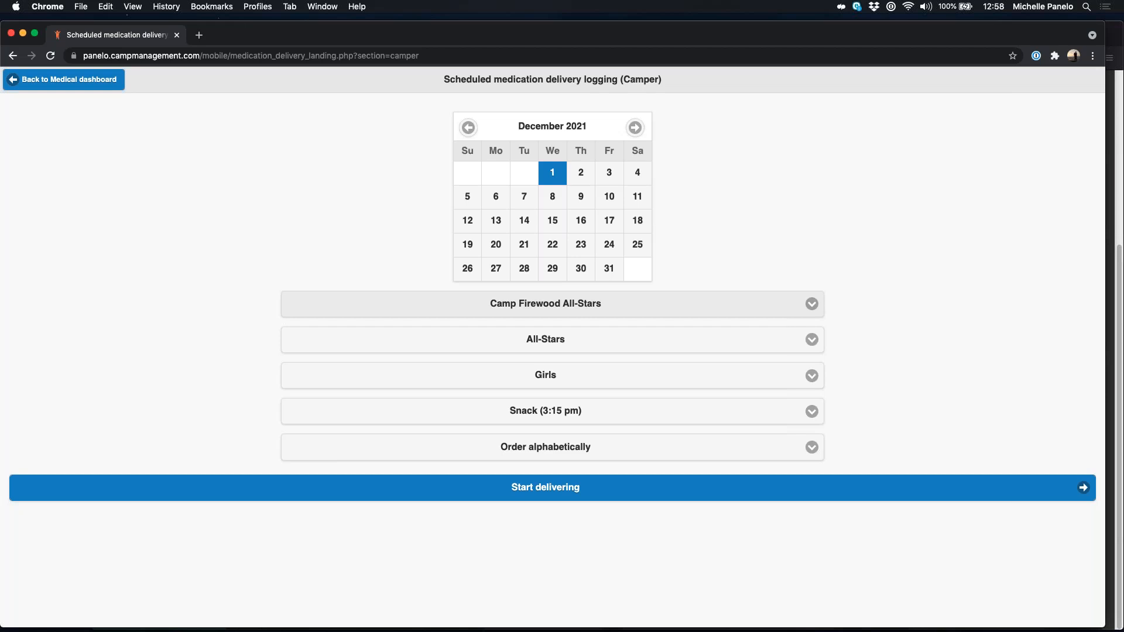
pyautogui.click(572, 346)
pyautogui.click(531, 331)
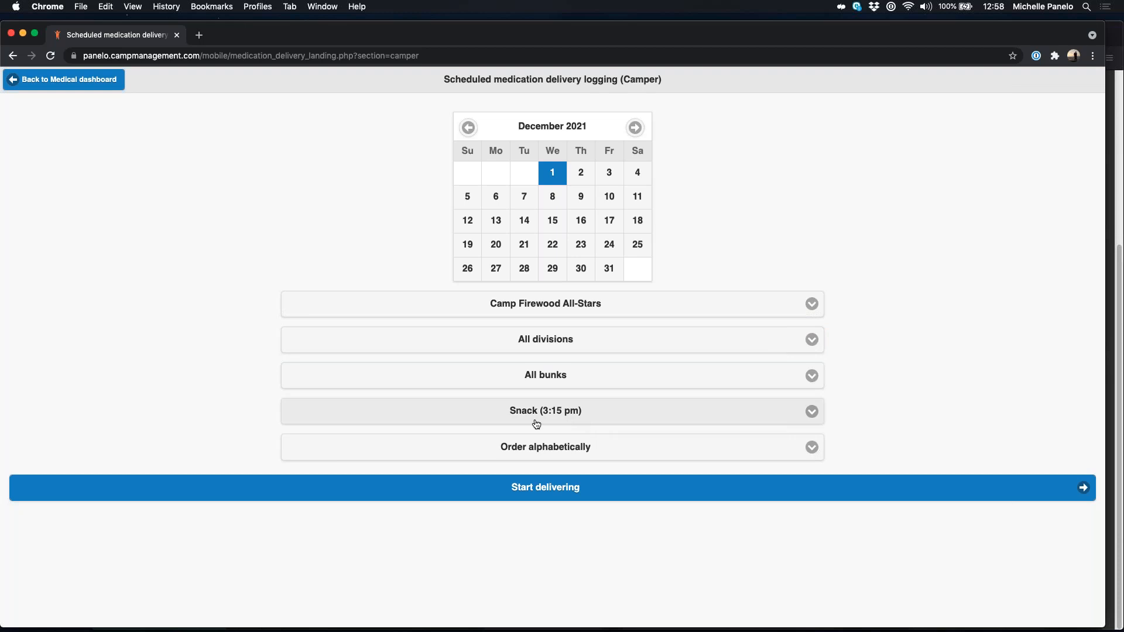
# Step: Set the delivery time to Breakfast (8:30 am) with alphabetical ordering
pyautogui.click(565, 412)
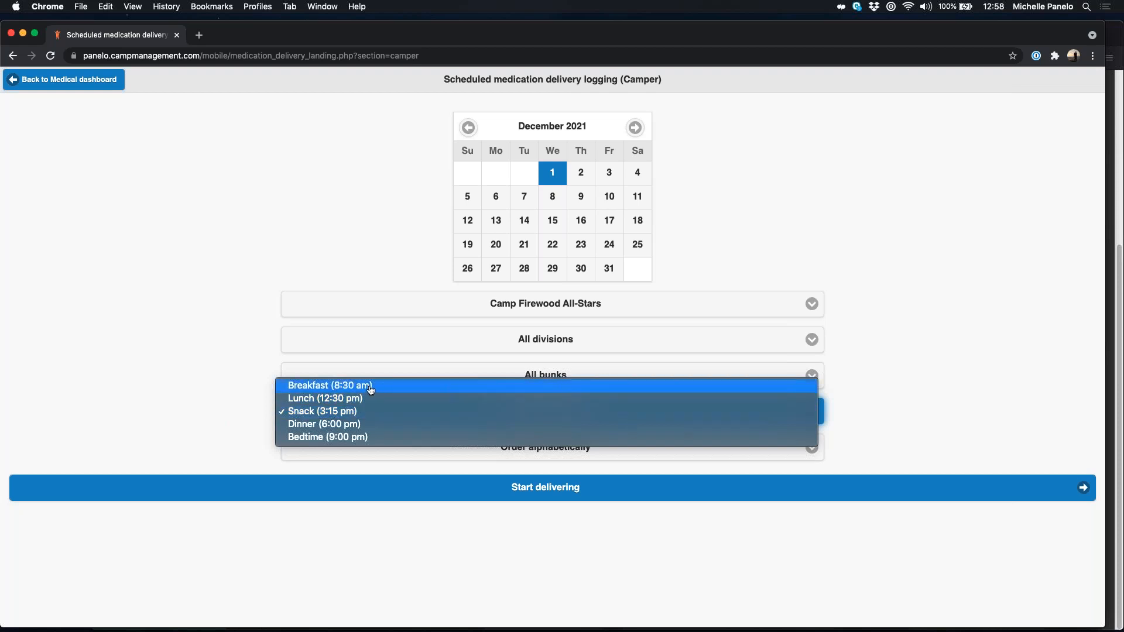
pyautogui.click(322, 386)
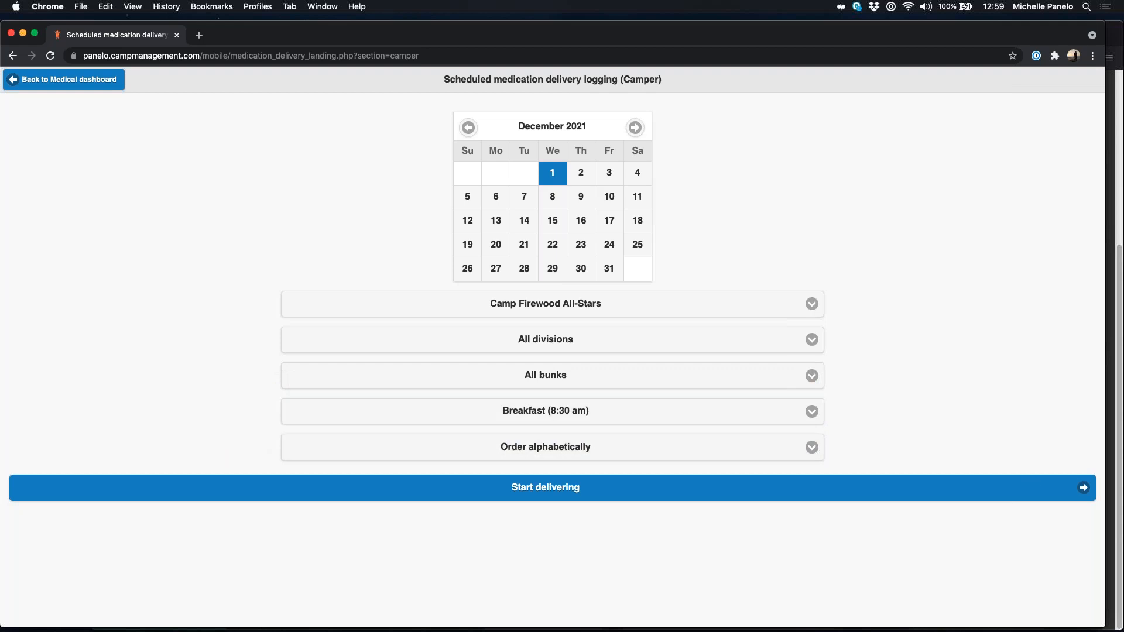
pyautogui.click(593, 454)
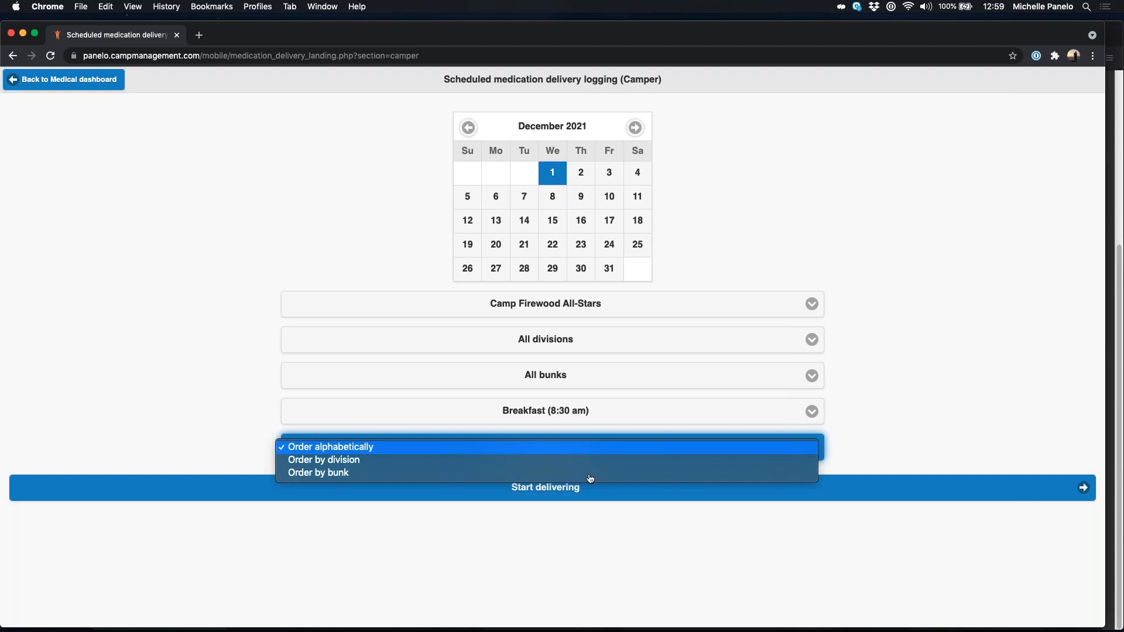
pyautogui.click(339, 451)
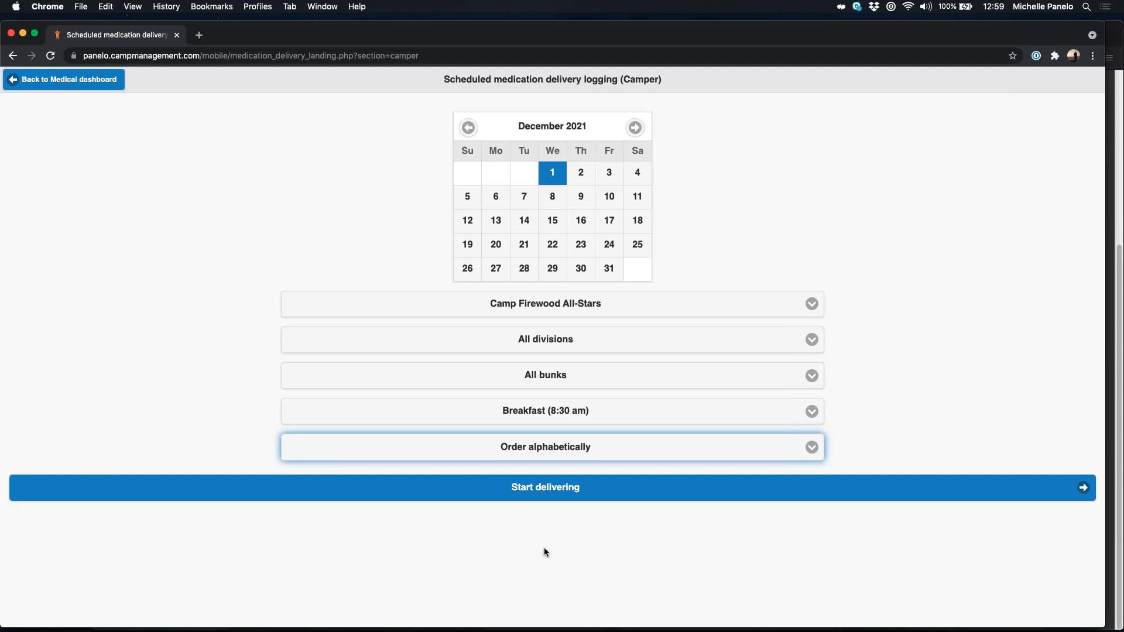
# Step: Start logging and mark the first camper's breakfast Famotidine dose as Delivered without notes
pyautogui.click(538, 496)
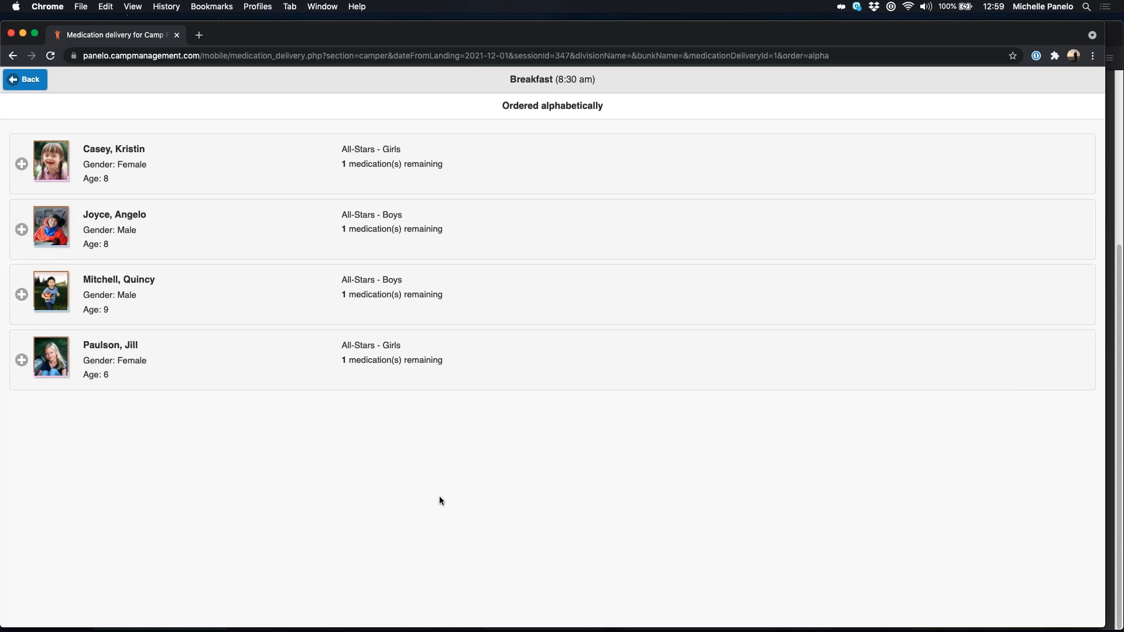
pyautogui.click(258, 168)
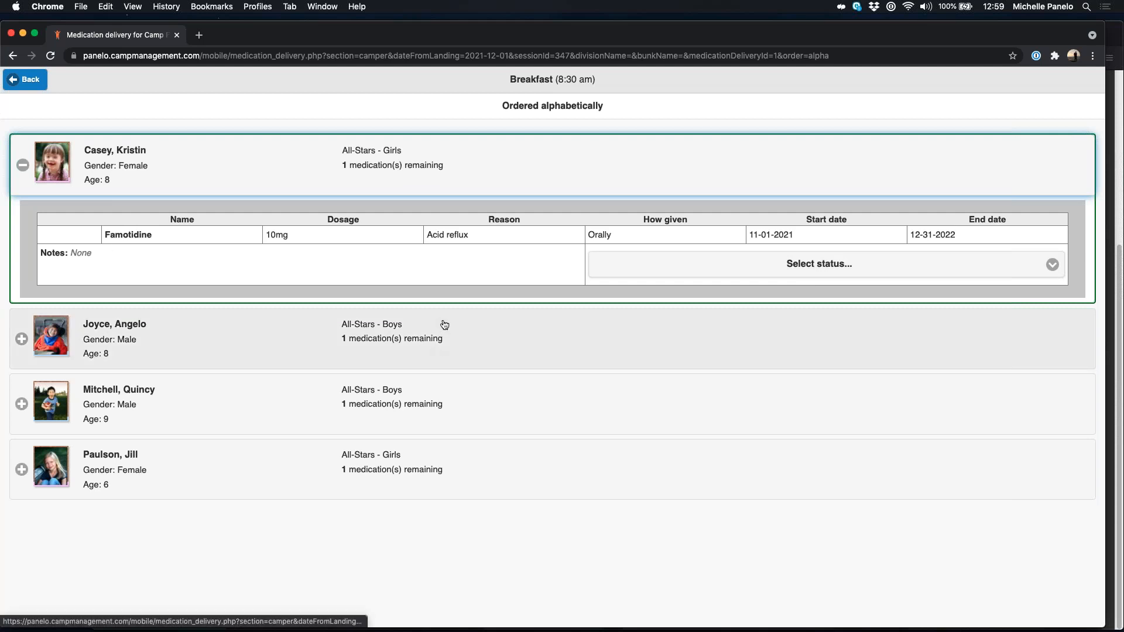
pyautogui.click(813, 266)
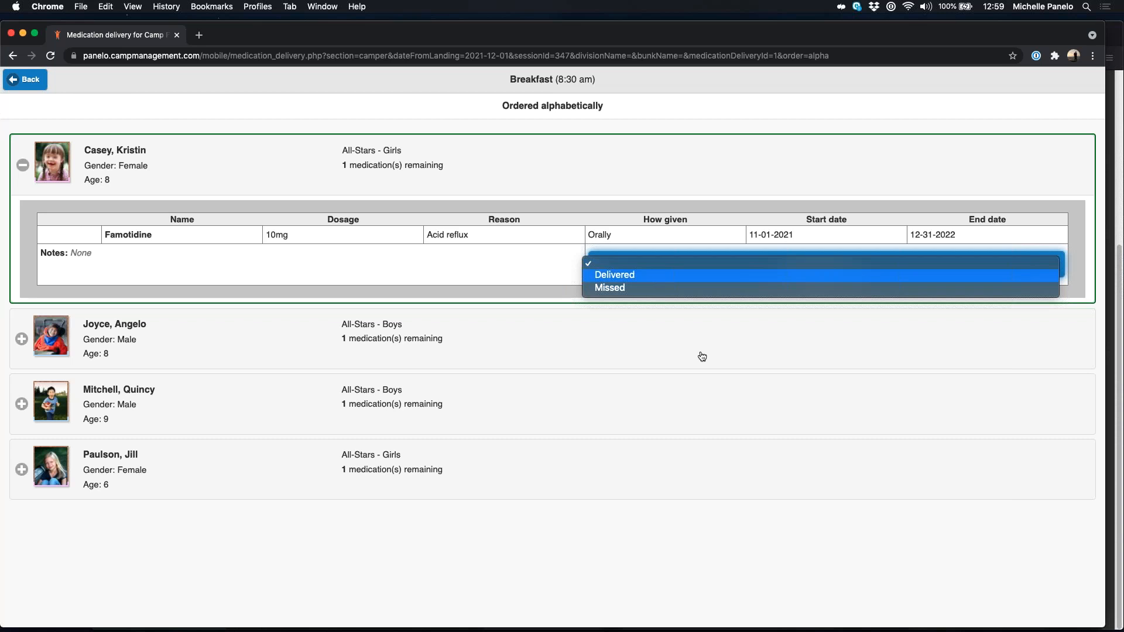
pyautogui.press('Return')
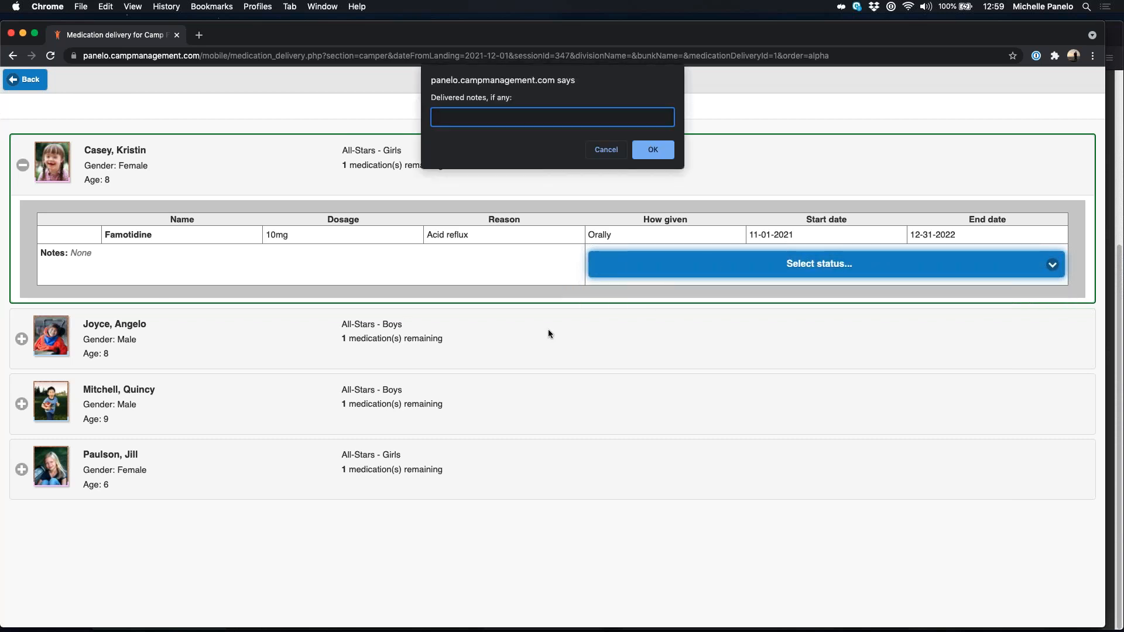
pyautogui.click(654, 152)
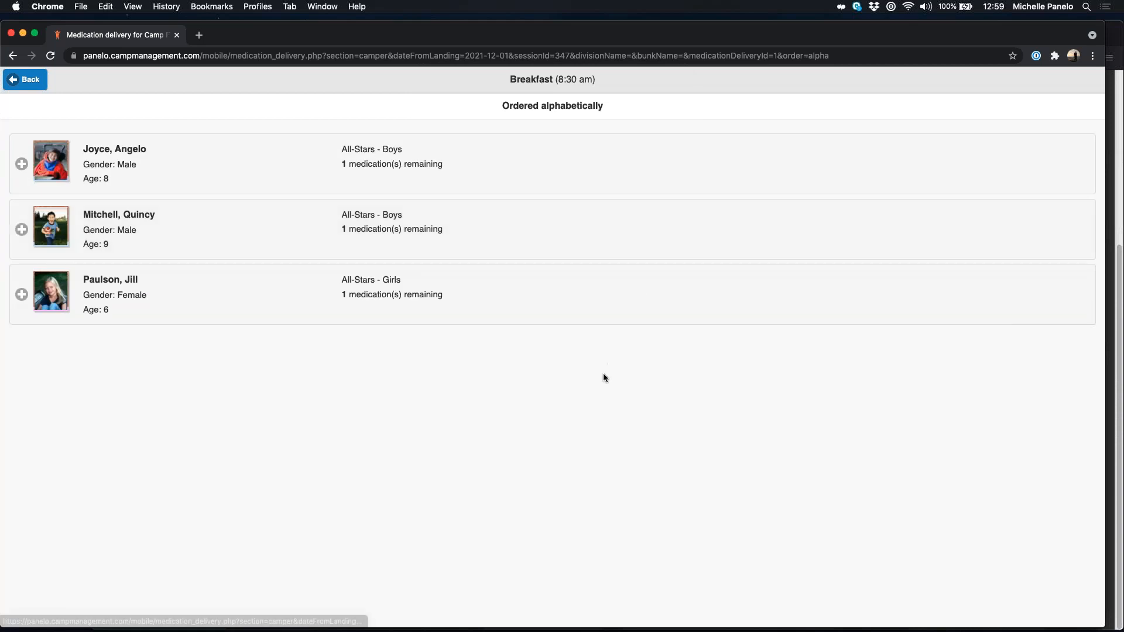
# Step: Mark the Concerta and Claritin 5mg breakfast doses as Delivered, then expand the Oxybutynin Chloride camper
pyautogui.click(168, 243)
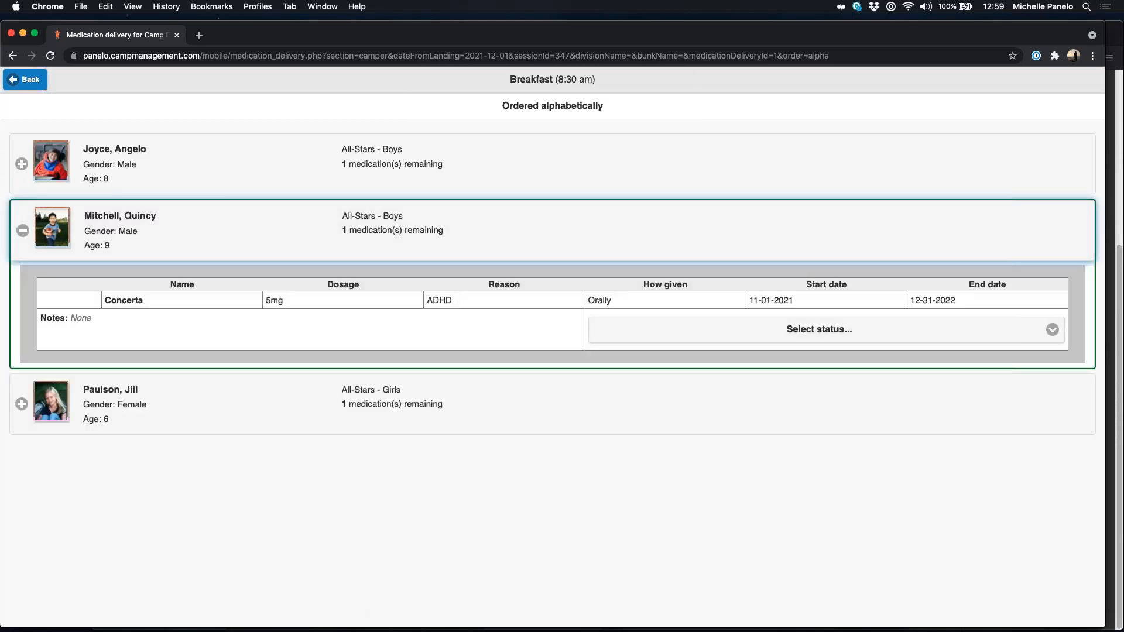
pyautogui.click(812, 331)
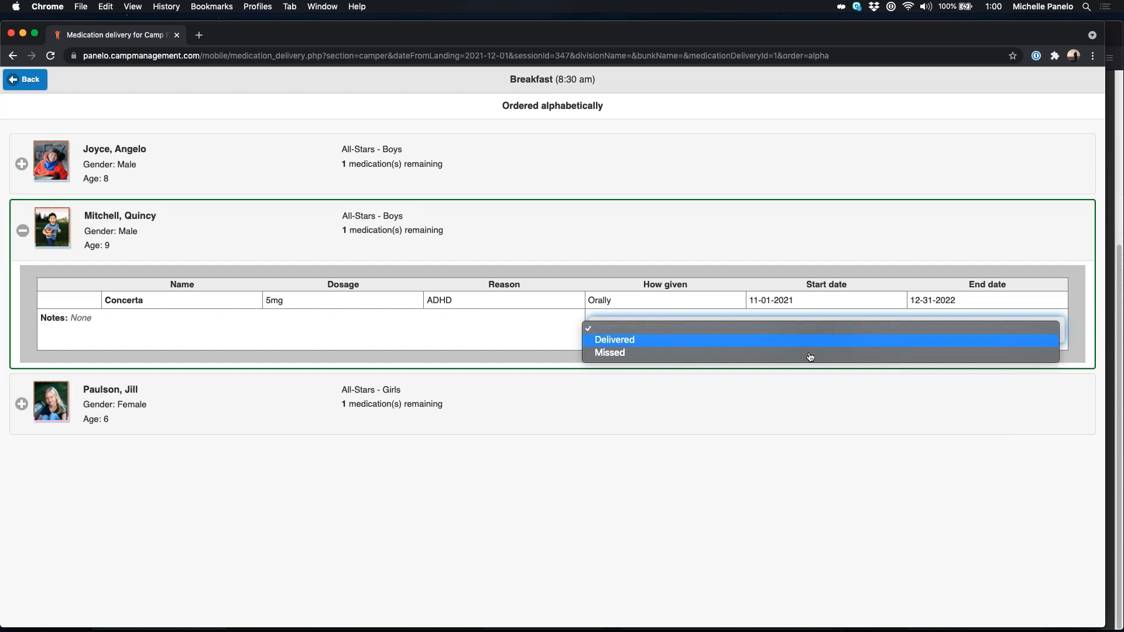
pyautogui.click(812, 340)
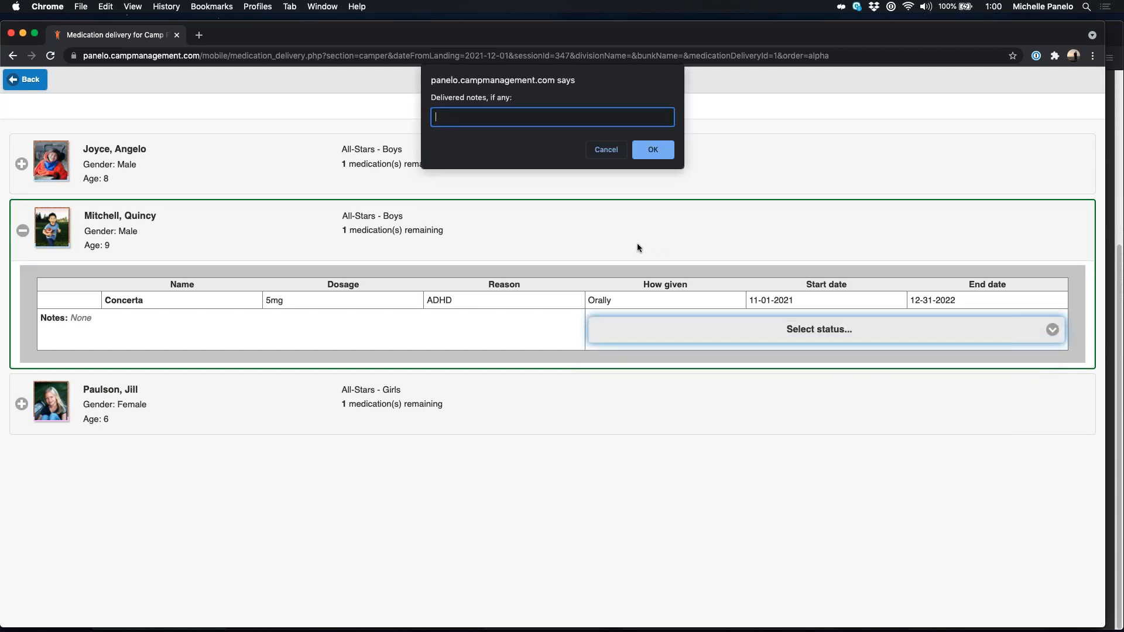
pyautogui.click(671, 153)
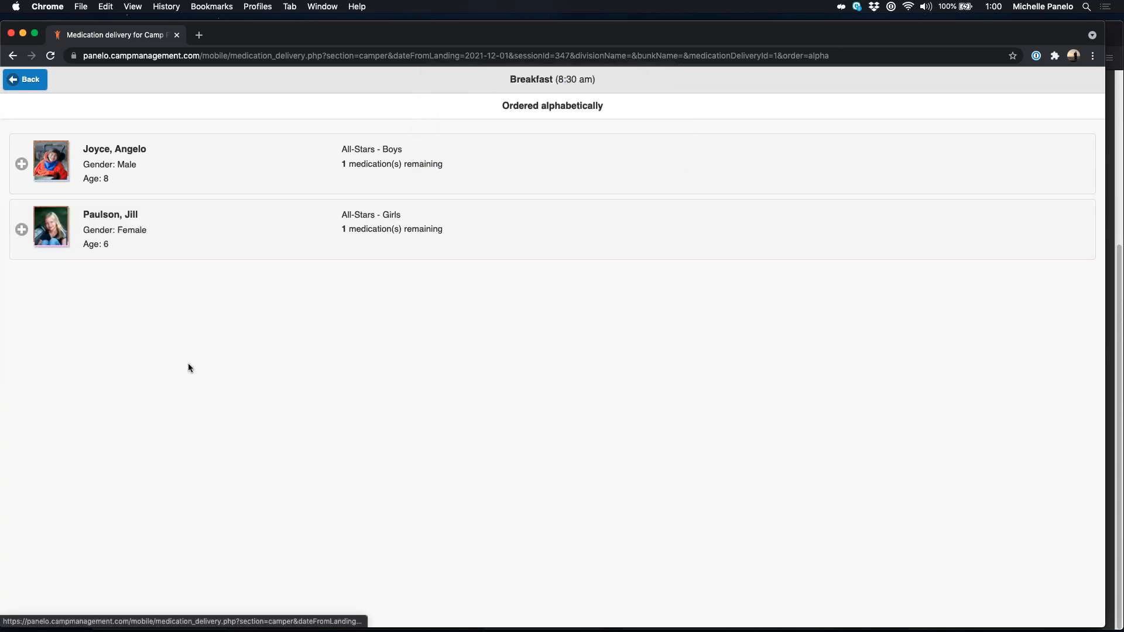
pyautogui.click(246, 255)
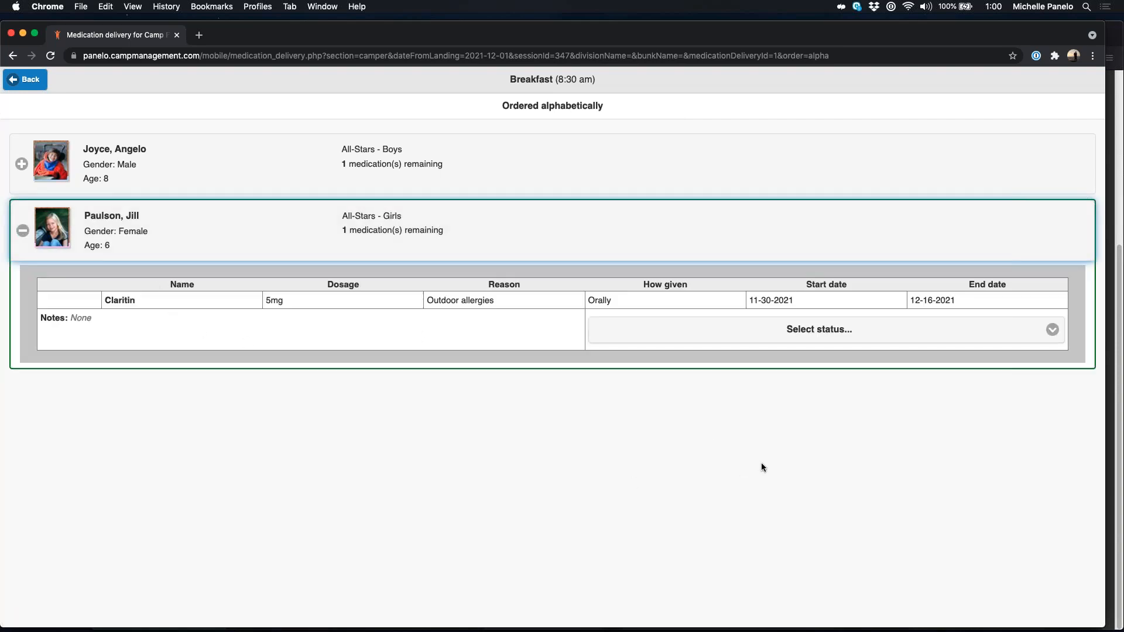
pyautogui.click(828, 331)
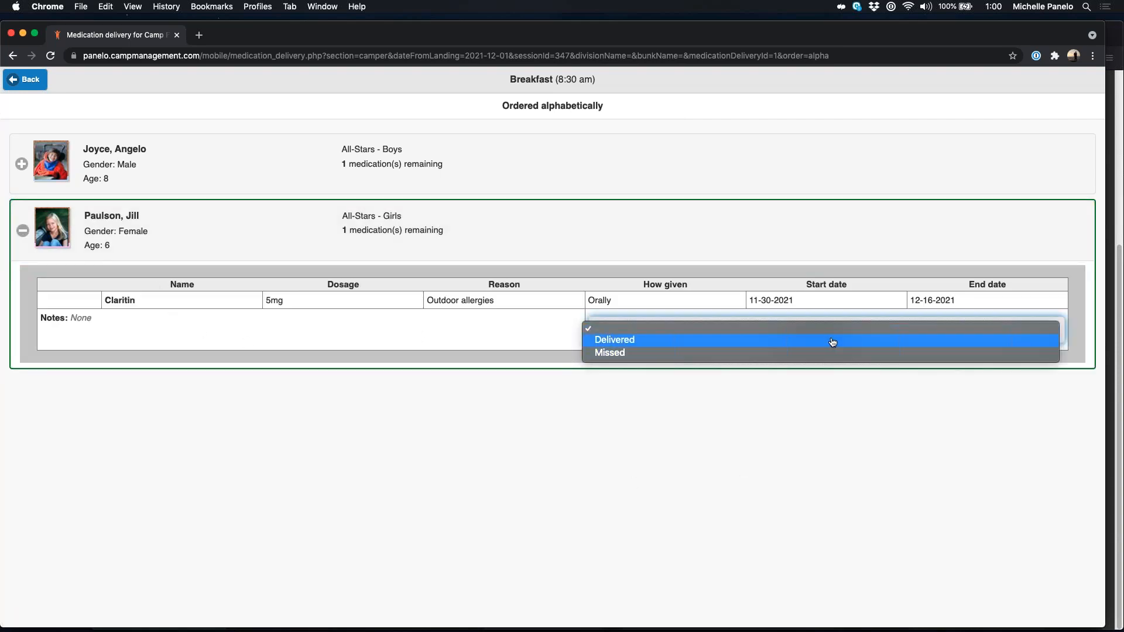
pyautogui.click(840, 352)
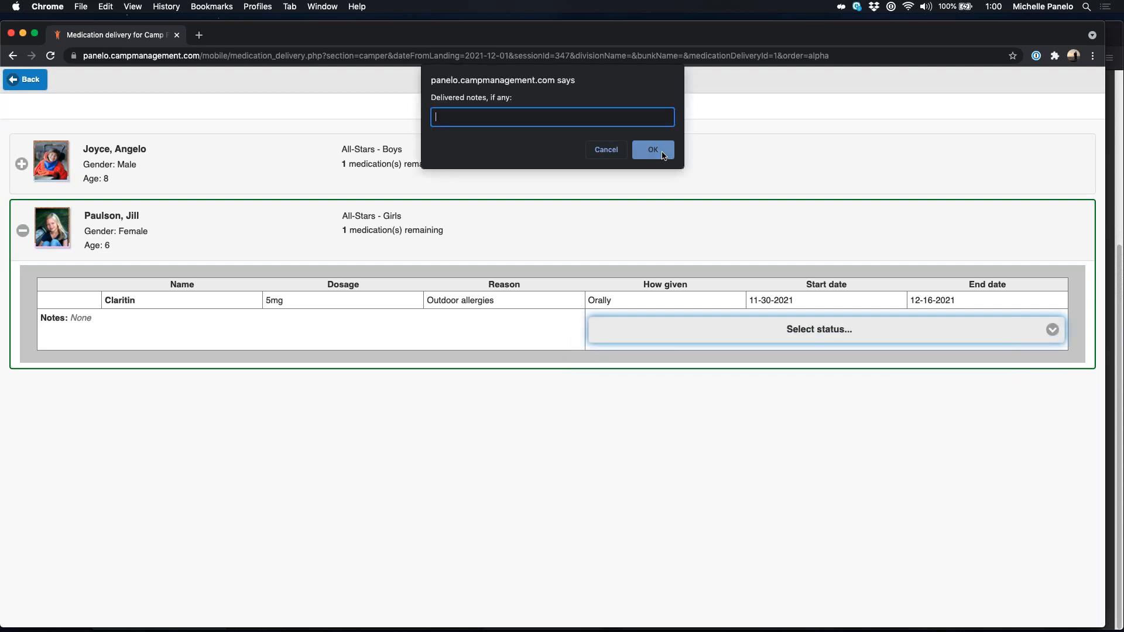
pyautogui.click(653, 150)
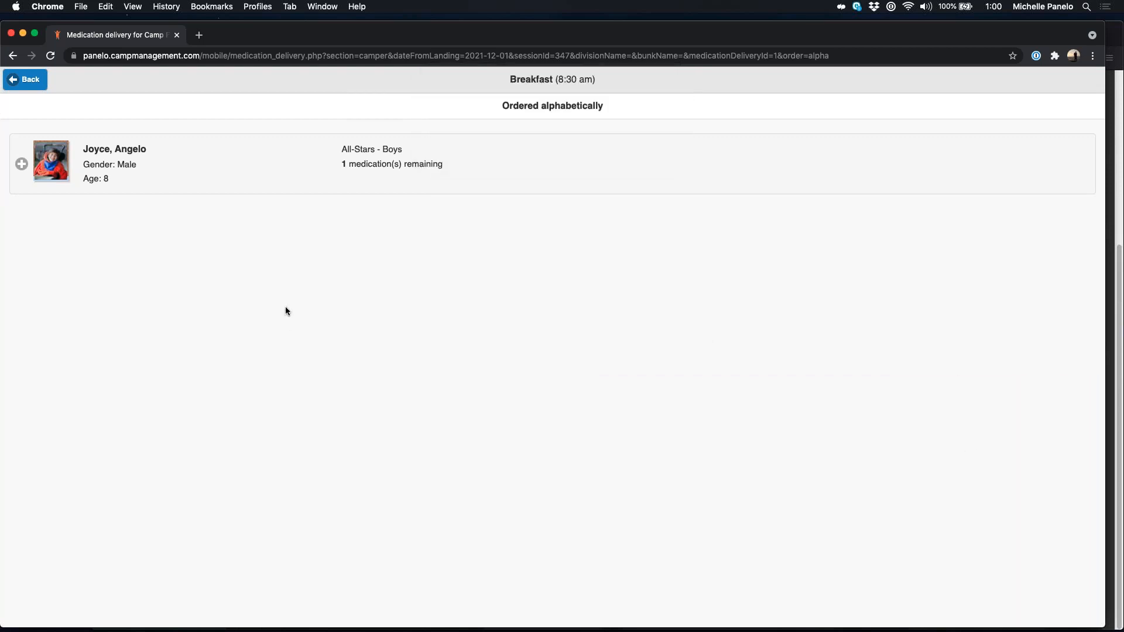
pyautogui.click(205, 171)
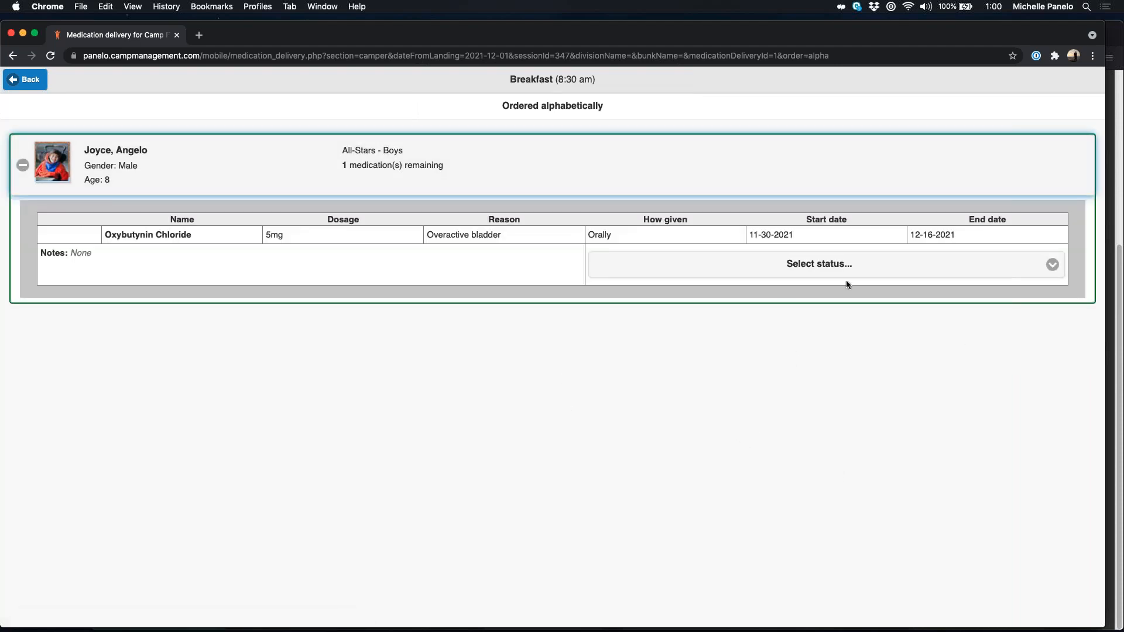
# Step: Log the Oxybutynin Chloride dose as Missed with the note 'Cannot find camper at breakfast'
pyautogui.click(792, 263)
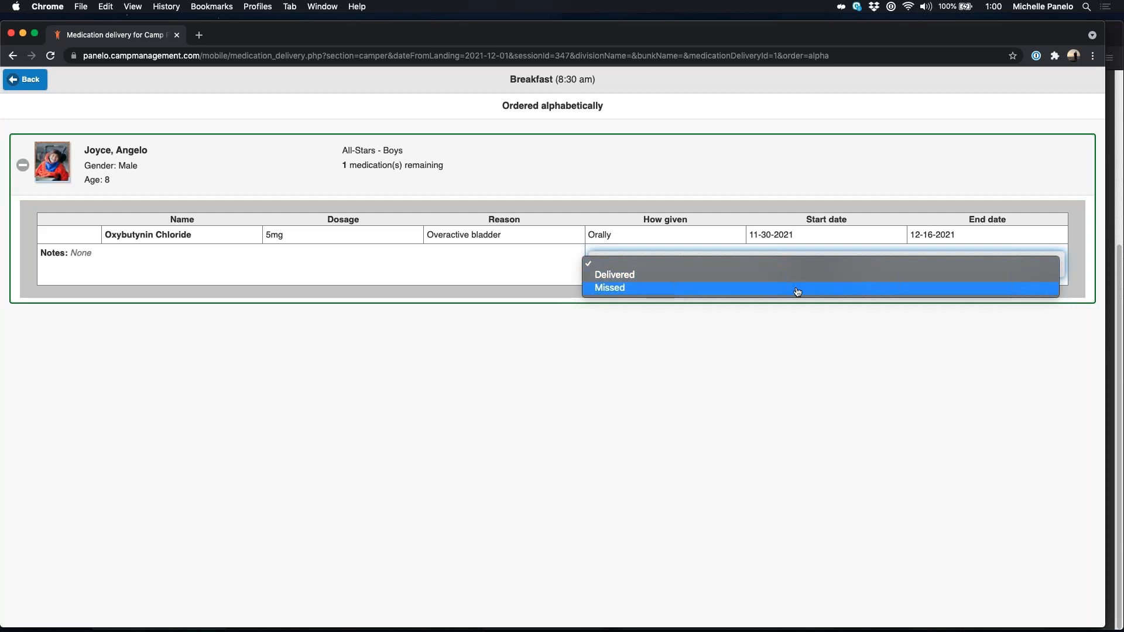
pyautogui.click(797, 288)
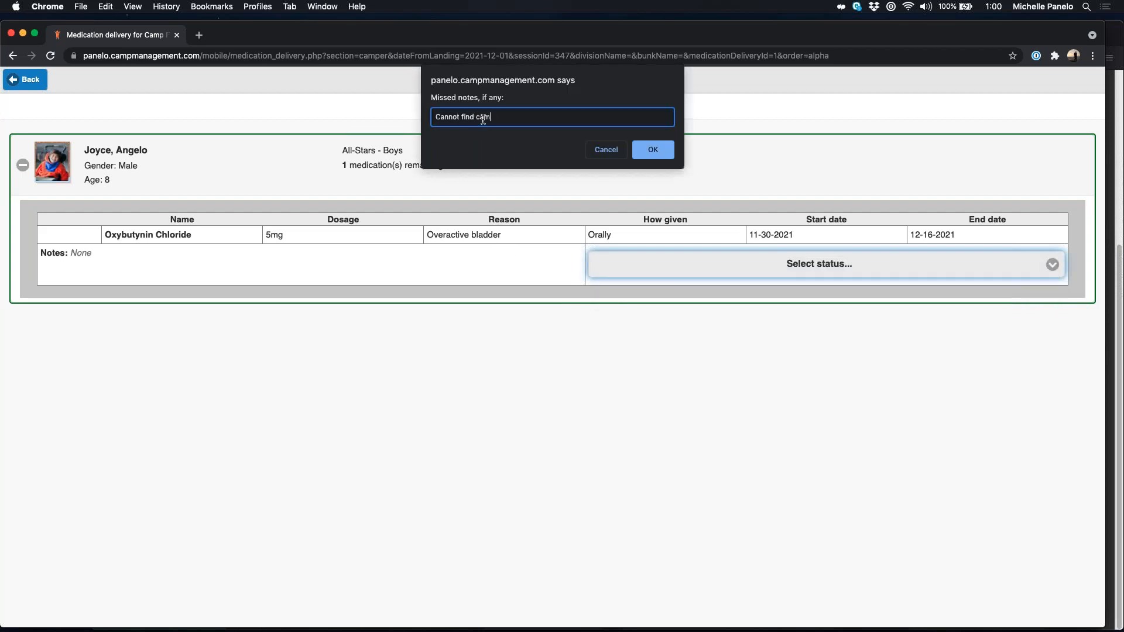
pyautogui.write('Cannot find camper at breakfast')
pyautogui.click(653, 153)
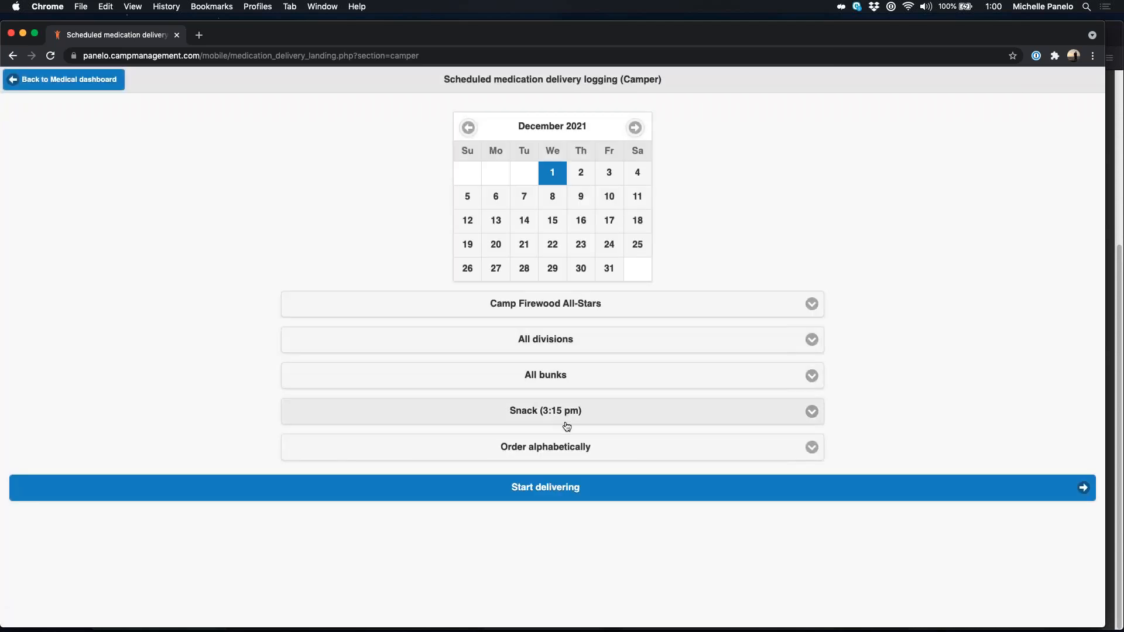
# Step: Switch the logging meal from Snack to Breakfast (8:30 am) and go back to the Medical Dashboard
pyautogui.click(542, 414)
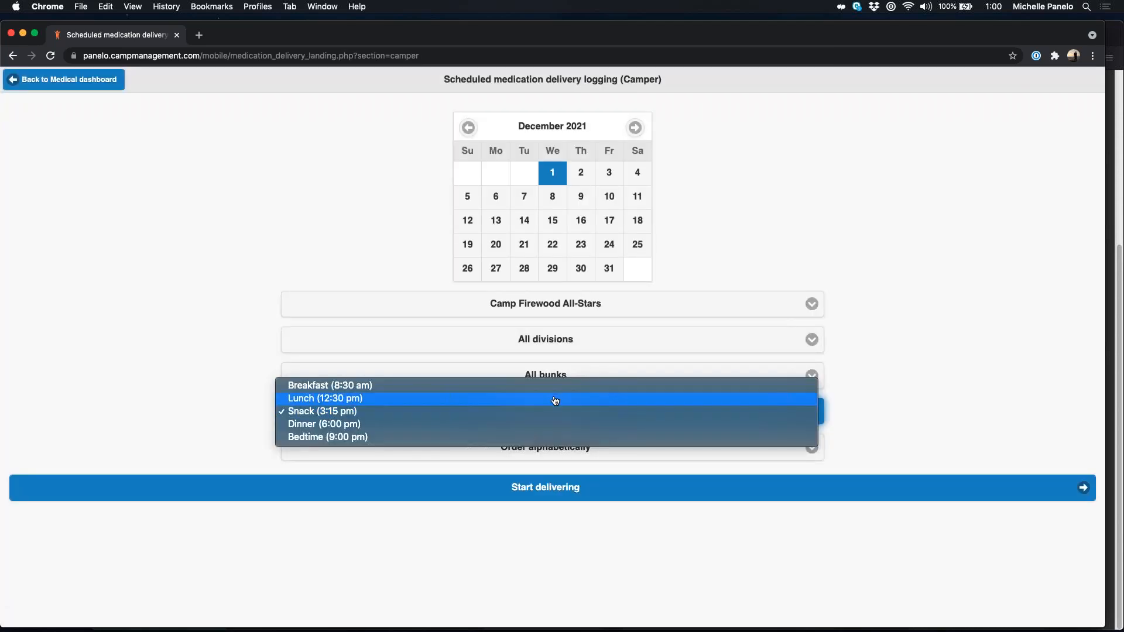
pyautogui.click(553, 399)
pyautogui.click(575, 413)
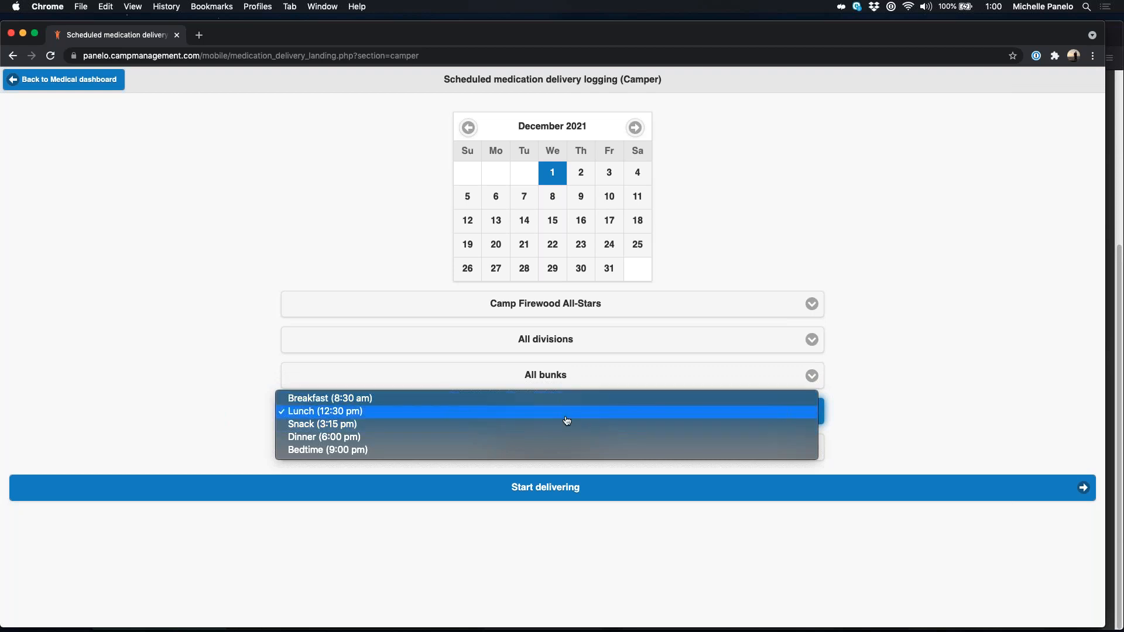
pyautogui.click(563, 415)
pyautogui.click(565, 397)
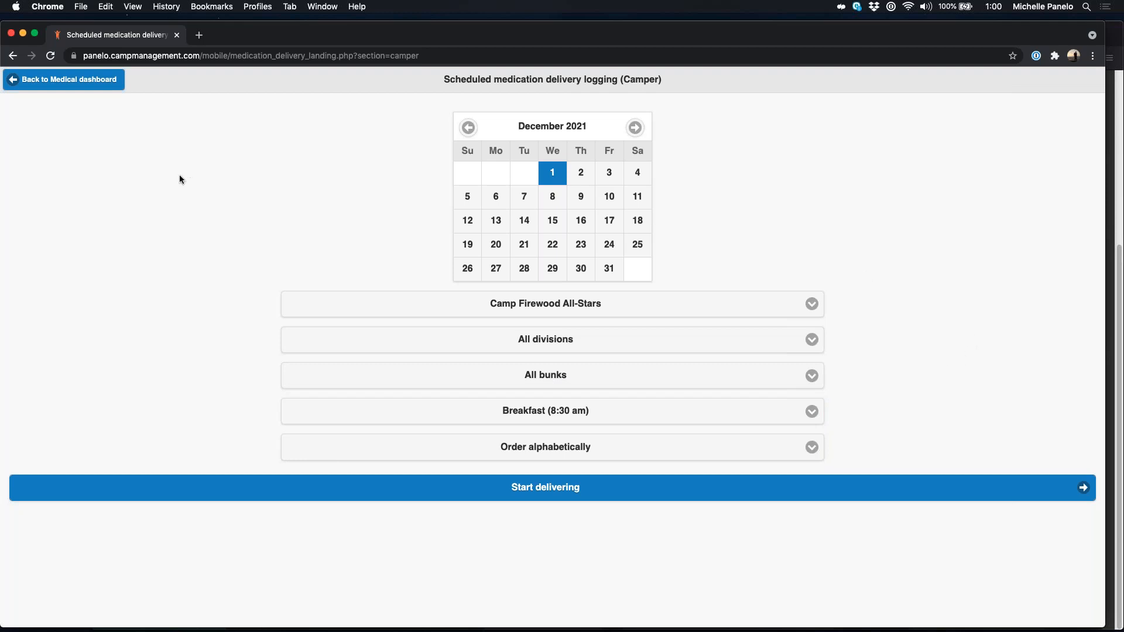
pyautogui.click(57, 82)
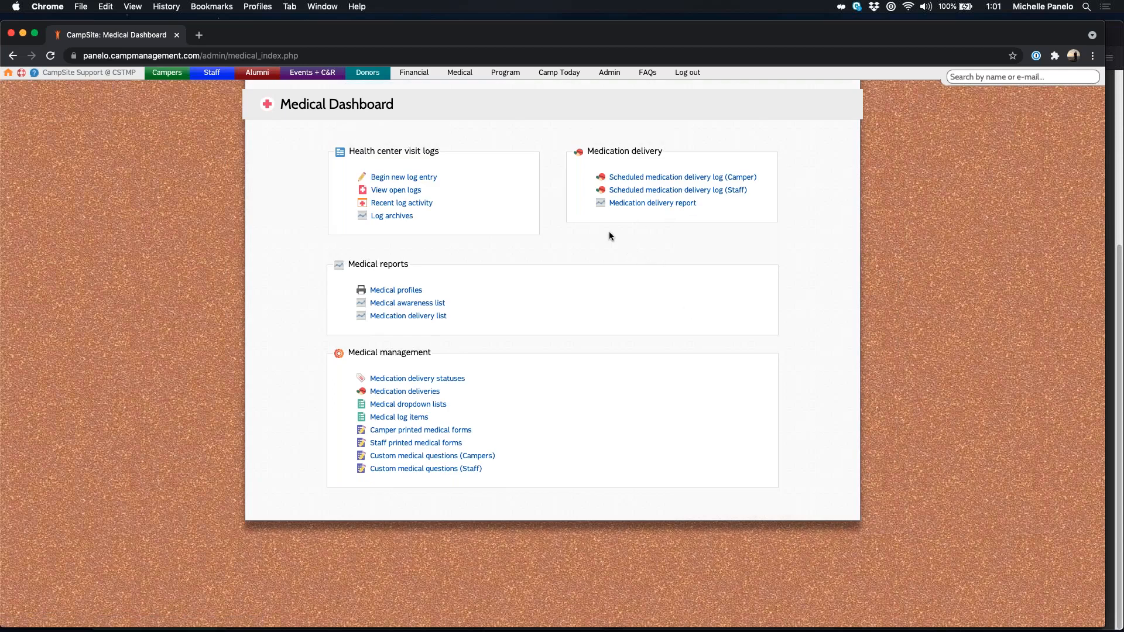
# Step: Run the Medication Delivery Report filtered to Breakfast, finding 1 missed Oxybutynin Chloride delivery
pyautogui.click(658, 204)
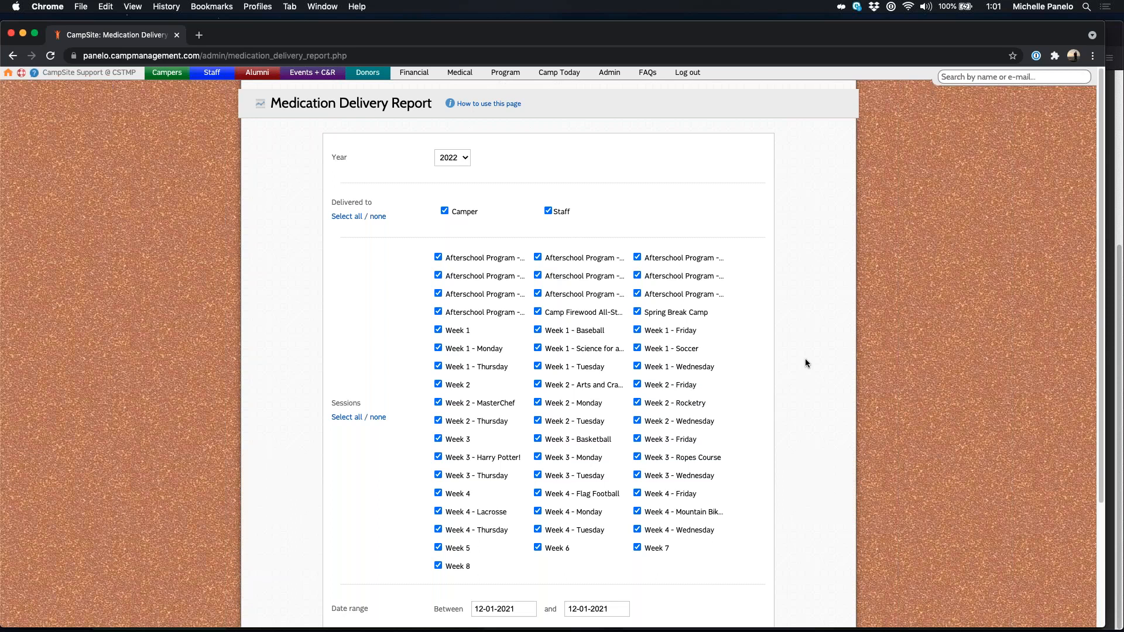
pyautogui.scroll(-5, 806, 358)
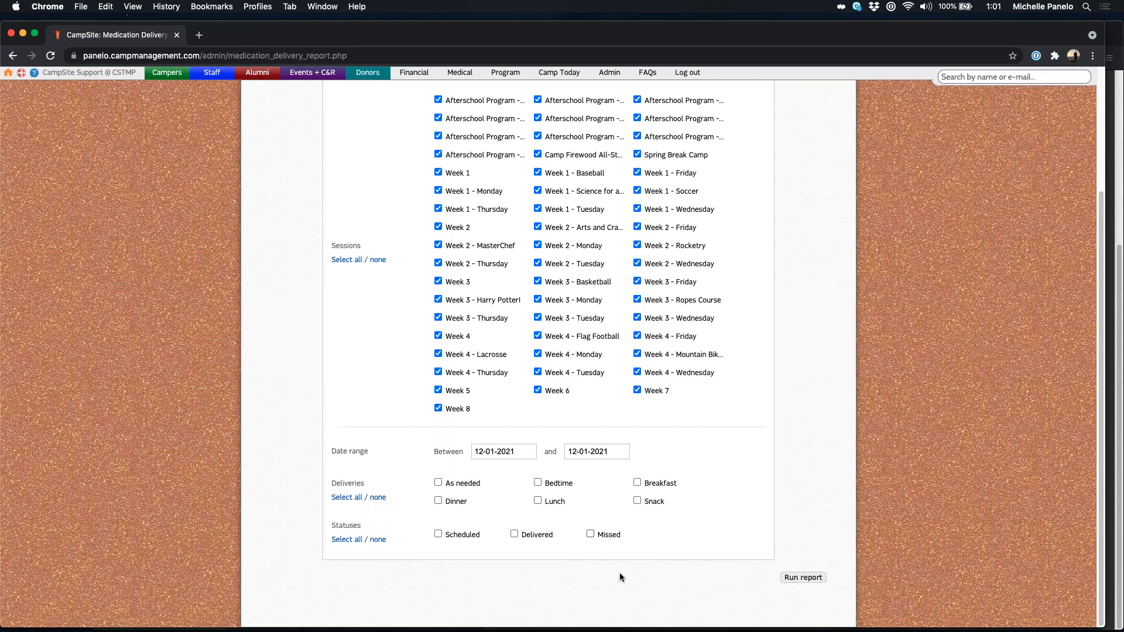
pyautogui.click(638, 483)
pyautogui.click(810, 581)
pyautogui.scroll(-3, 725, 499)
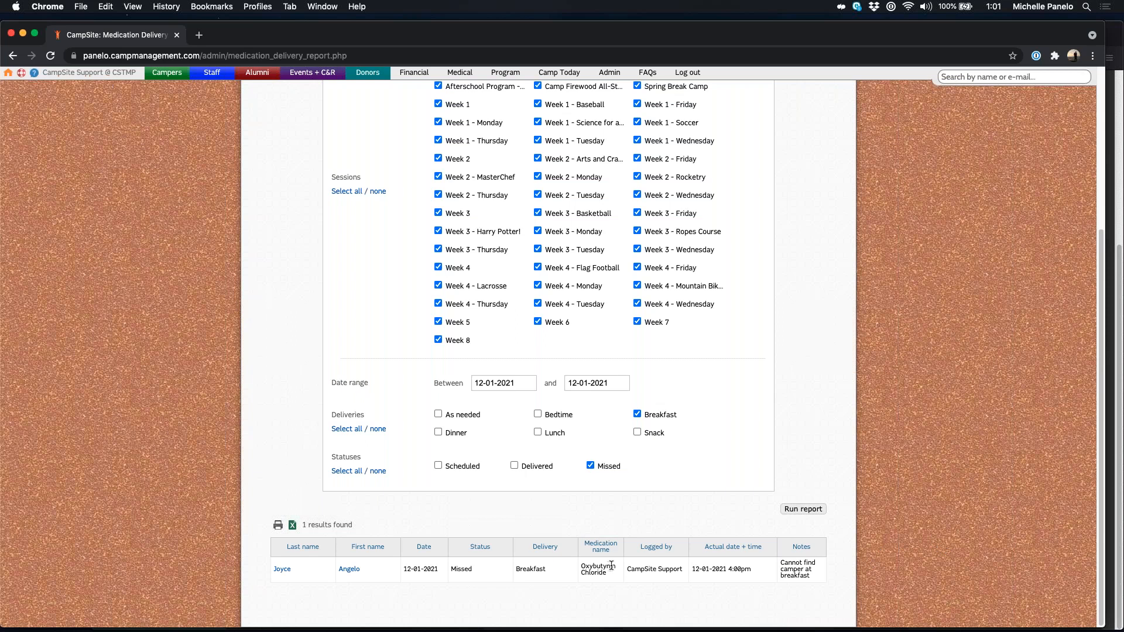
pyautogui.scroll(10, 671, 464)
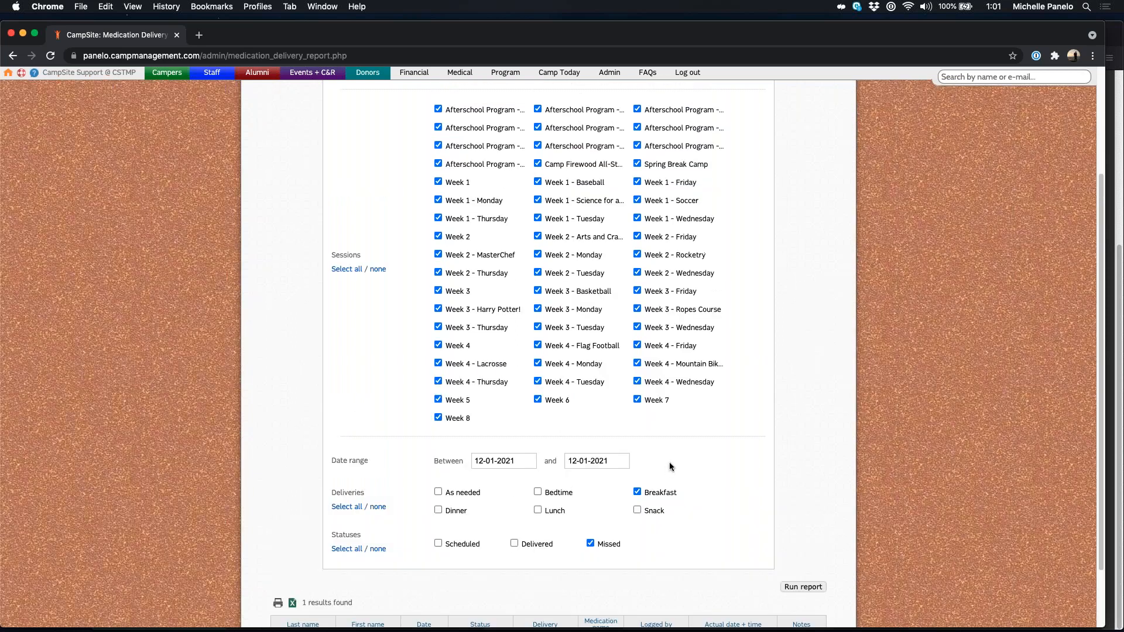
pyautogui.scroll(-8, 674, 466)
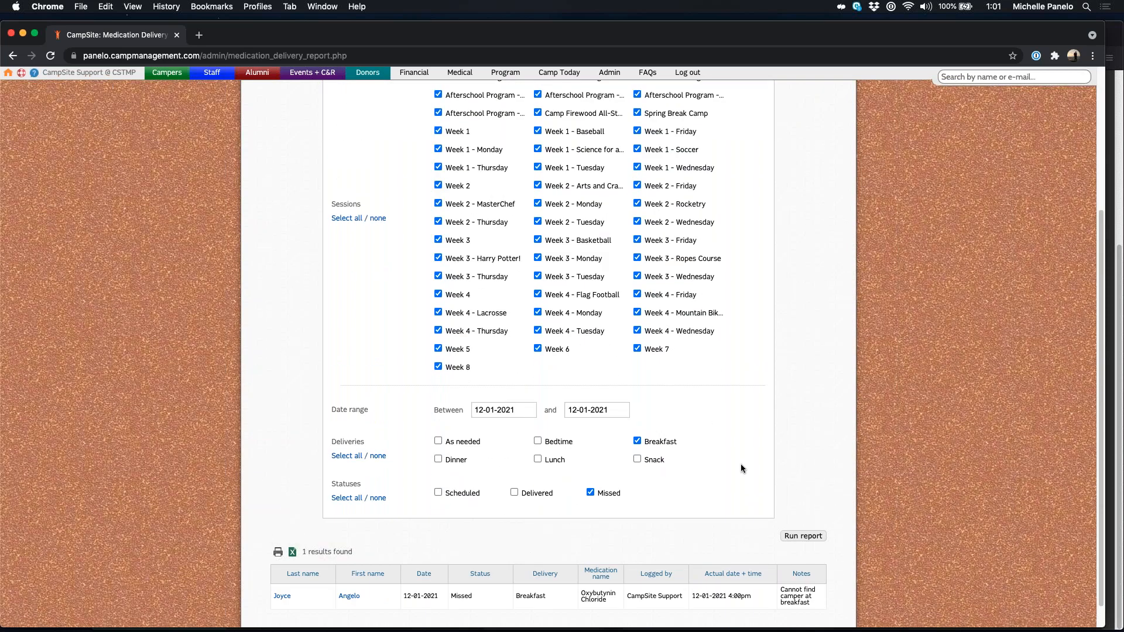
pyautogui.scroll(8, 702, 466)
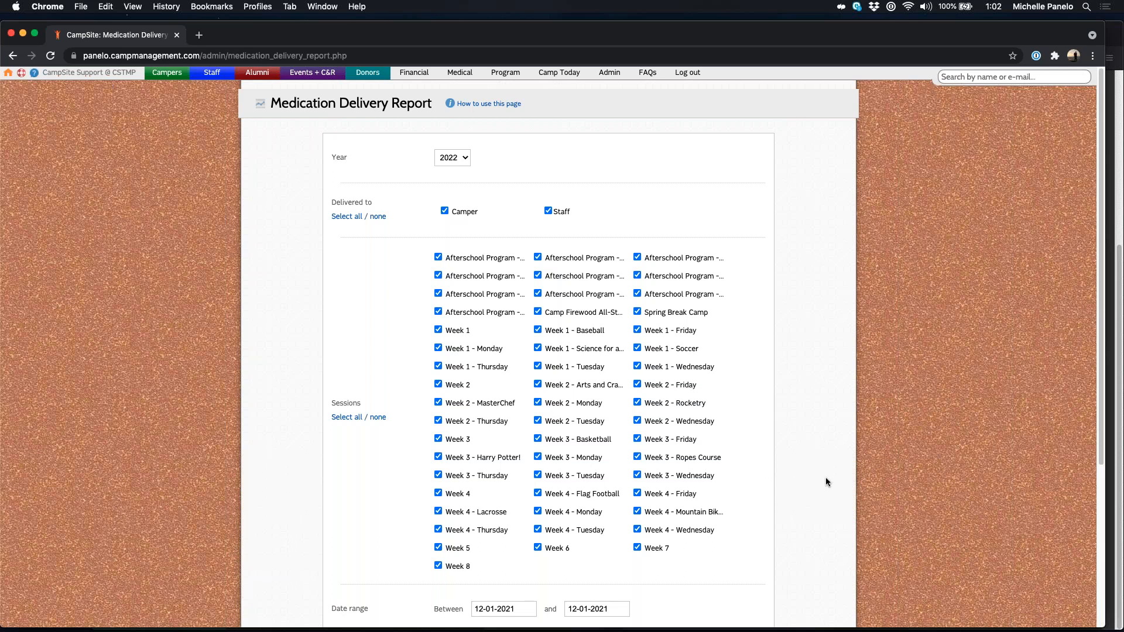
# Step: Open the missed-breakfast camper's profile in a new tab from the report's single result
pyautogui.scroll(-5, 825, 481)
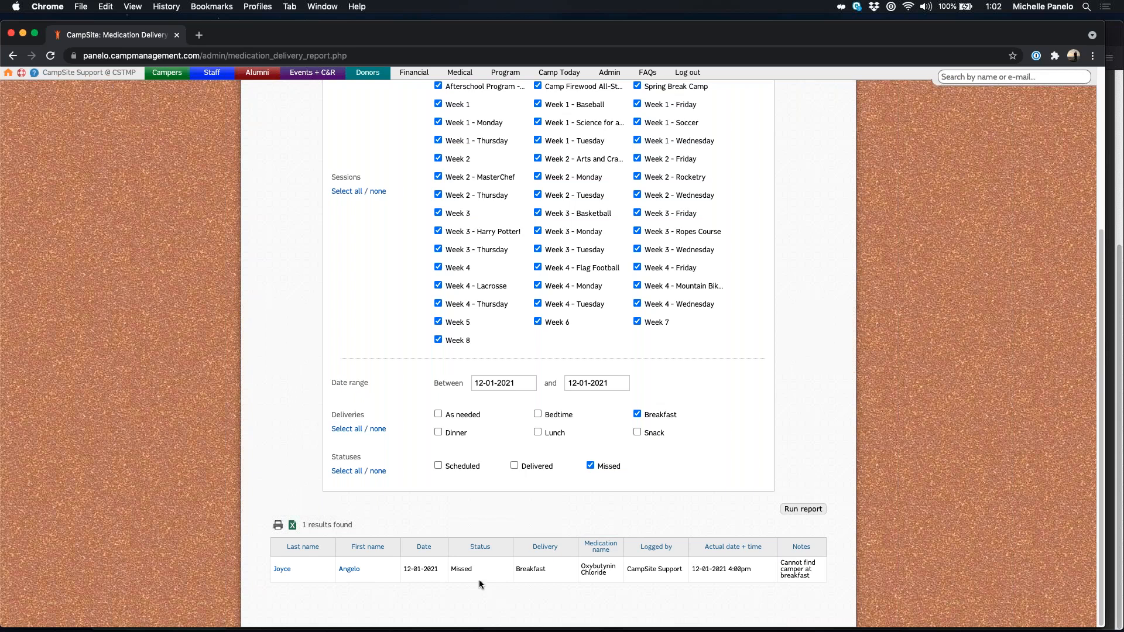
pyautogui.click(349, 570)
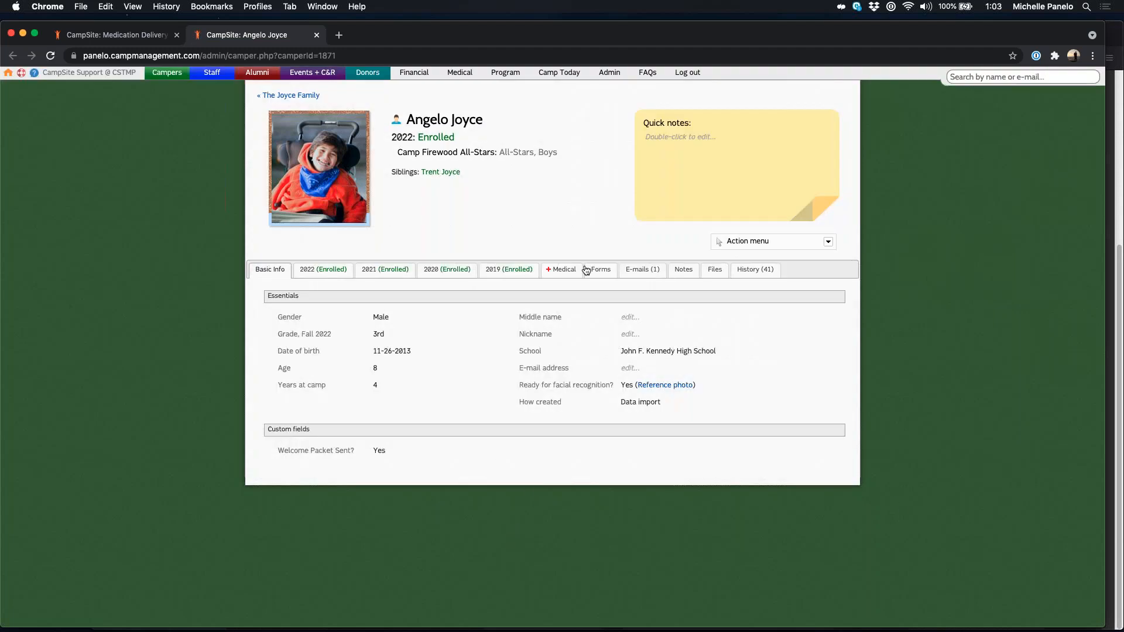
# Step: Show the December 1st, 2021 Oxybutynin Chloride delivery details from the Medical > Medications calendar
pyautogui.click(565, 273)
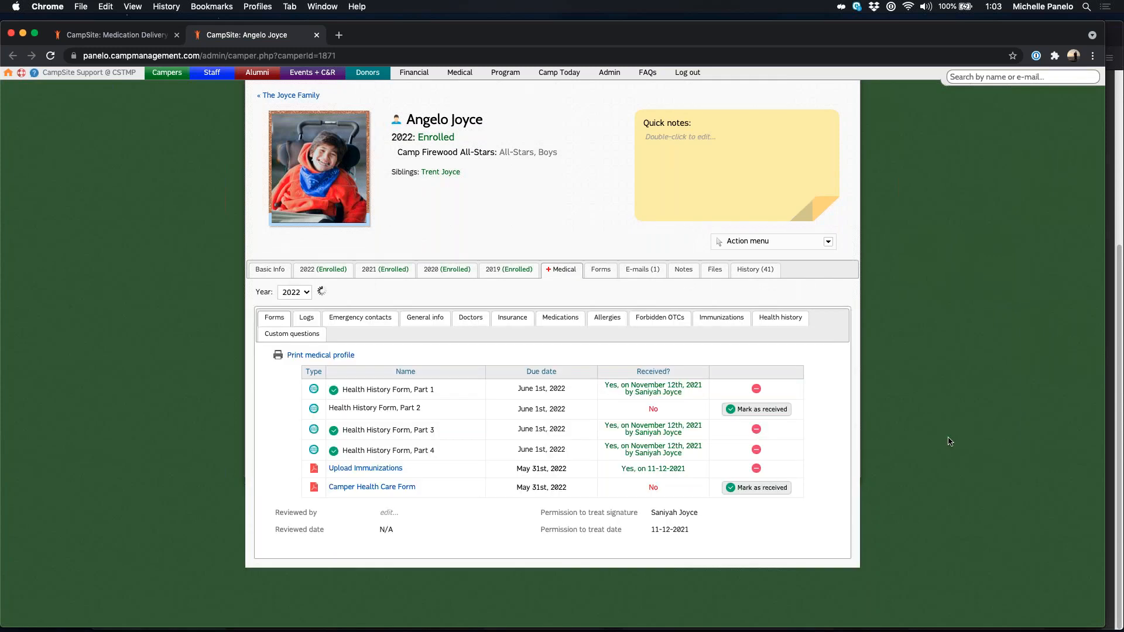
pyautogui.click(561, 323)
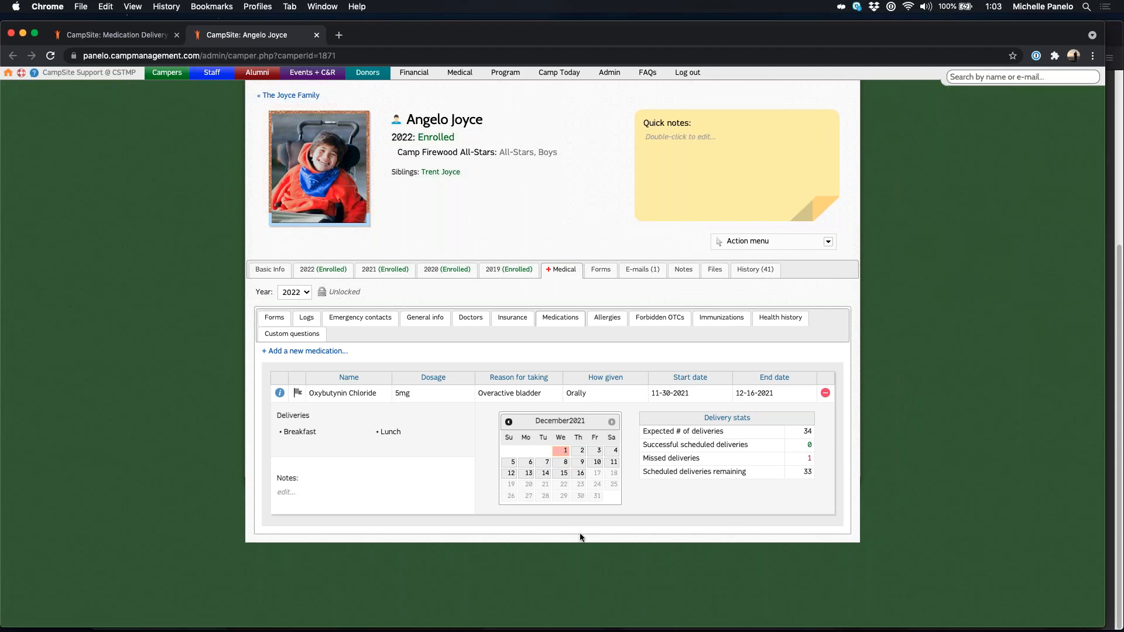
pyautogui.click(561, 456)
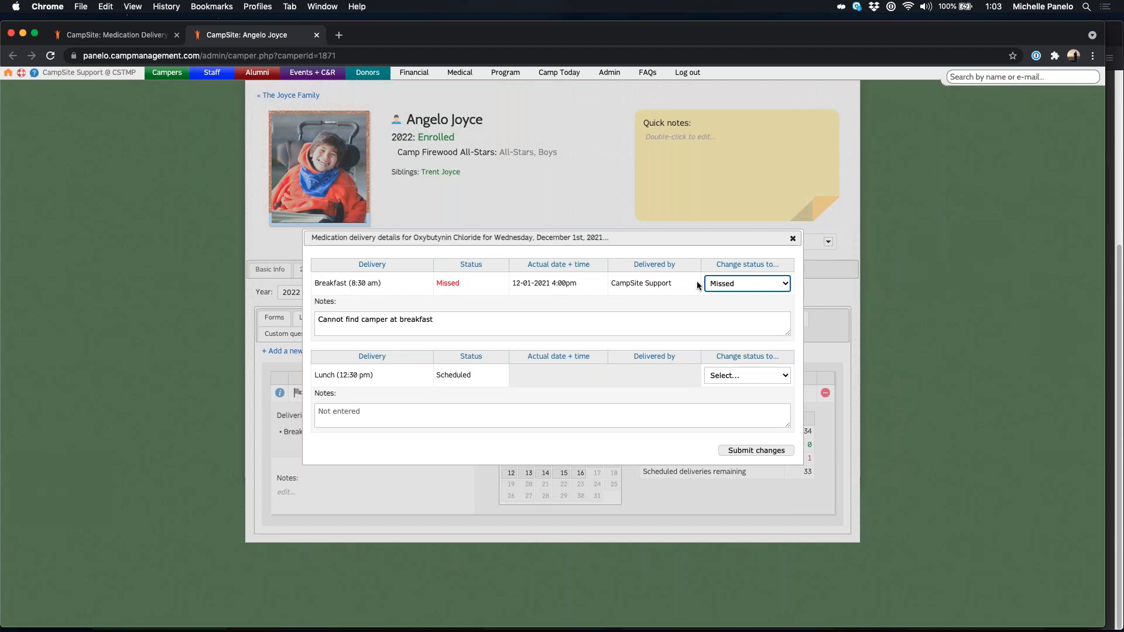
# Step: Change December 1st breakfast from Missed to Delivered, delete the 'Cannot find camper at breakfast' note, and submit
pyautogui.click(747, 284)
pyautogui.click(743, 271)
pyautogui.moveTo(434, 322); pyautogui.dragTo(316, 315)
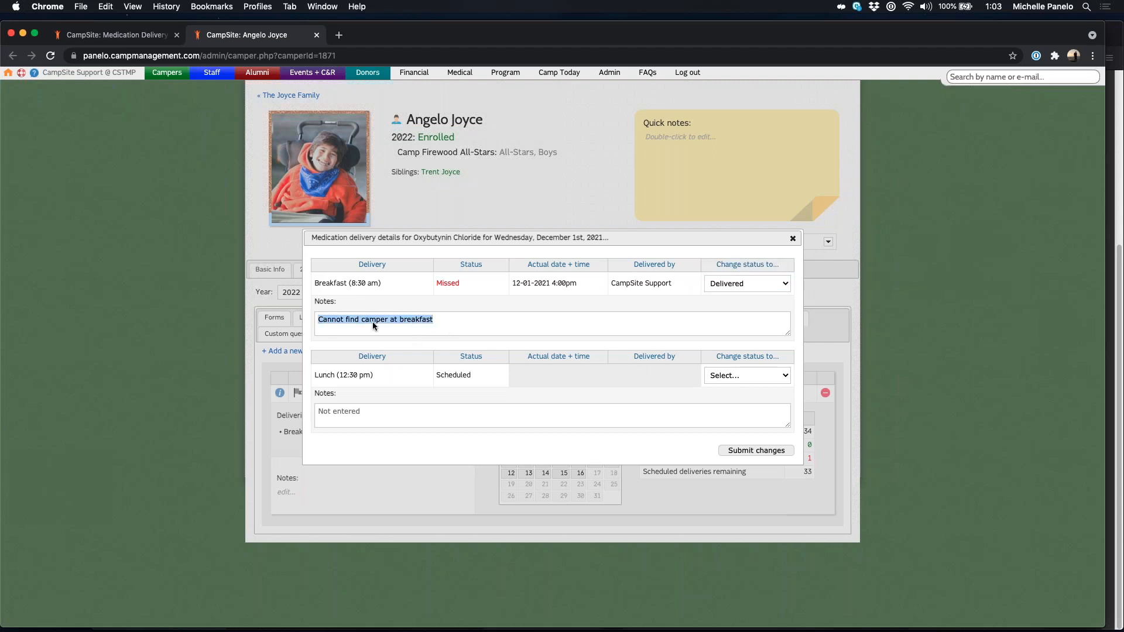
pyautogui.press('BackSpace')
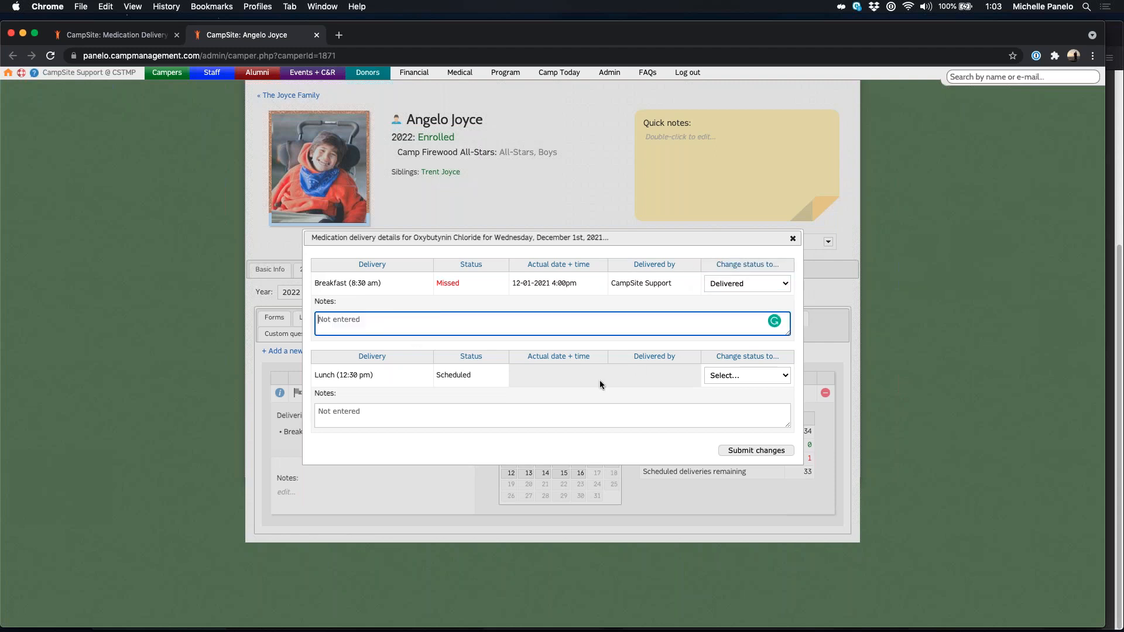
pyautogui.click(754, 454)
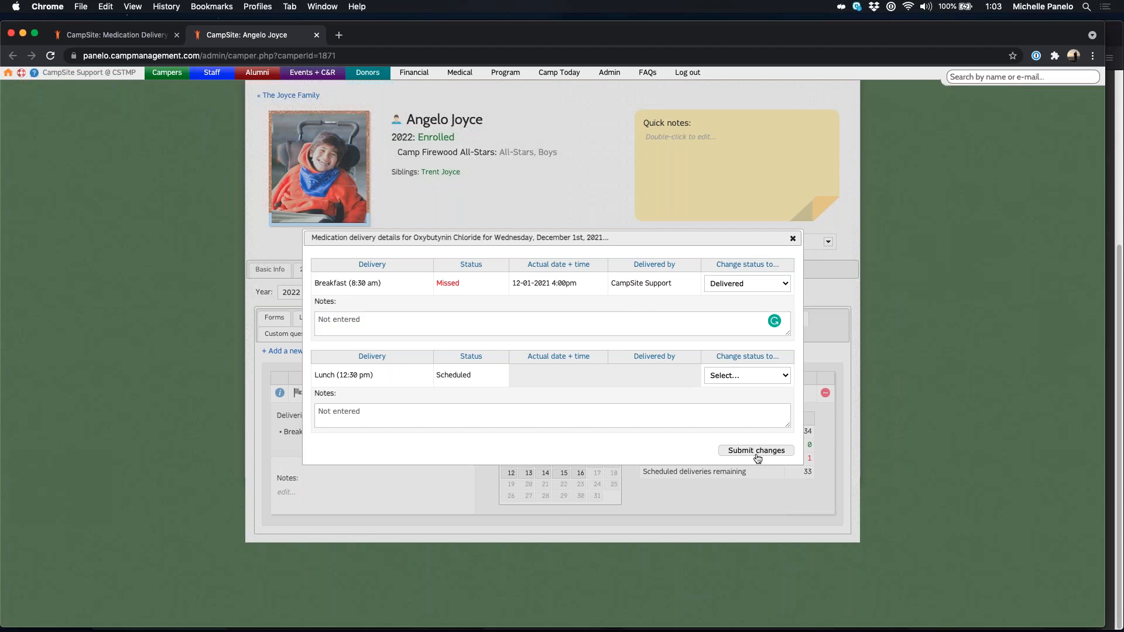
pyautogui.click(756, 454)
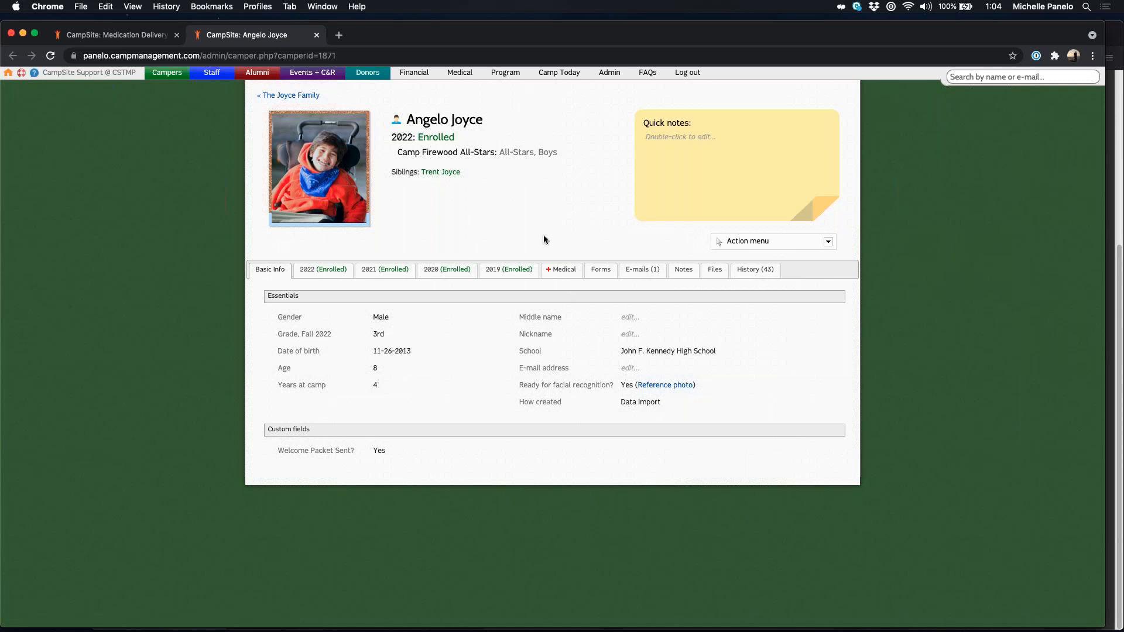
# Step: Open the Medical profiles report options from the Medical Dashboard (campers by year 2022, alphabetical)
pyautogui.click(459, 73)
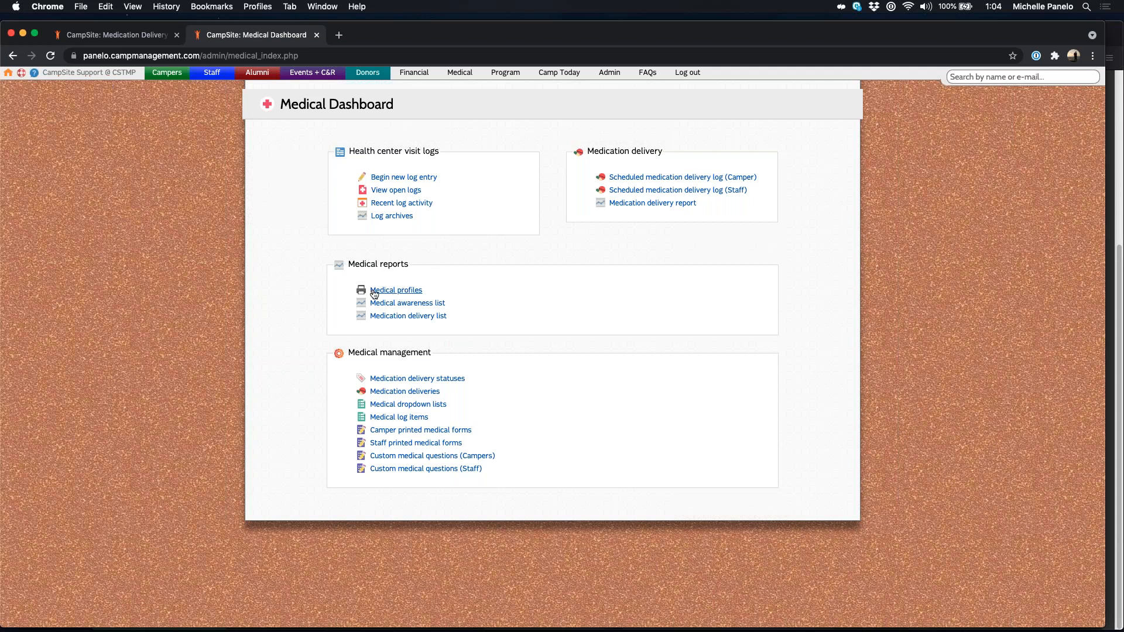
pyautogui.click(374, 294)
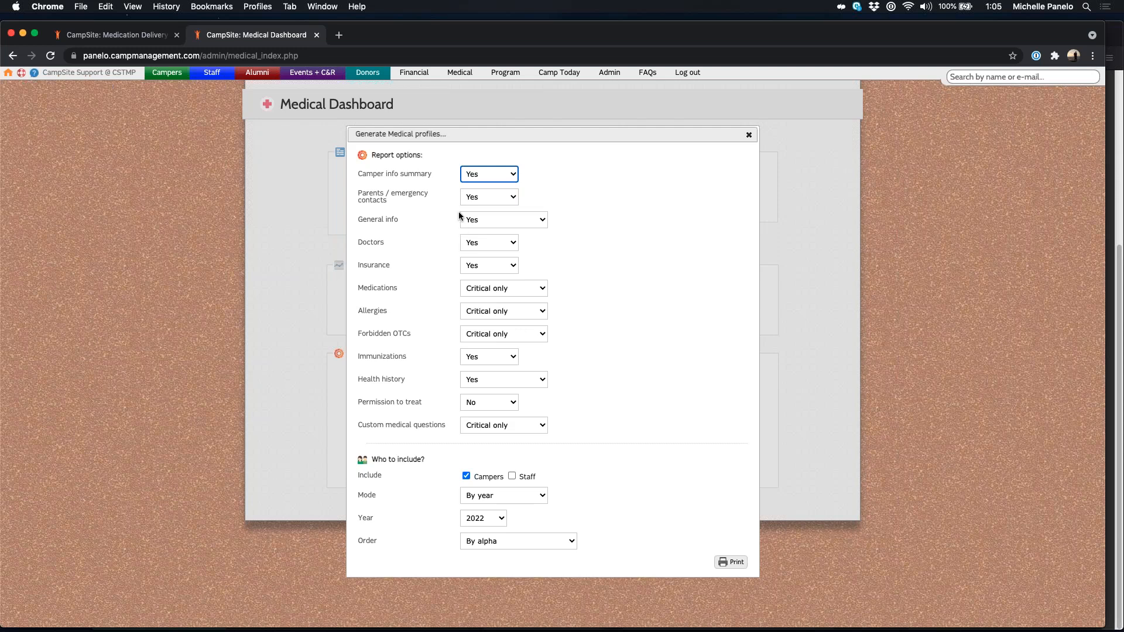
# Step: Review the Permission to treat and Health history choices, keeping Health history at Yes
pyautogui.click(622, 319)
pyautogui.click(462, 408)
pyautogui.click(614, 409)
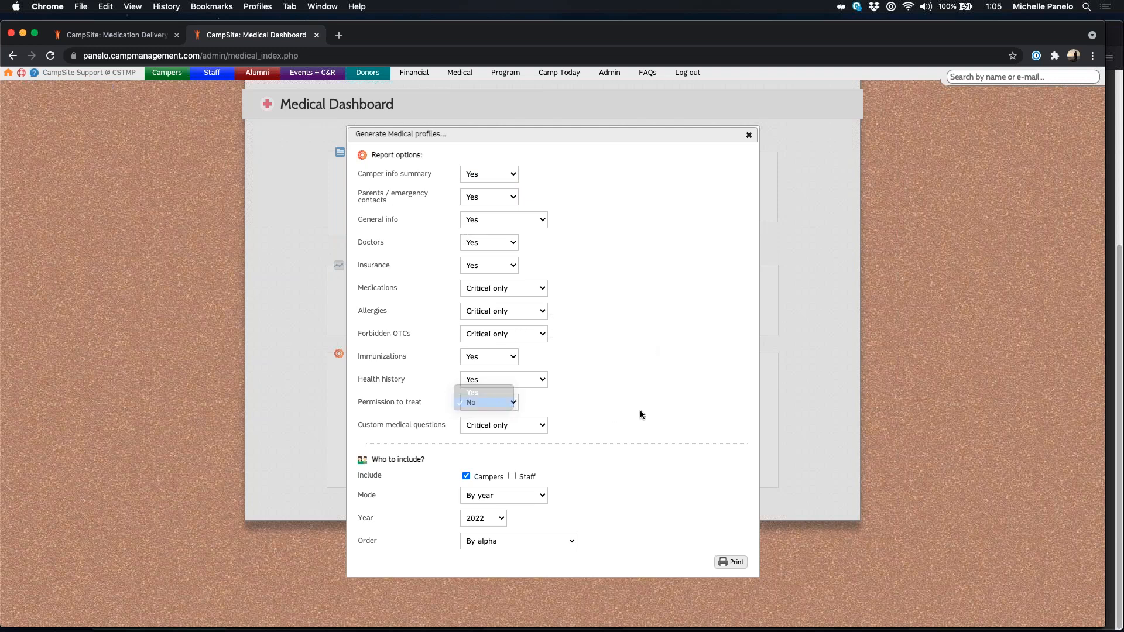
pyautogui.click(485, 379)
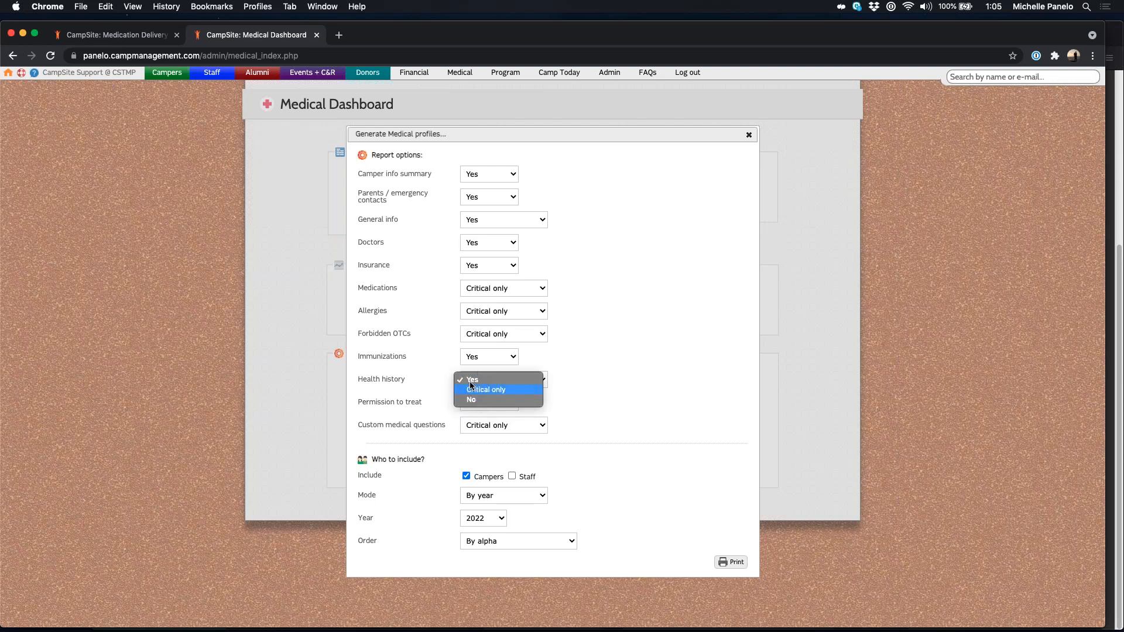
pyautogui.click(474, 381)
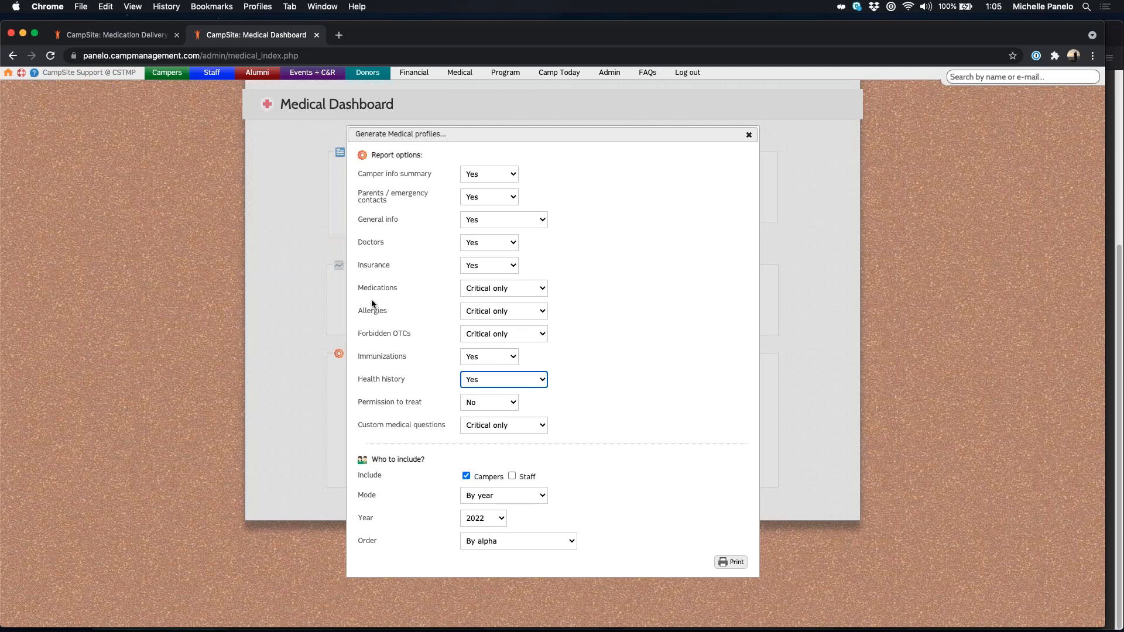
pyautogui.click(656, 377)
# Step: Switch Mode to choose people by session, keeping Camp Firewood All-Stars as the session
pyautogui.moveTo(372, 459); pyautogui.dragTo(407, 459)
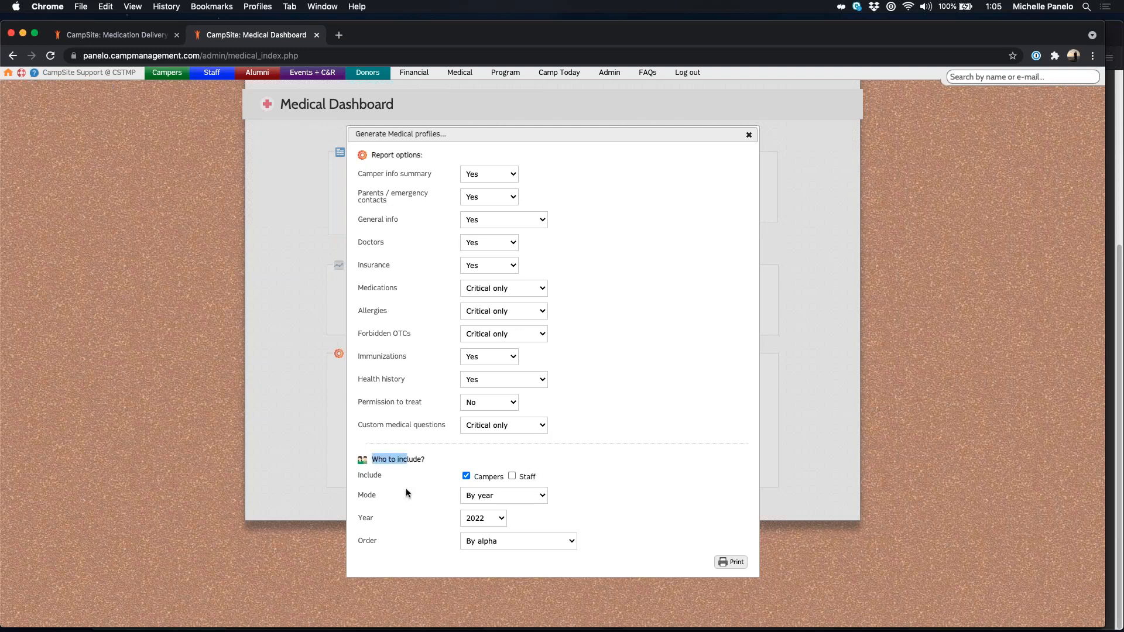
pyautogui.click(426, 515)
pyautogui.doubleClick(387, 502)
pyautogui.click(509, 501)
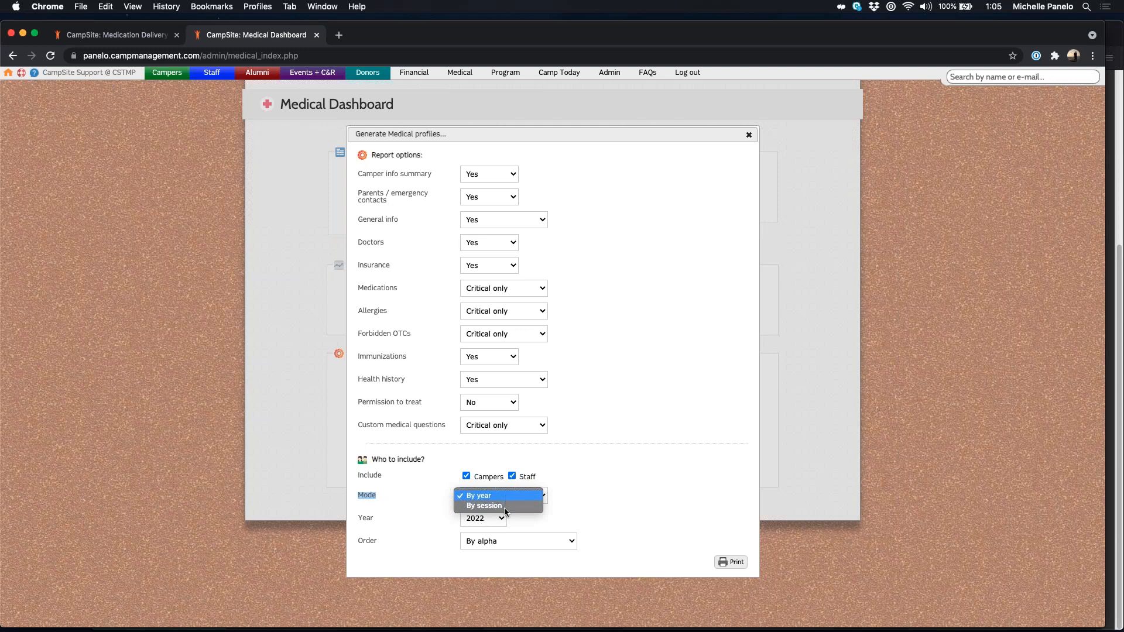
pyautogui.click(504, 506)
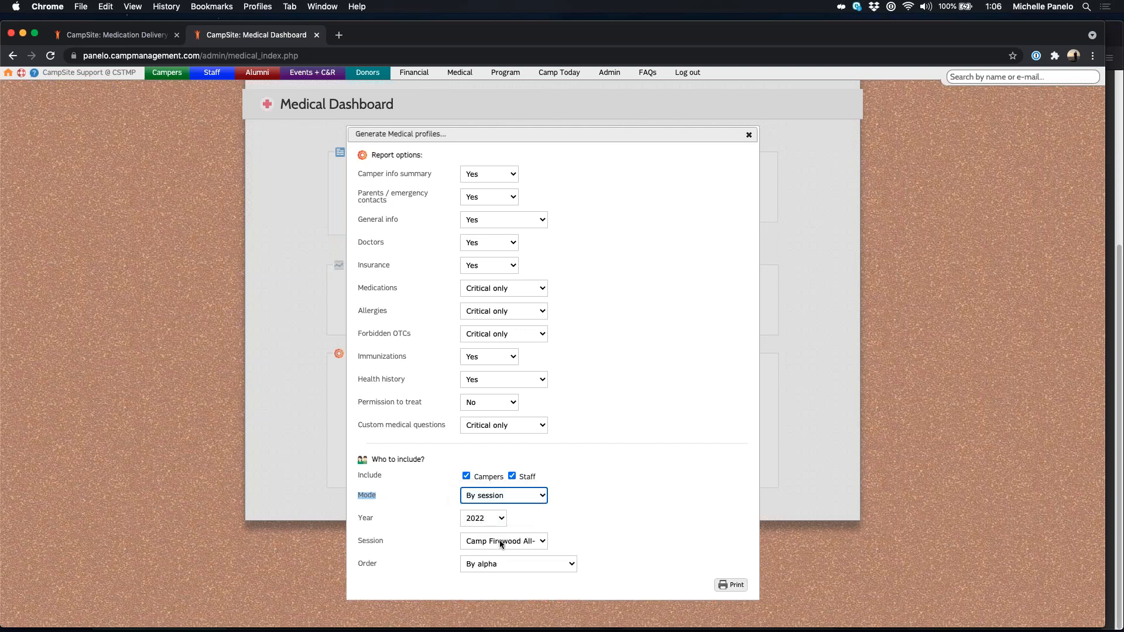
pyautogui.click(501, 542)
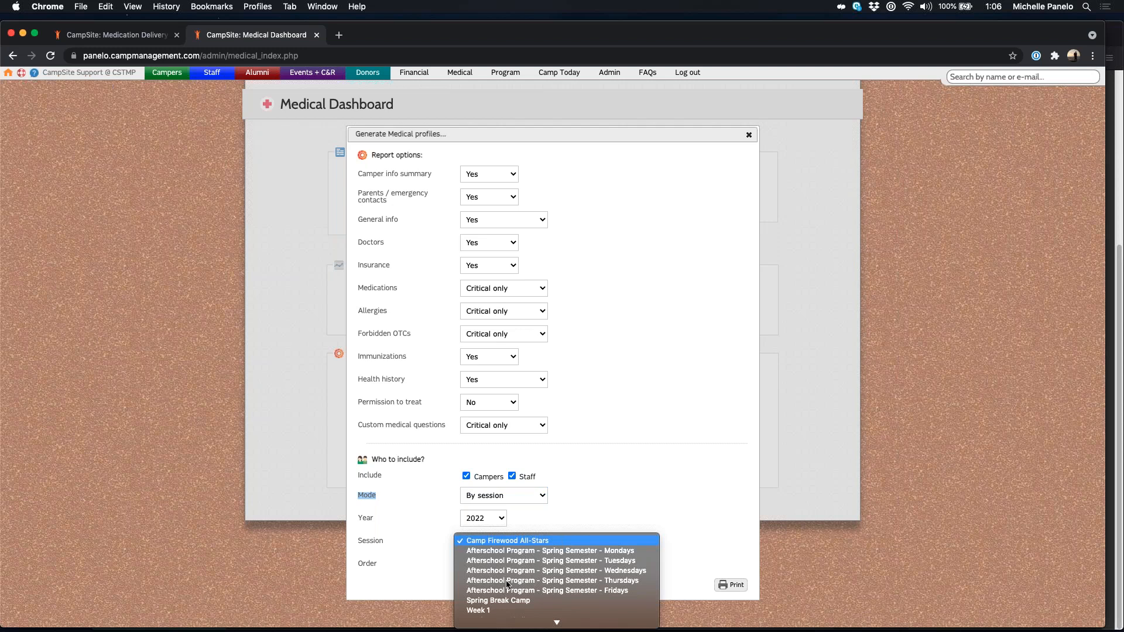
pyautogui.click(507, 541)
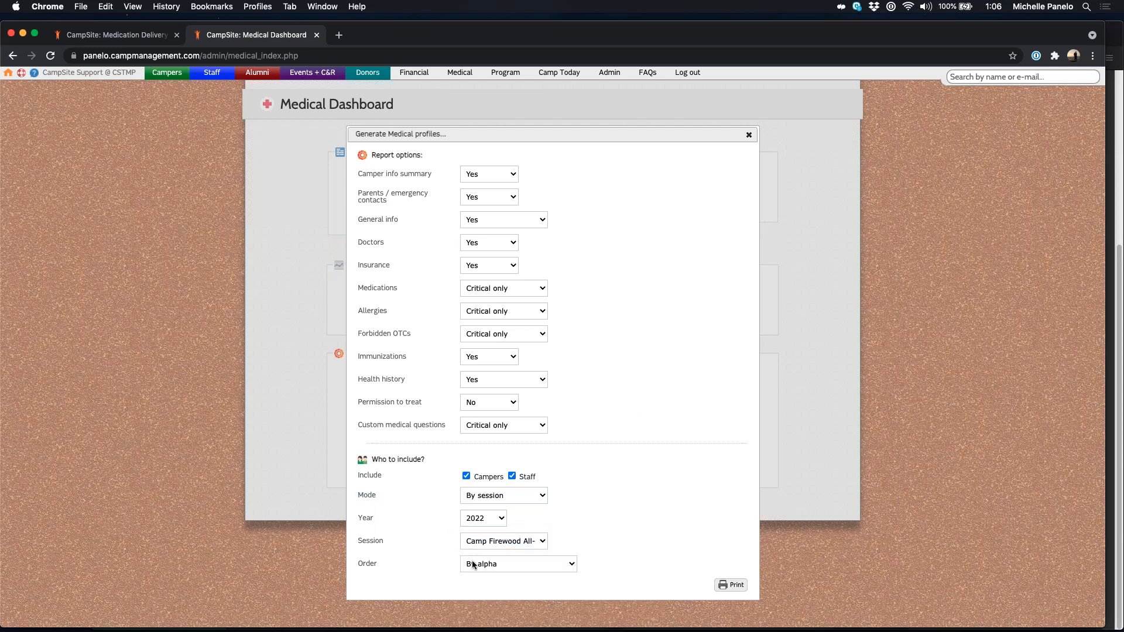
pyautogui.click(528, 541)
pyautogui.click(528, 541)
# Step: Keep the report ordered alphabetically and close the Medical profiles options without generating
pyautogui.click(544, 563)
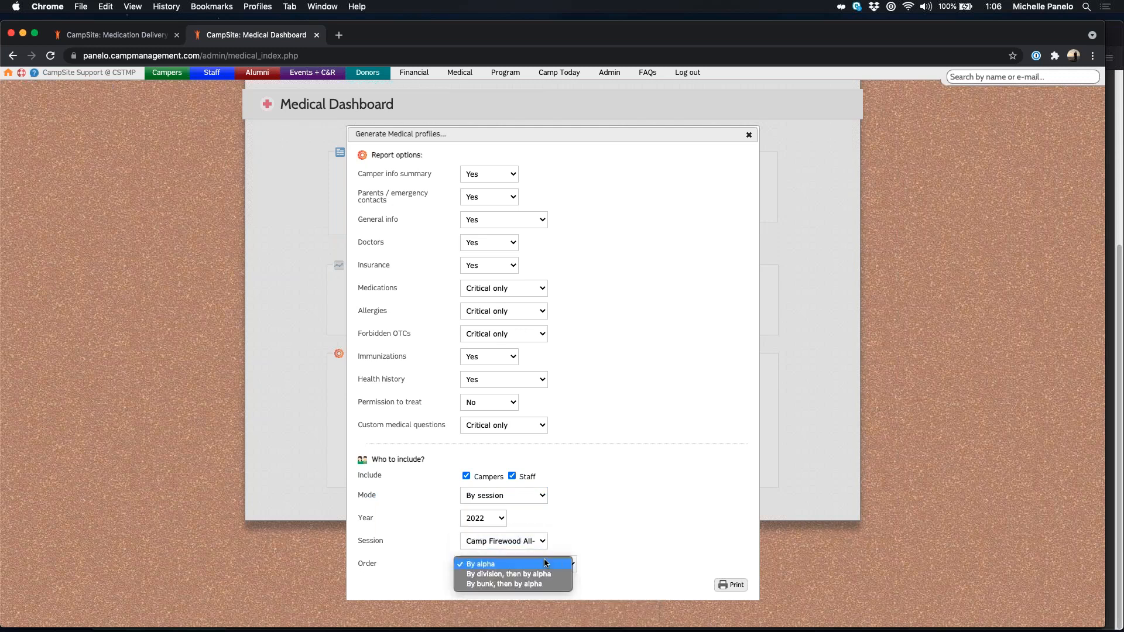
pyautogui.click(543, 564)
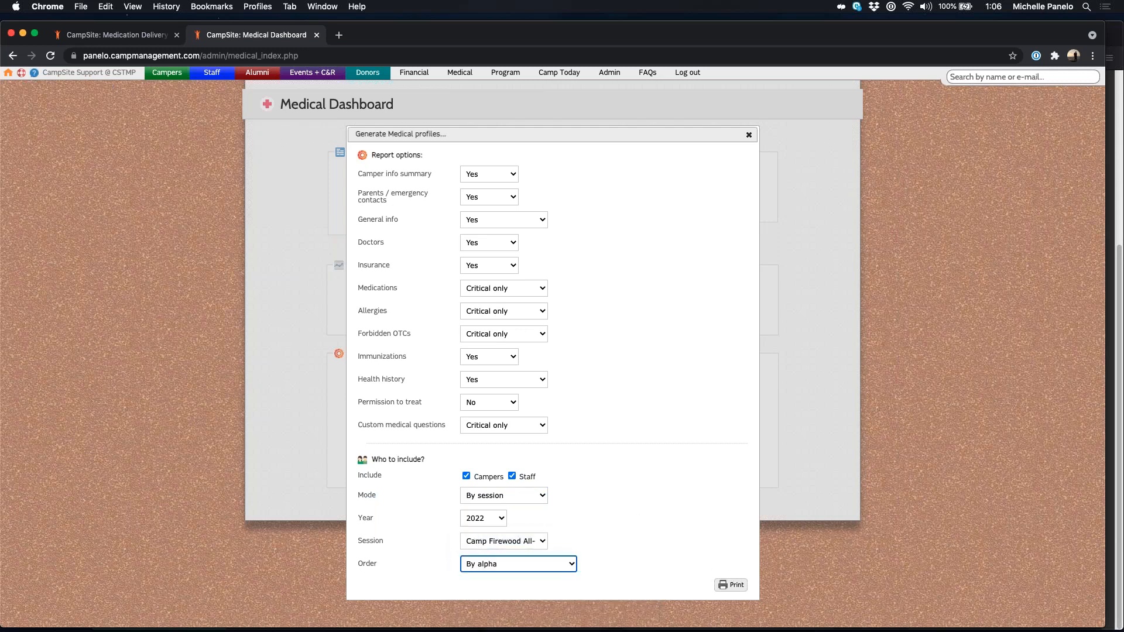
pyautogui.click(682, 566)
pyautogui.click(748, 136)
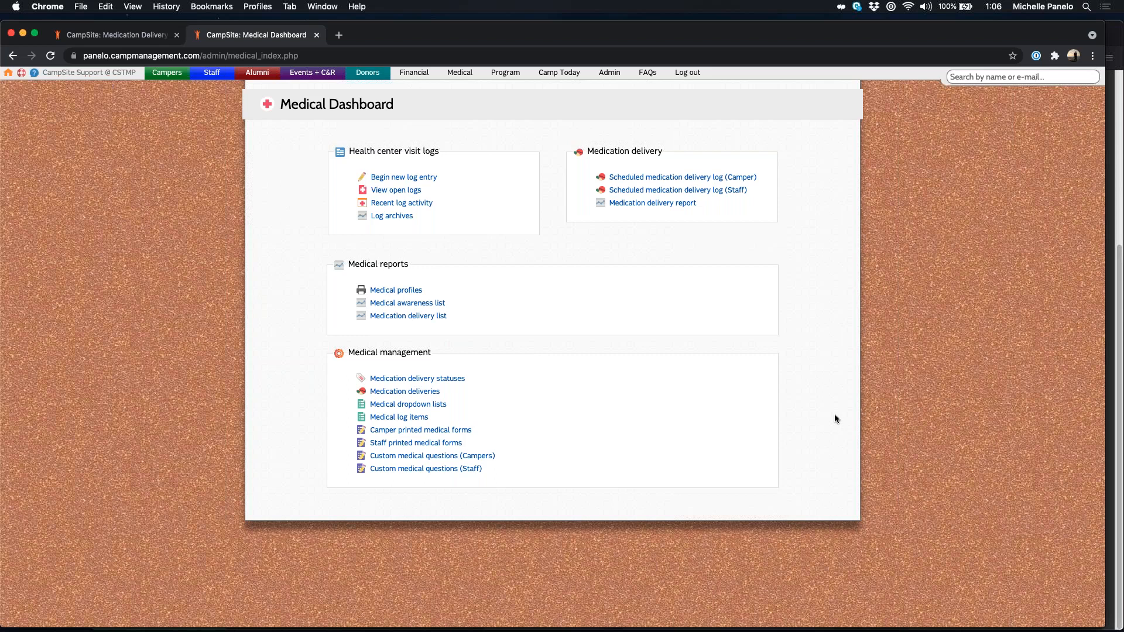
# Step: Open the Medical awareness list options and try Medications as All, then None, ending on Critical only
pyautogui.click(395, 304)
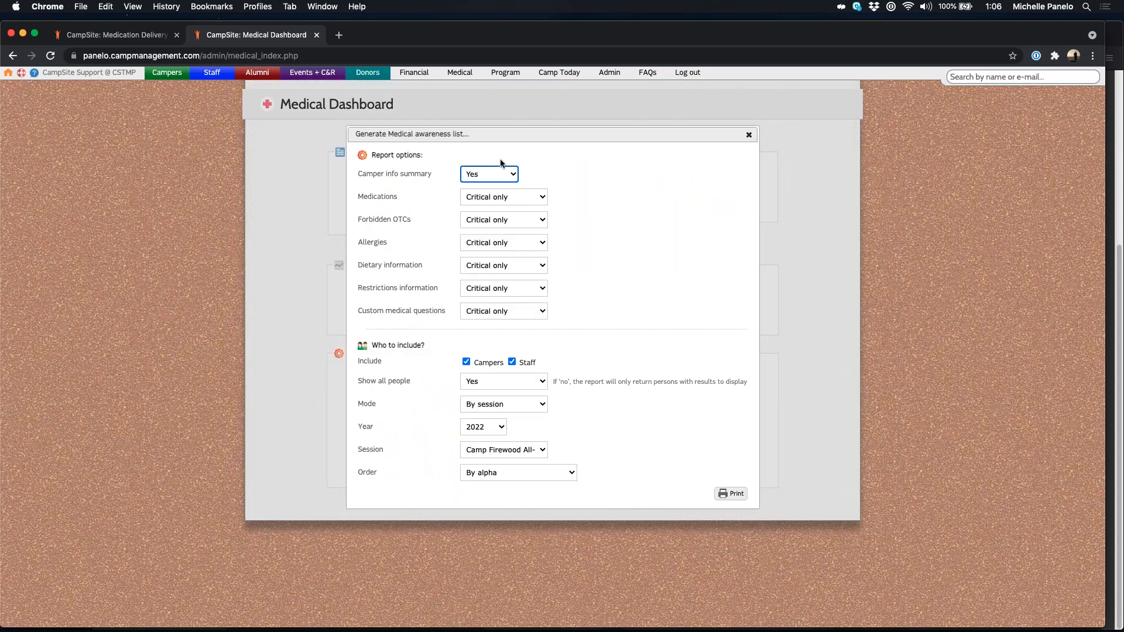
pyautogui.click(635, 294)
pyautogui.click(512, 198)
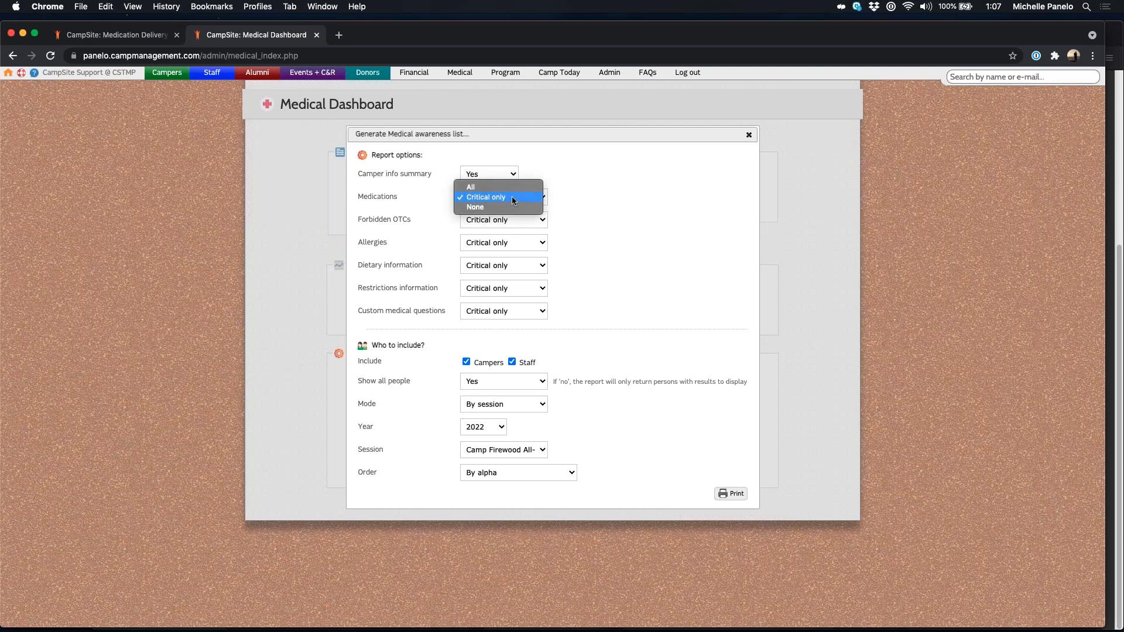
pyautogui.click(480, 191)
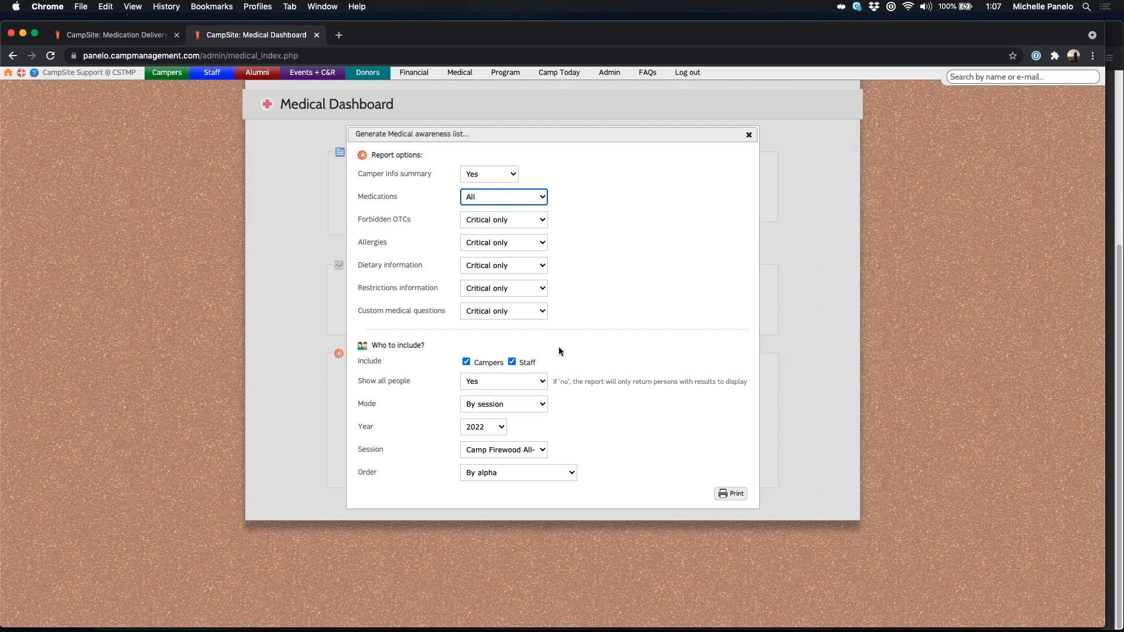
pyautogui.click(466, 194)
pyautogui.click(482, 218)
pyautogui.click(497, 197)
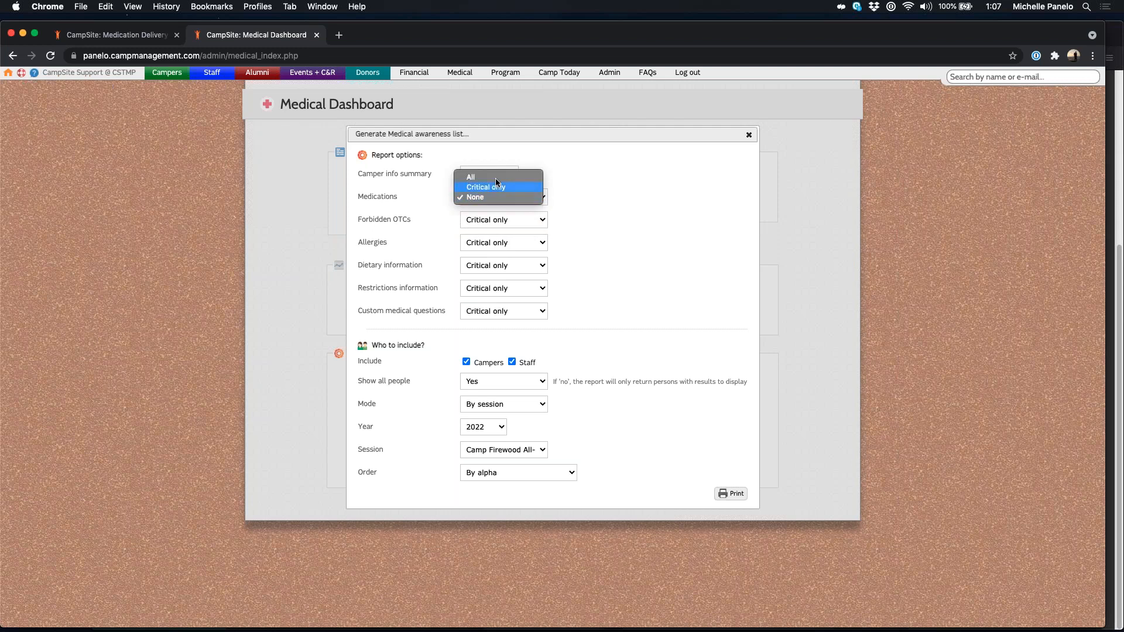
pyautogui.click(497, 187)
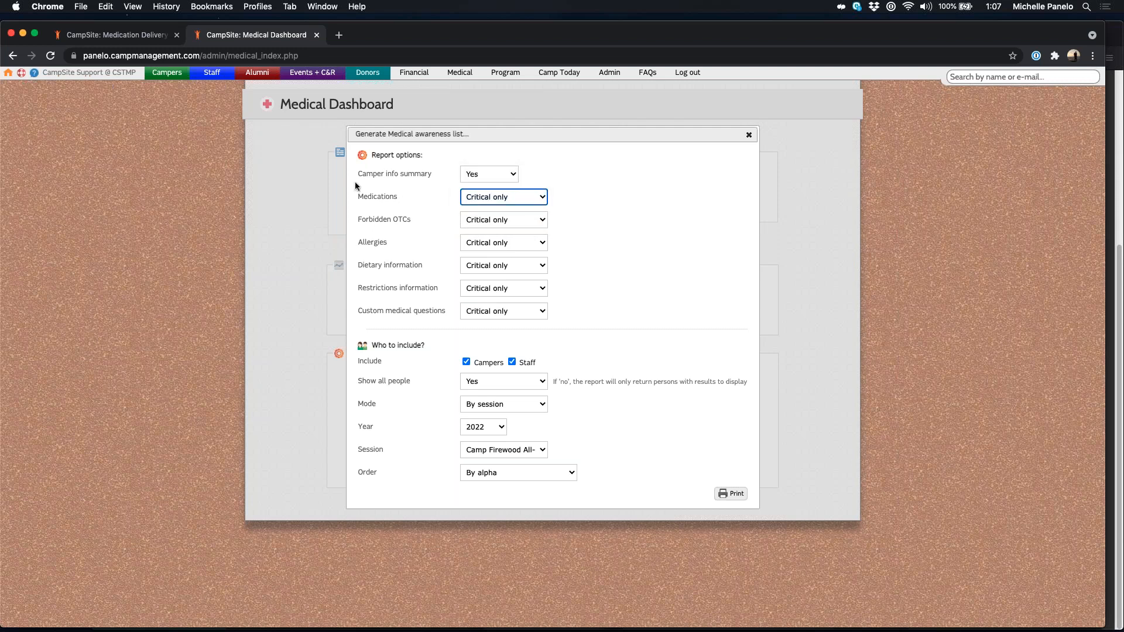
pyautogui.moveTo(354, 173); pyautogui.dragTo(442, 187)
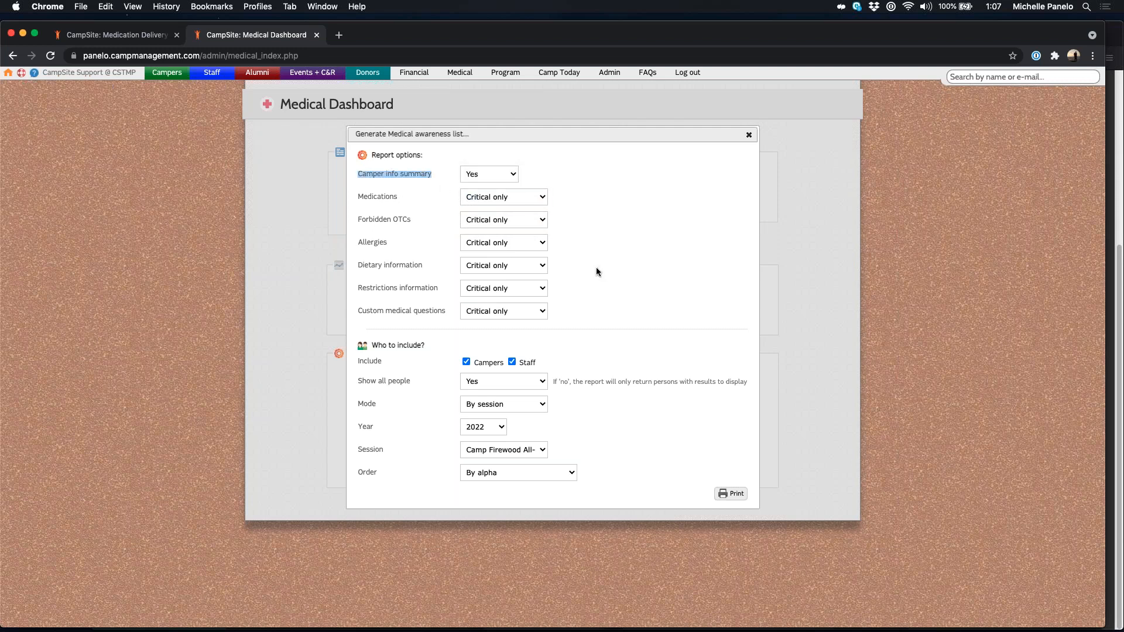
pyautogui.click(685, 277)
# Step: Toggle Show all people to No and back to Yes, then close the awareness list options
pyautogui.moveTo(358, 384); pyautogui.dragTo(409, 384)
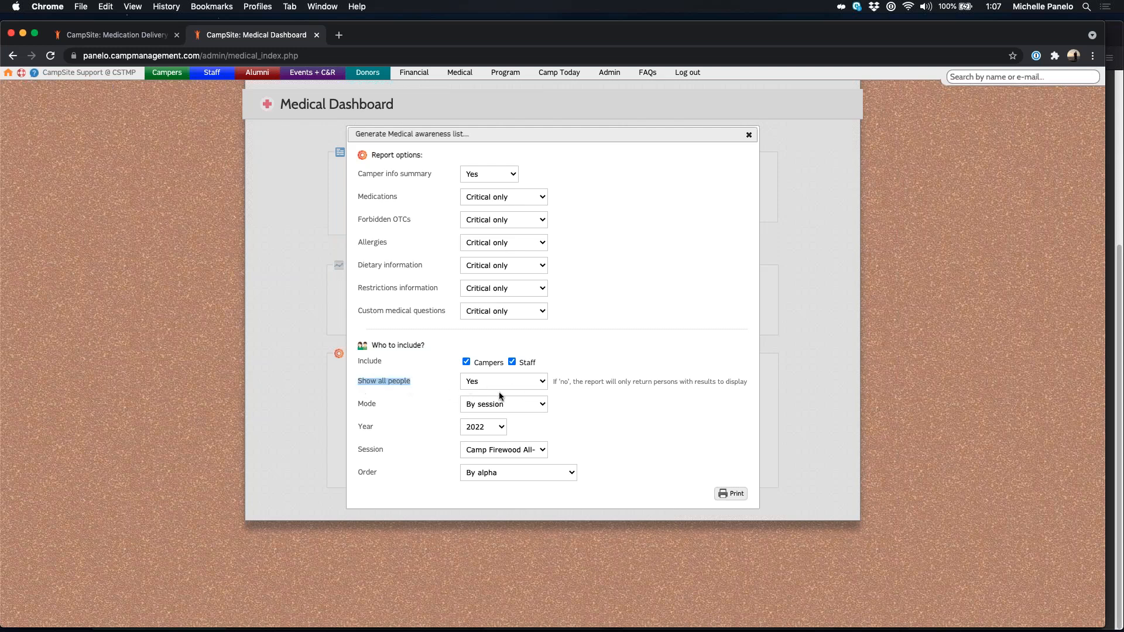
pyautogui.click(520, 387)
pyautogui.click(513, 390)
pyautogui.click(670, 426)
pyautogui.click(518, 383)
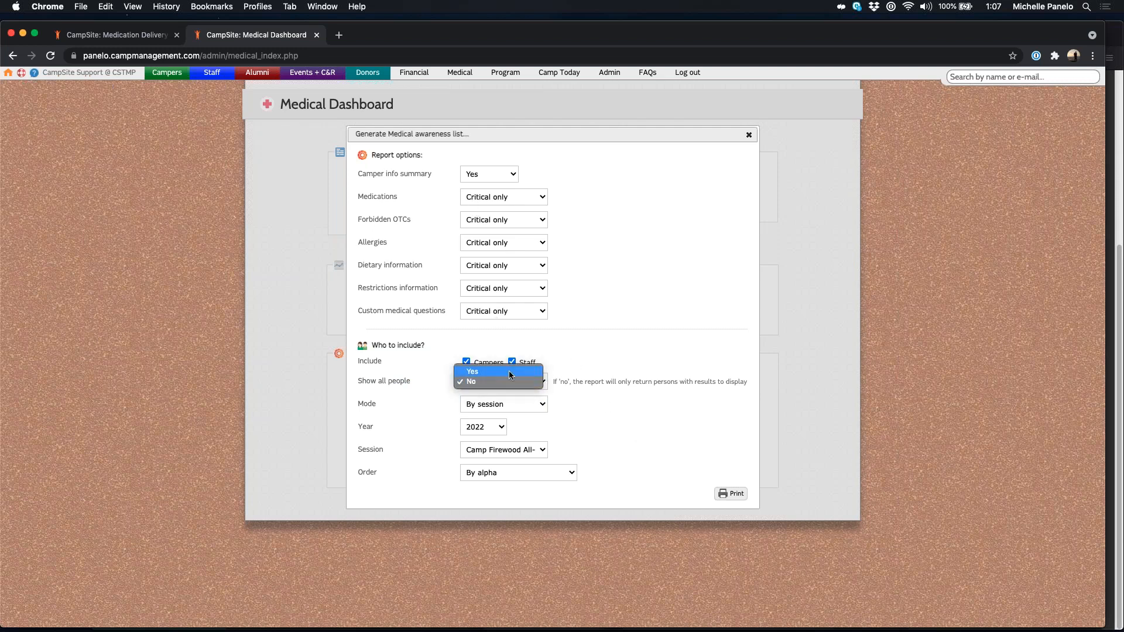
pyautogui.click(508, 371)
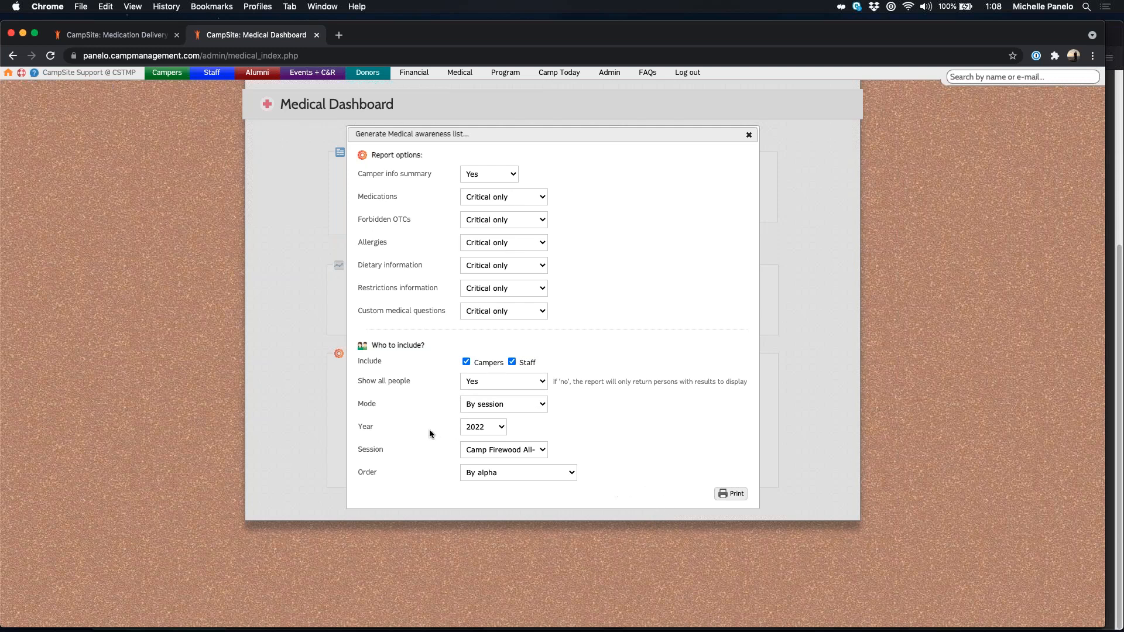
pyautogui.moveTo(357, 404); pyautogui.dragTo(373, 403)
pyautogui.click(661, 235)
pyautogui.click(748, 136)
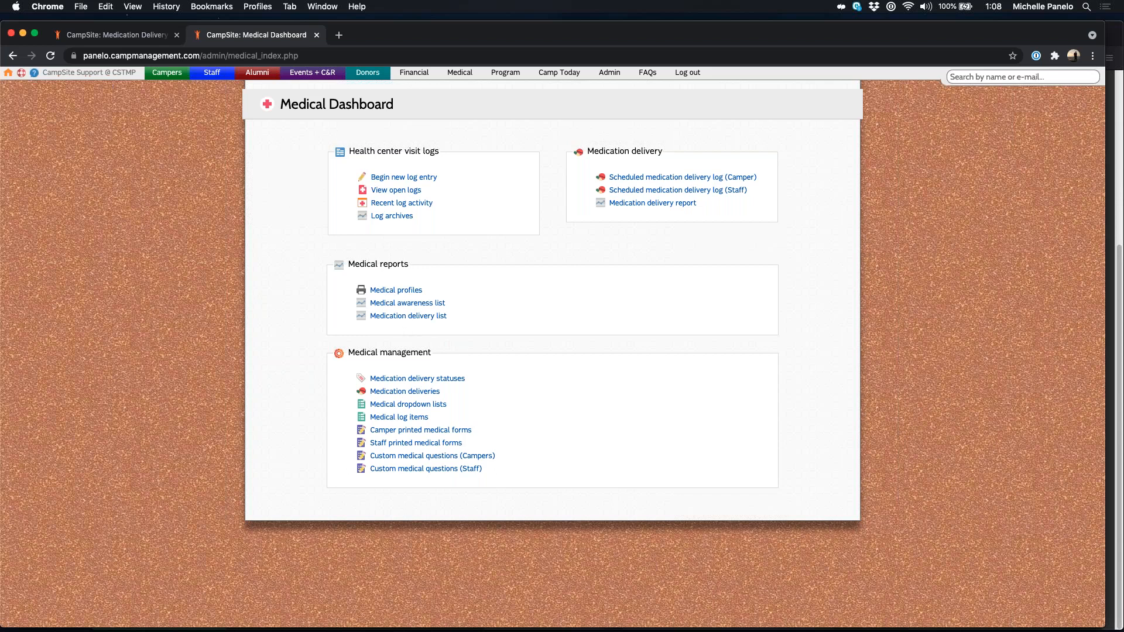
# Step: Set the Medication delivery list for 12-01-2021 to Lunch deliveries only and bring it up to print
pyautogui.click(397, 316)
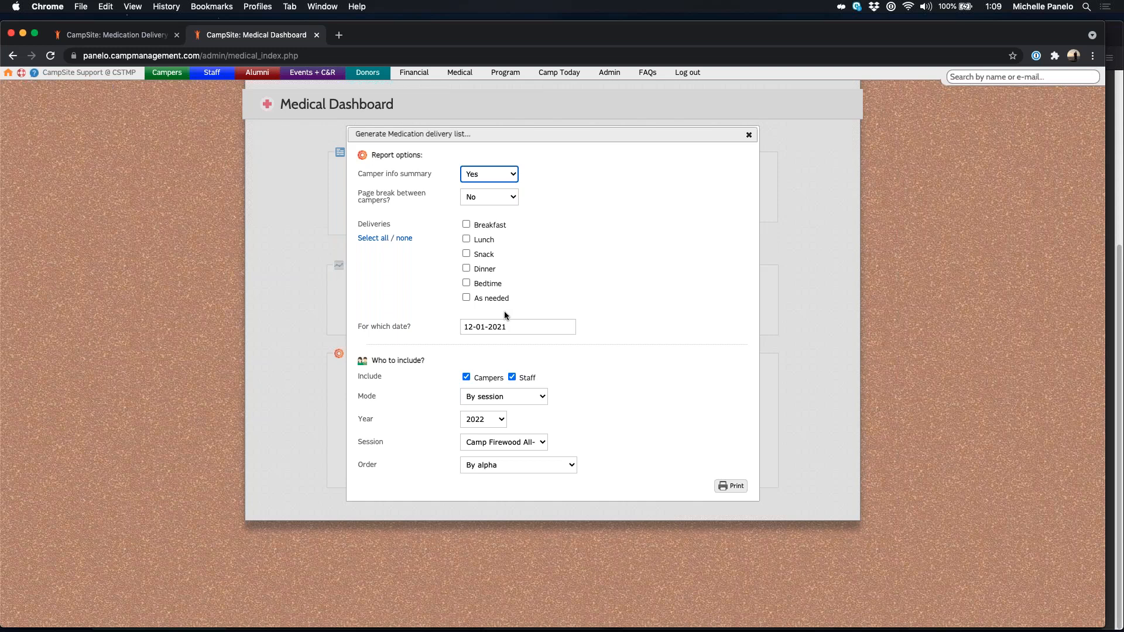
pyautogui.click(638, 301)
pyautogui.click(466, 224)
pyautogui.click(466, 224)
pyautogui.click(466, 239)
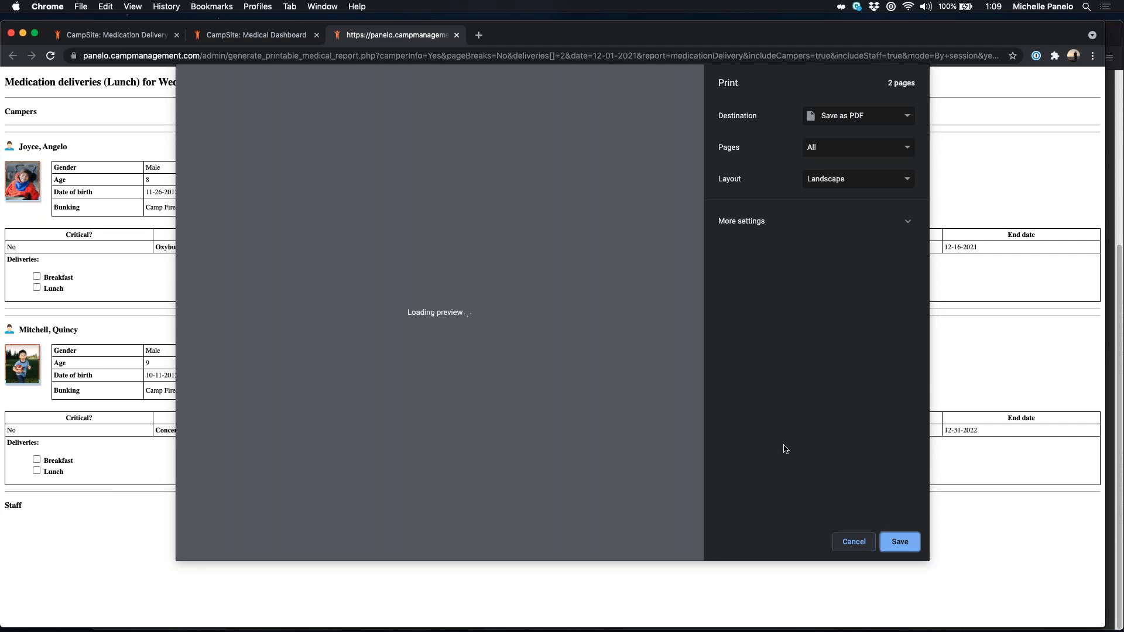
# Step: Cancel printing, close the lunch report tab, and close the Medication delivery list options
pyautogui.click(850, 541)
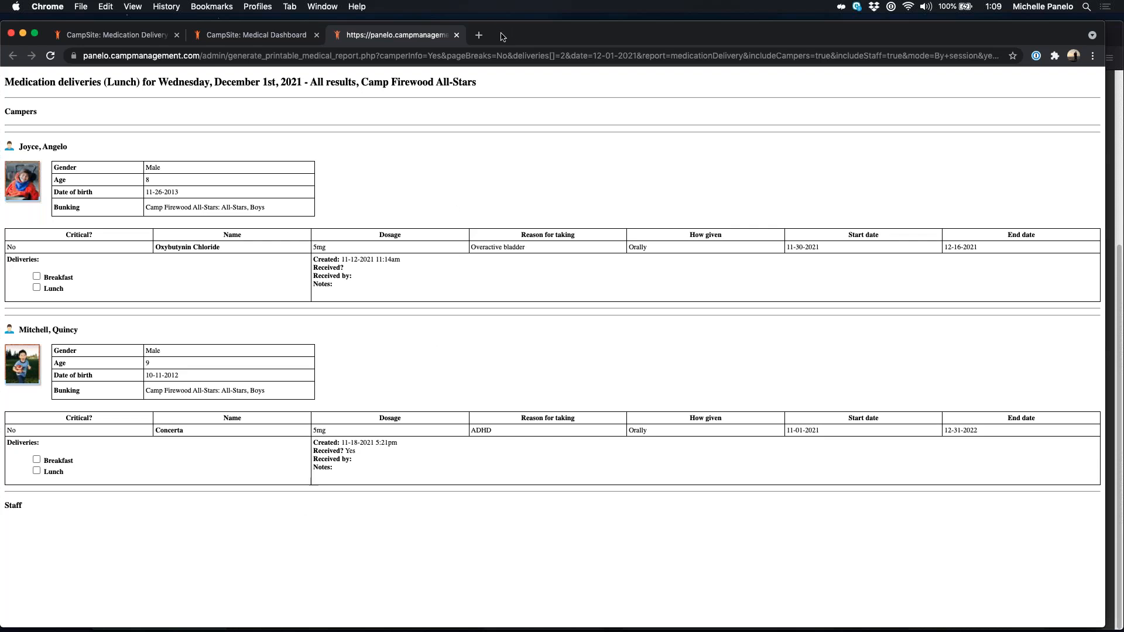
pyautogui.click(456, 36)
pyautogui.click(747, 135)
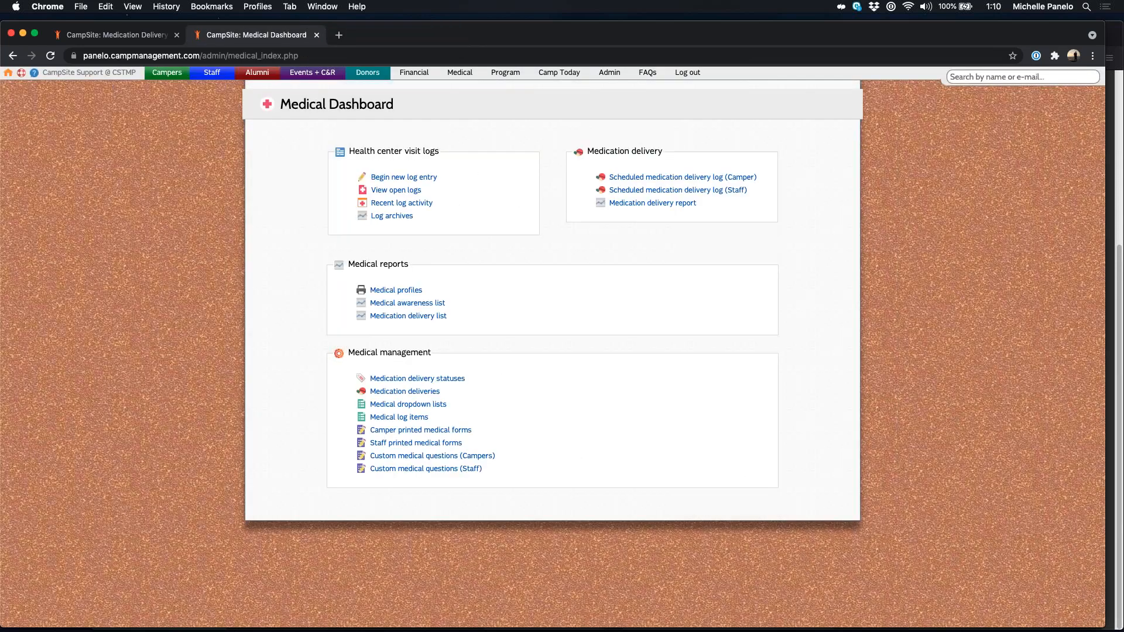